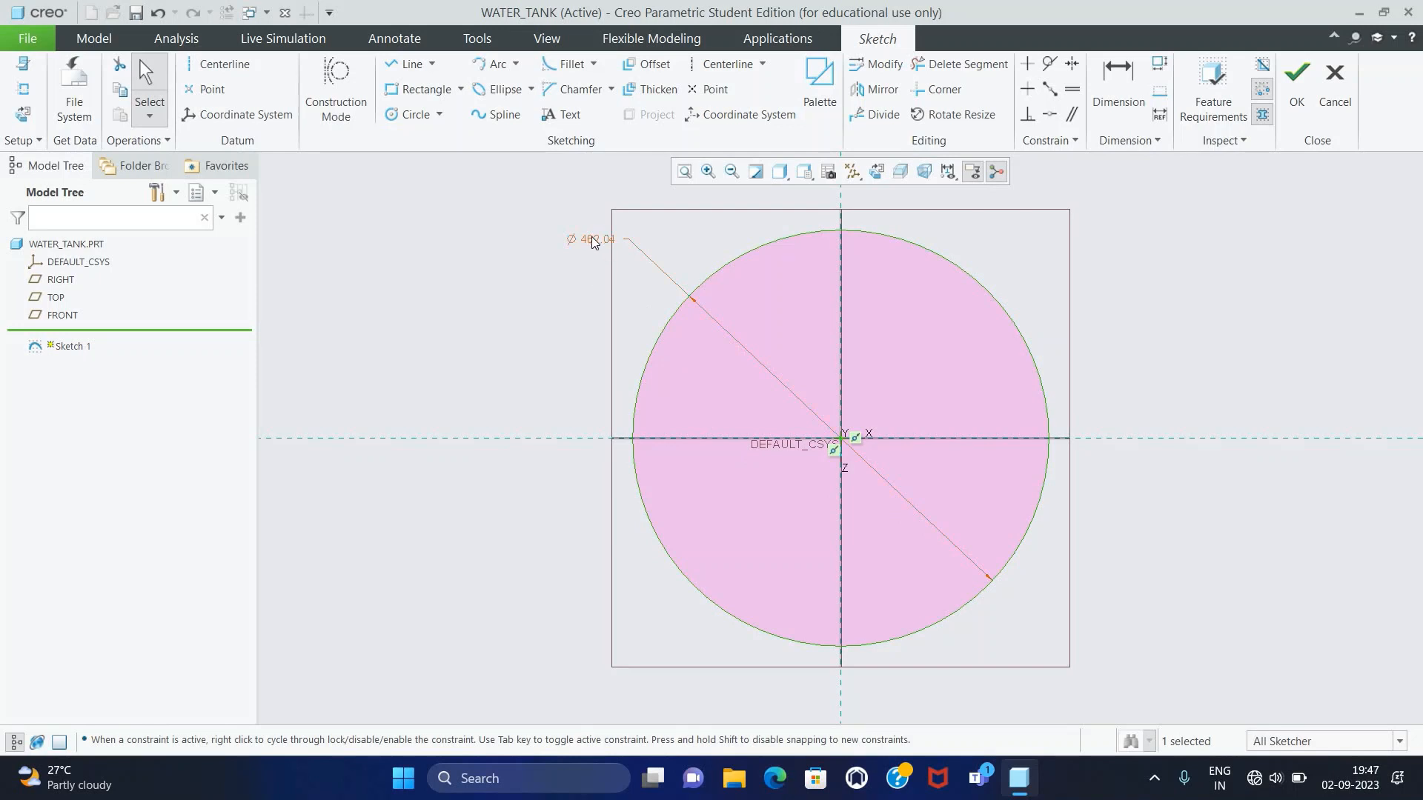
# - Set the circle's diameter to 700 and finish the sketch
pyautogui.doubleClick(593, 240)
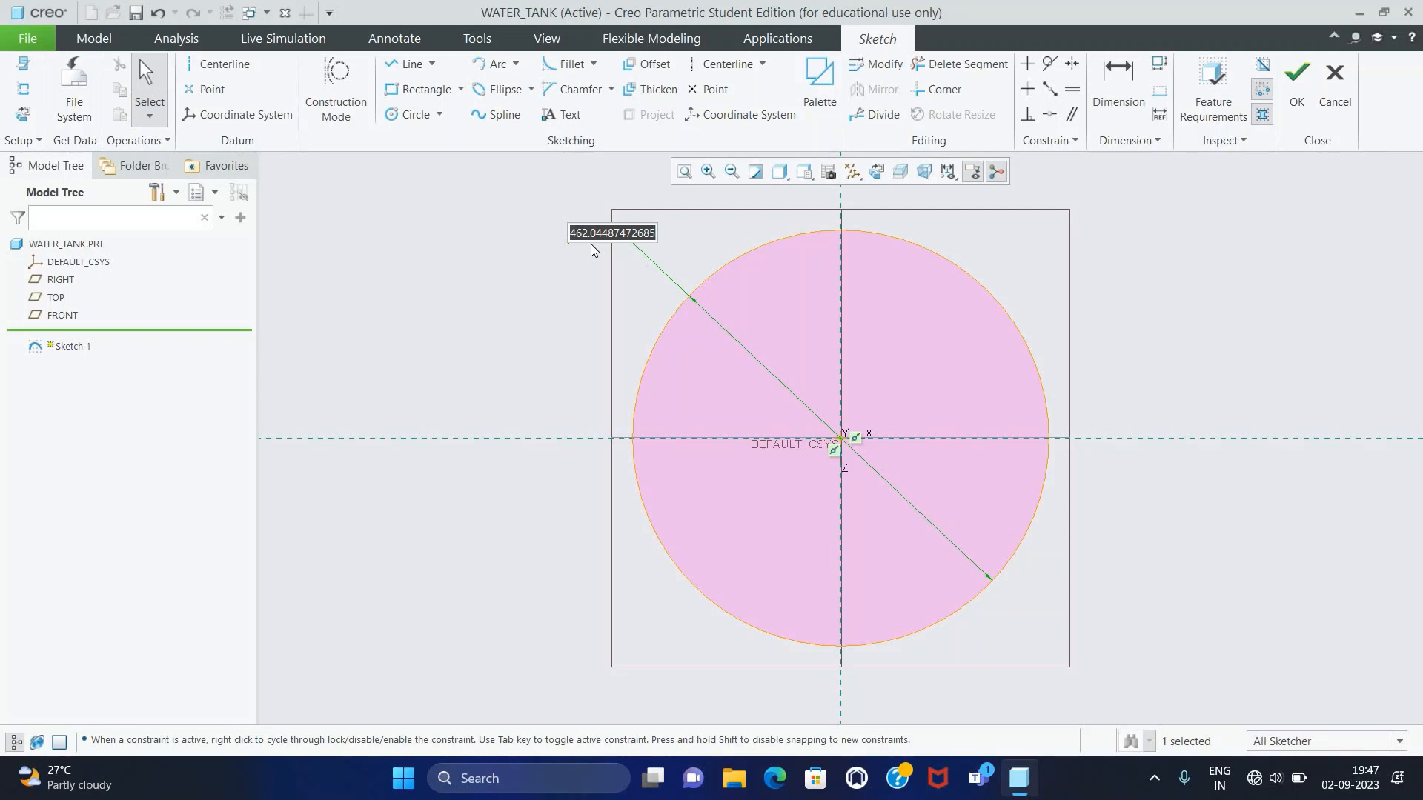
pyautogui.write('700')
pyautogui.press('Return')
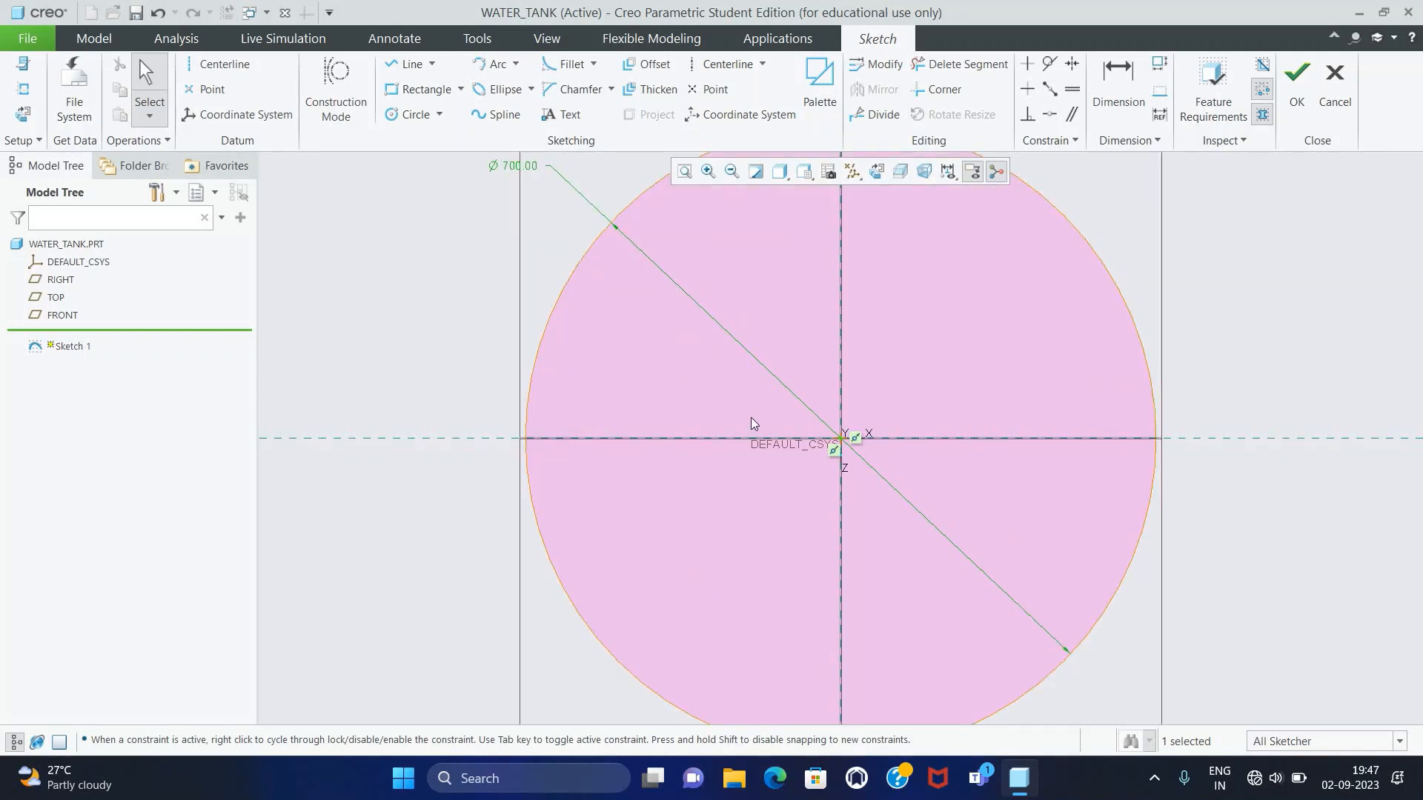
pyautogui.click(1286, 119)
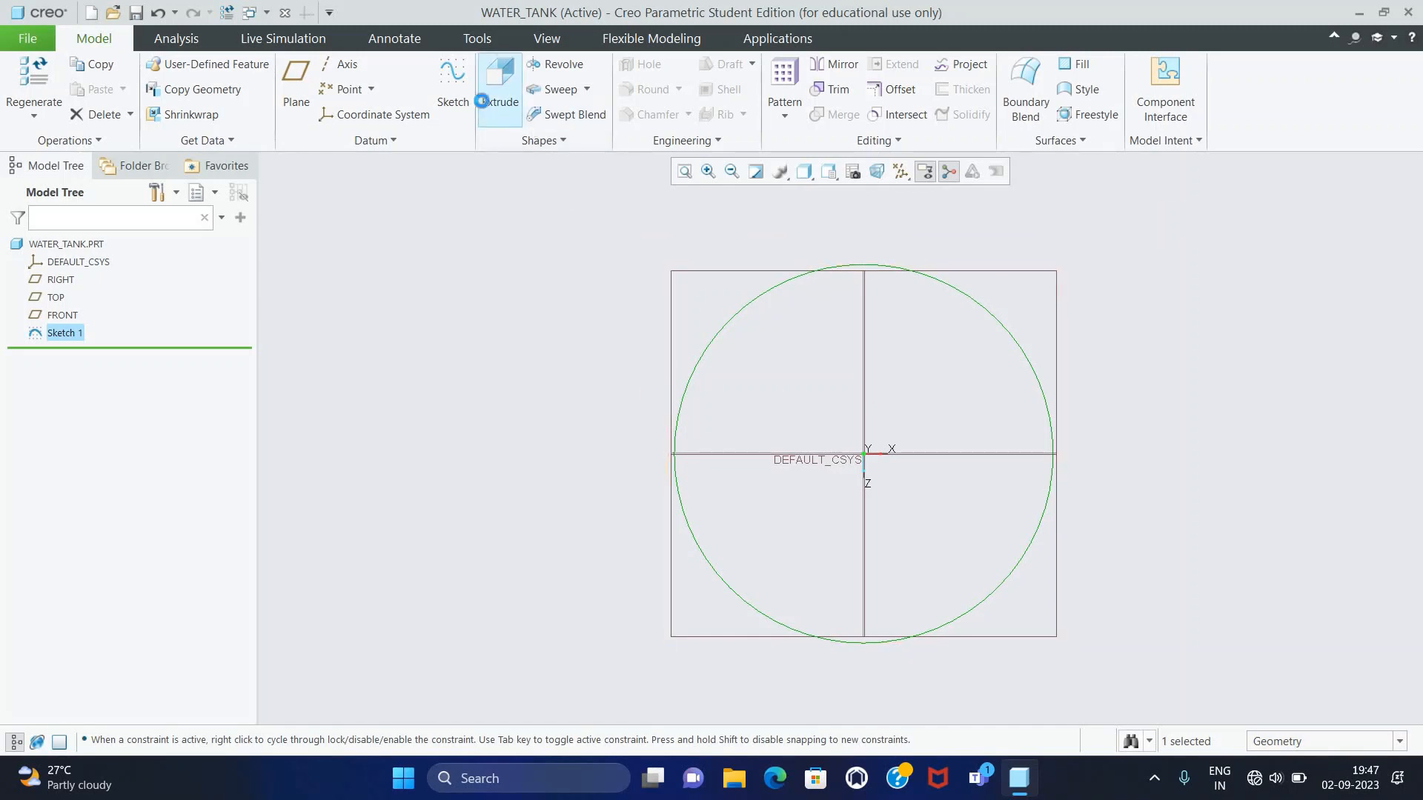
# - Extrude the circle sketch as a solid cylinder with a depth of 700
pyautogui.click(499, 77)
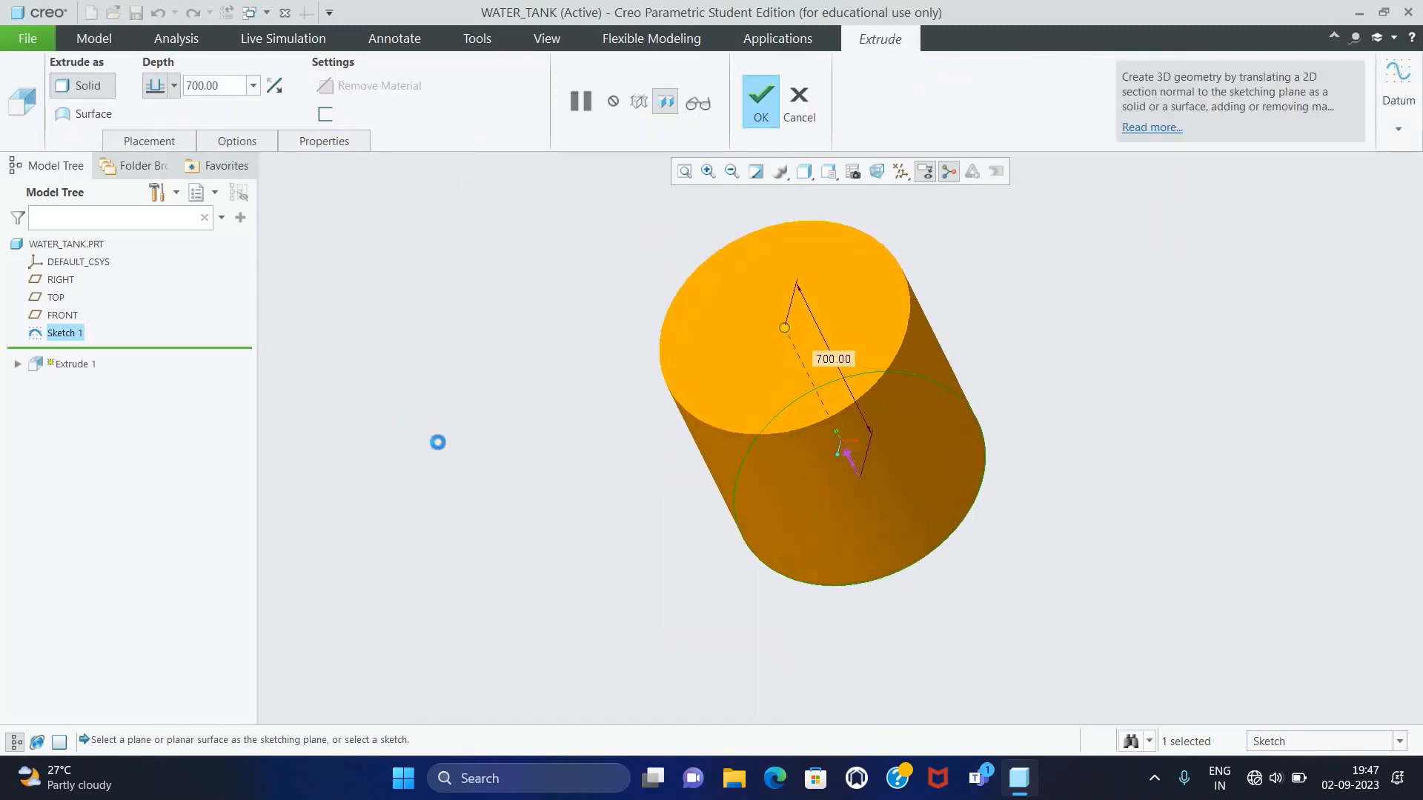
pyautogui.moveTo(553, 401)
pyautogui.mouseDown(button='middle')
pyautogui.moveTo(591, 321)
pyautogui.moveTo(578, 343)
pyautogui.mouseUp(button='middle')
pyautogui.click(769, 108)
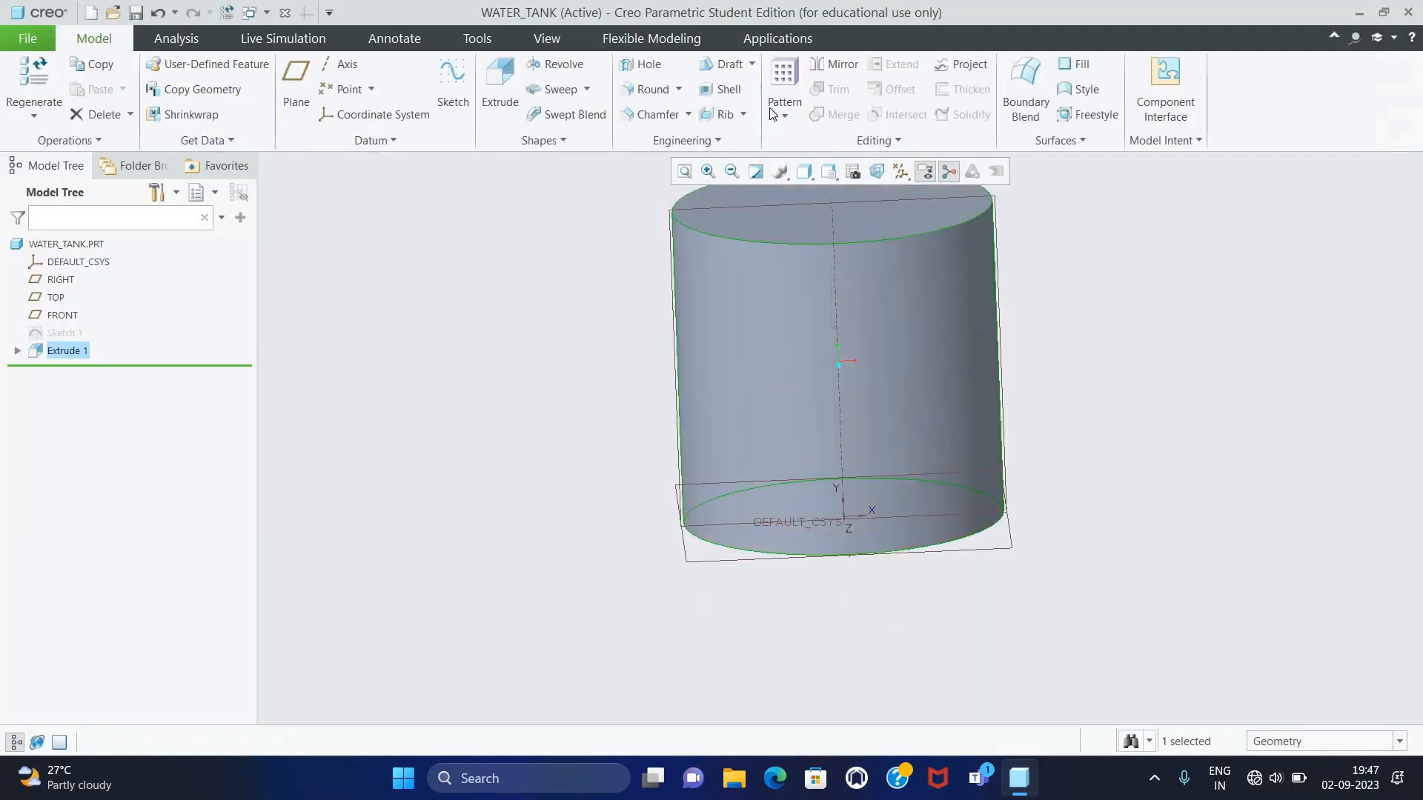
pyautogui.moveTo(1127, 317); pyautogui.dragTo(1052, 332, button='middle')
pyautogui.hotkey('ctrl', 'd')
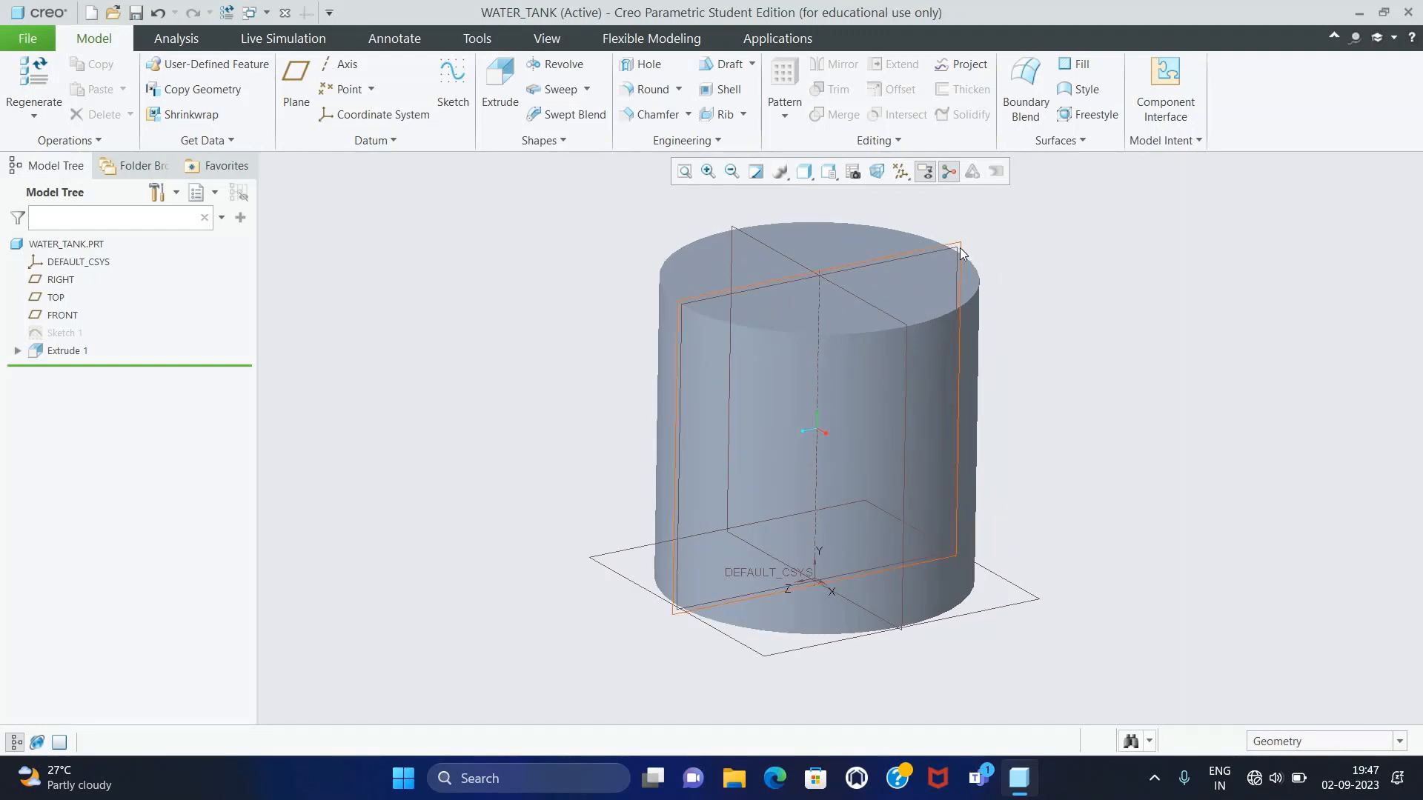
# - Start a Revolve feature with an internal sketch on the RIGHT plane, using the TOP plane as the top orientation reference
pyautogui.click(561, 64)
pyautogui.click(149, 141)
pyautogui.click(256, 201)
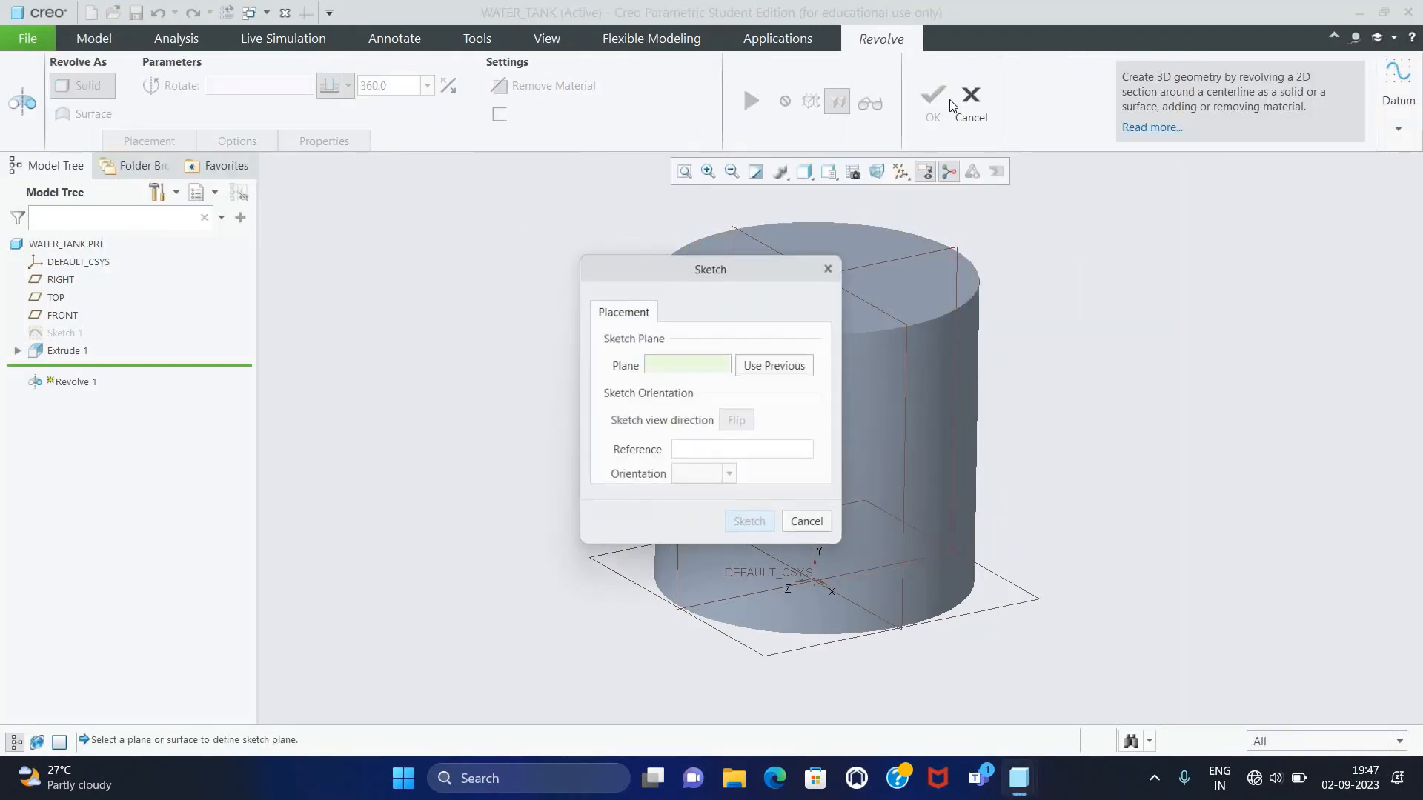
pyautogui.click(956, 251)
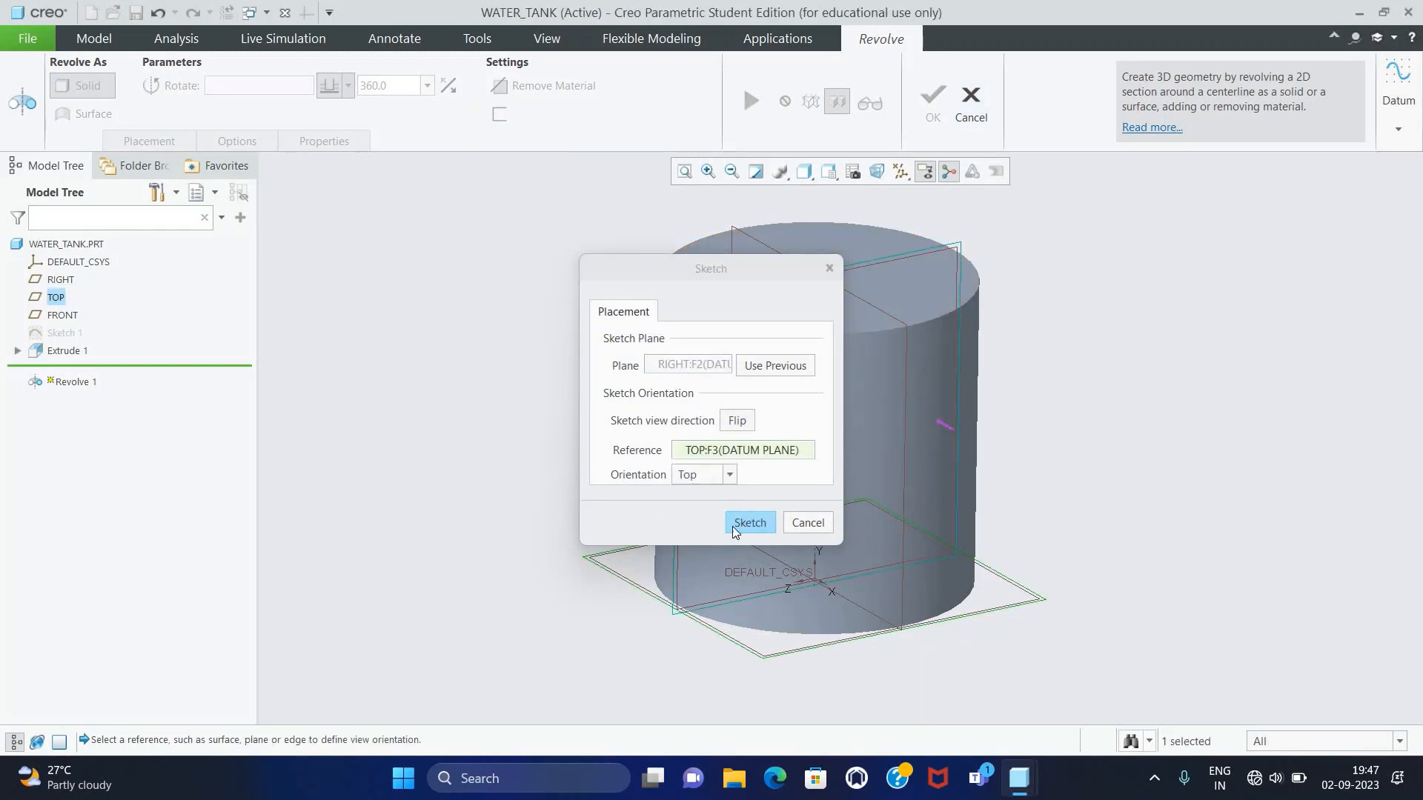
pyautogui.click(733, 526)
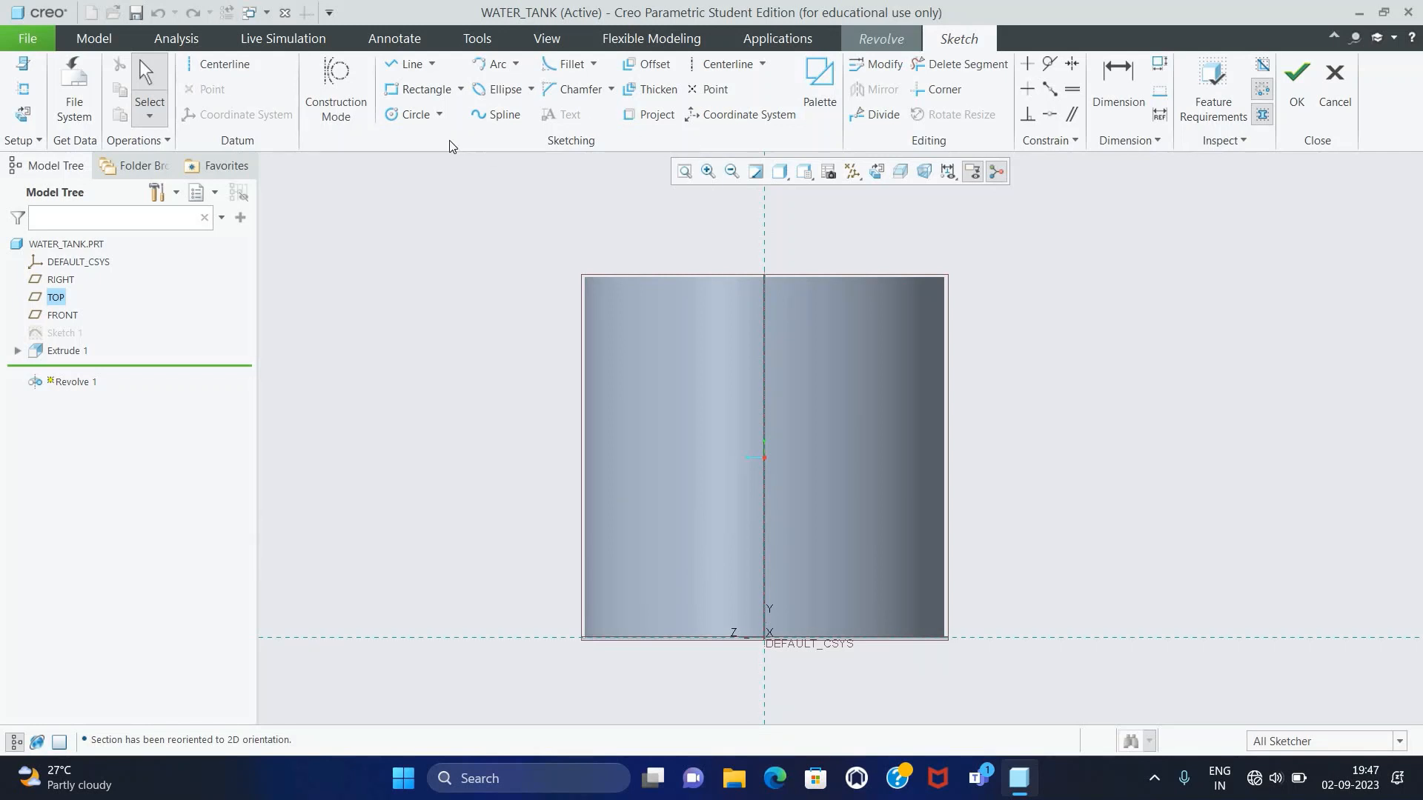
# - Sketch a vertical line about 61 long upward from the centre of the cylinder's top edge along the vertical reference
pyautogui.click(408, 64)
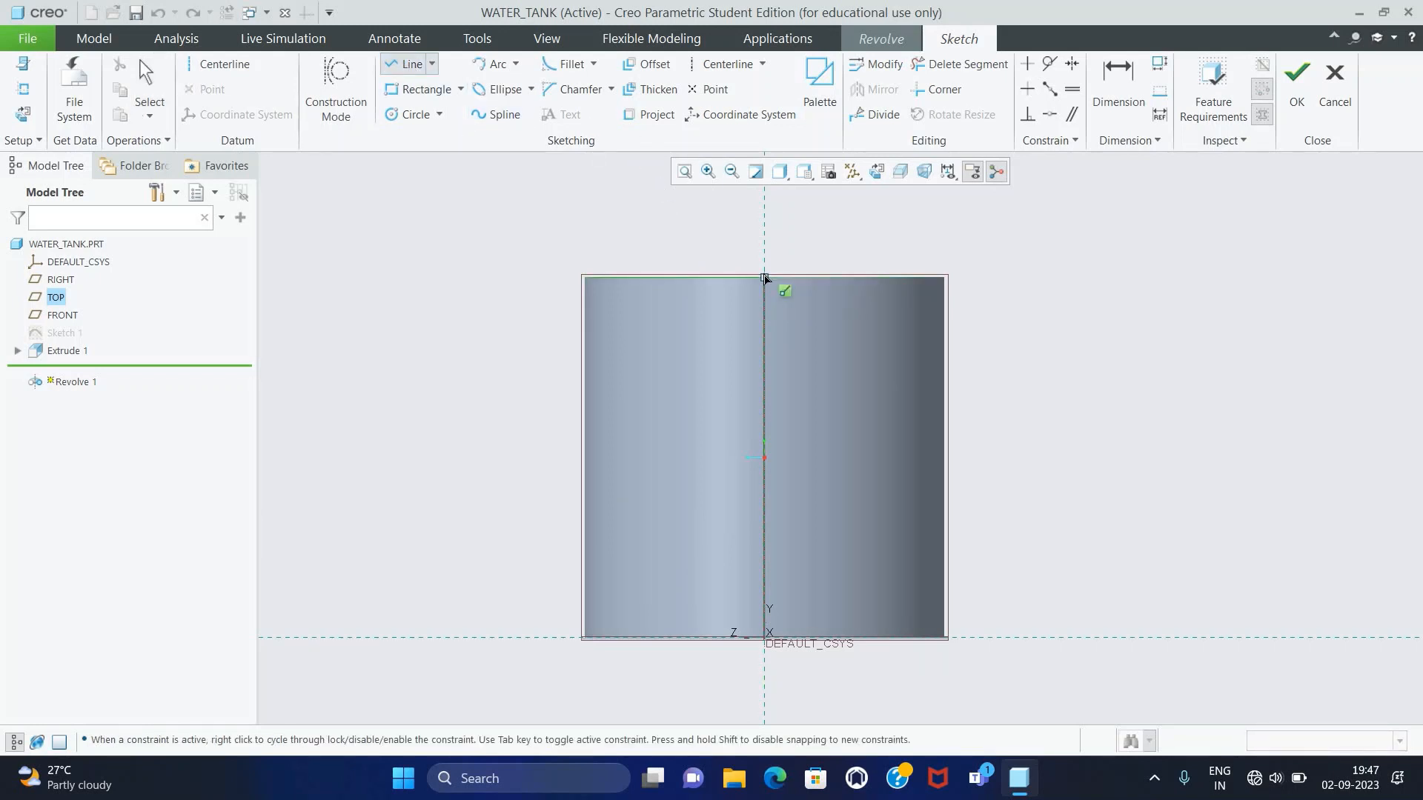
pyautogui.click(771, 251)
pyautogui.click(768, 246)
pyautogui.middleClick(731, 248)
pyautogui.middleClick(731, 247)
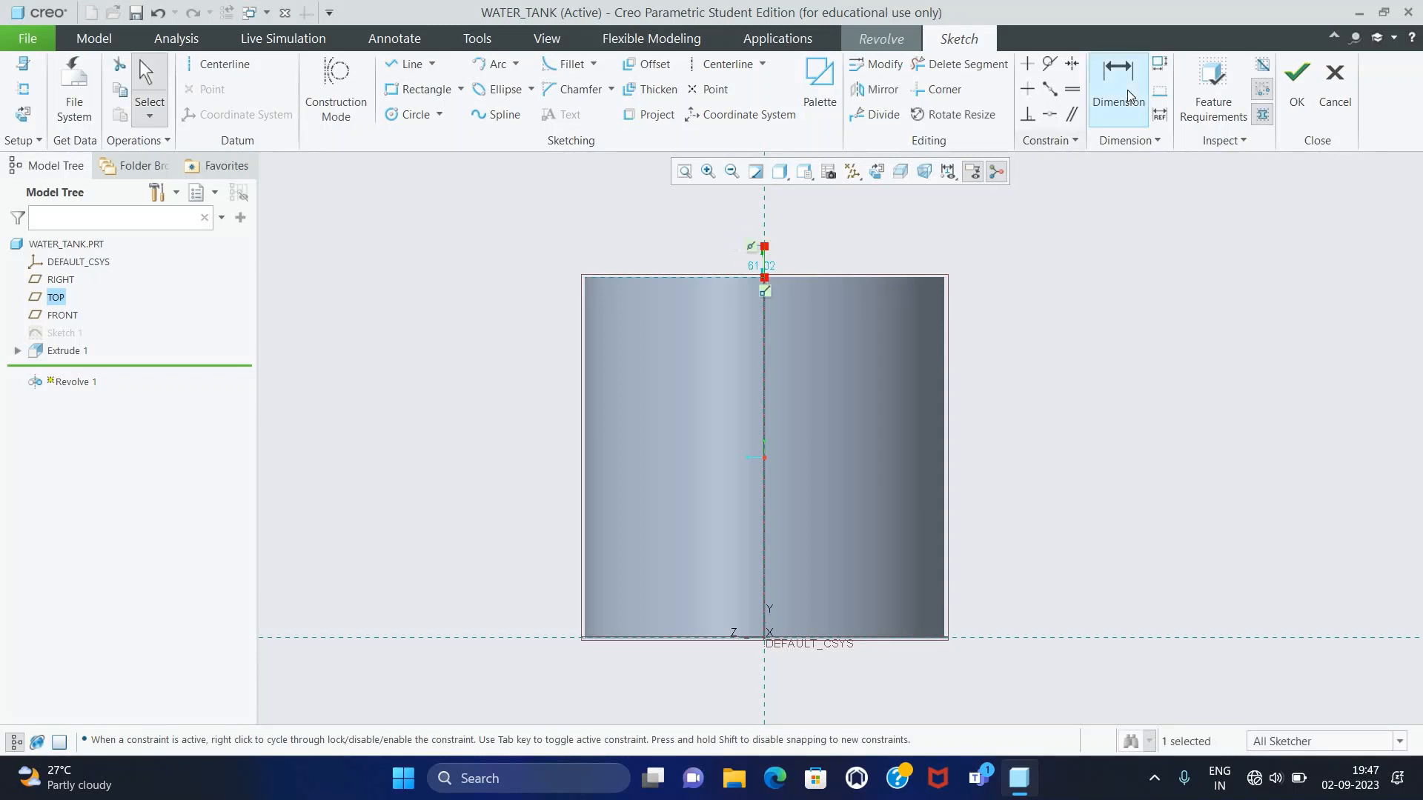
# - Set the vertical line's length to 80
pyautogui.scroll(-3, 793, 274)
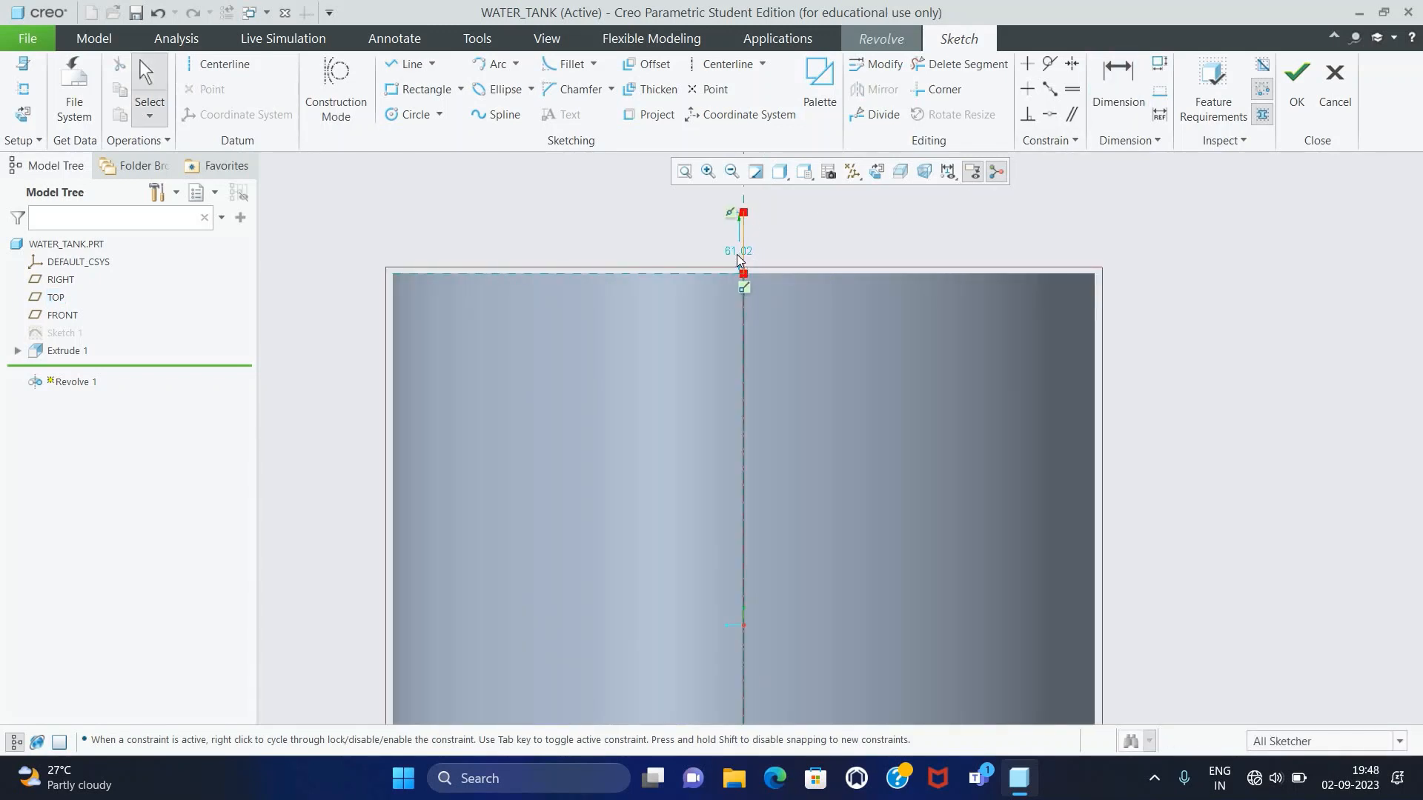
pyautogui.doubleClick(738, 252)
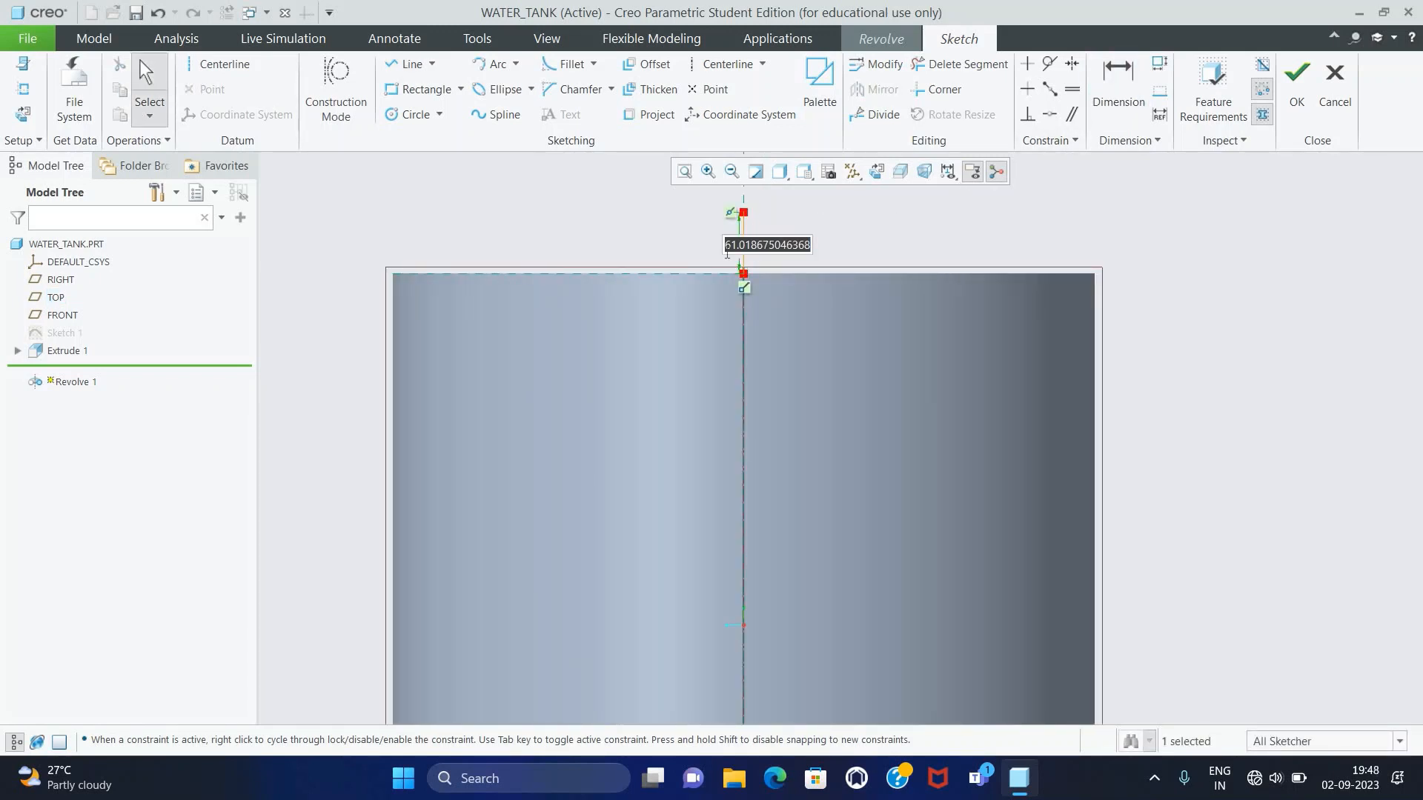
pyautogui.write('80')
pyautogui.press('Return')
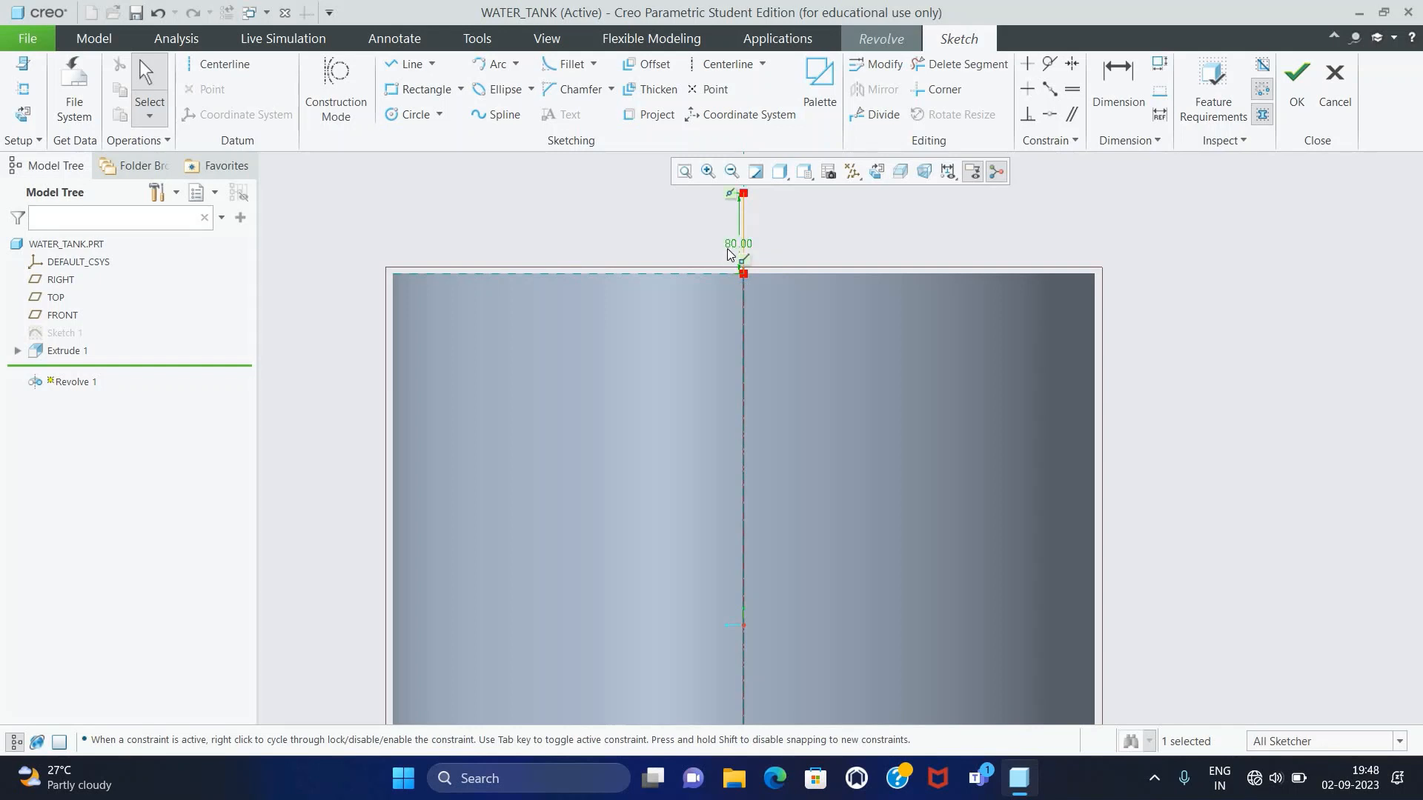
pyautogui.scroll(3, 647, 338)
pyautogui.click(917, 248)
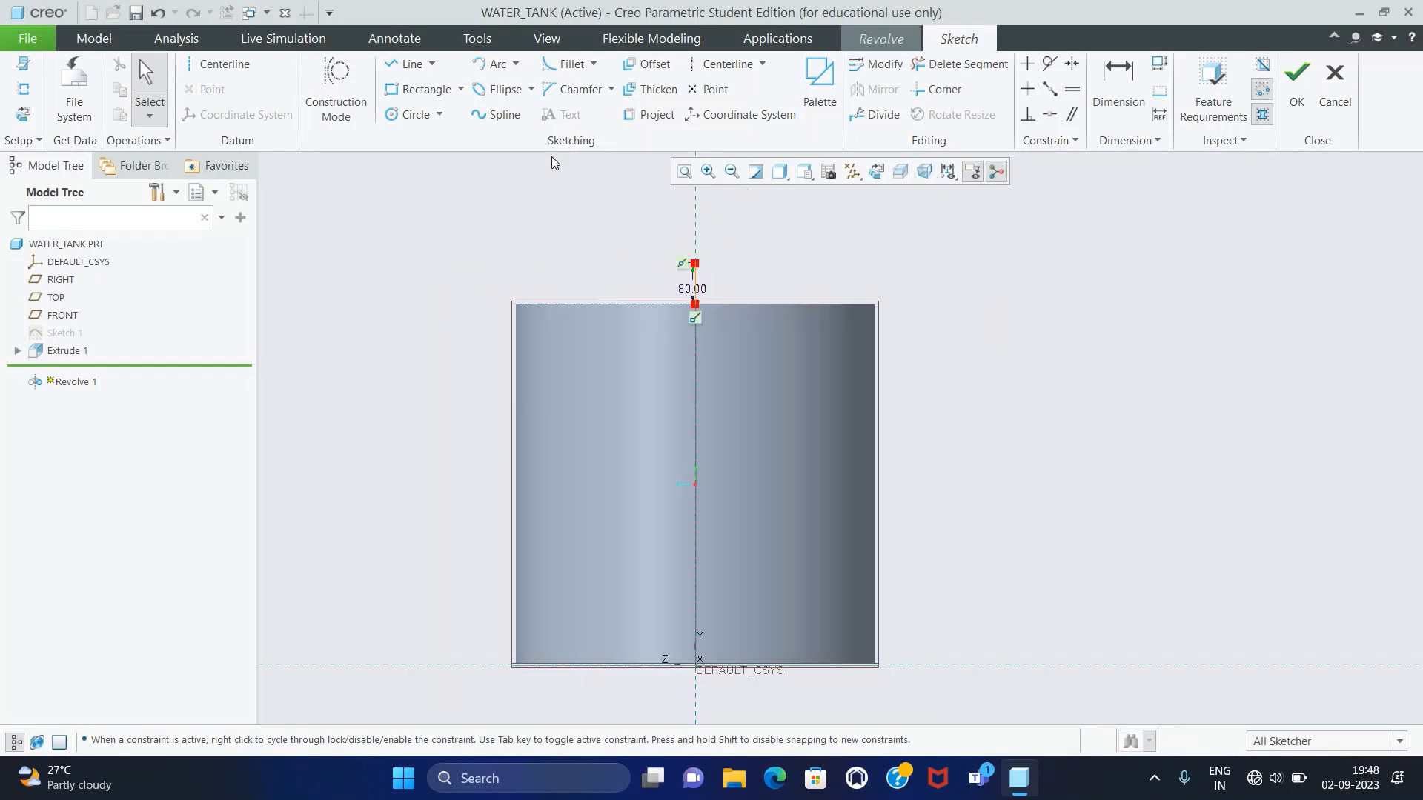
# - Sketch a 3-point arc from the vertical line's upper end to the cylinder's upper left corner, bulging upward to form the dome profile
pyautogui.click(515, 65)
pyautogui.click(522, 88)
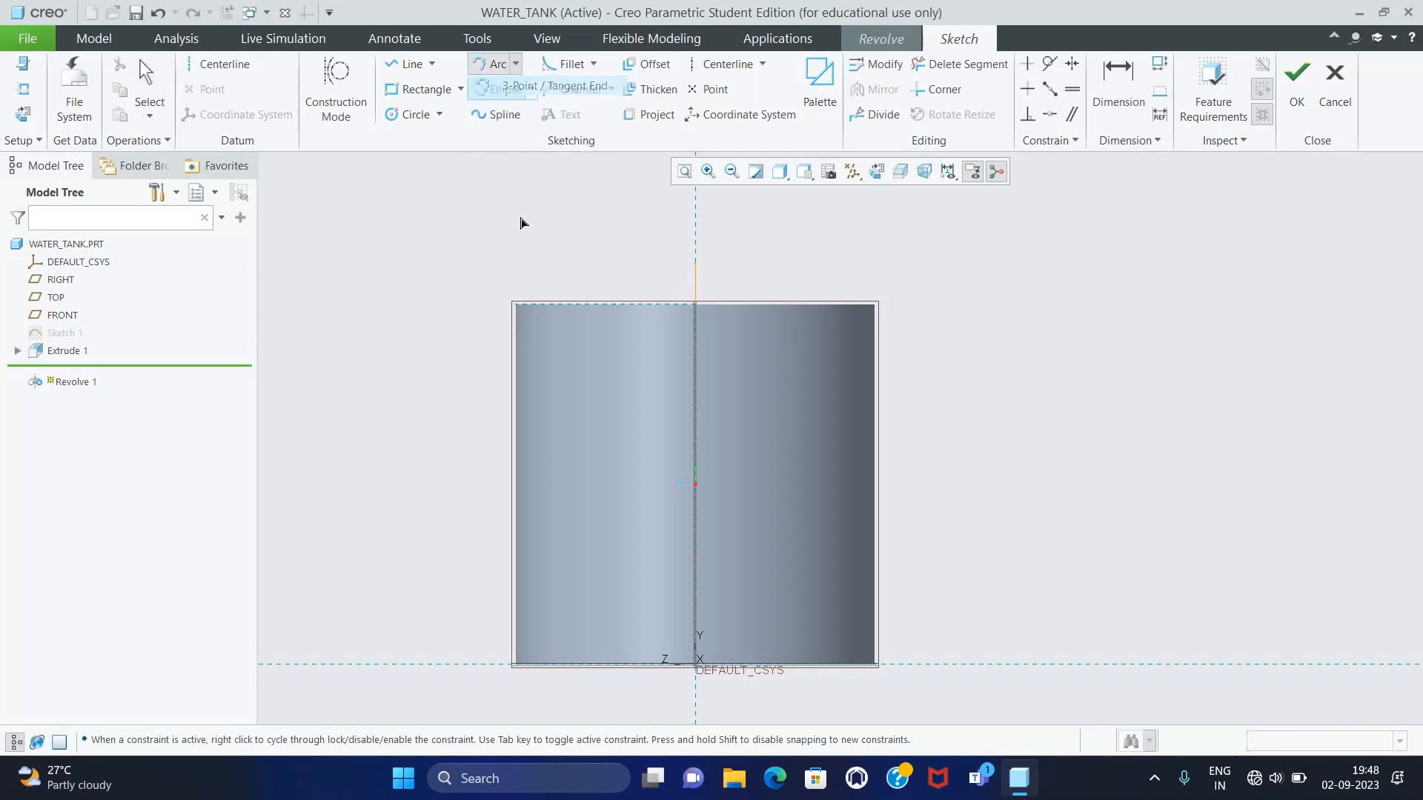
pyautogui.click(518, 310)
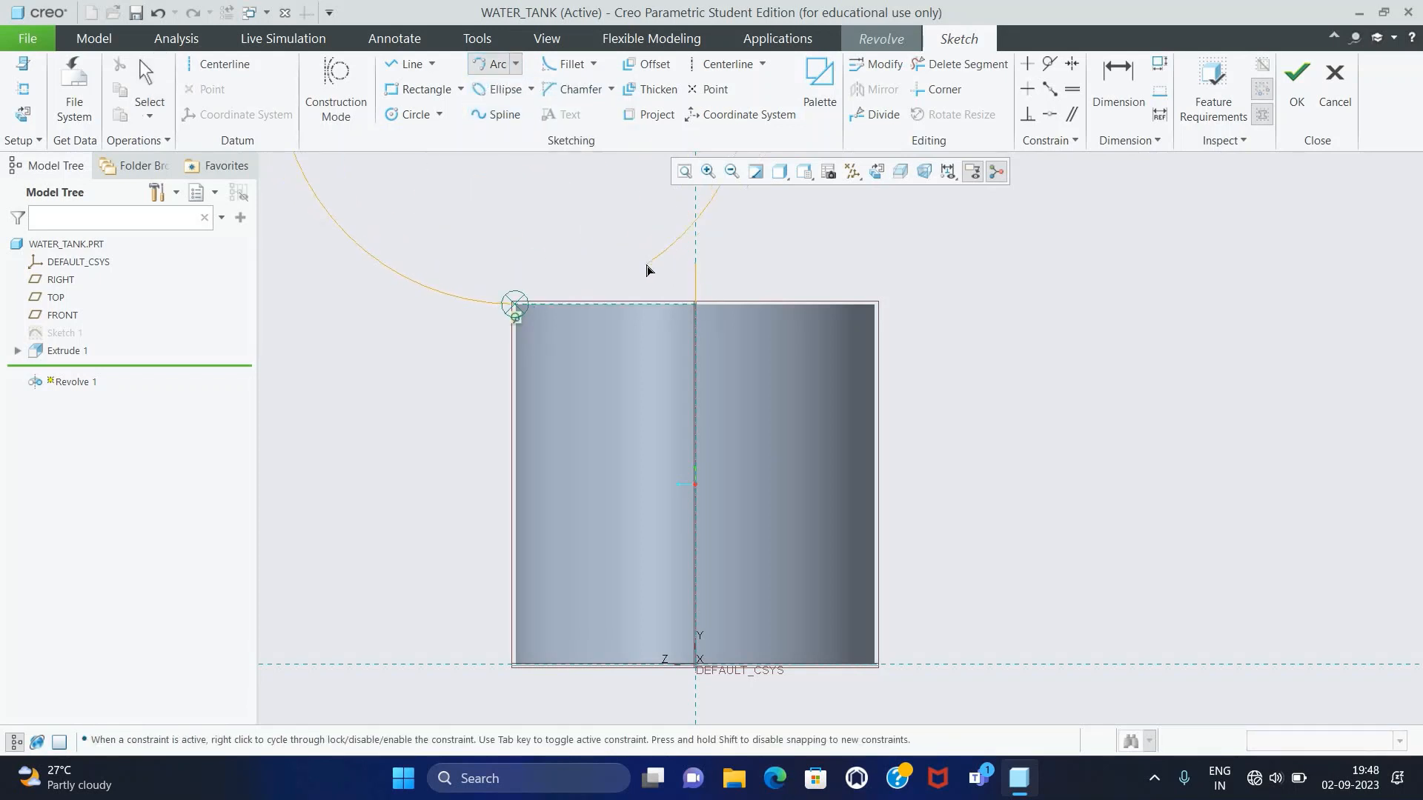
pyautogui.middleClick(639, 260)
pyautogui.click(695, 263)
pyautogui.click(517, 303)
pyautogui.click(647, 272)
pyautogui.middleClick(601, 234)
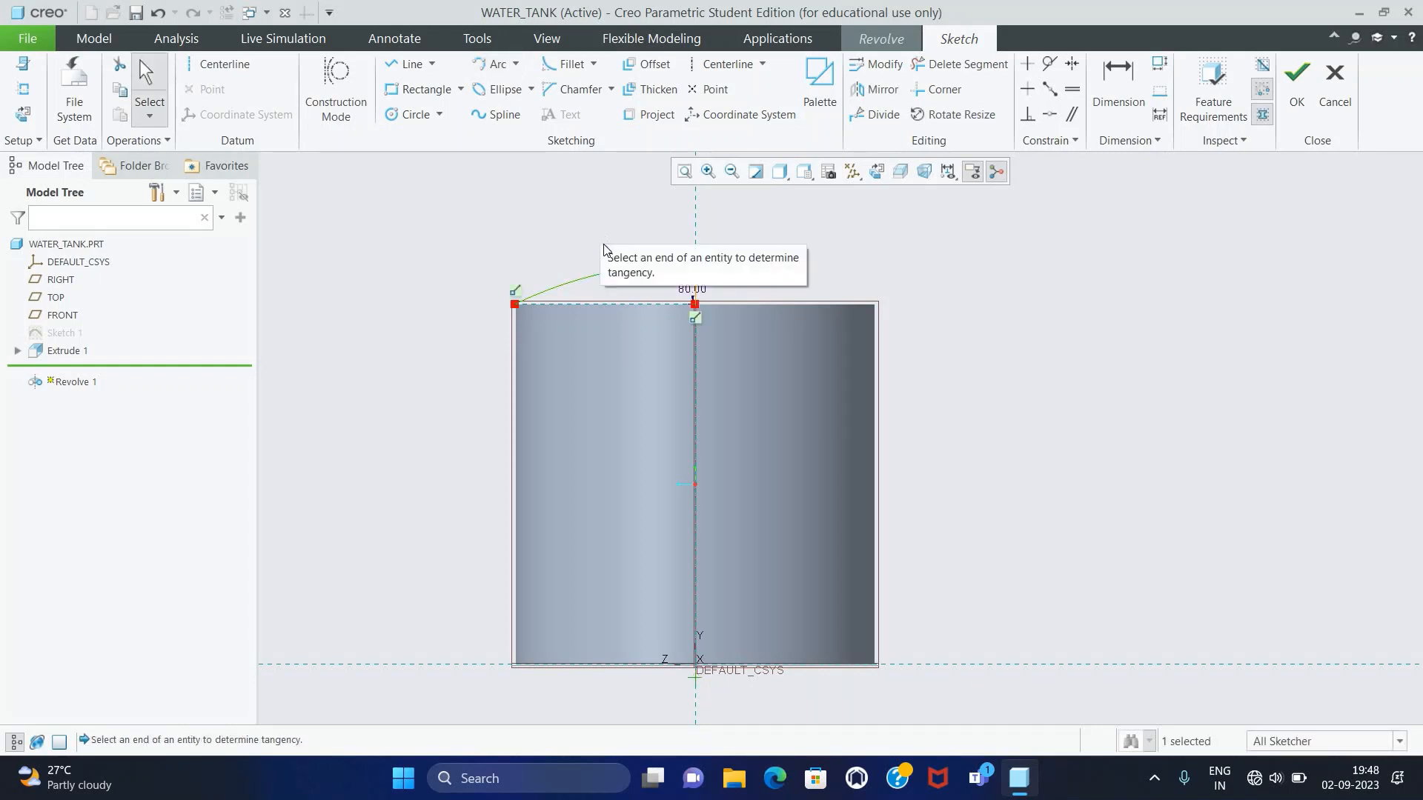
# - Add a vertical centerline through the cylinder's axis and finish the dome section sketch
pyautogui.click(718, 64)
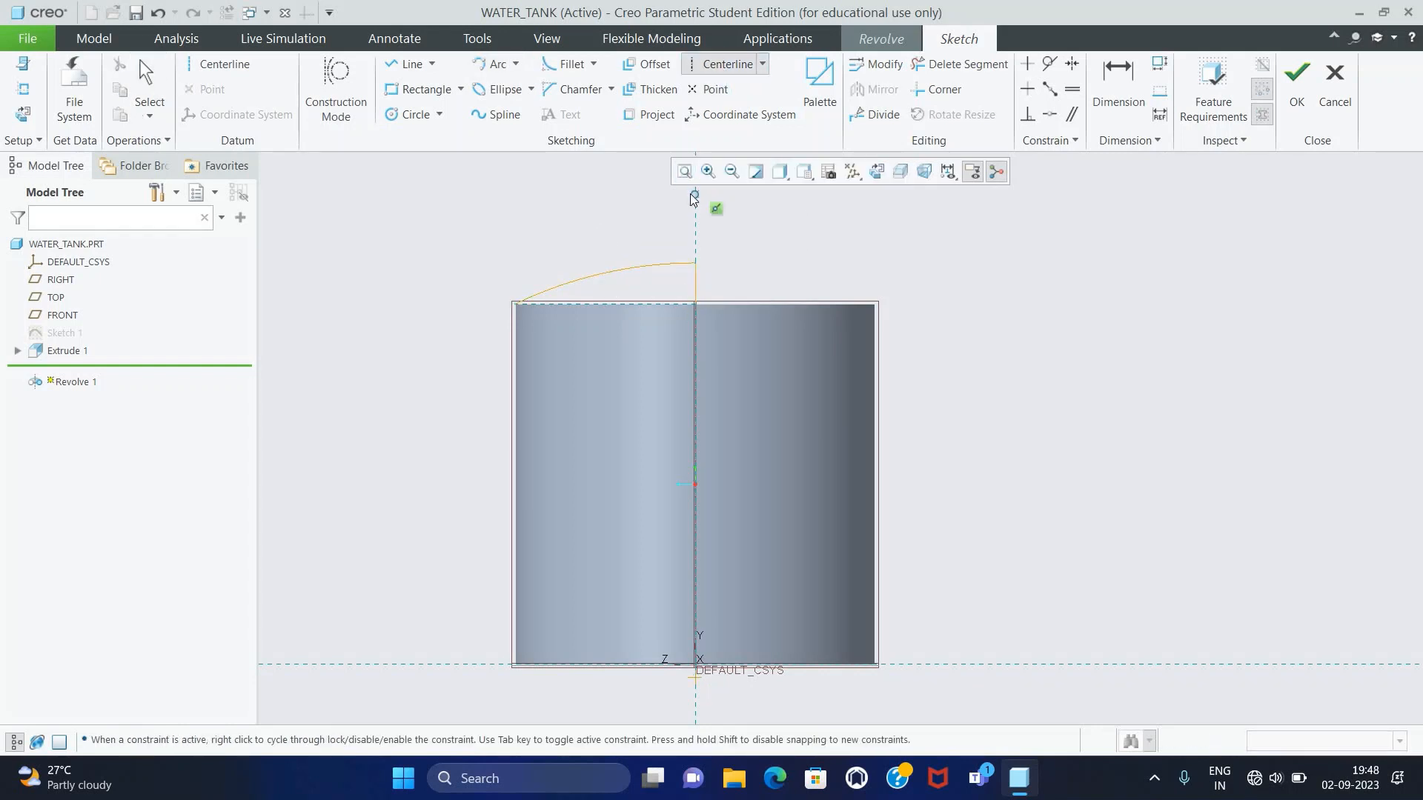
pyautogui.click(695, 194)
pyautogui.click(696, 216)
pyautogui.middleClick(889, 229)
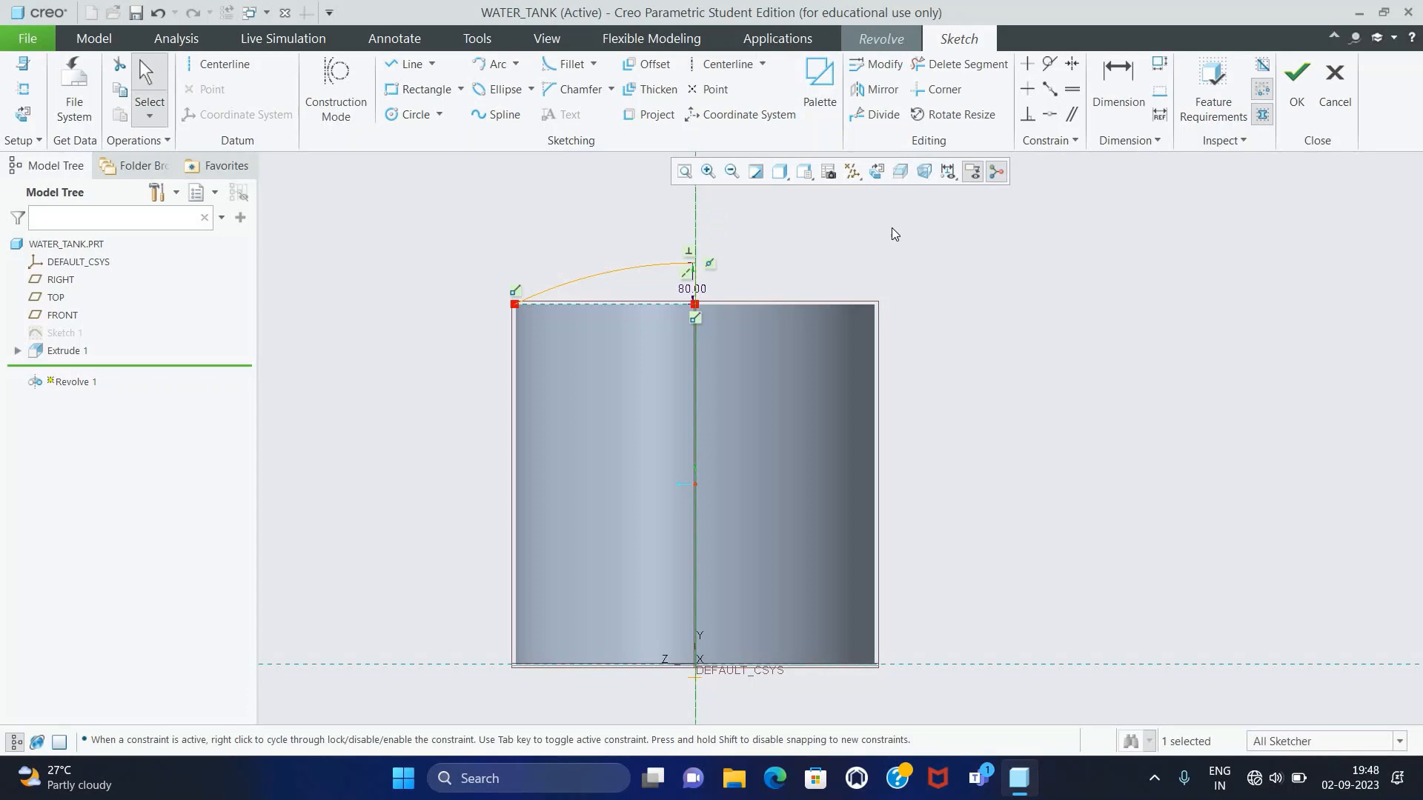
pyautogui.click(1297, 81)
# - Revolve the dome section 360 degrees as a solid on top of the cylinder
pyautogui.moveTo(1010, 416)
pyautogui.mouseDown(button='middle')
pyautogui.moveTo(1023, 470)
pyautogui.moveTo(981, 388)
pyautogui.moveTo(963, 416)
pyautogui.moveTo(1047, 426)
pyautogui.mouseUp(button='middle')
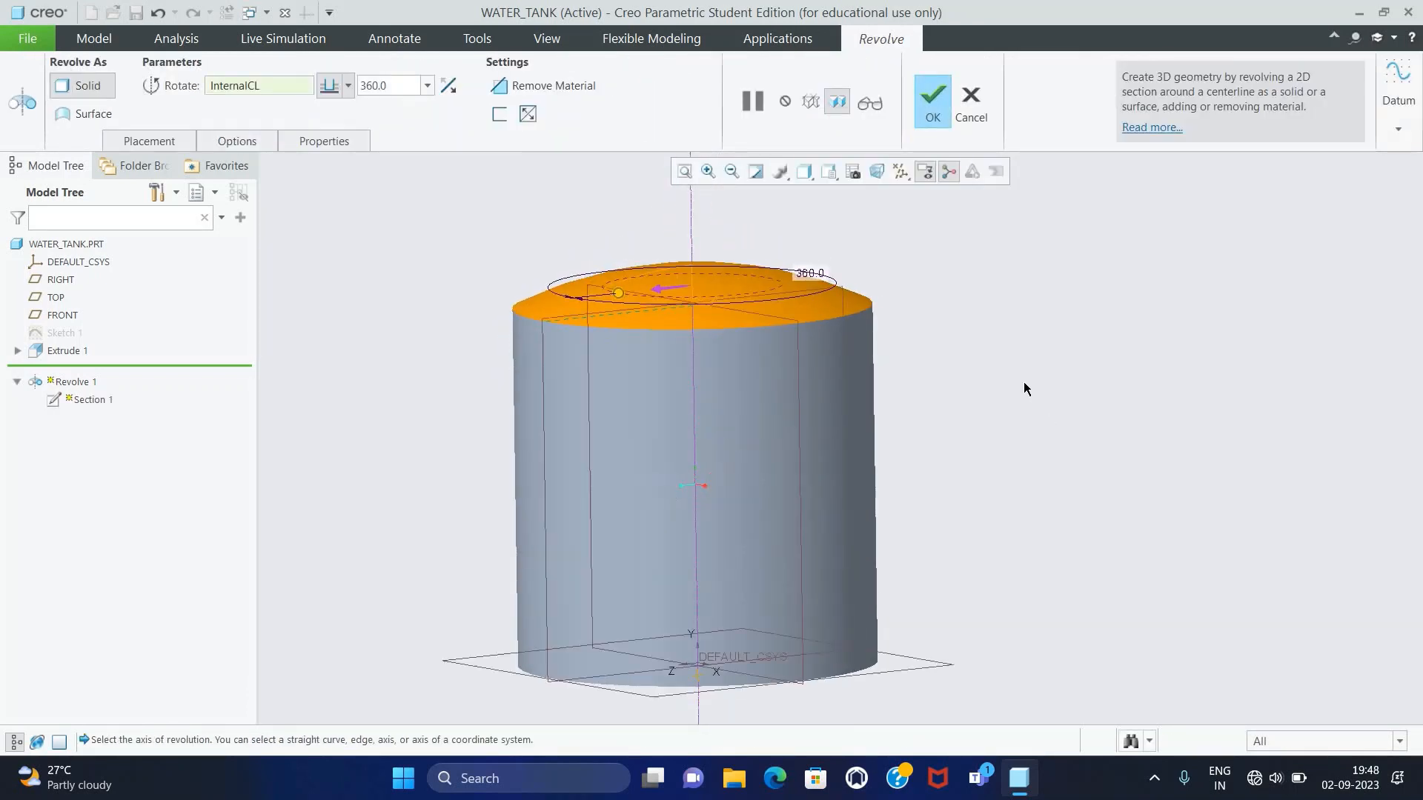
pyautogui.click(934, 95)
pyautogui.moveTo(982, 364); pyautogui.dragTo(947, 391, button='middle')
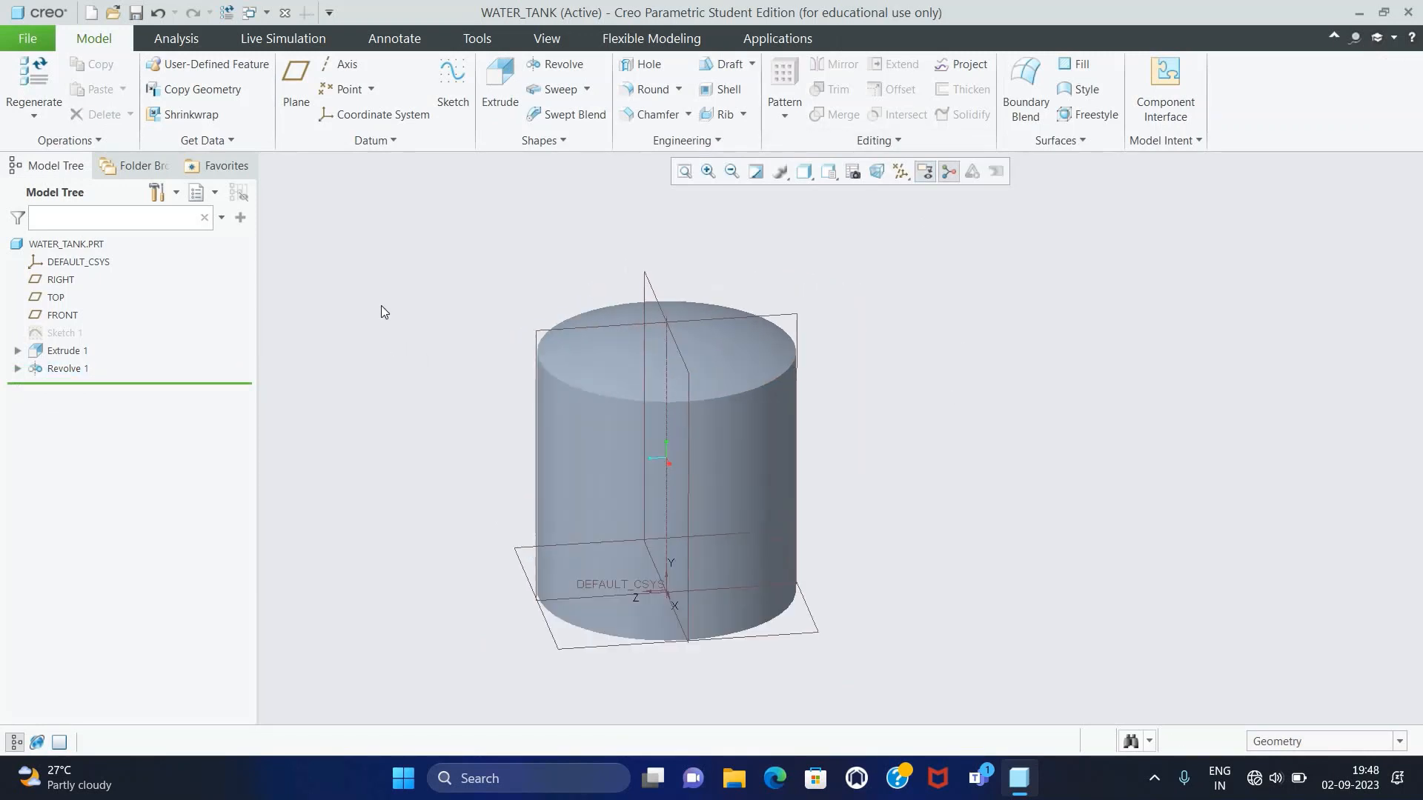
# - Create a datum plane offset 800 above the TOP plane
pyautogui.click(296, 82)
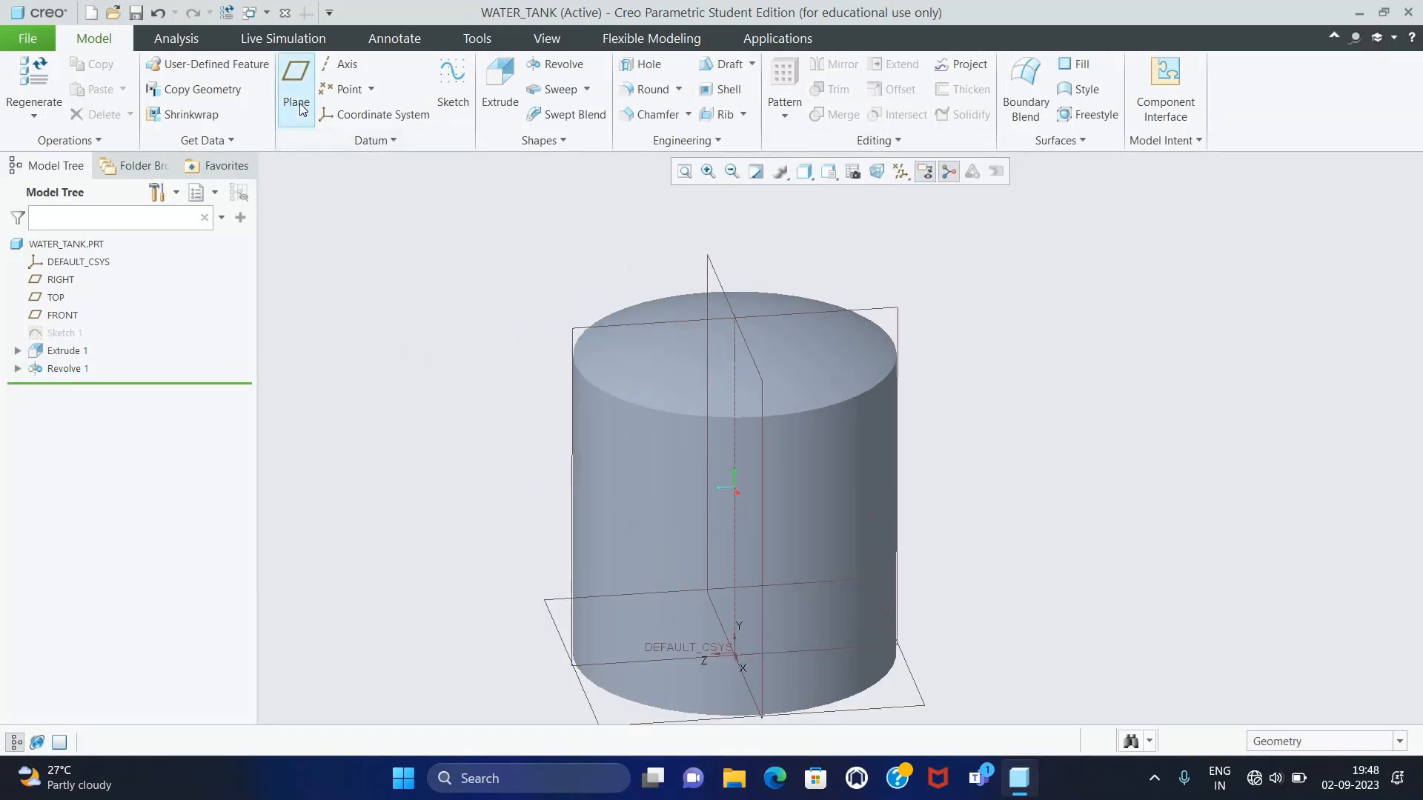
pyautogui.click(598, 709)
pyautogui.moveTo(778, 258); pyautogui.dragTo(1145, 201)
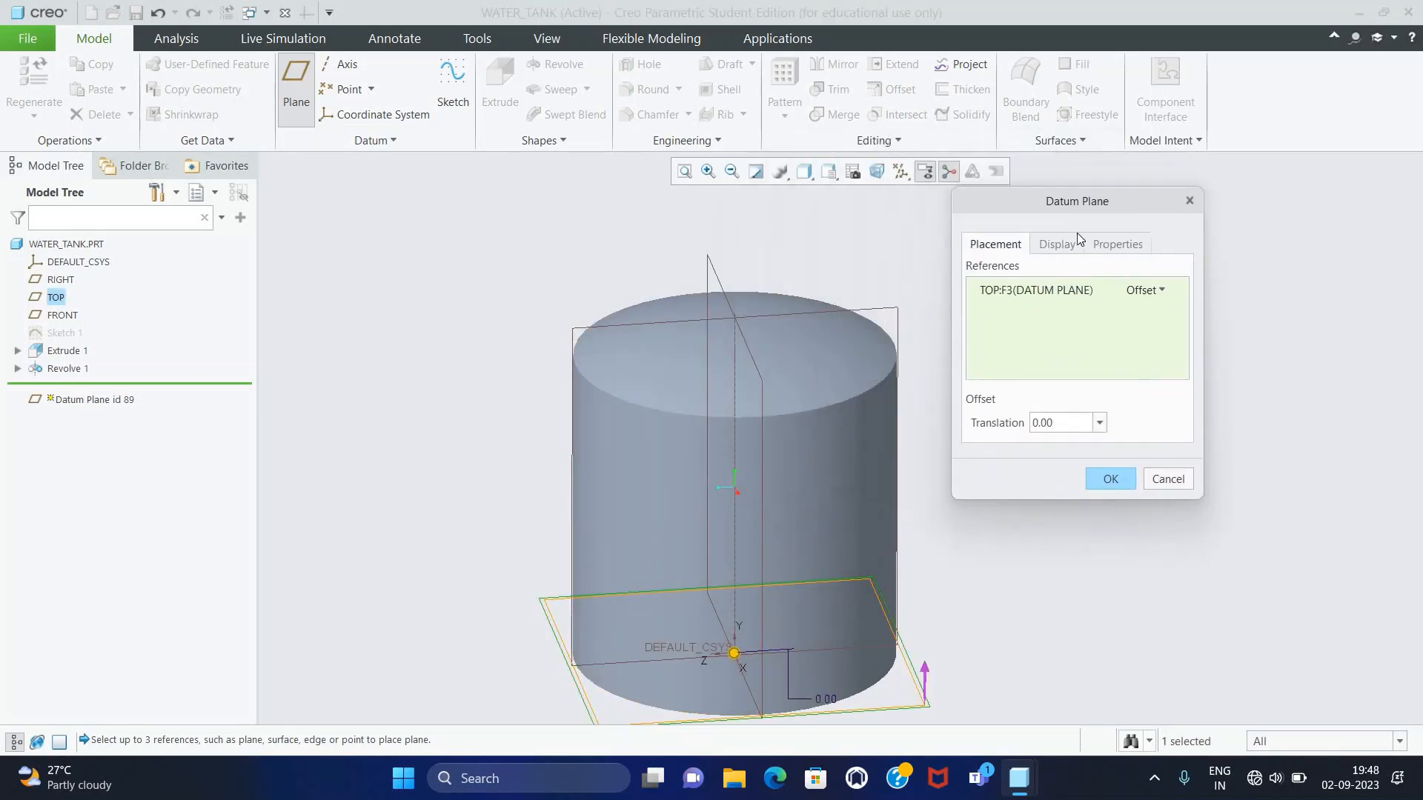
pyautogui.click(1069, 420)
pyautogui.write('800')
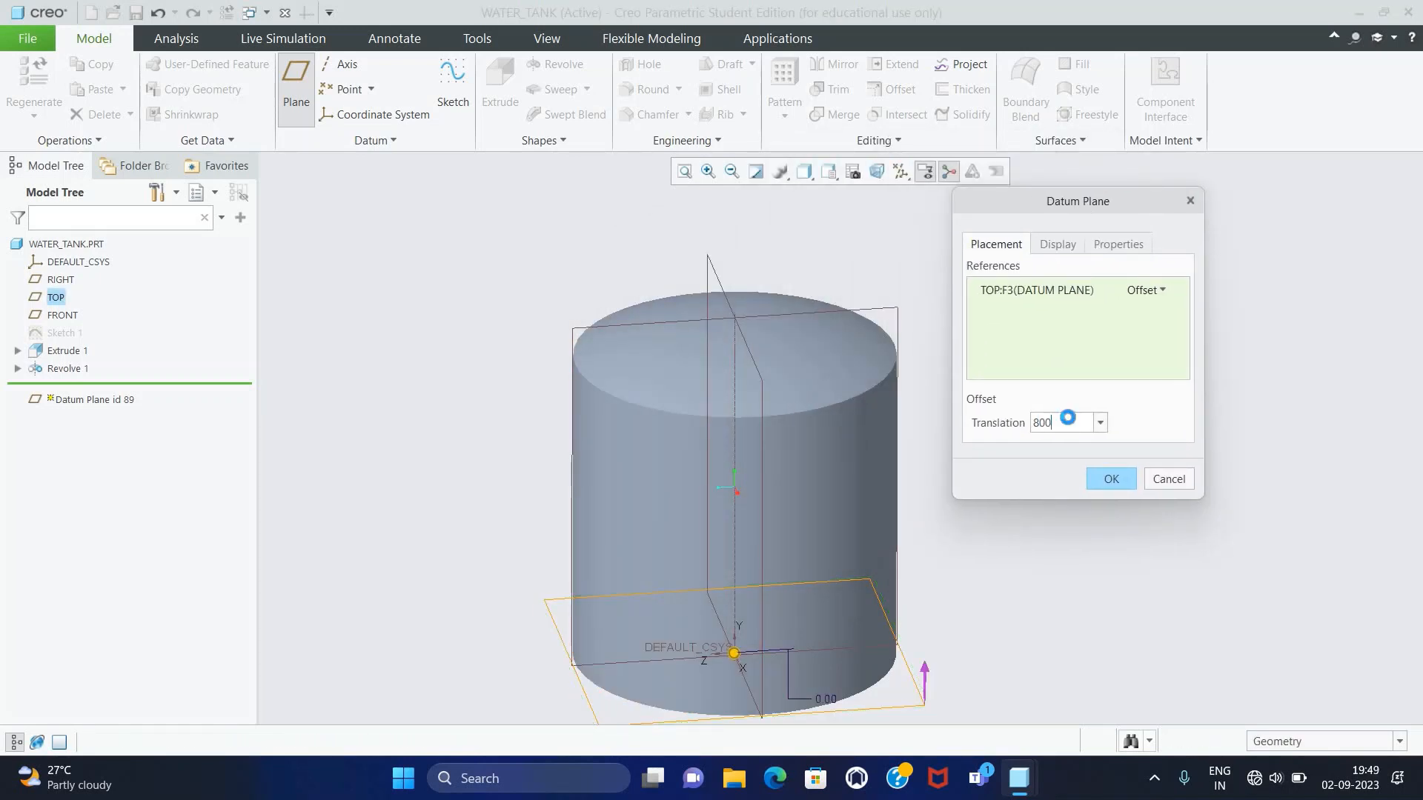
pyautogui.press('Return')
pyautogui.click(1110, 479)
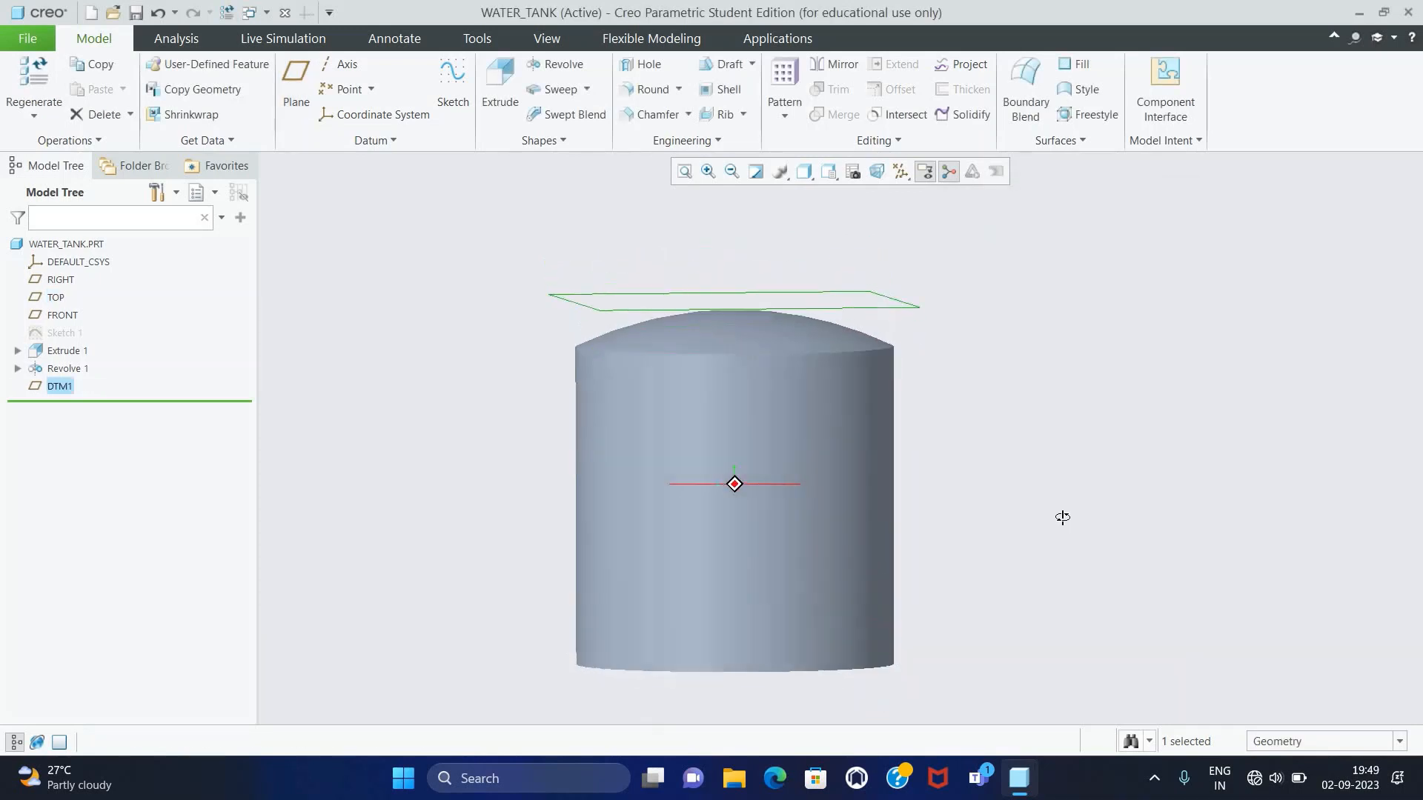
pyautogui.moveTo(1060, 515); pyautogui.dragTo(1059, 553, button='middle')
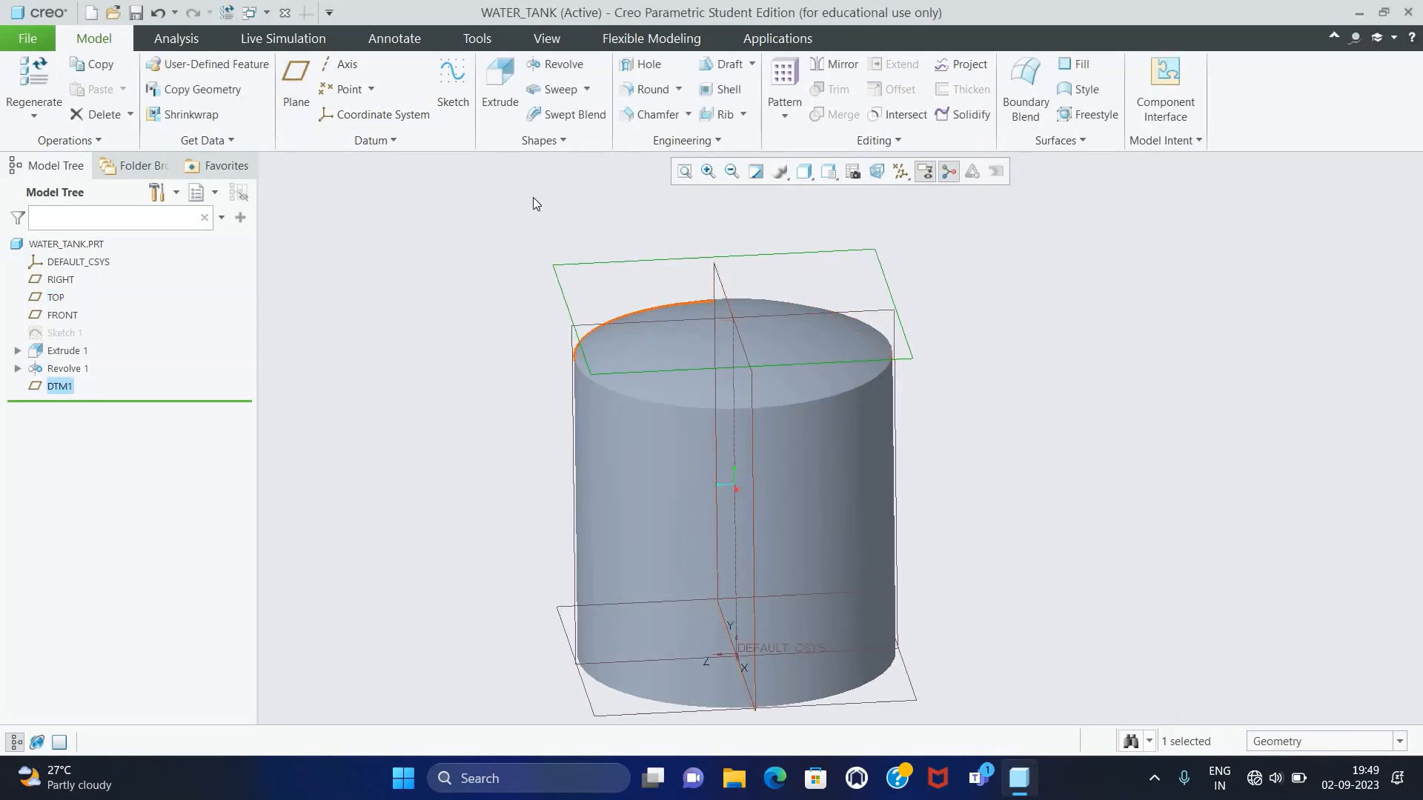
# - Start a sketch on the new offset datum plane and draw a circle centred on the origin matching the tank's outer edge
pyautogui.click(453, 83)
pyautogui.click(876, 173)
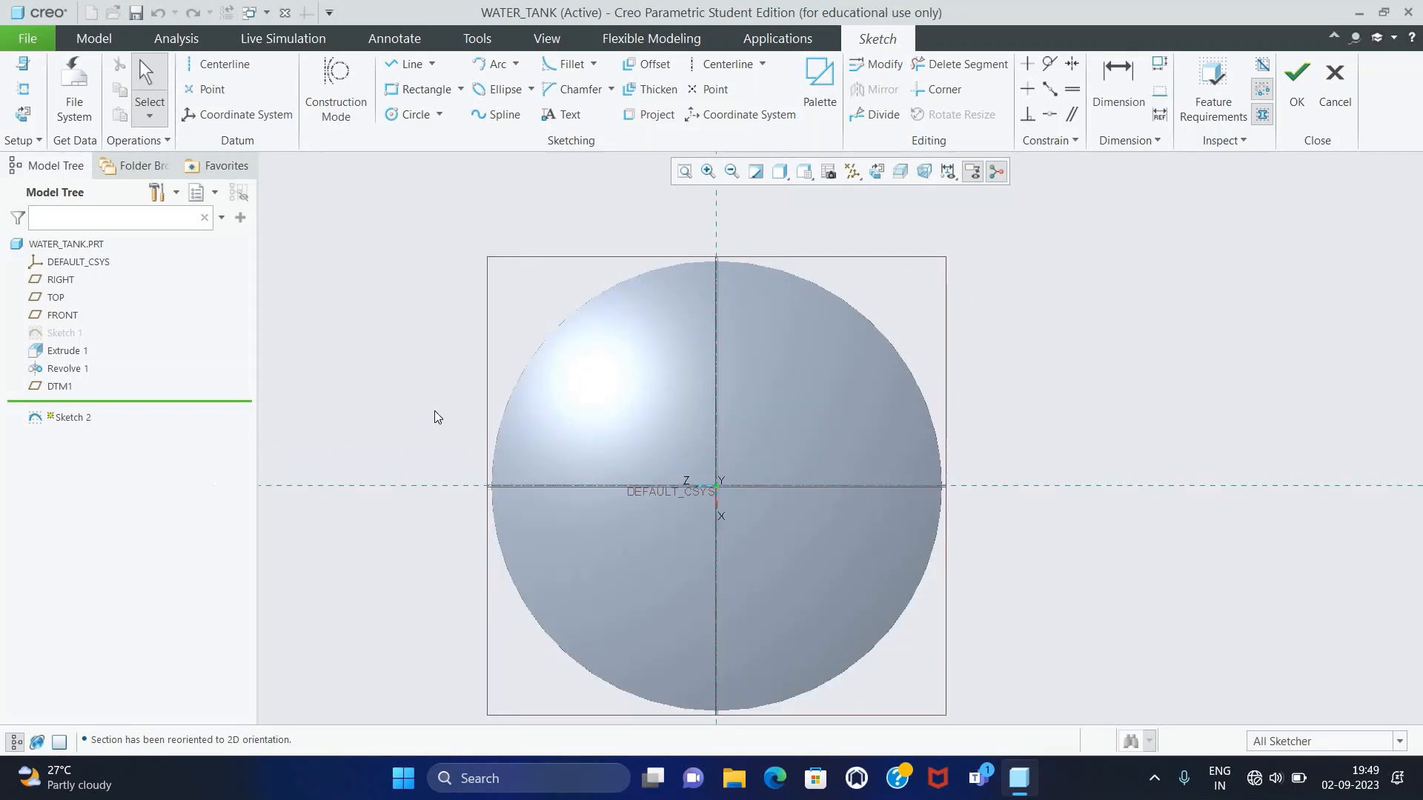
pyautogui.click(415, 115)
pyautogui.click(715, 486)
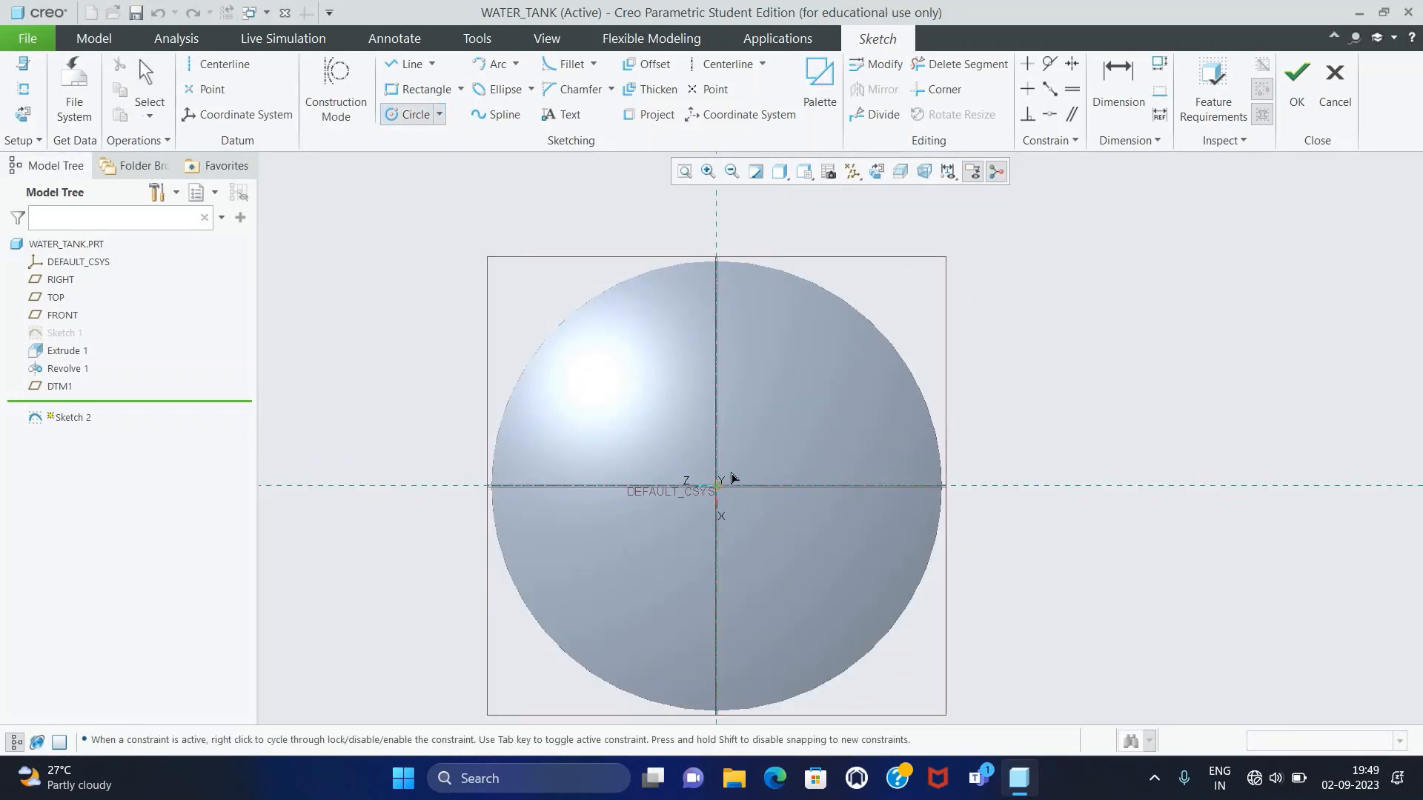
pyautogui.click(806, 279)
pyautogui.middleClick(806, 279)
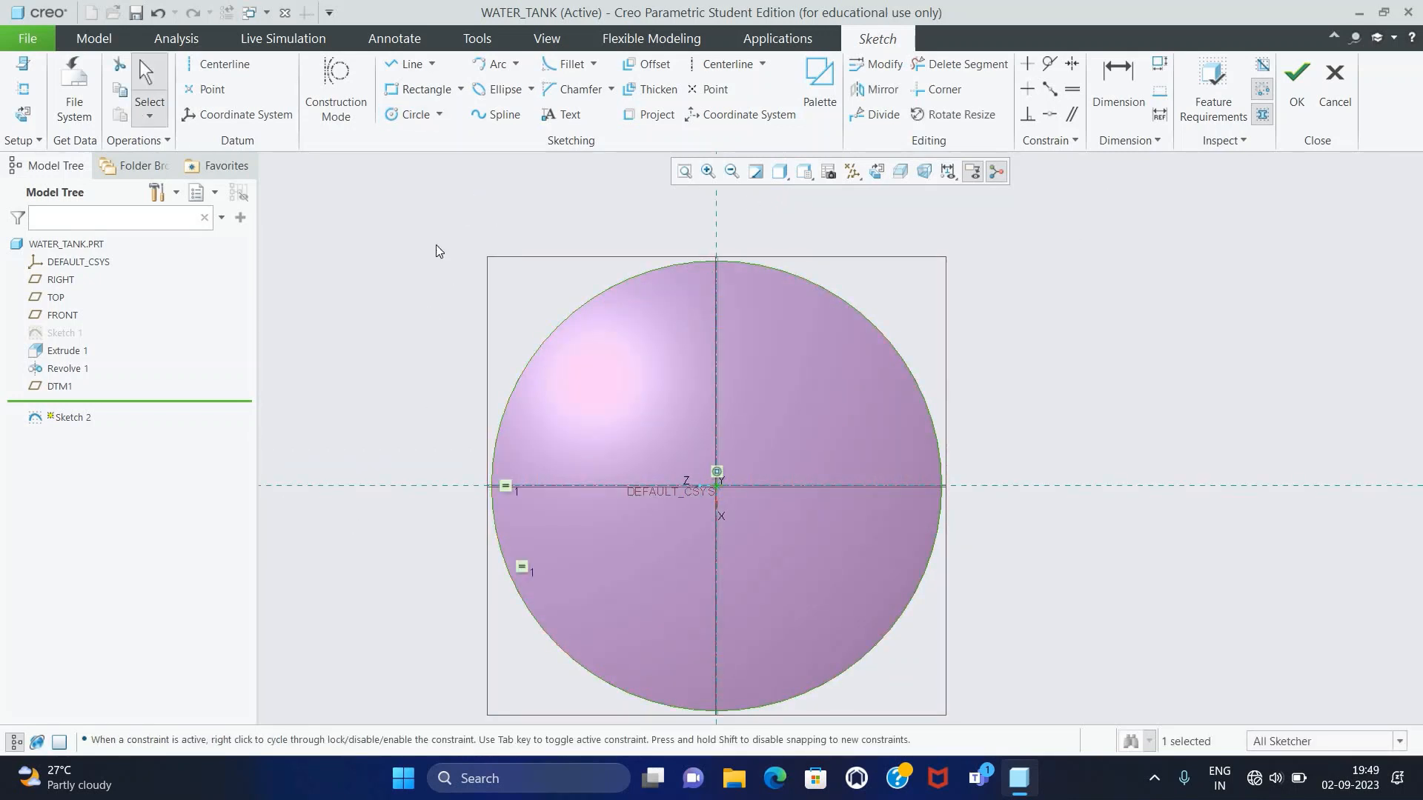
# - Sketch a center rectangle about 122 wide and 790 tall centred on the origin, extending beyond the circle
pyautogui.click(460, 89)
pyautogui.click(445, 147)
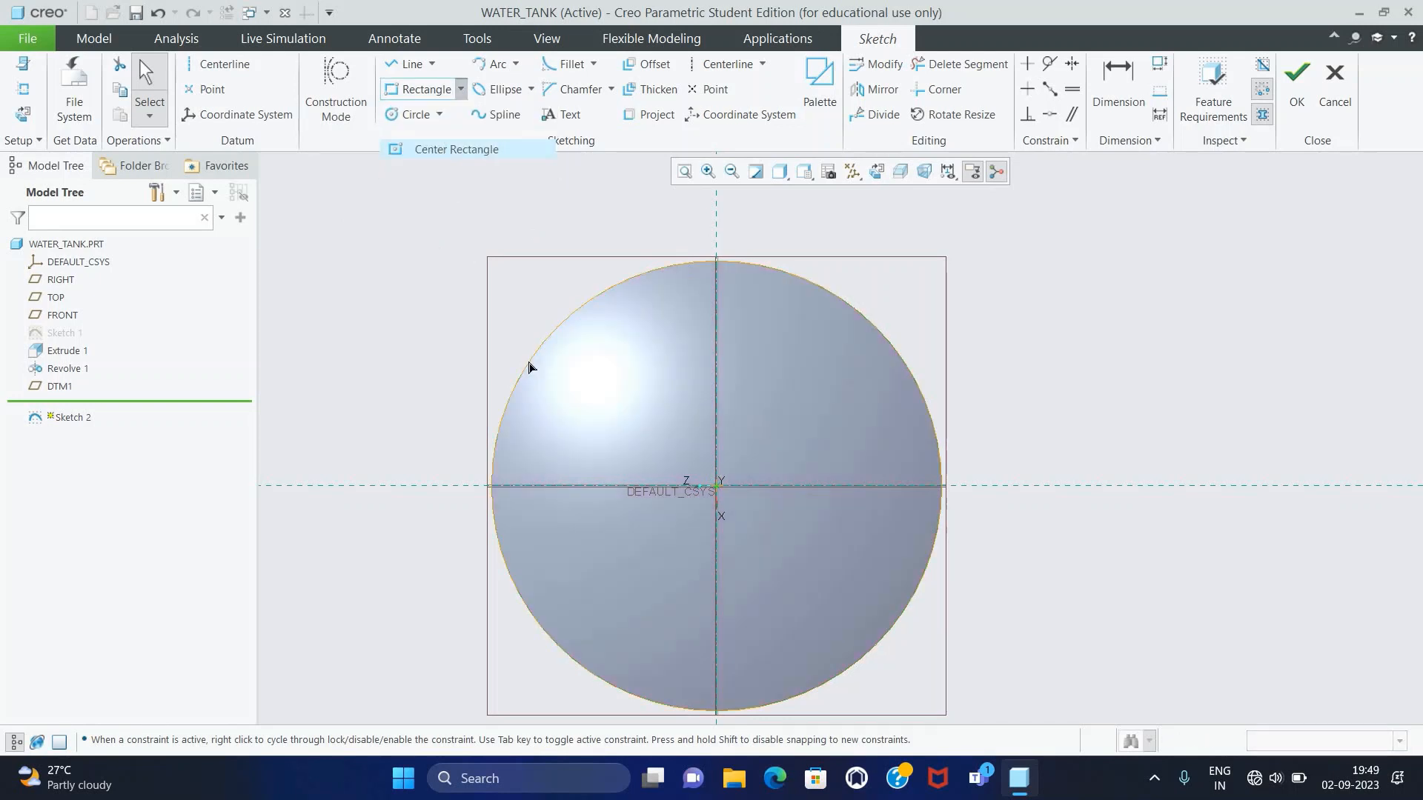
pyautogui.click(716, 486)
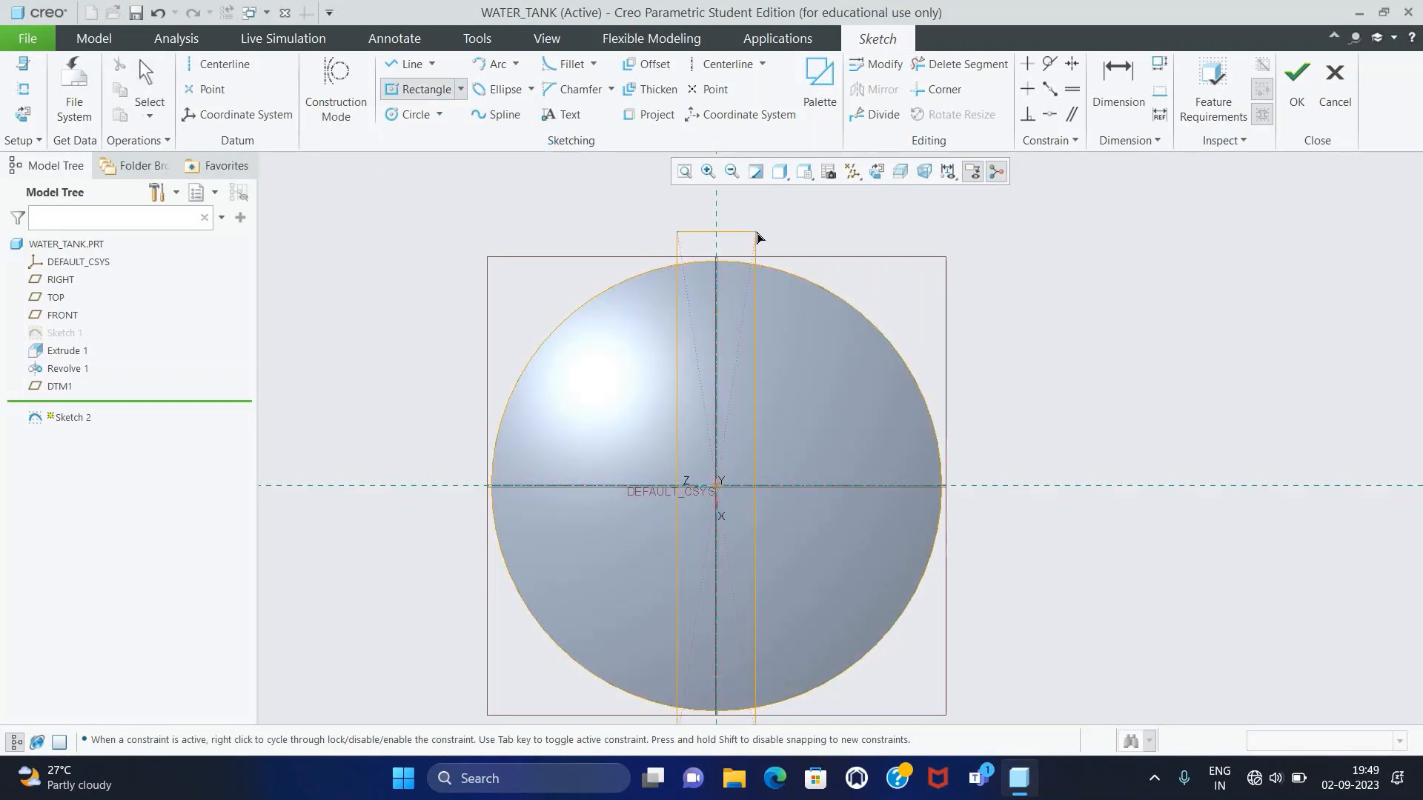
pyautogui.click(755, 231)
pyautogui.middleClick(755, 230)
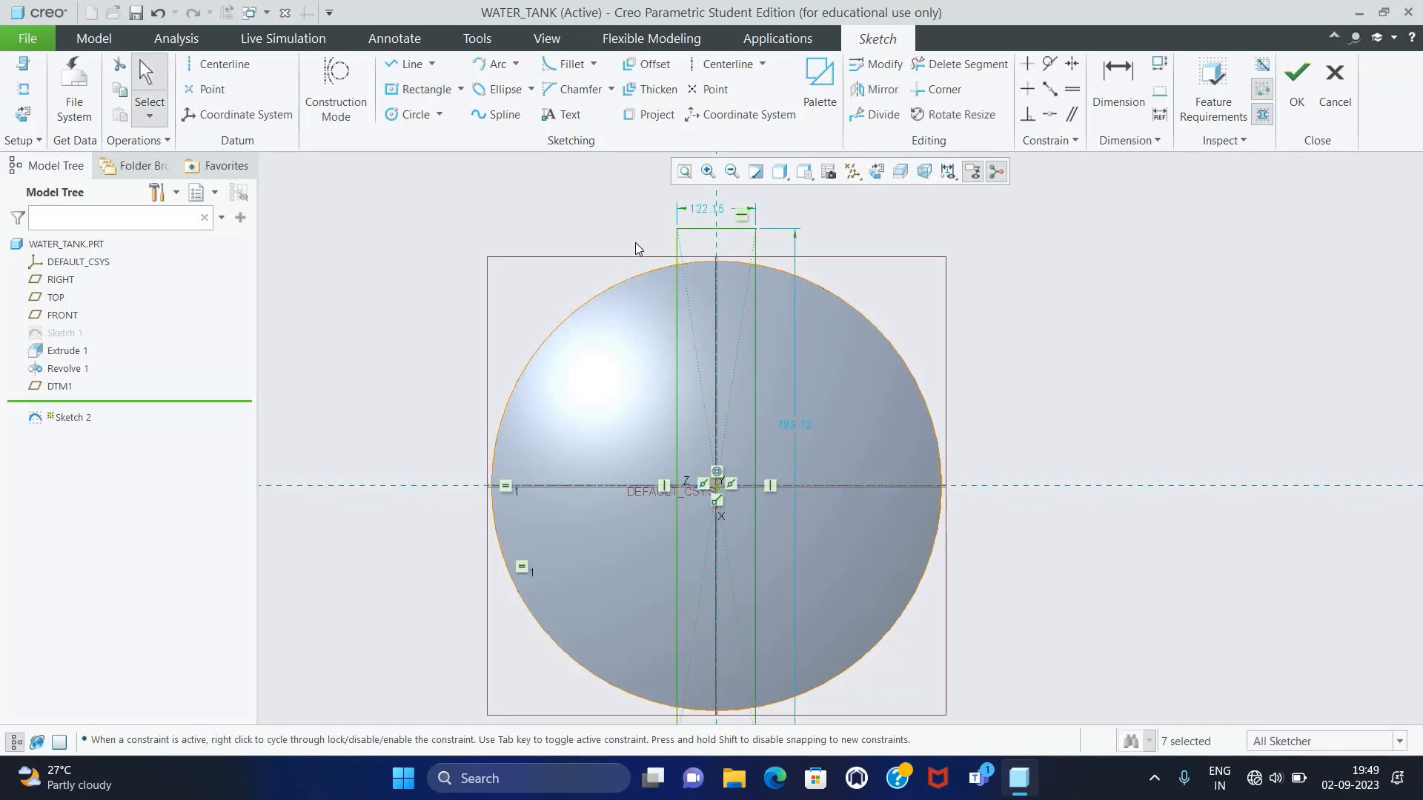
# - Set the center rectangle's width to 110
pyautogui.doubleClick(700, 211)
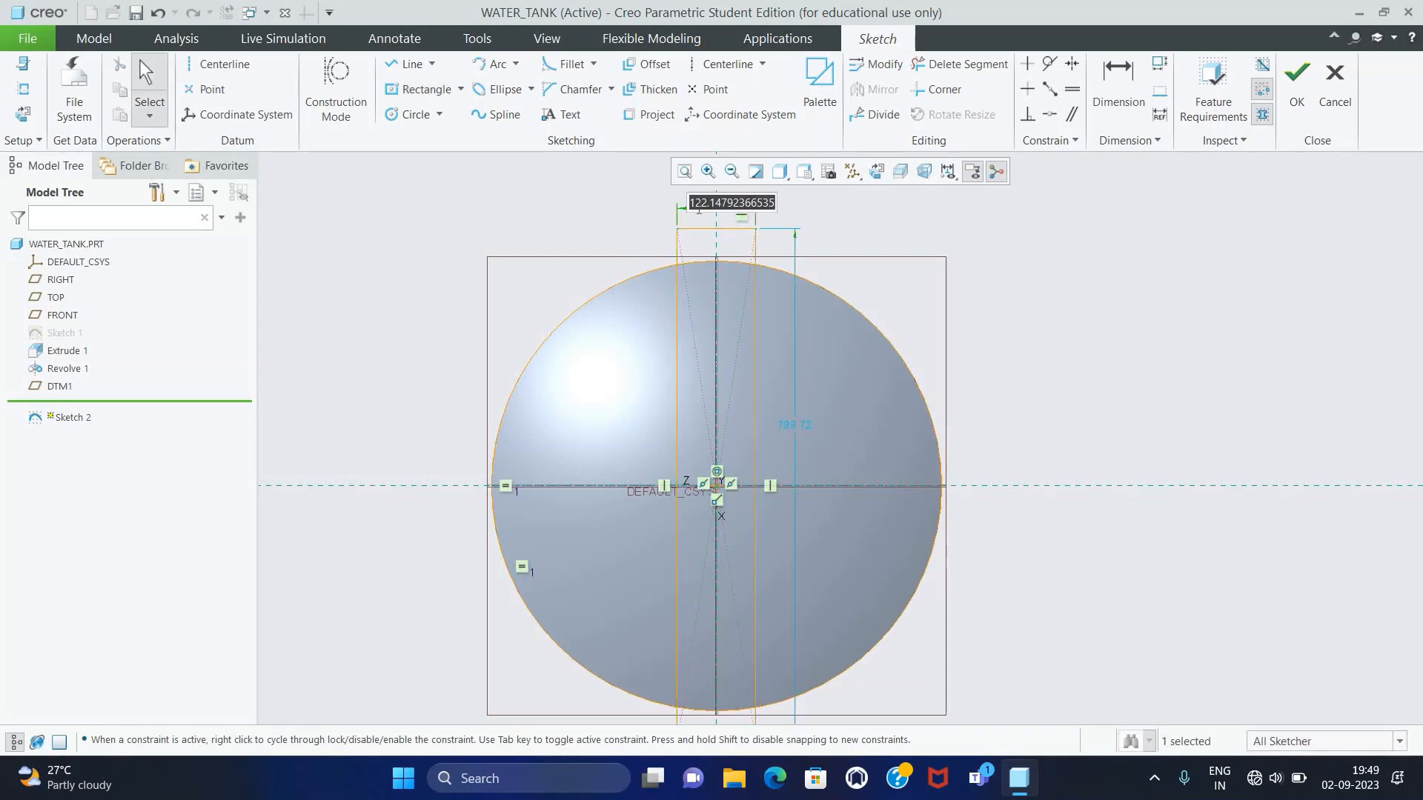
pyautogui.write('110')
pyautogui.press('Return')
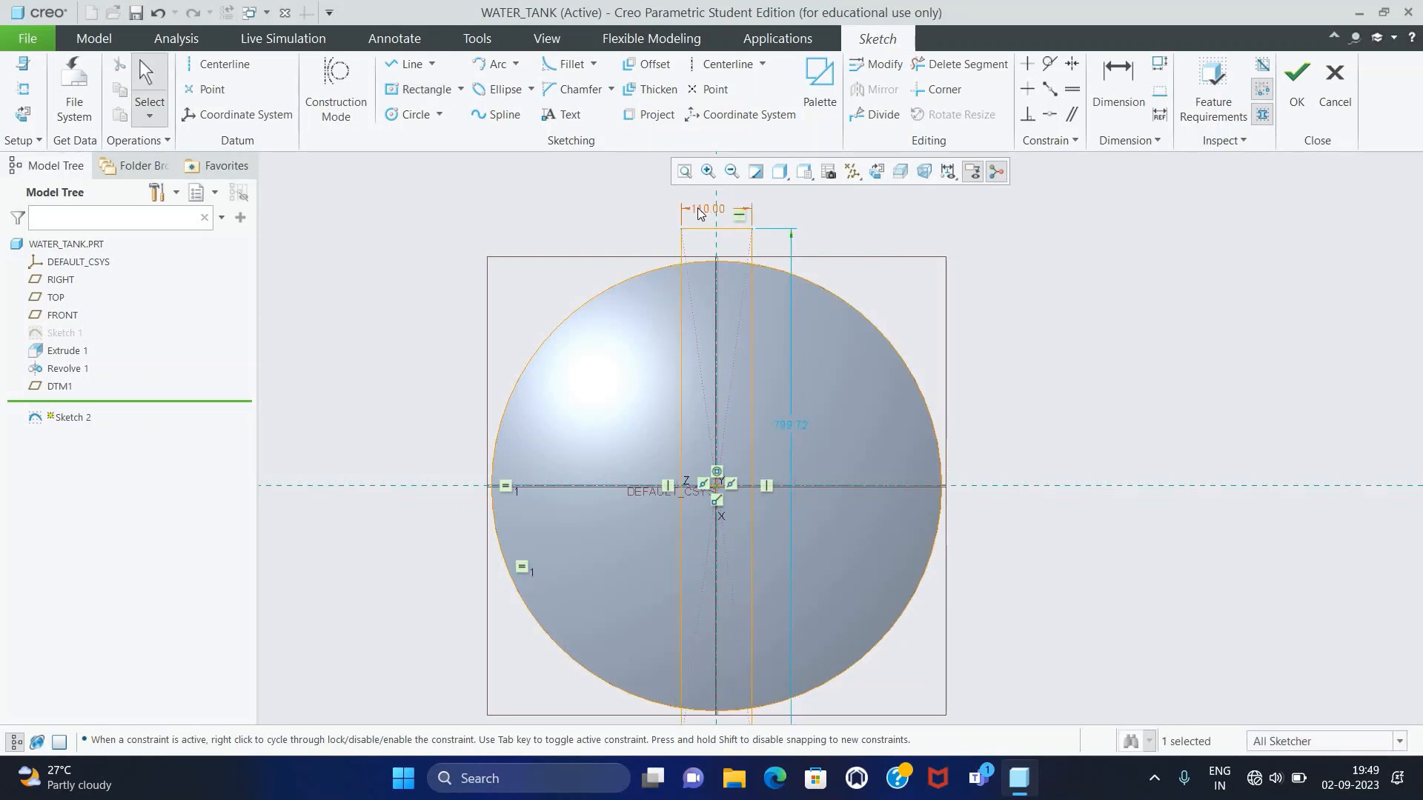
# - Sketch a horizontal center rectangle on the origin, extending beyond the circle at both ends, and set its height to 110
pyautogui.click(425, 90)
pyautogui.click(718, 486)
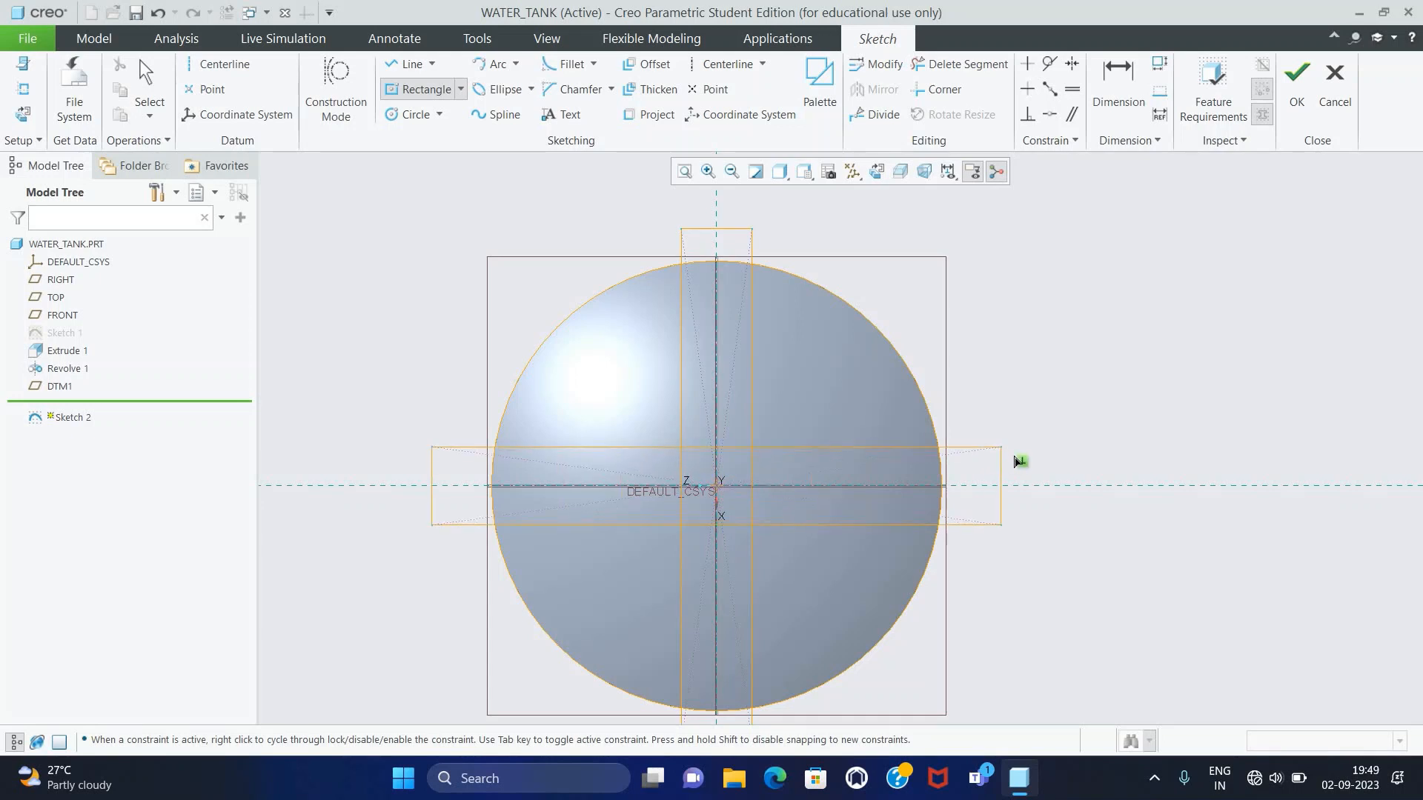
pyautogui.click(1001, 449)
pyautogui.middleClick(1033, 493)
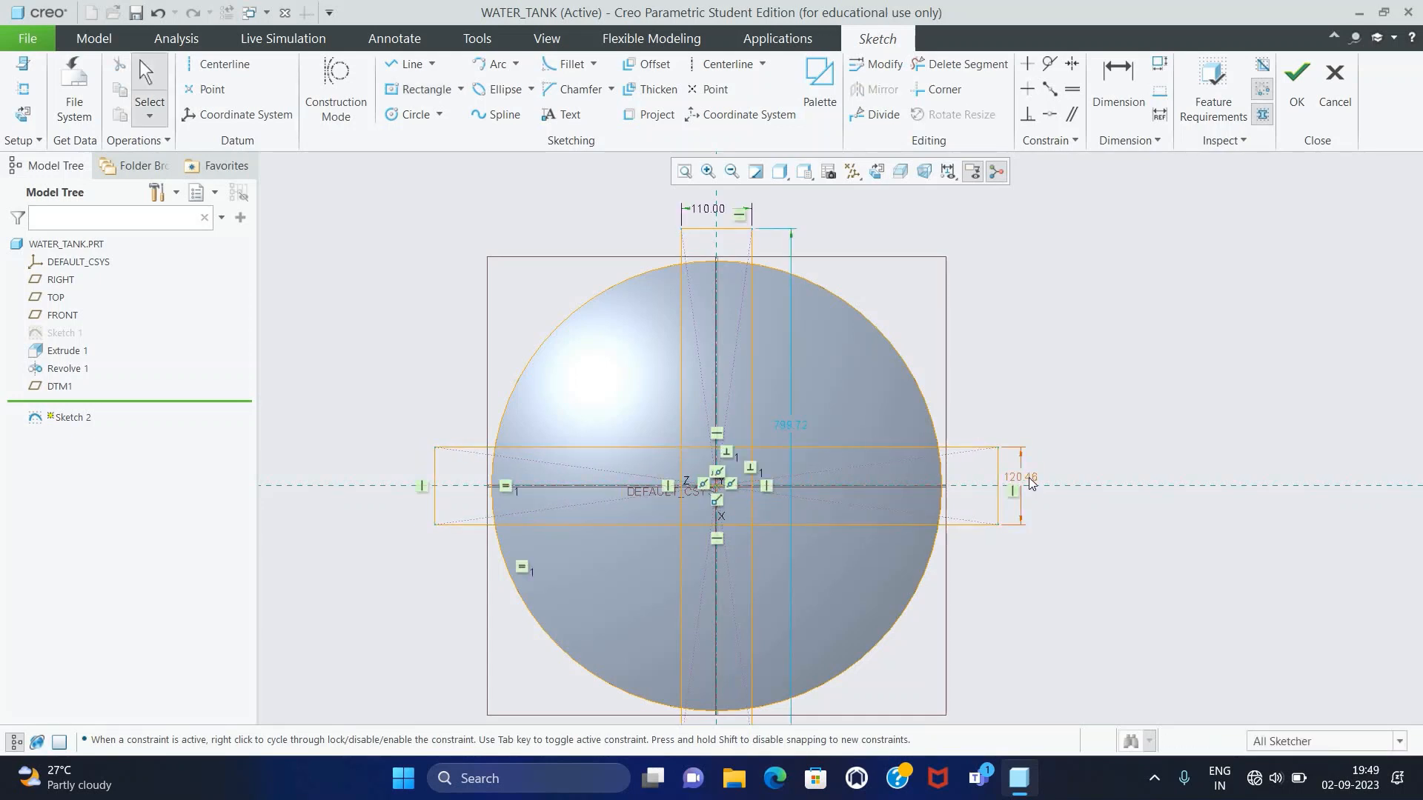
pyautogui.doubleClick(1029, 478)
pyautogui.write('110')
pyautogui.press('Return')
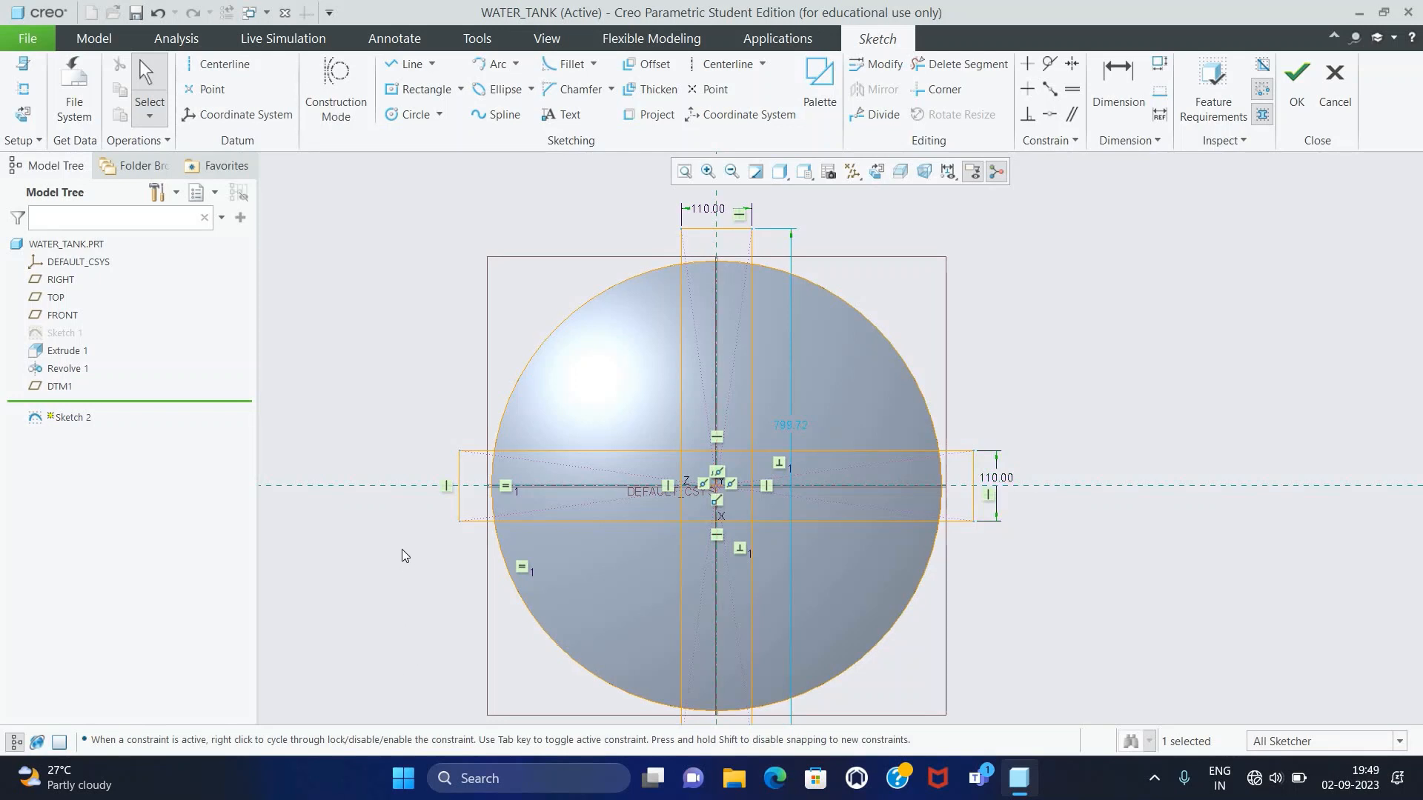
# - Sketch a center square about 260 wide on the origin, overlapping the crossing rectangles
pyautogui.click(423, 89)
pyautogui.click(719, 486)
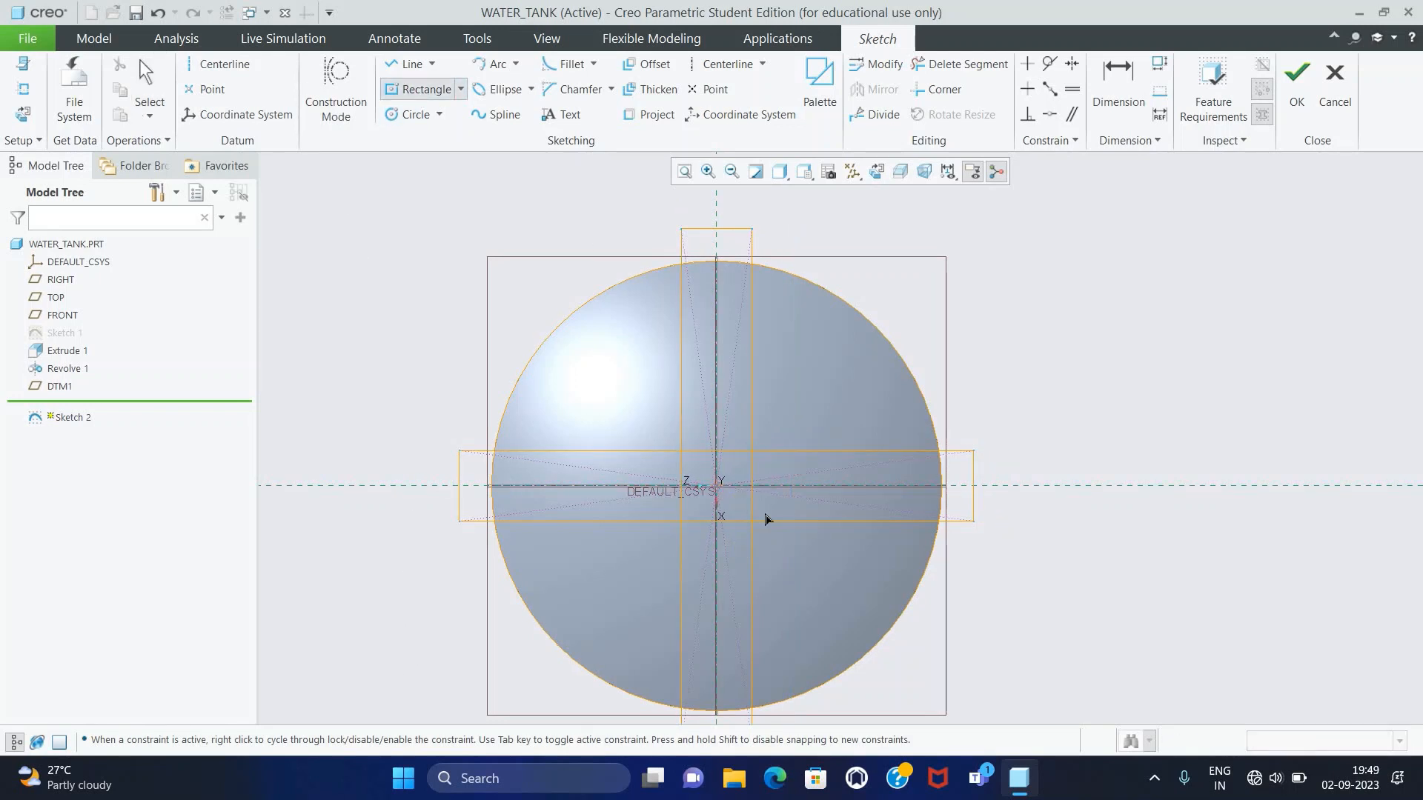
pyautogui.click(801, 571)
pyautogui.middleClick(801, 571)
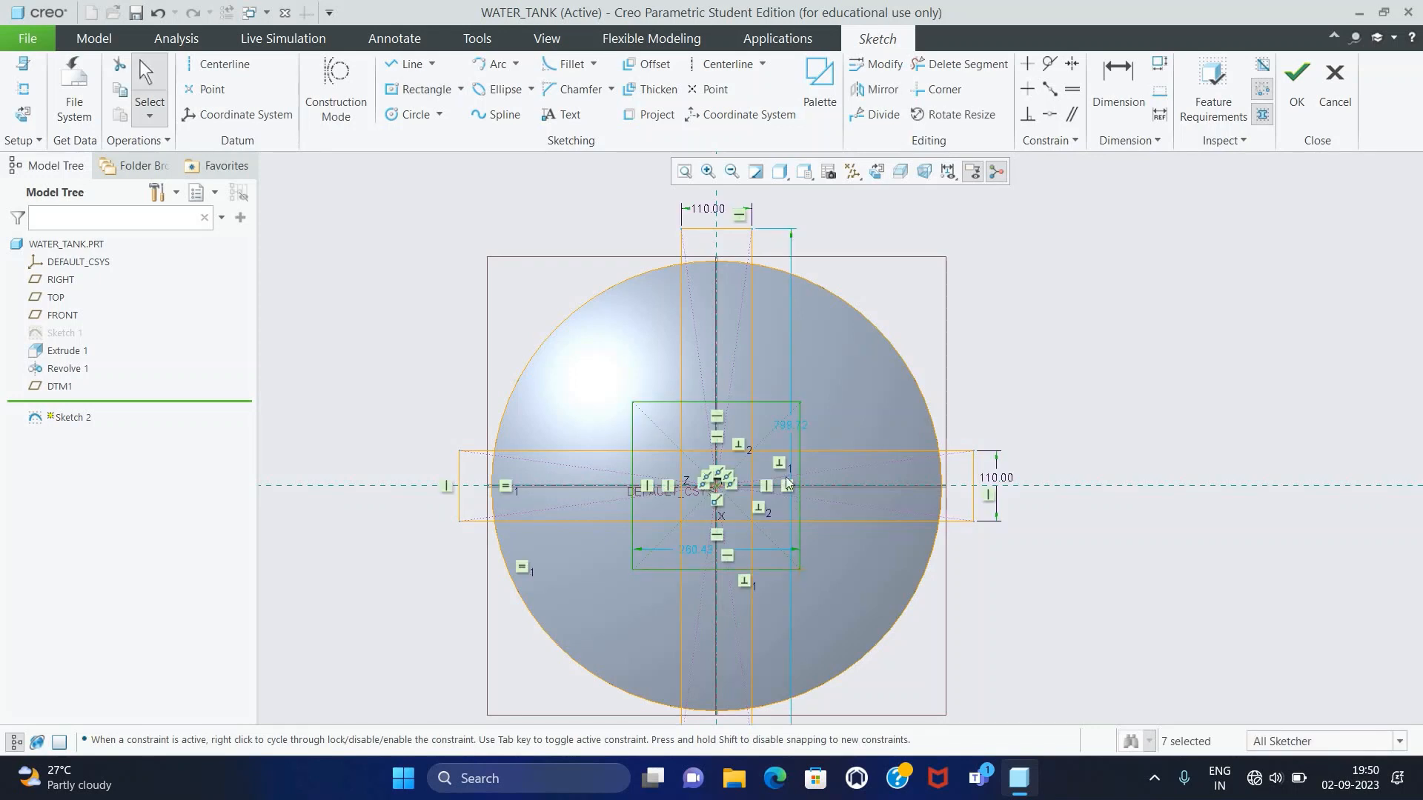
# - Move the central square's width dimension below the square and set it to 180
pyautogui.scroll(2, 786, 477)
pyautogui.moveTo(671, 567); pyautogui.dragTo(705, 625)
pyautogui.doubleClick(705, 626)
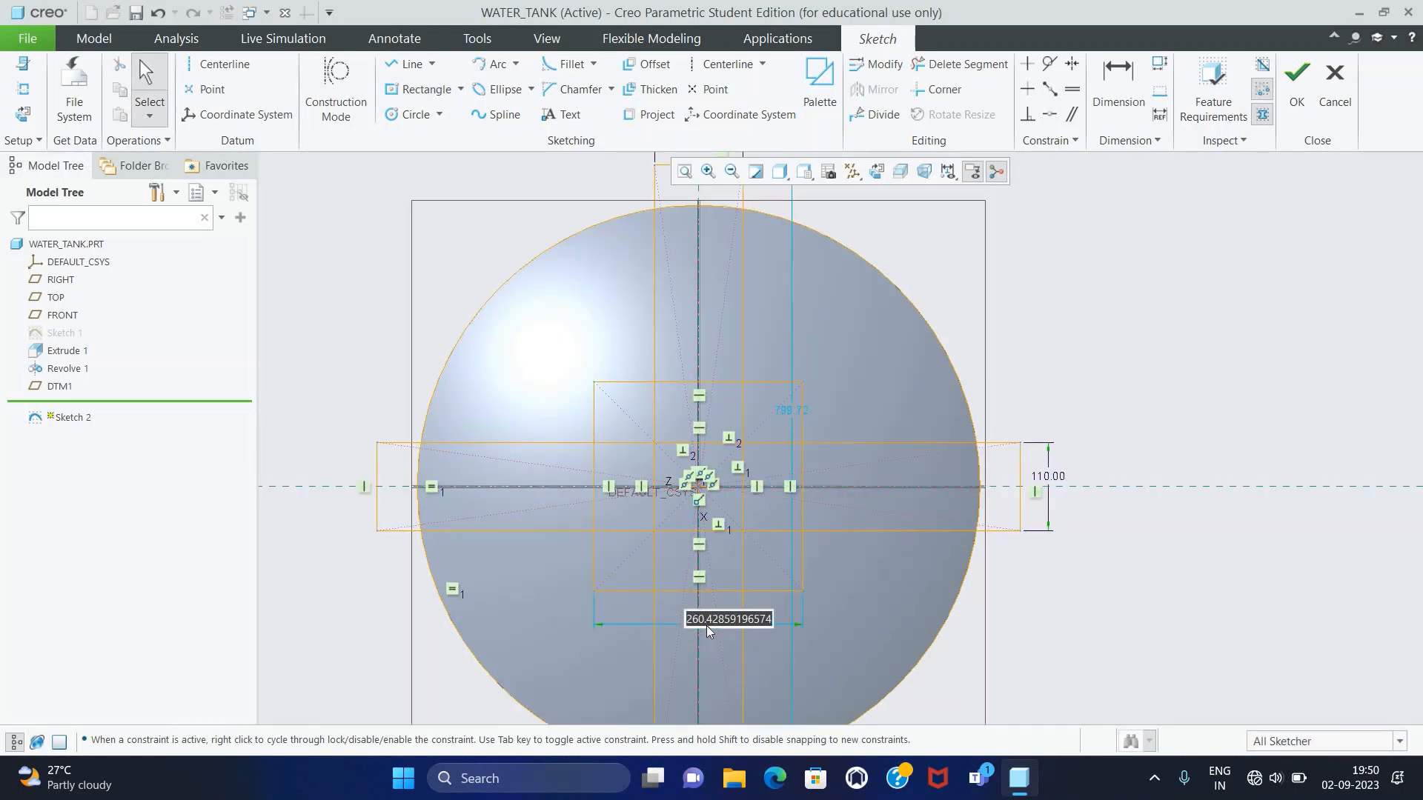
pyautogui.write('180')
pyautogui.press('Return')
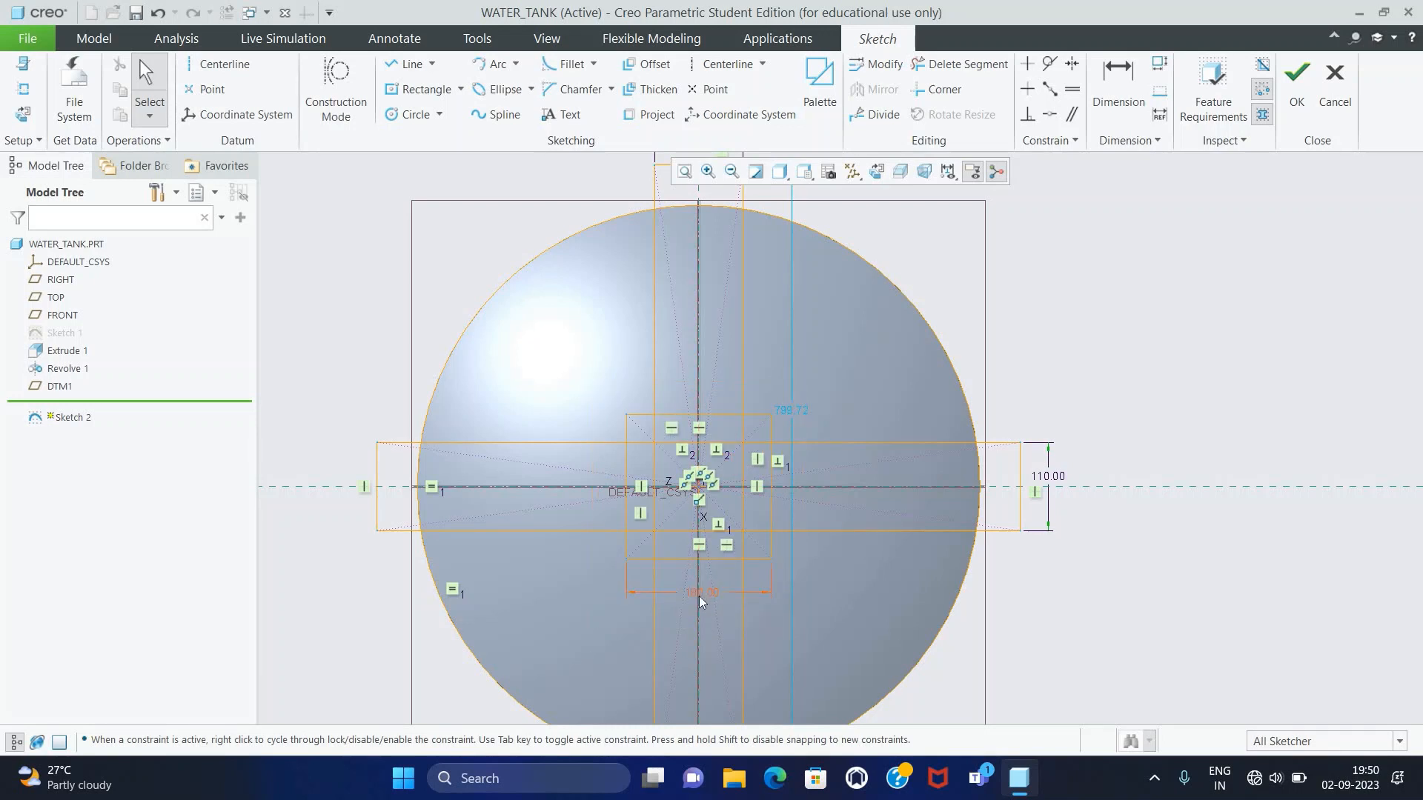
# - Set the central square's side length to 220
pyautogui.doubleClick(702, 595)
pyautogui.write('220')
pyautogui.press('Return')
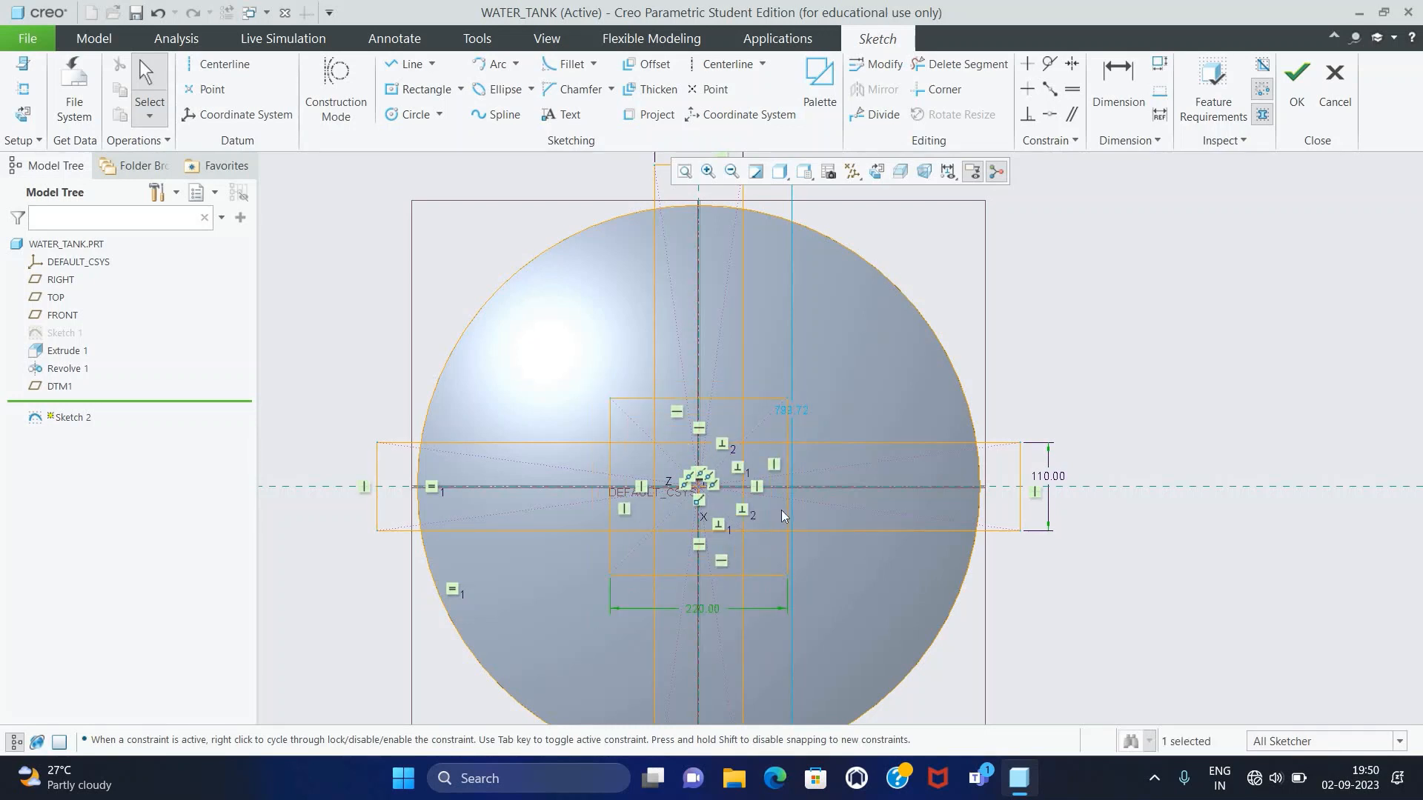
pyautogui.click(1134, 364)
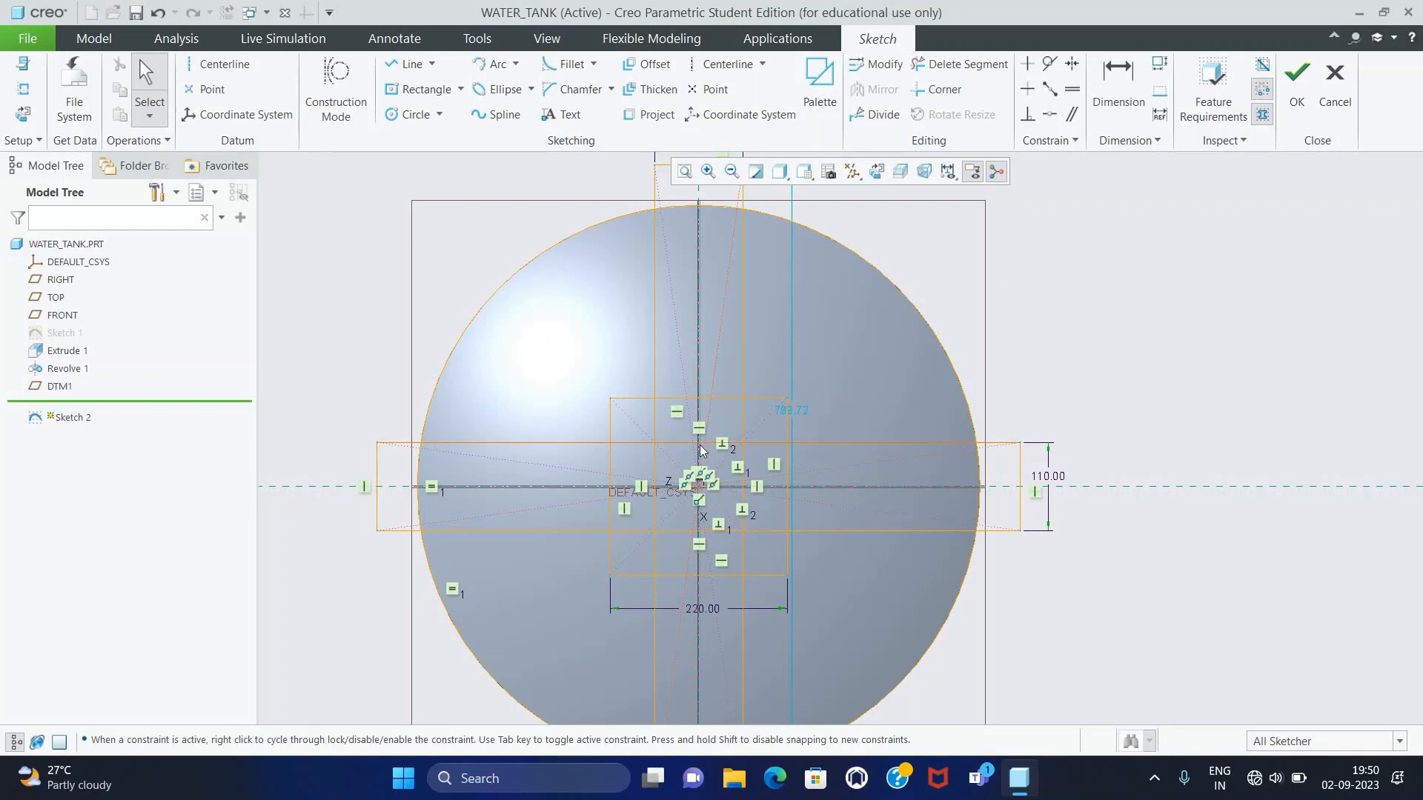
# - Rotate the central square by 45 degrees about its centre so its corners lie on the reference axes
pyautogui.click(618, 398)
pyautogui.keyDown('ctrl'); pyautogui.click(611, 415); pyautogui.keyUp('ctrl')
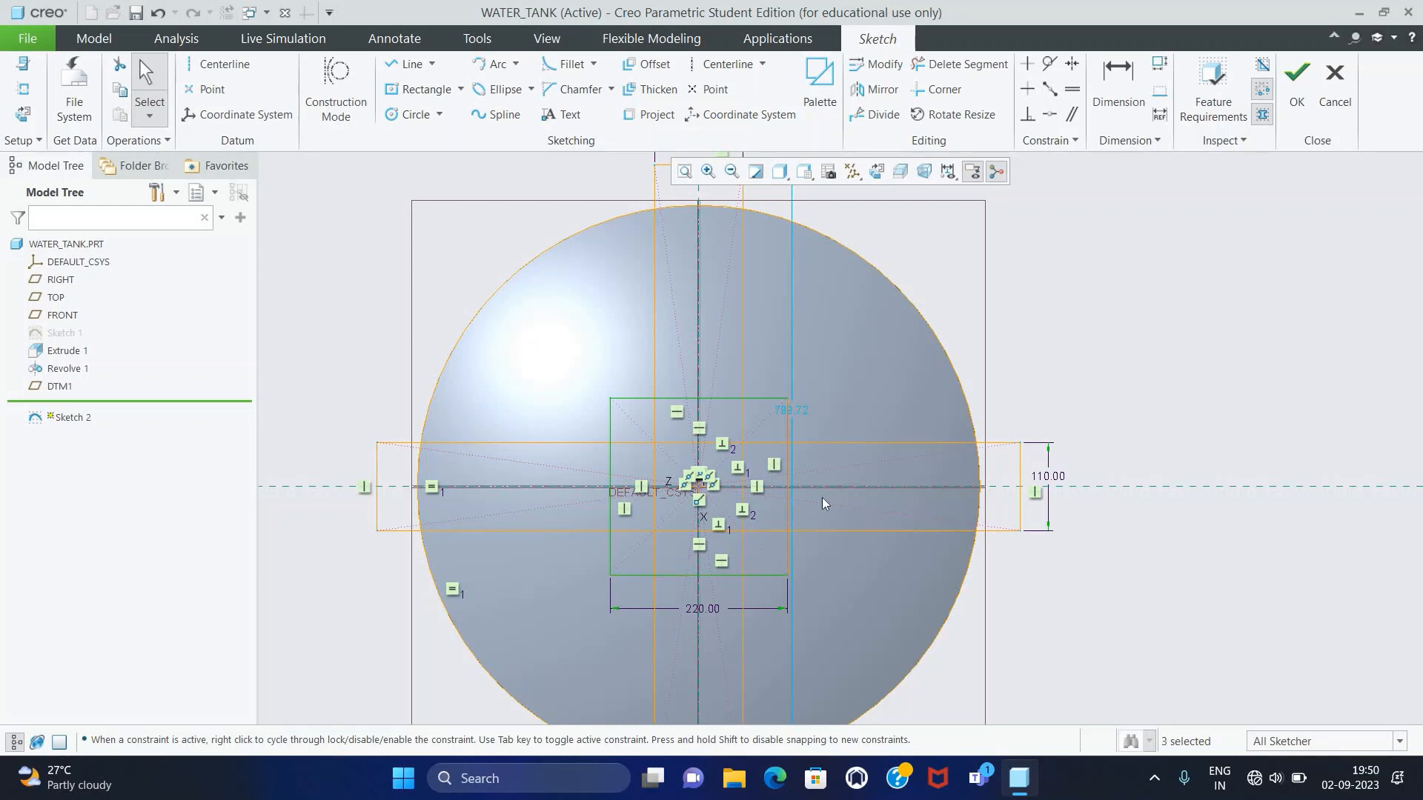
pyautogui.click(955, 114)
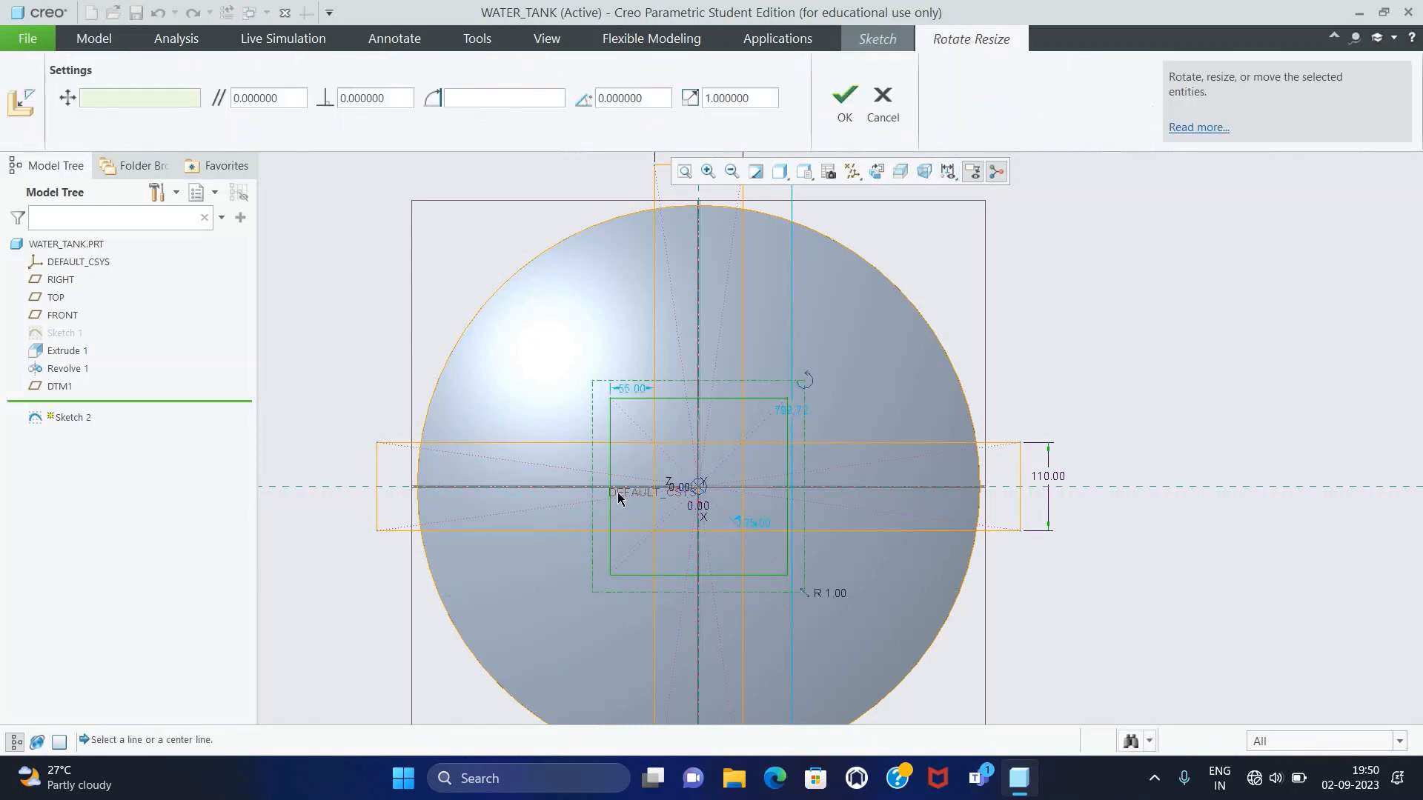
pyautogui.moveTo(808, 380); pyautogui.dragTo(695, 384)
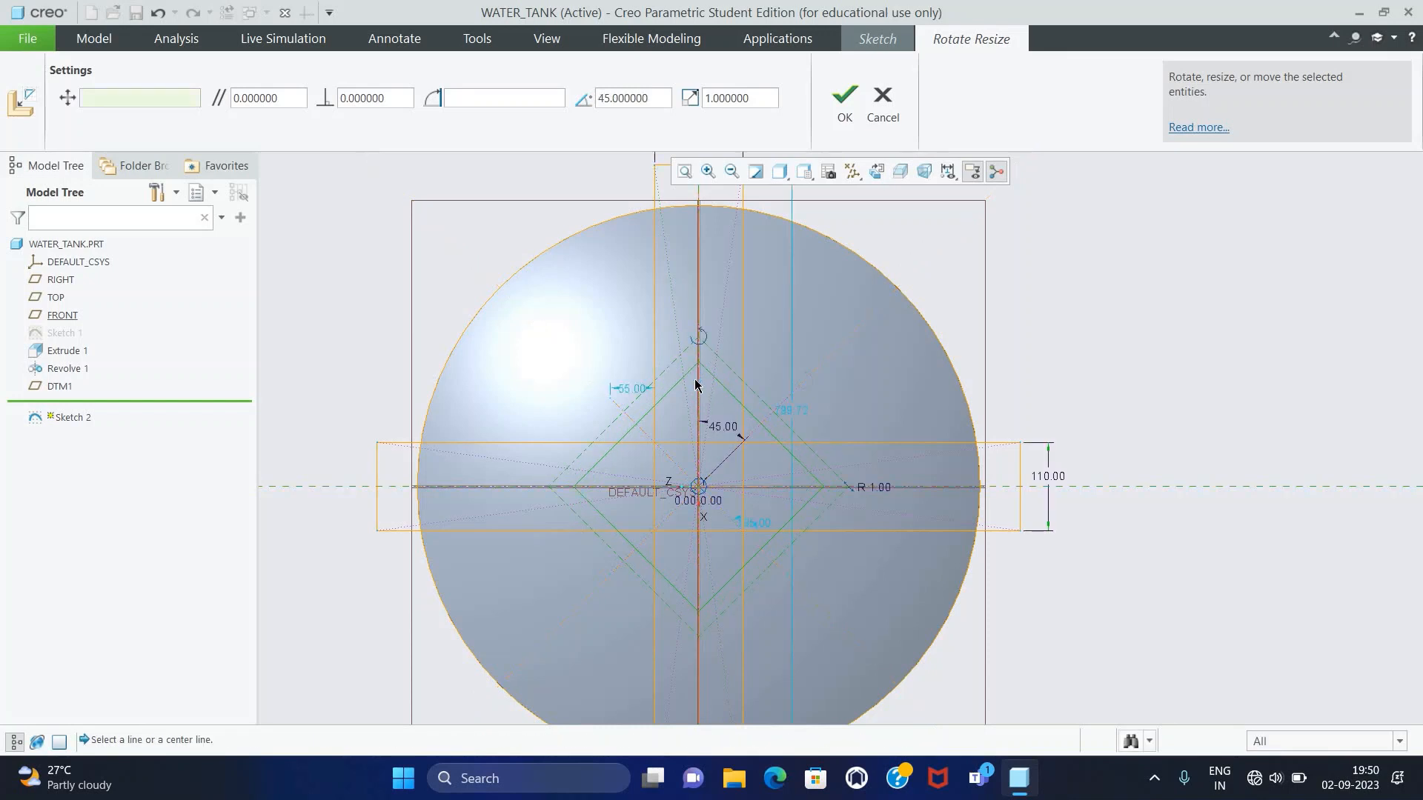
pyautogui.click(845, 97)
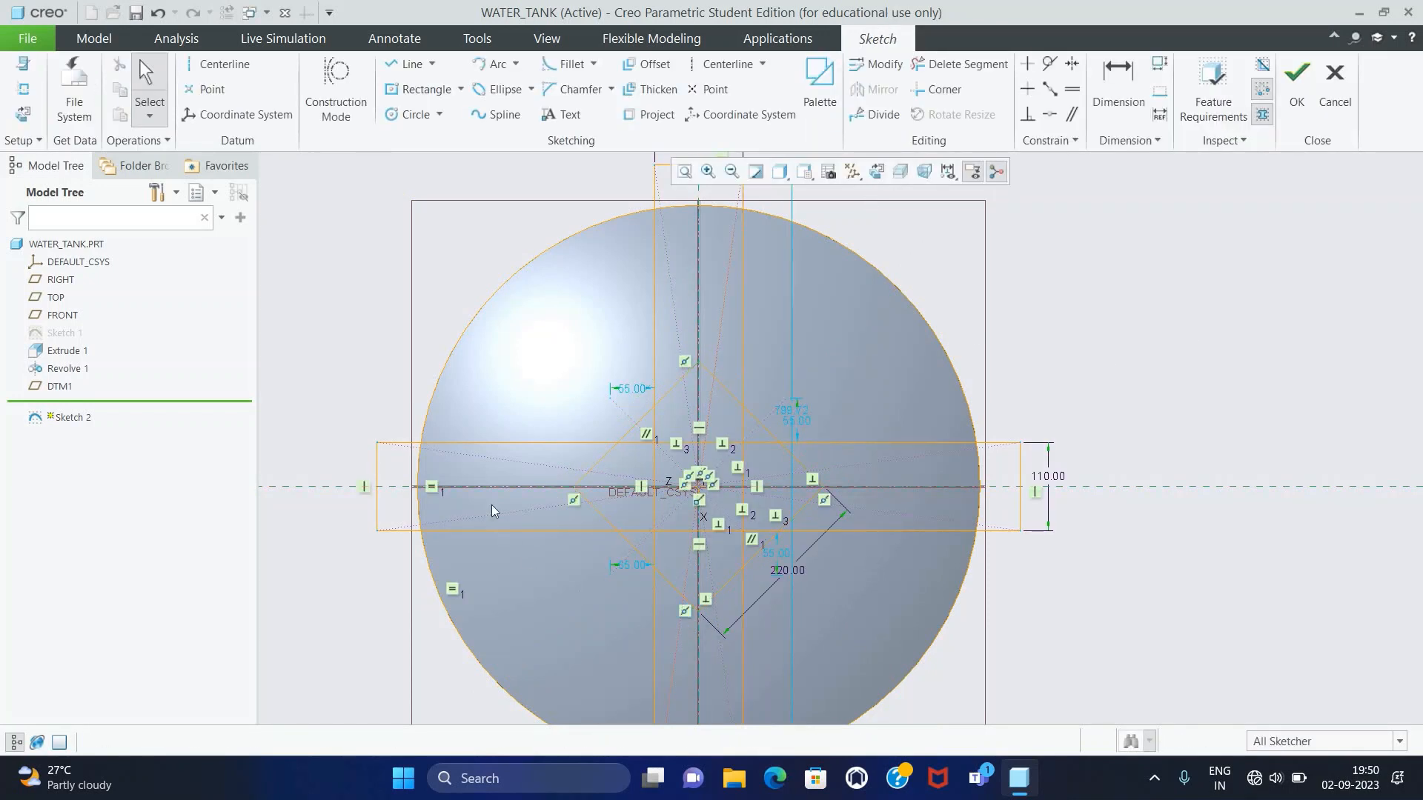
# - Trim the parts of the crossing rectangles that extend outside the circle at the lower, left and right ends
pyautogui.scroll(-3, 784, 229)
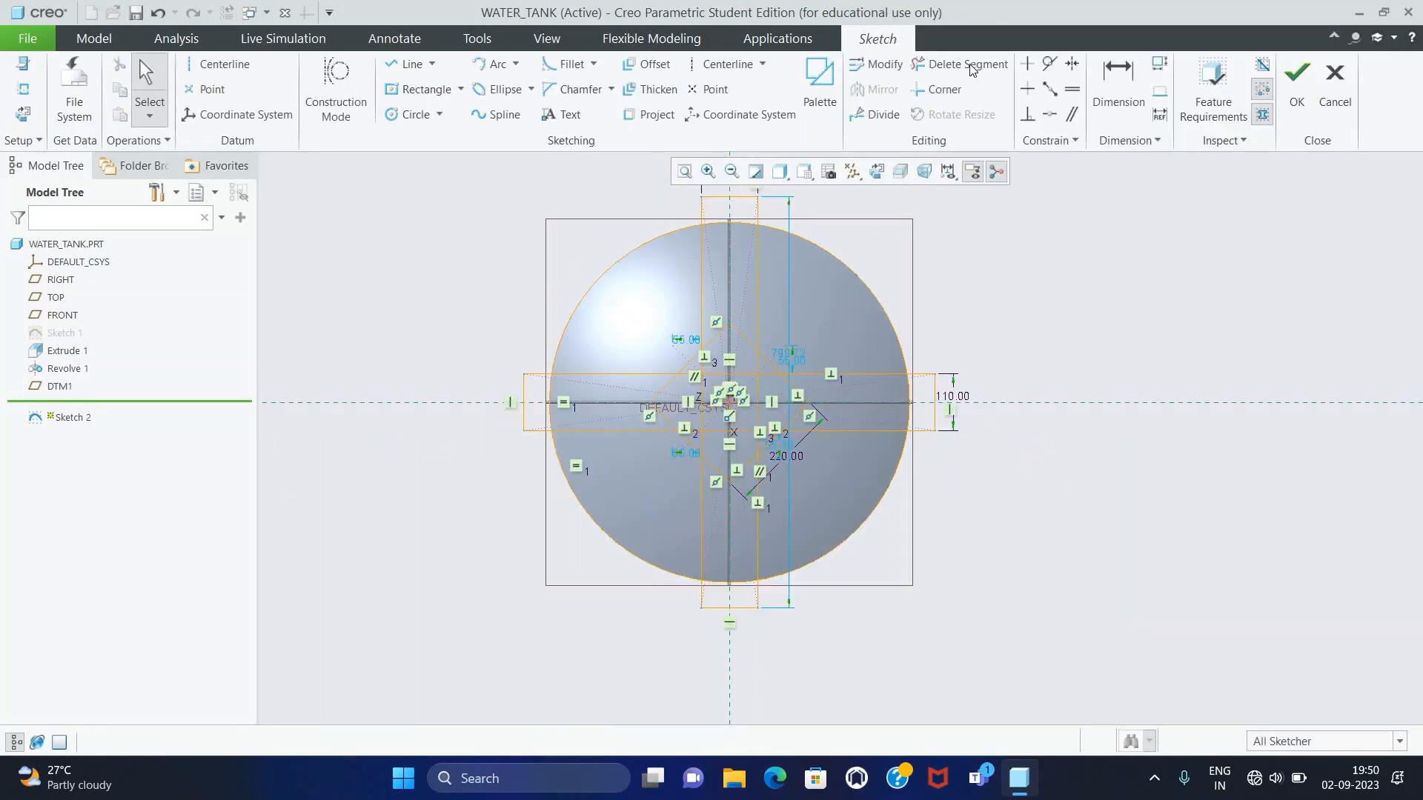
pyautogui.click(960, 64)
pyautogui.scroll(5, 841, 609)
pyautogui.scroll(-2, 839, 605)
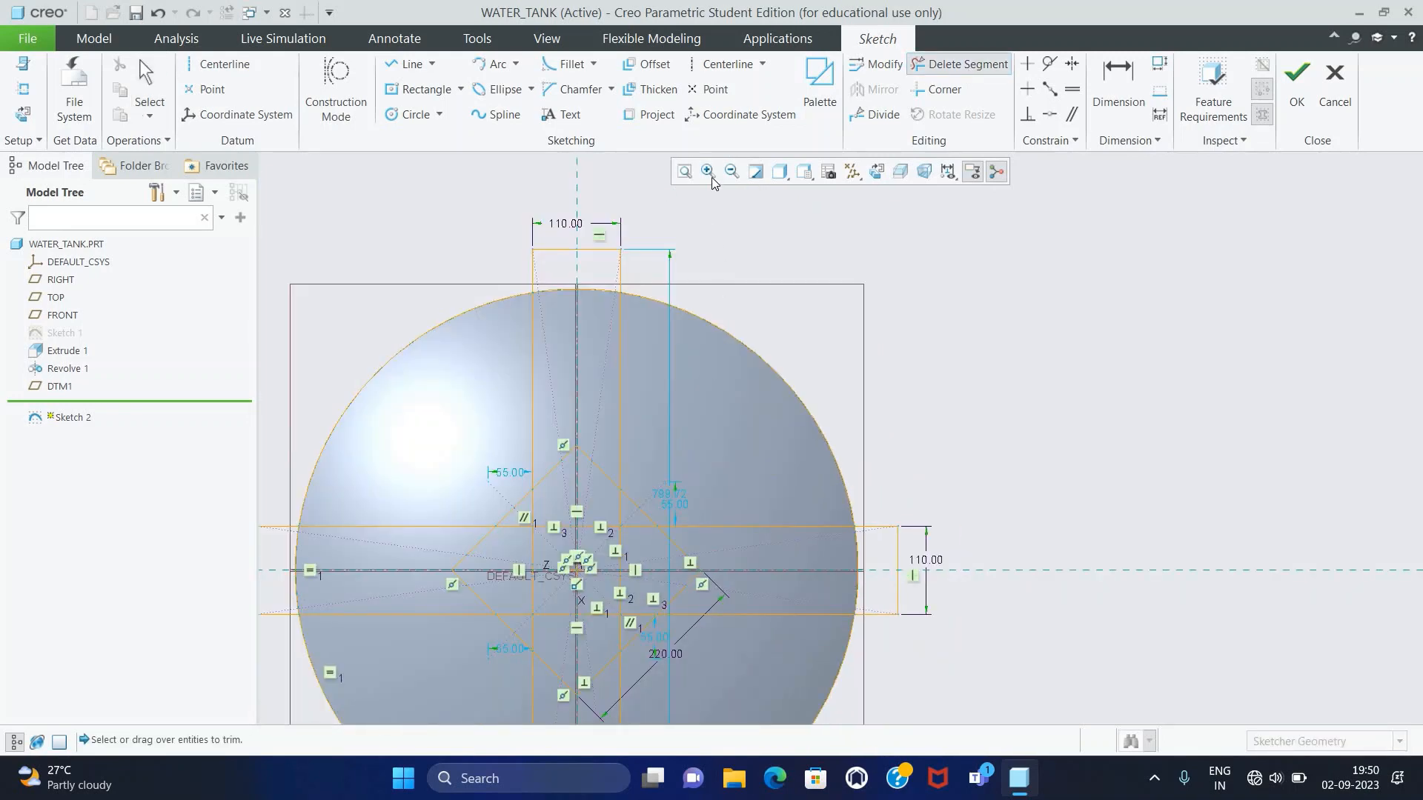
pyautogui.click(684, 173)
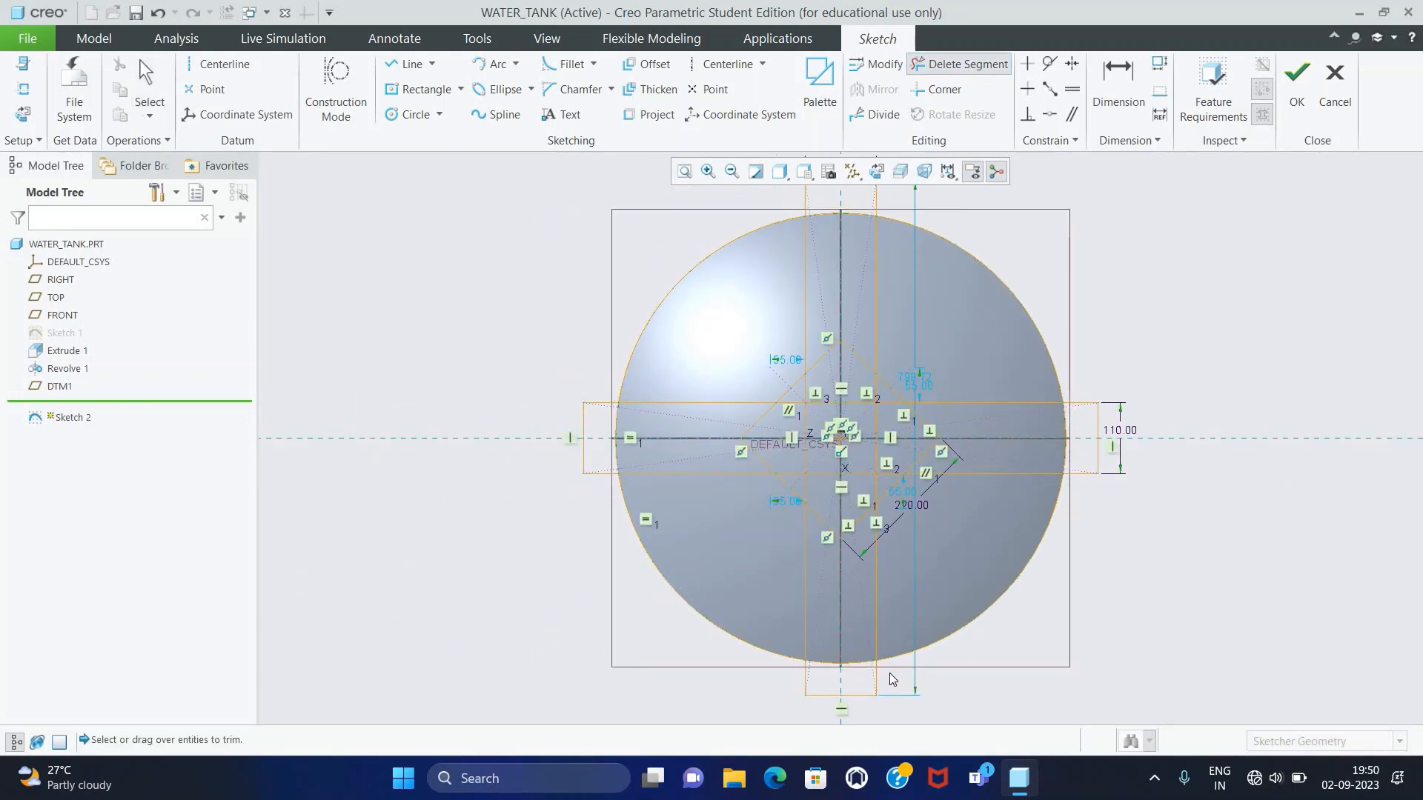
pyautogui.moveTo(890, 672); pyautogui.dragTo(801, 693)
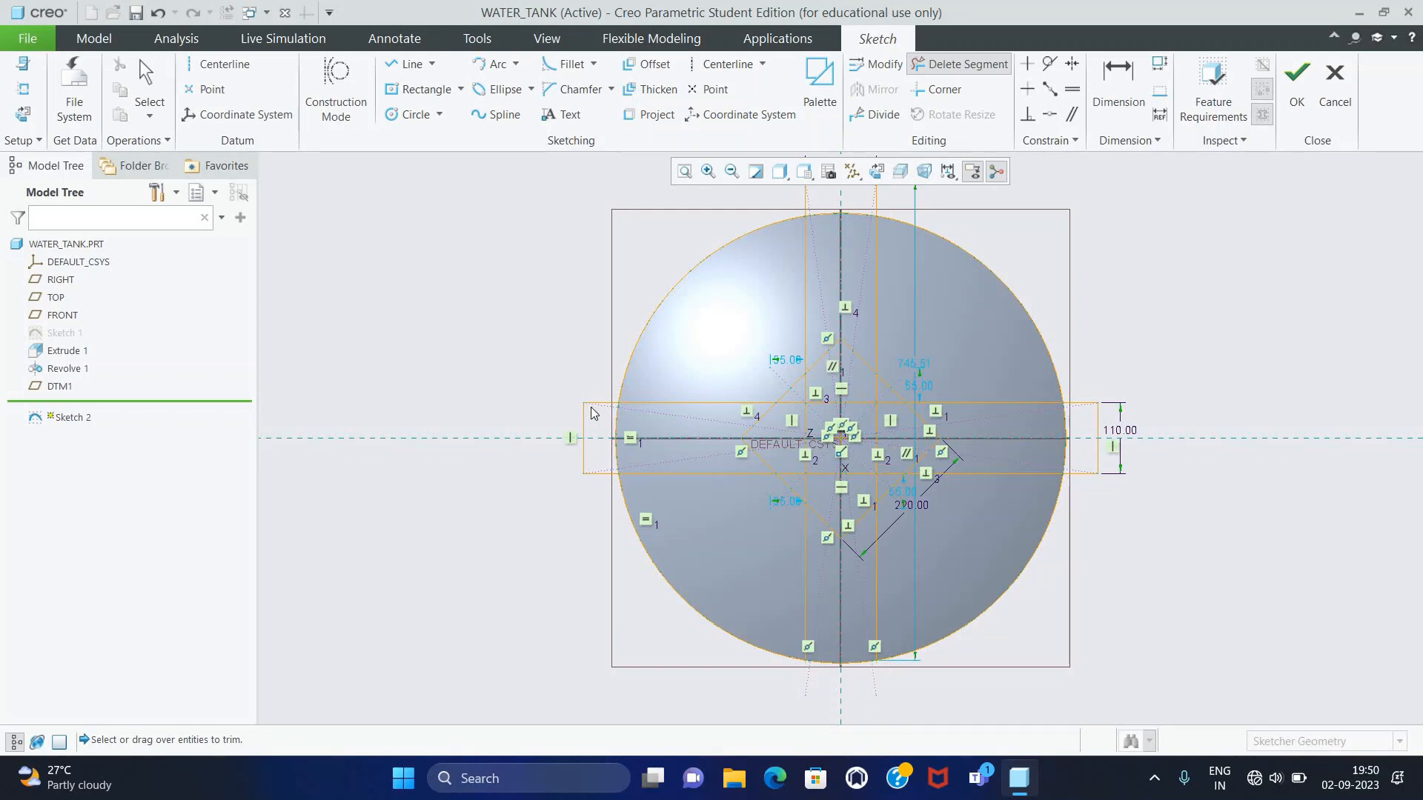
pyautogui.moveTo(611, 393)
pyautogui.mouseDown()
pyautogui.moveTo(573, 464)
pyautogui.moveTo(600, 484)
pyautogui.mouseUp()
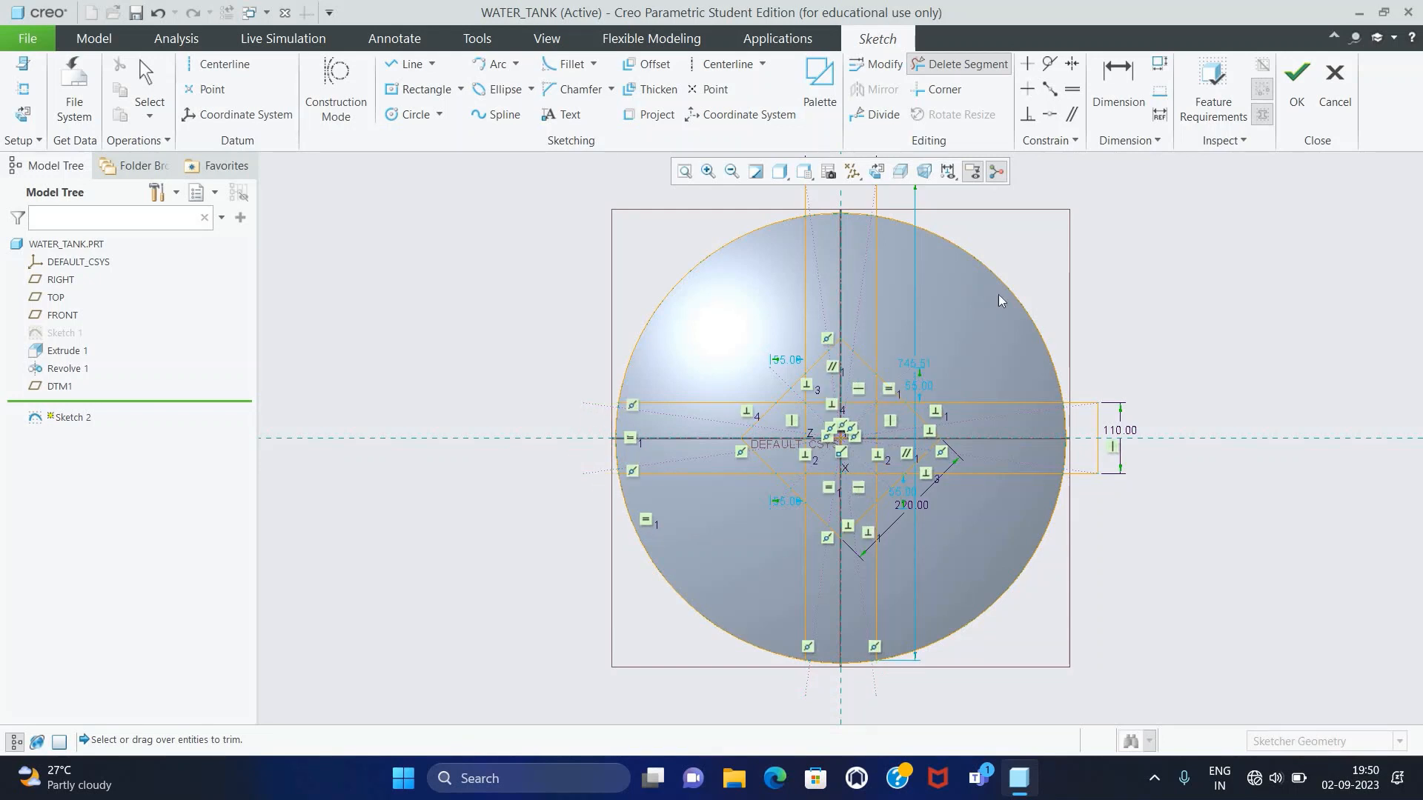
pyautogui.moveTo(1095, 378); pyautogui.dragTo(1088, 472)
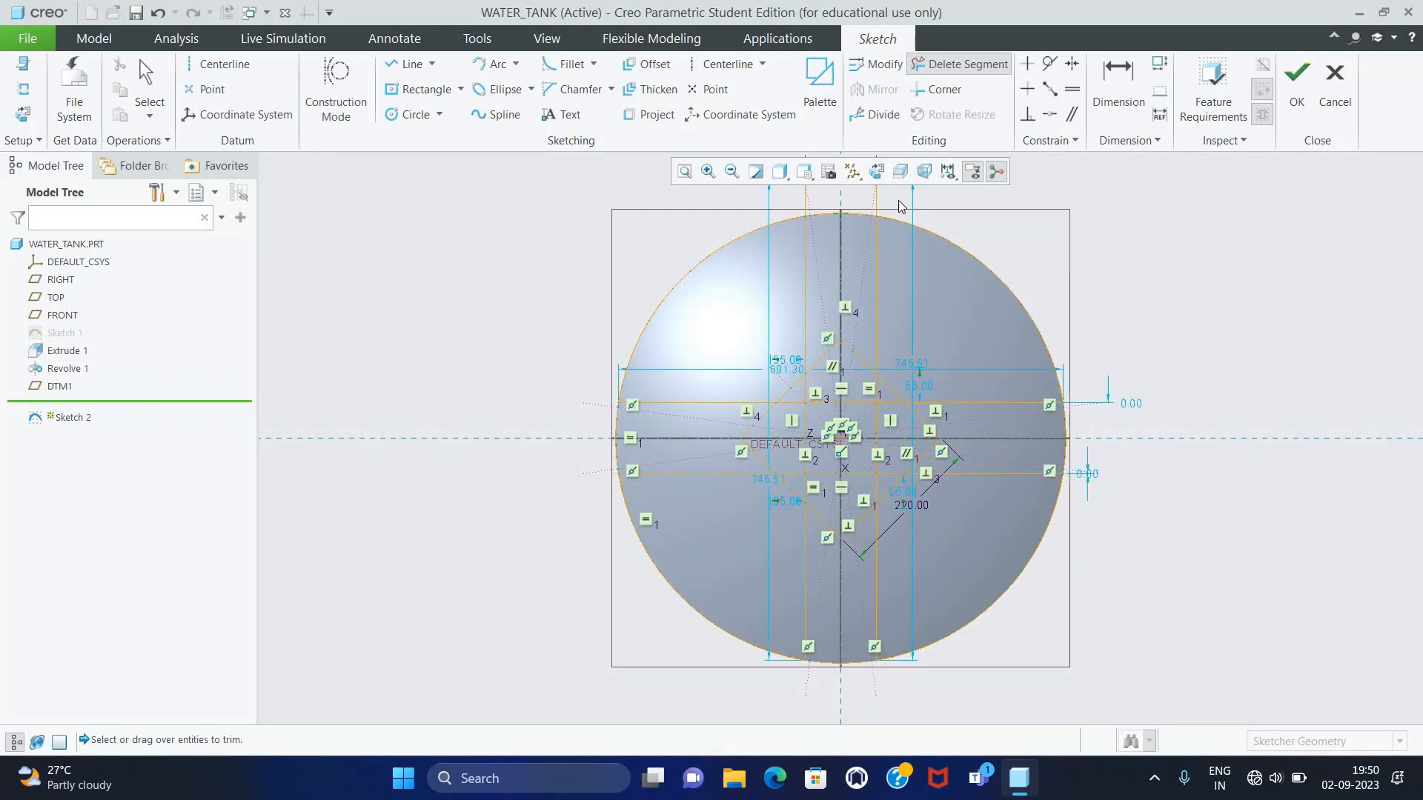
# - Try to trim the vertical rectangle's upper end outside the circle, and undo that trim
pyautogui.moveTo(900, 198)
pyautogui.mouseDown()
pyautogui.moveTo(860, 206)
pyautogui.moveTo(811, 185)
pyautogui.mouseUp()
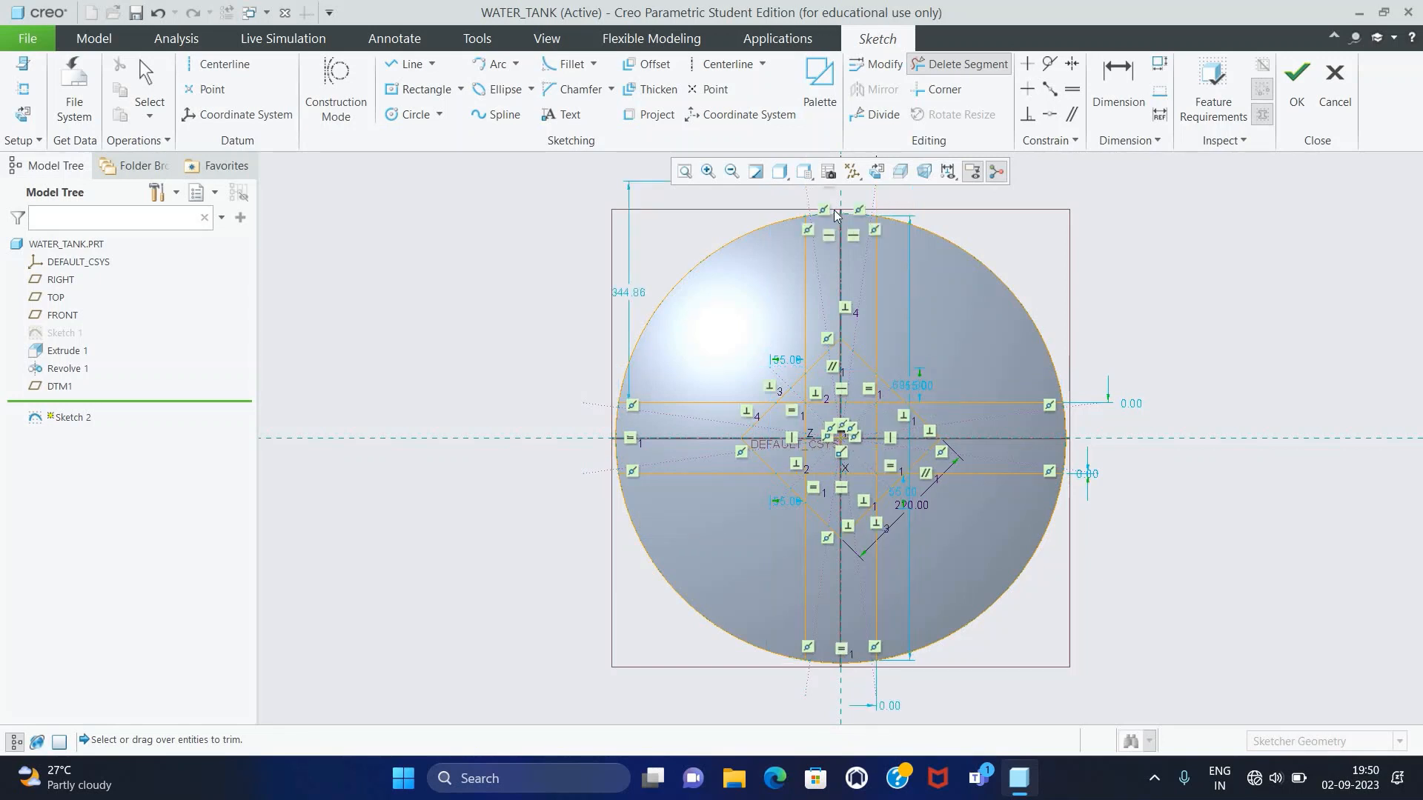
pyautogui.hotkey('ctrl', 'z')
pyautogui.moveTo(897, 198); pyautogui.dragTo(803, 204)
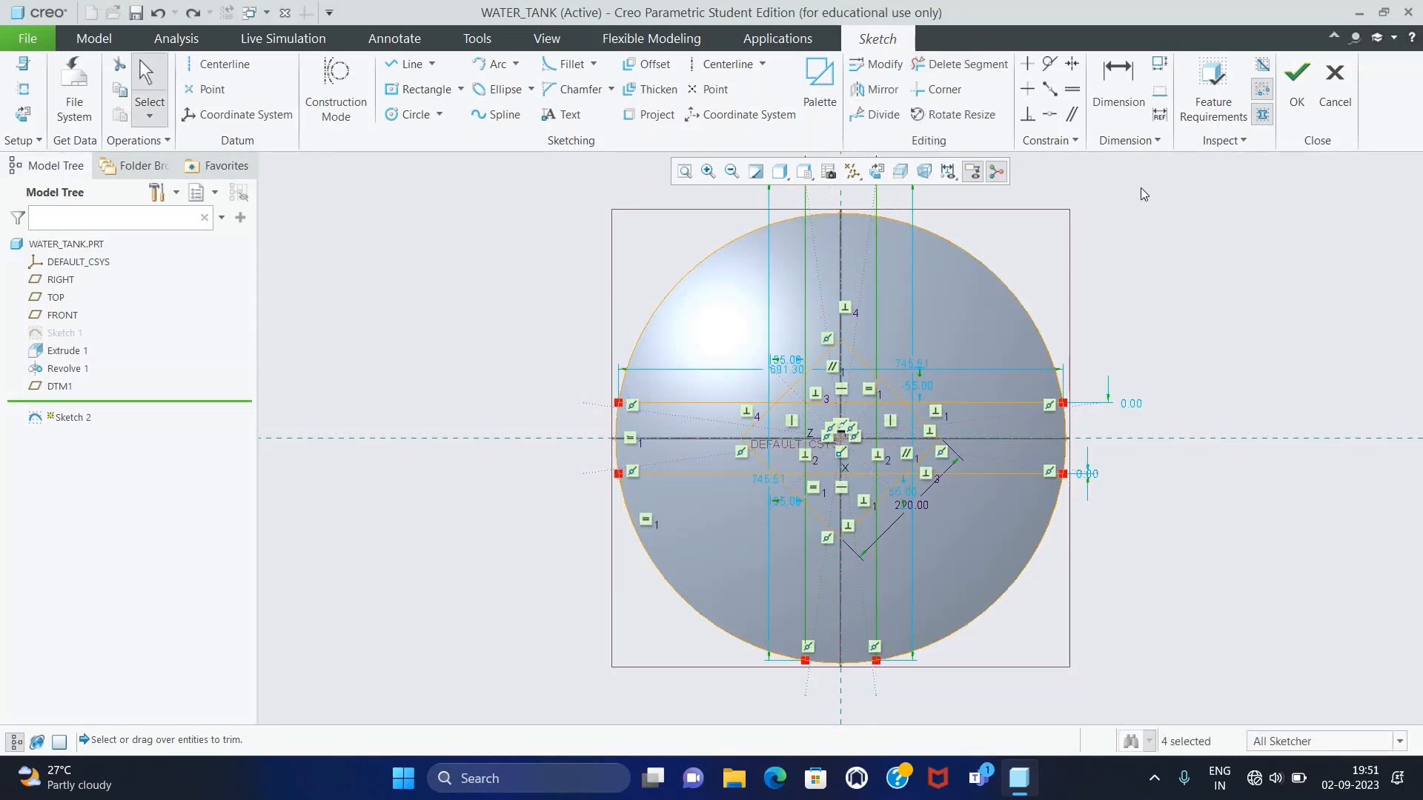
pyautogui.click(1141, 188)
# - Trim the vertical rectangle's upper end outside the circle
pyautogui.click(976, 65)
pyautogui.scroll(2, 852, 307)
pyautogui.moveTo(865, 265)
pyautogui.mouseDown()
pyautogui.moveTo(819, 258)
pyautogui.moveTo(858, 258)
pyautogui.mouseUp()
pyautogui.click(684, 171)
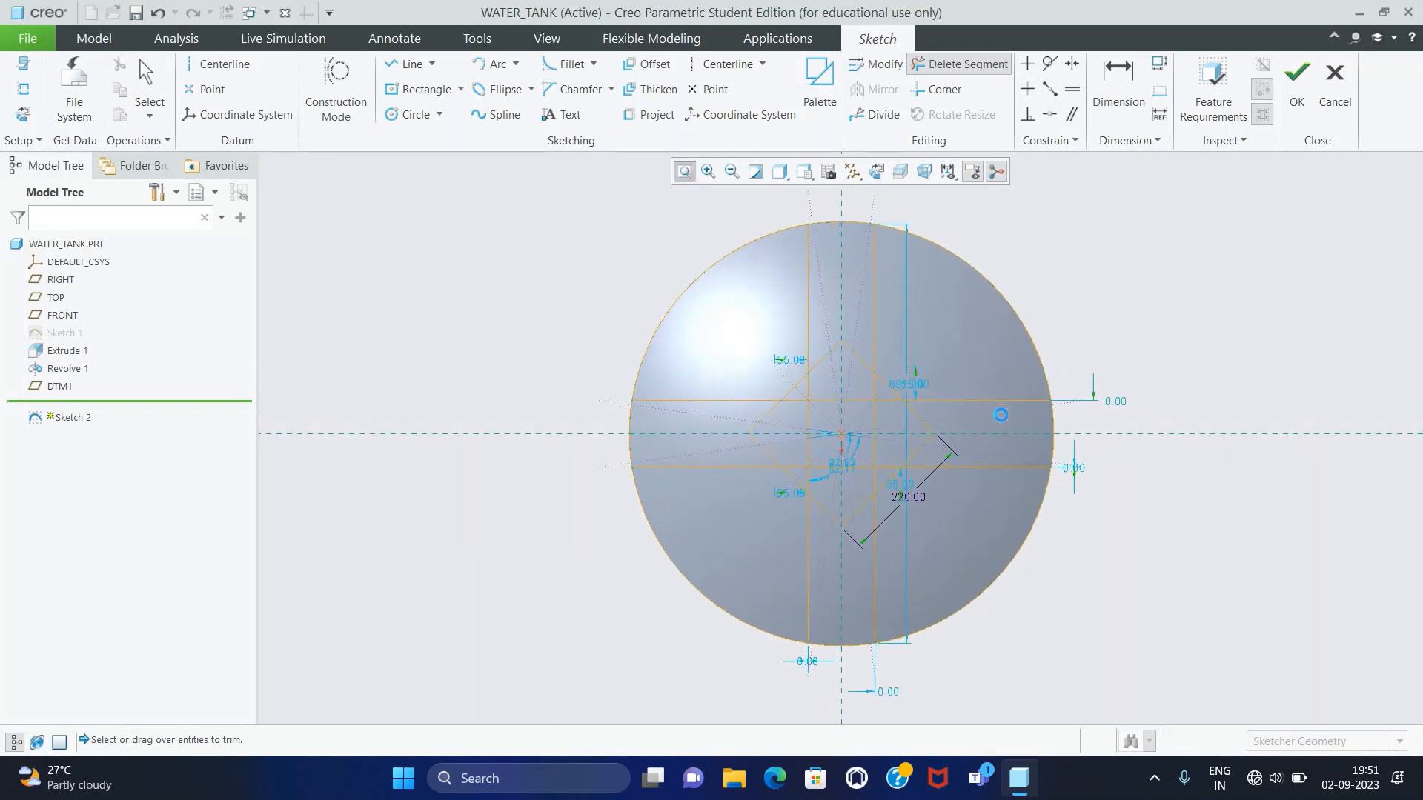
# - Trim the four corners of the rotated square that lie within the cross arms, keeping its diagonal edges between neighbouring arms
pyautogui.scroll(-1, 898, 383)
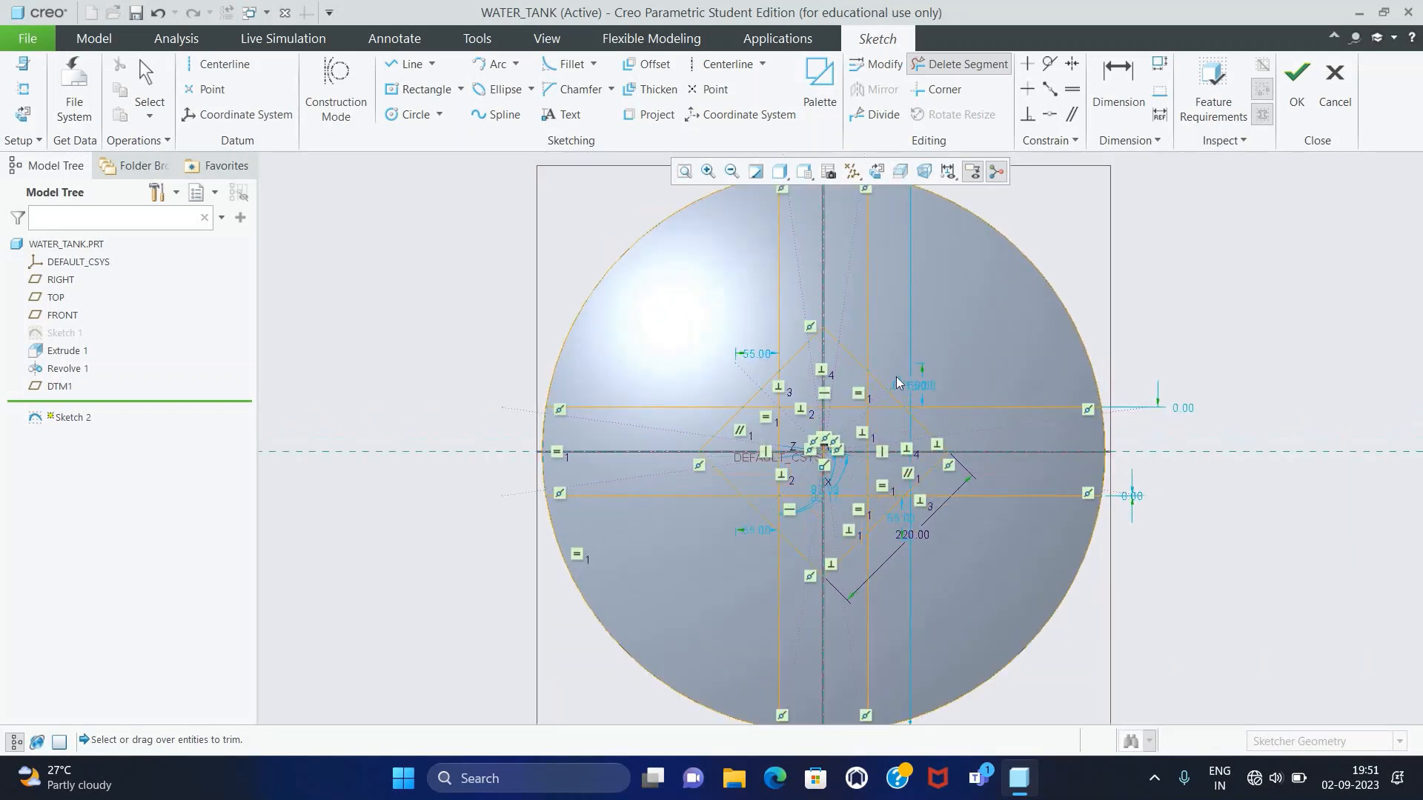
pyautogui.scroll(-1, 764, 414)
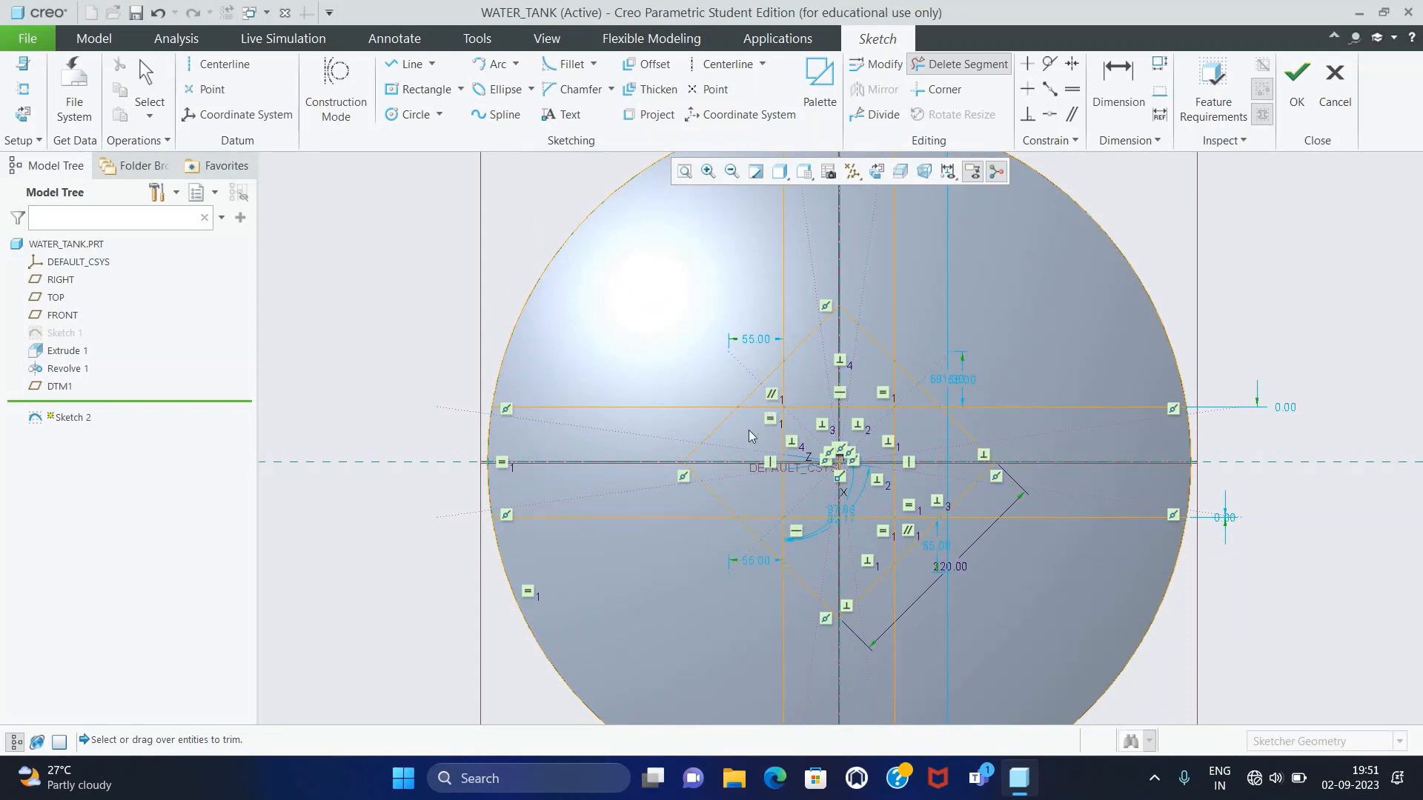
pyautogui.moveTo(707, 433)
pyautogui.mouseDown()
pyautogui.moveTo(695, 496)
pyautogui.moveTo(693, 474)
pyautogui.mouseUp()
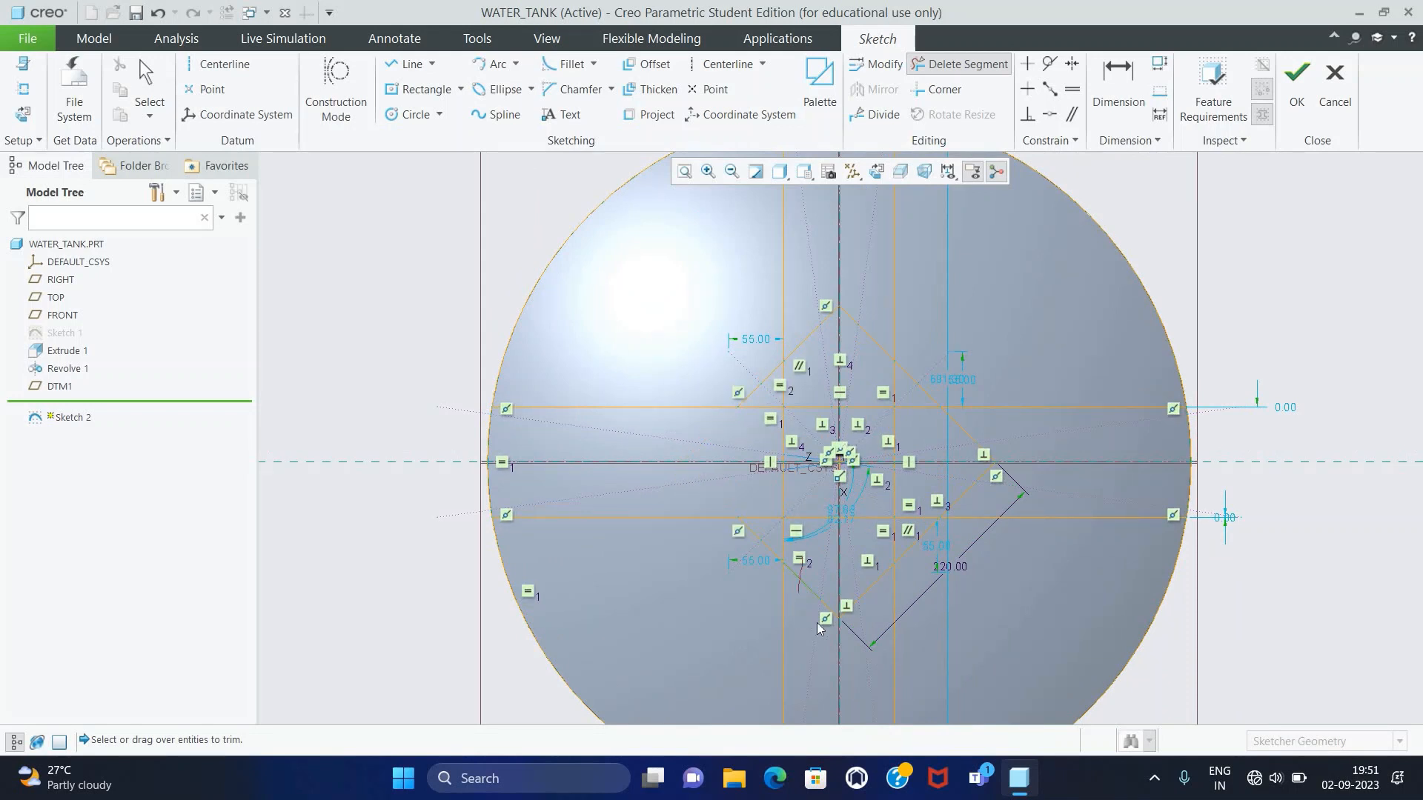
pyautogui.moveTo(851, 600)
pyautogui.mouseDown()
pyautogui.moveTo(834, 621)
pyautogui.moveTo(850, 622)
pyautogui.mouseUp()
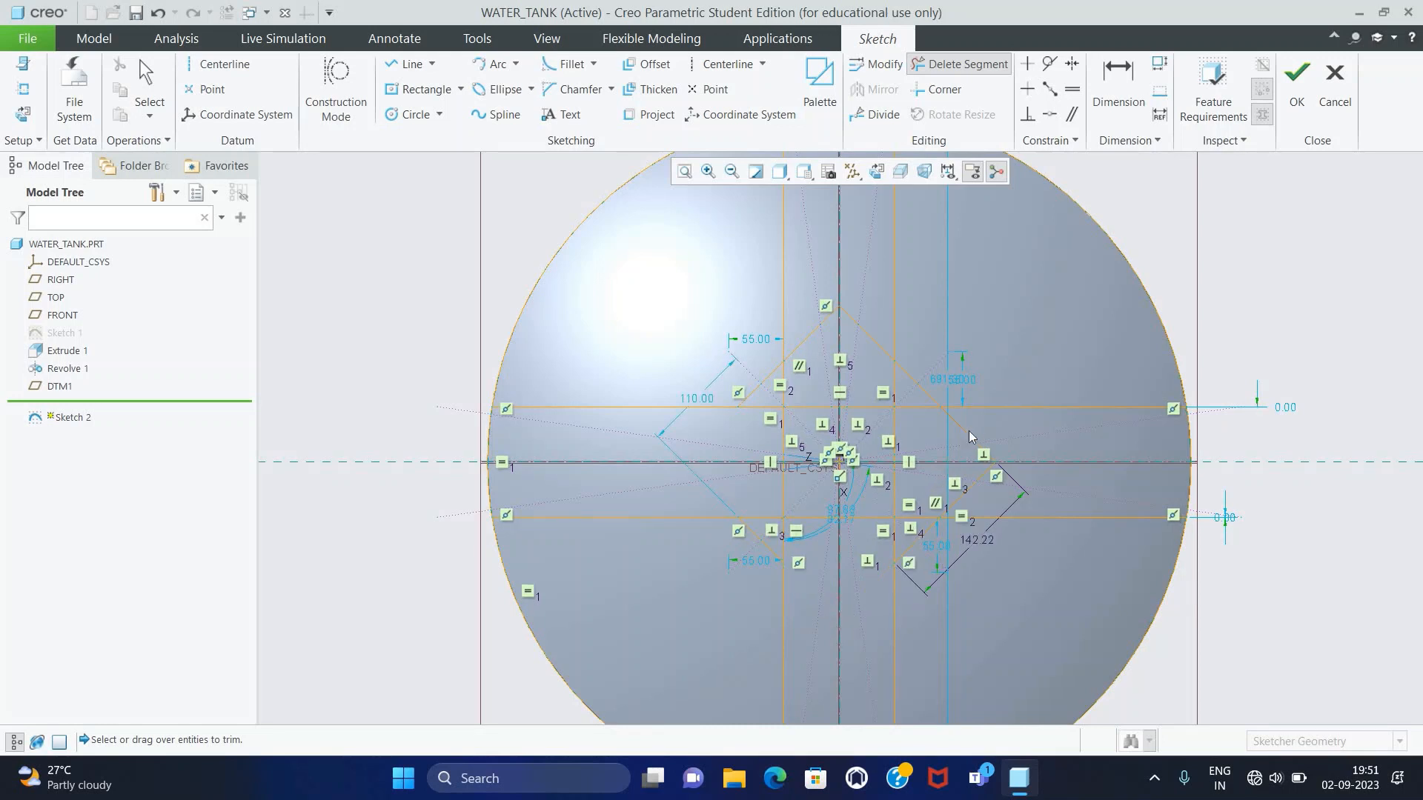
pyautogui.moveTo(971, 422)
pyautogui.mouseDown()
pyautogui.moveTo(966, 486)
pyautogui.moveTo(987, 478)
pyautogui.moveTo(963, 498)
pyautogui.mouseUp()
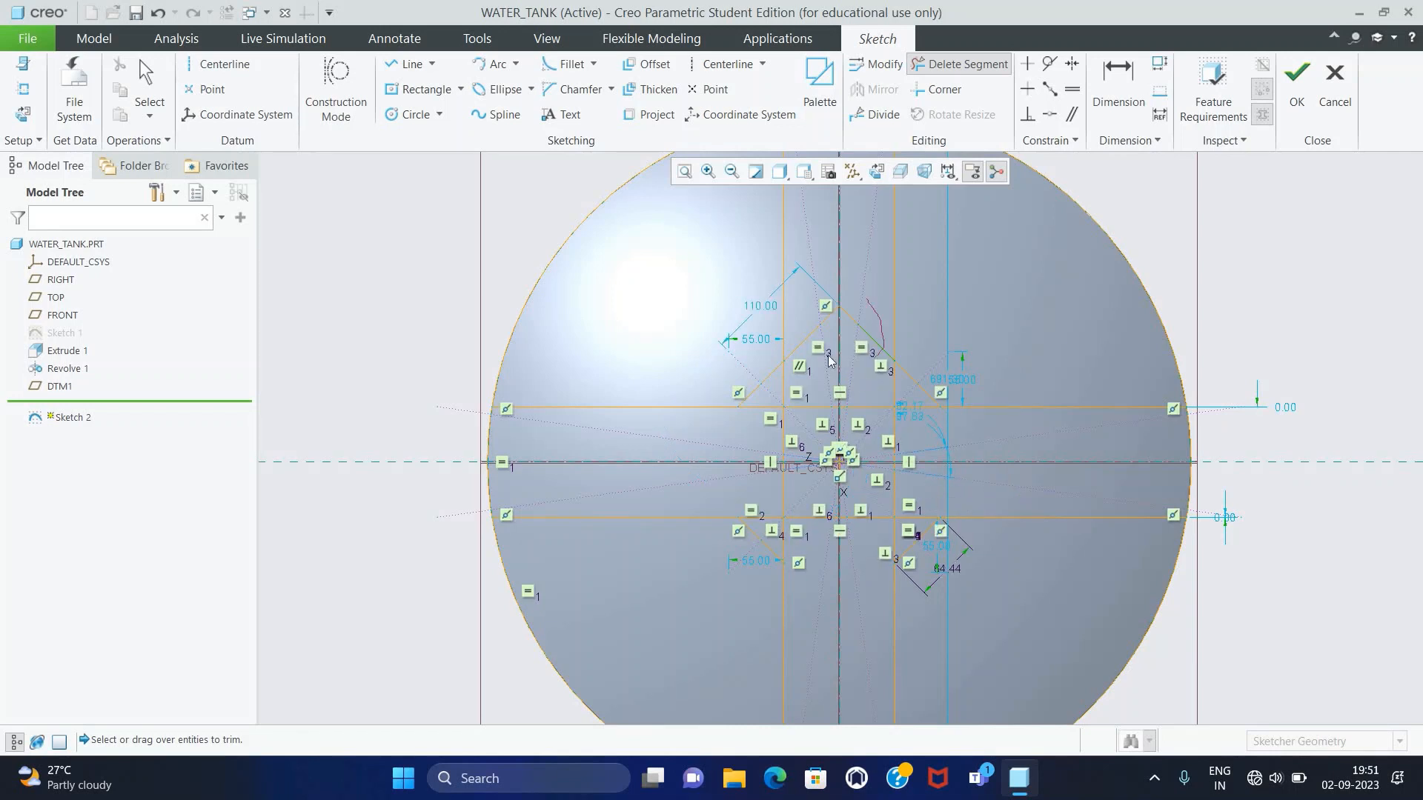
pyautogui.moveTo(804, 343)
pyautogui.mouseDown()
pyautogui.moveTo(851, 310)
pyautogui.moveTo(830, 330)
pyautogui.mouseUp()
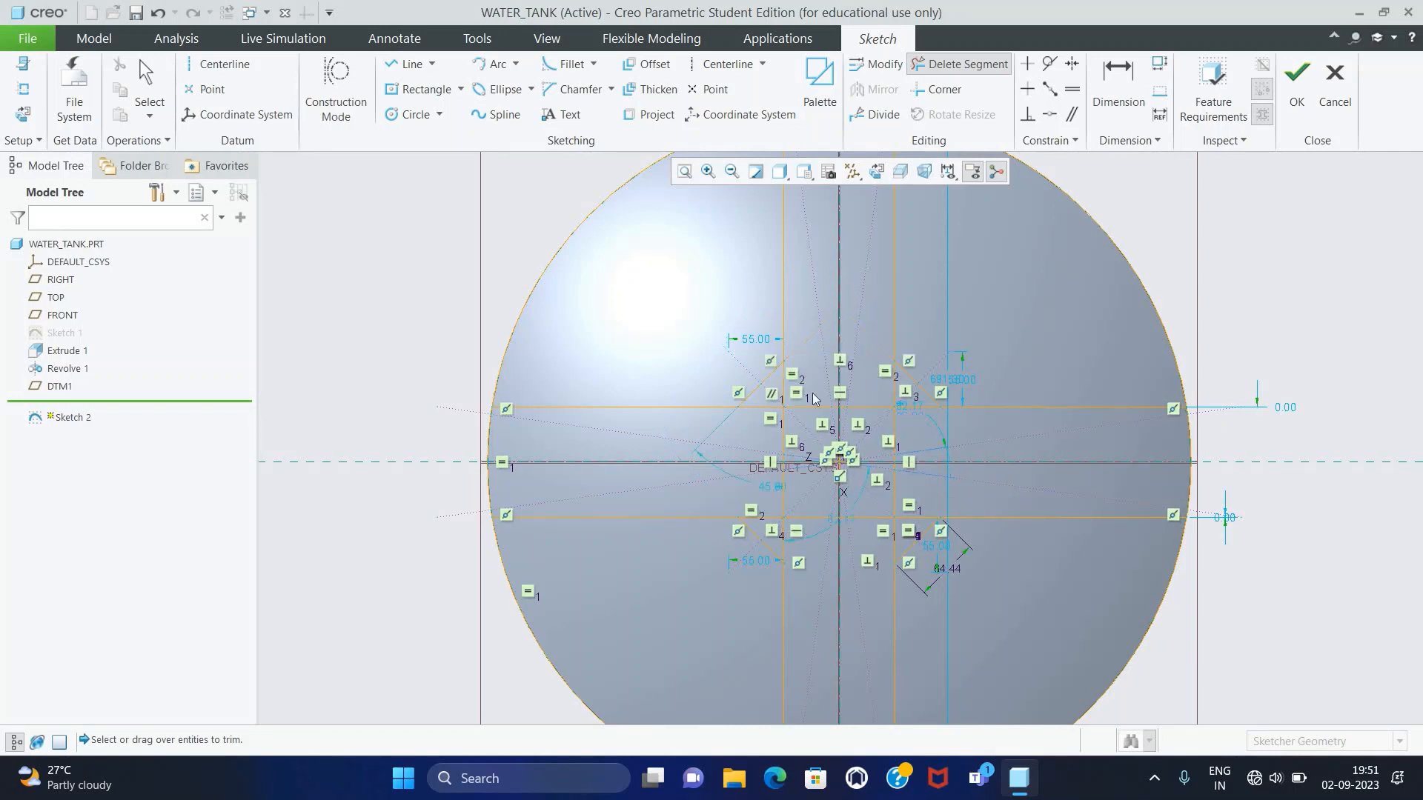
# - Trim the rectangle lines crossing the centre so the cross arms end at the diagonal edges
pyautogui.moveTo(813, 398); pyautogui.dragTo(784, 447)
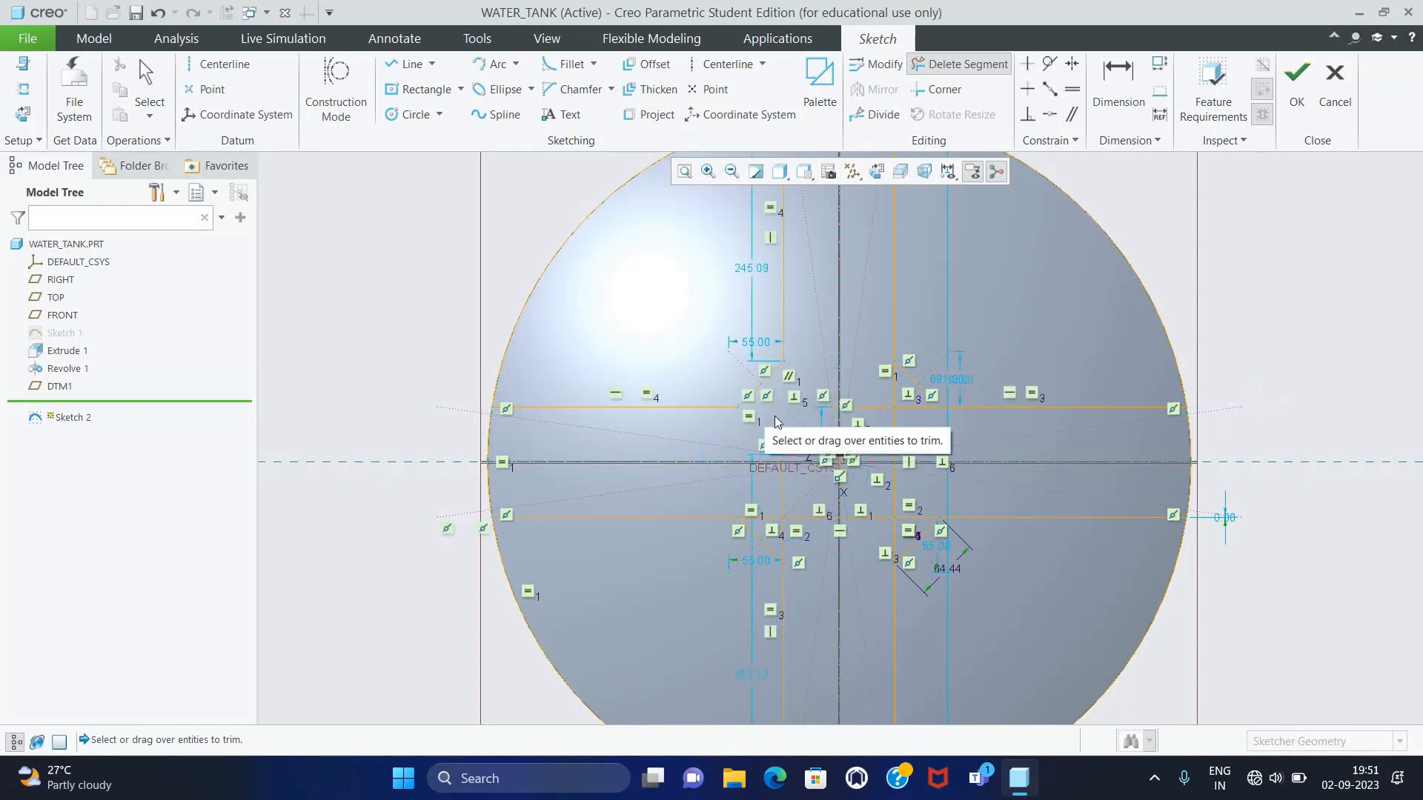
pyautogui.moveTo(859, 371); pyautogui.dragTo(915, 427)
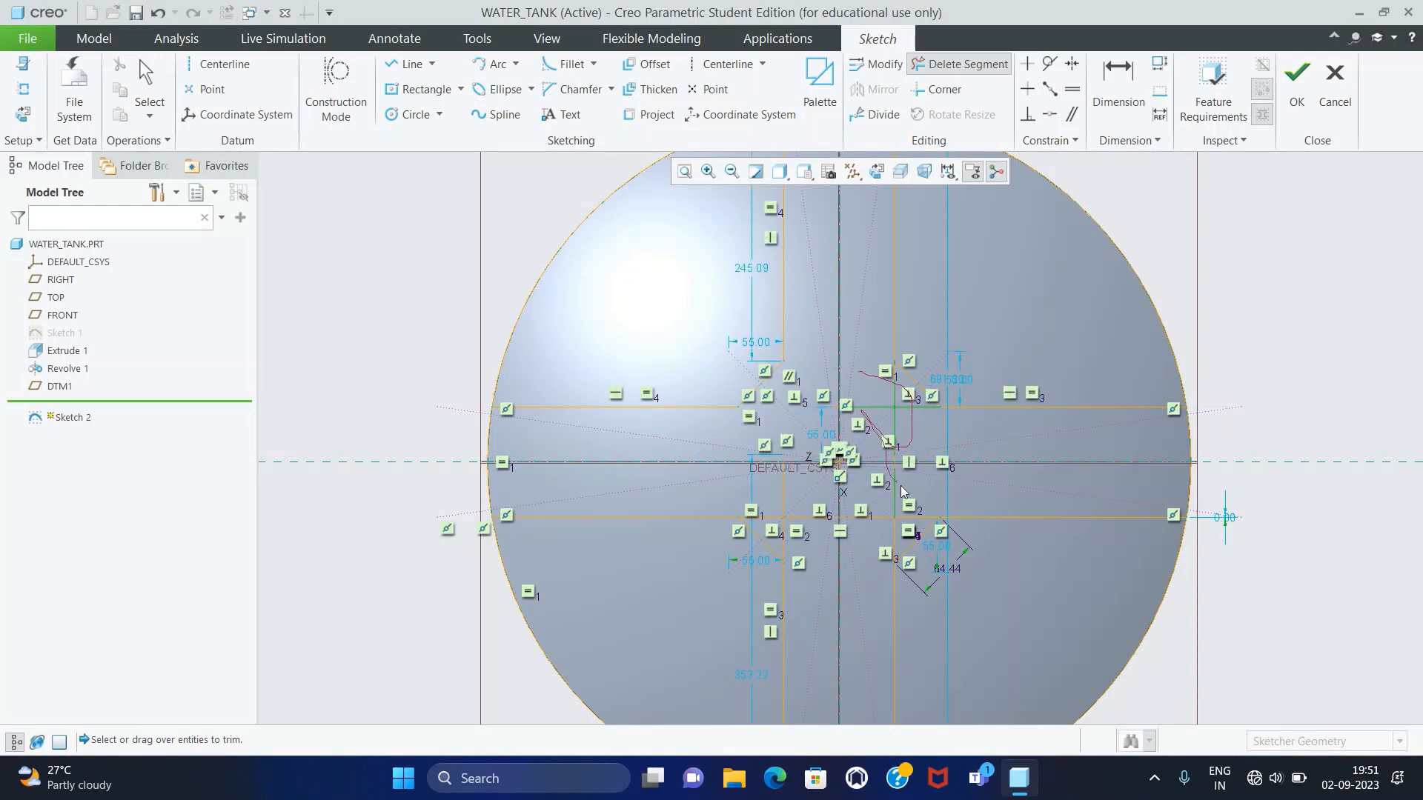
pyautogui.moveTo(887, 542)
pyautogui.mouseDown()
pyautogui.moveTo(797, 544)
pyautogui.moveTo(807, 513)
pyautogui.moveTo(860, 523)
pyautogui.mouseUp()
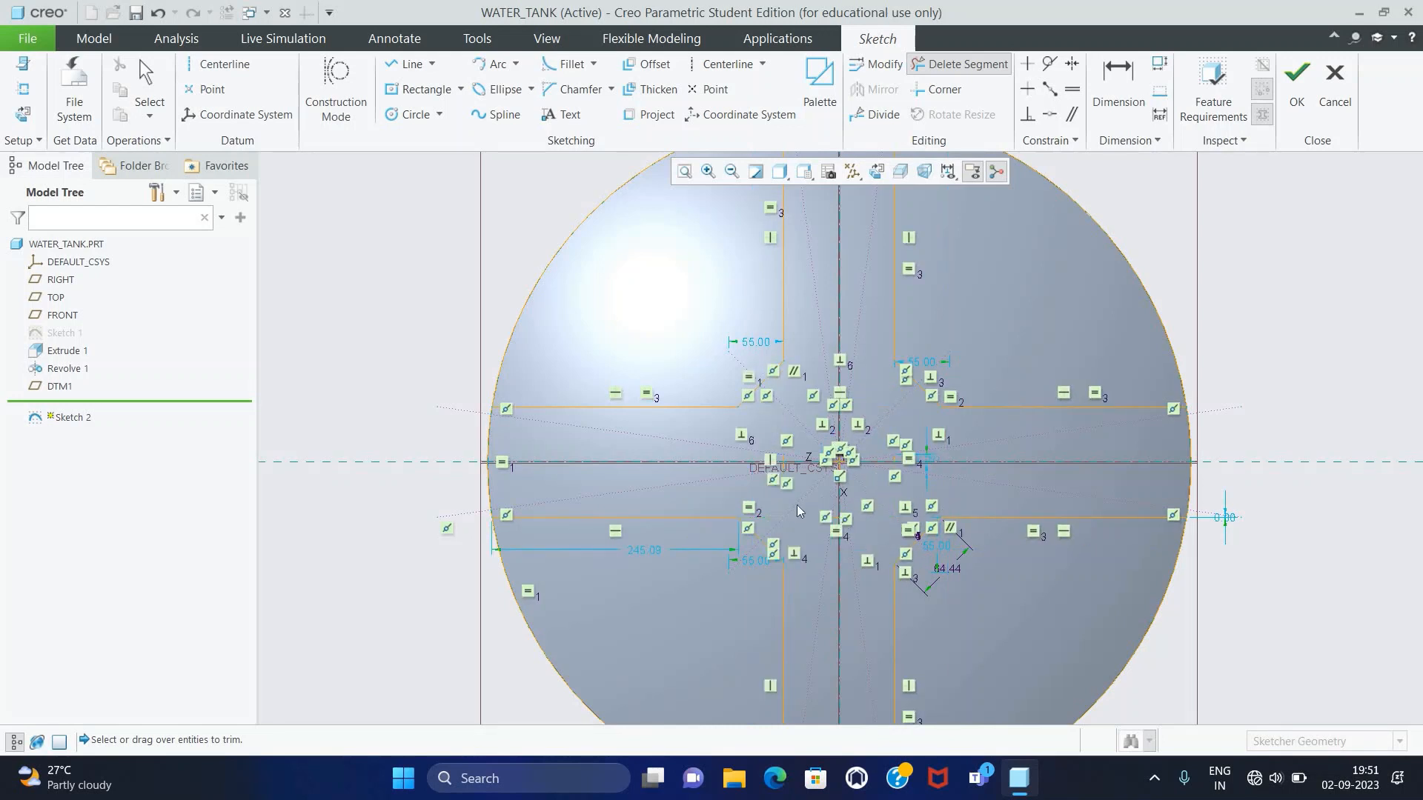
pyautogui.click(784, 458)
pyautogui.middleClick(833, 492)
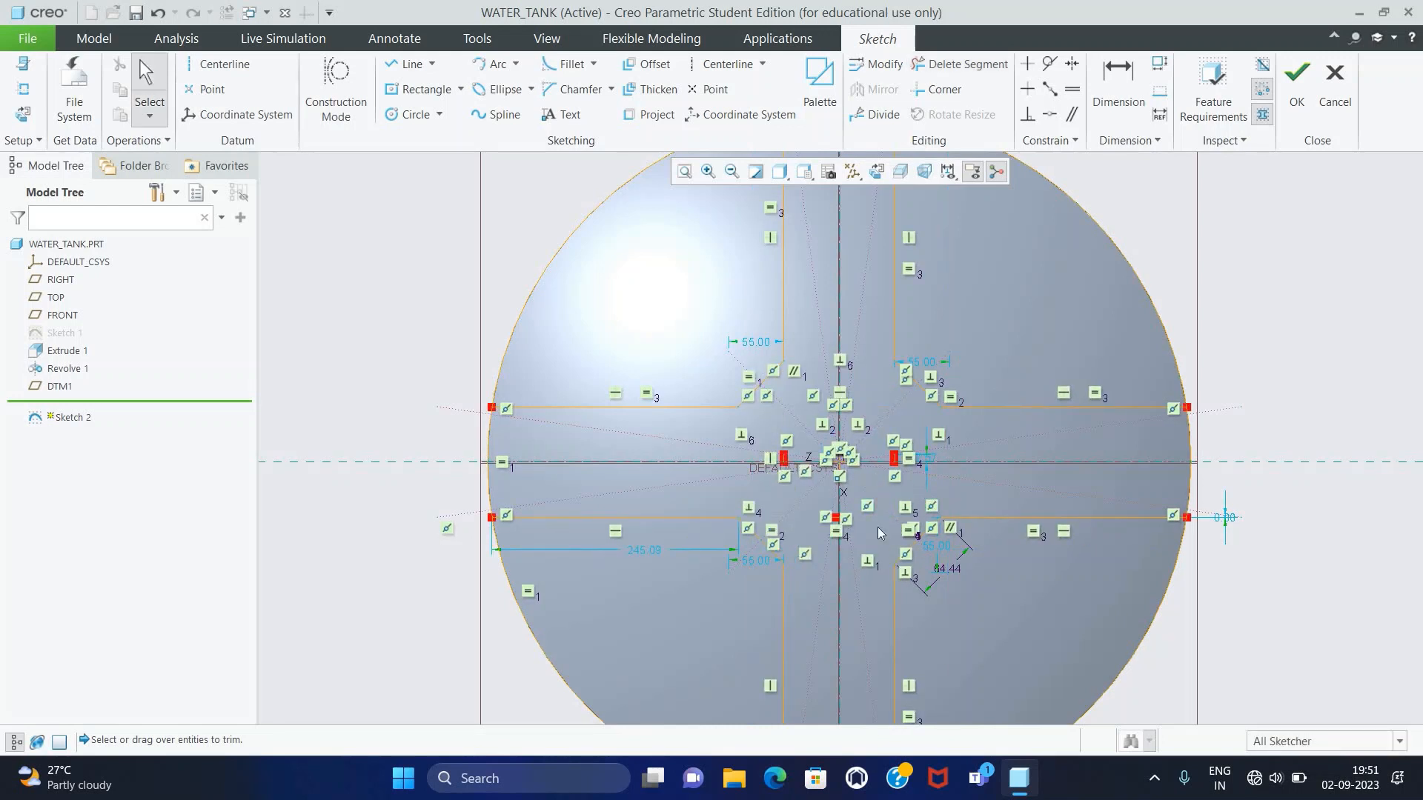
# - Delete the leftover line fragments and construction diagonals around the centre of the cross
pyautogui.moveTo(917, 495)
pyautogui.mouseDown()
pyautogui.moveTo(825, 499)
pyautogui.moveTo(761, 447)
pyautogui.moveTo(822, 398)
pyautogui.mouseUp()
pyautogui.press('Delete')
pyautogui.press('Delete')
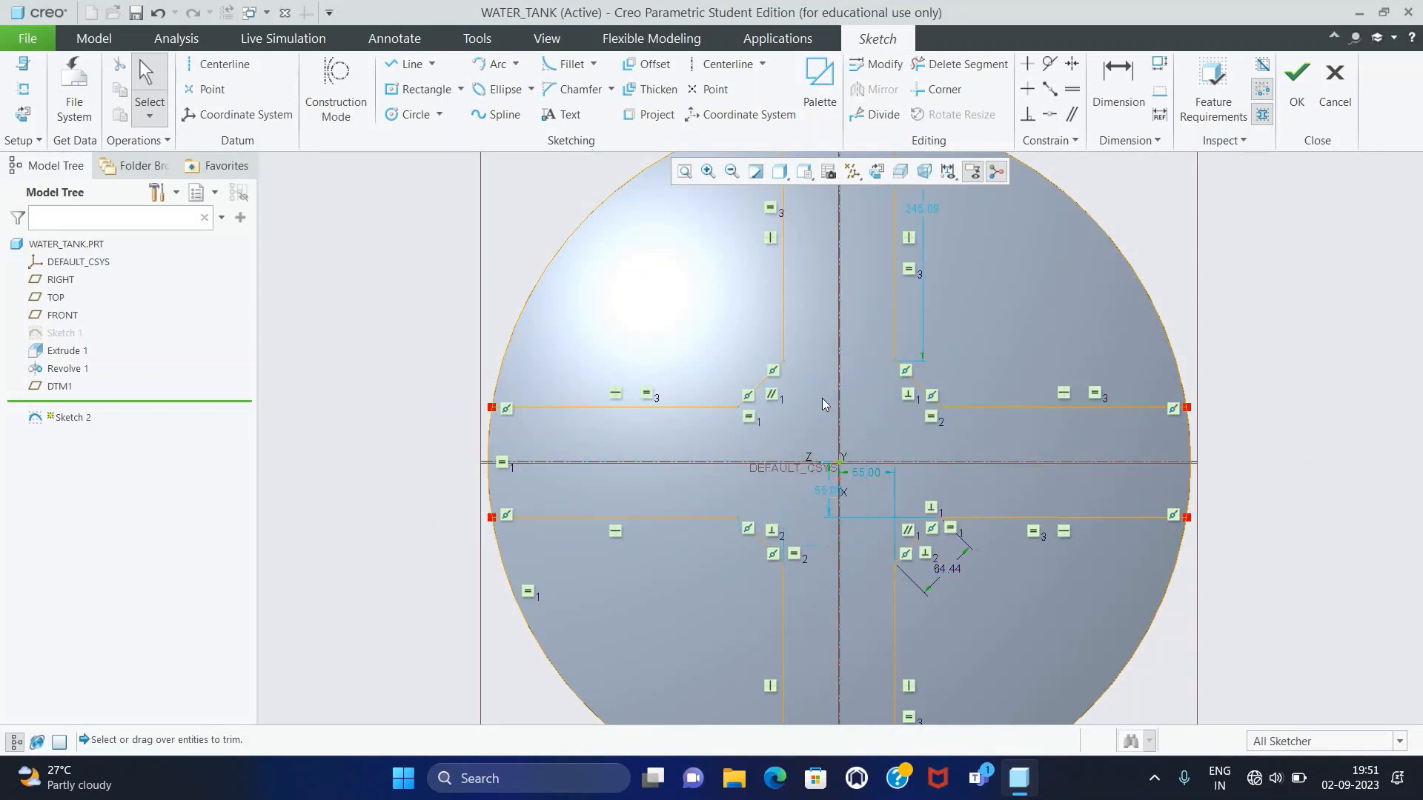
# - Trim away the four circle arcs between the cross arms, leaving a closed cross profile, and finish the sketch
pyautogui.scroll(-6, 541, 423)
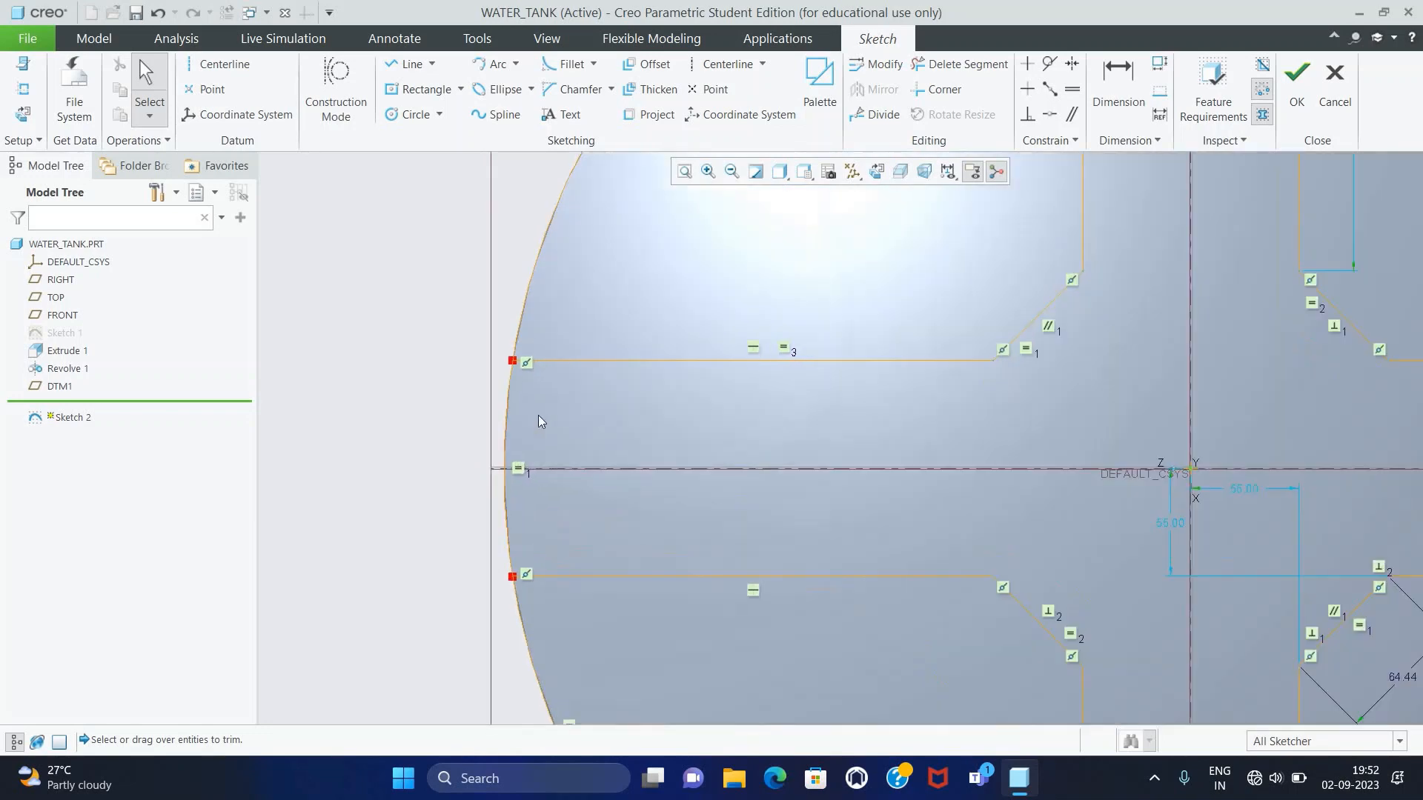
pyautogui.scroll(-1, 533, 371)
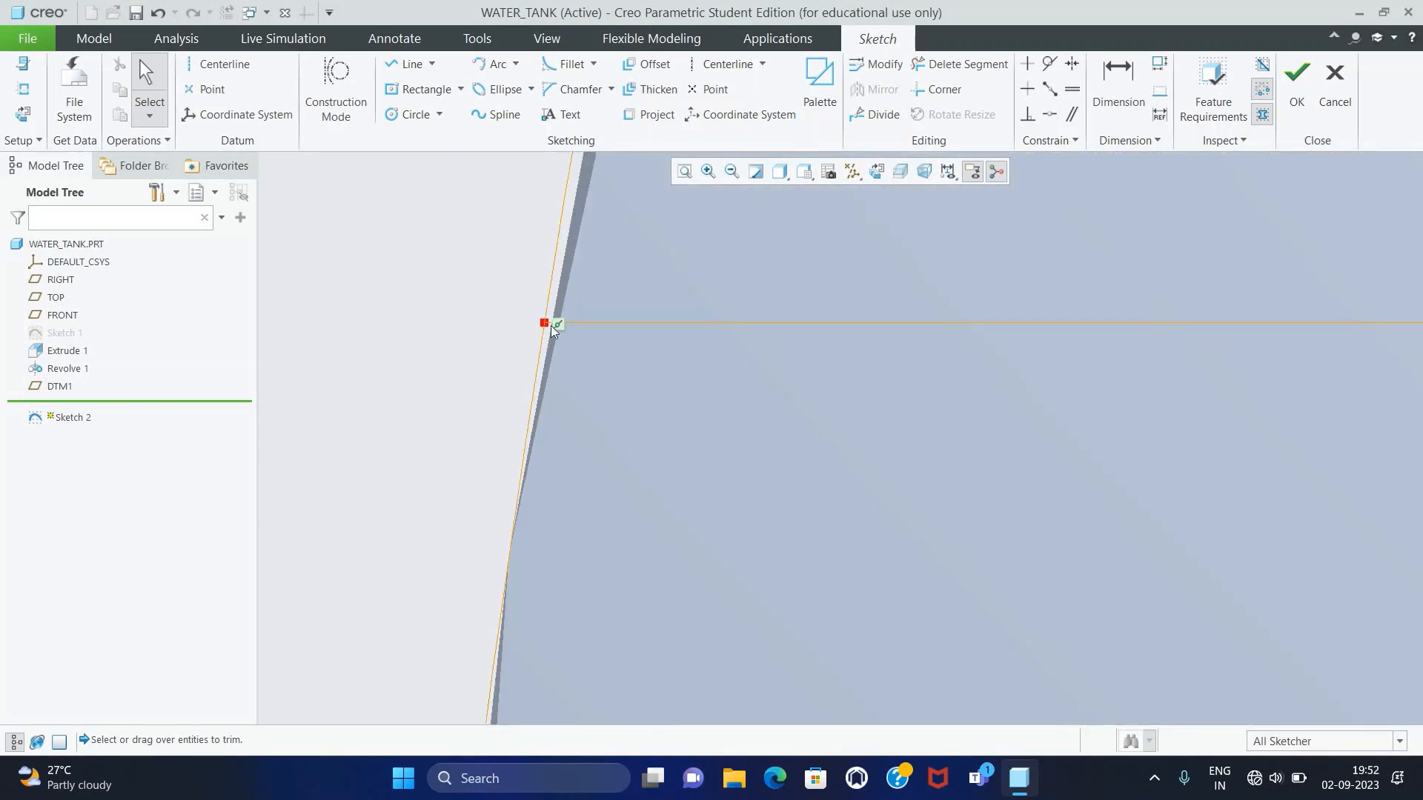
pyautogui.hotkey('ctrl', 'd')
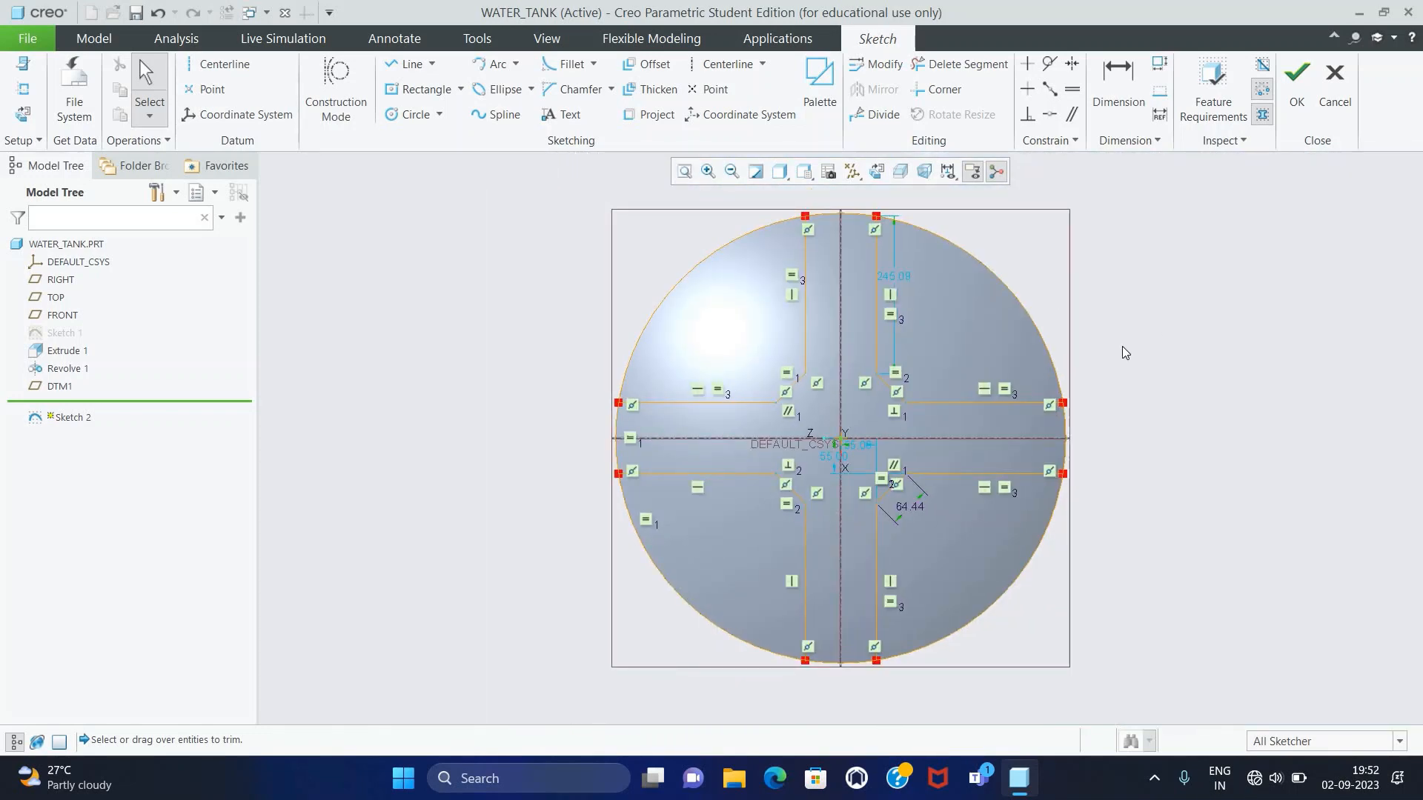
pyautogui.click(958, 63)
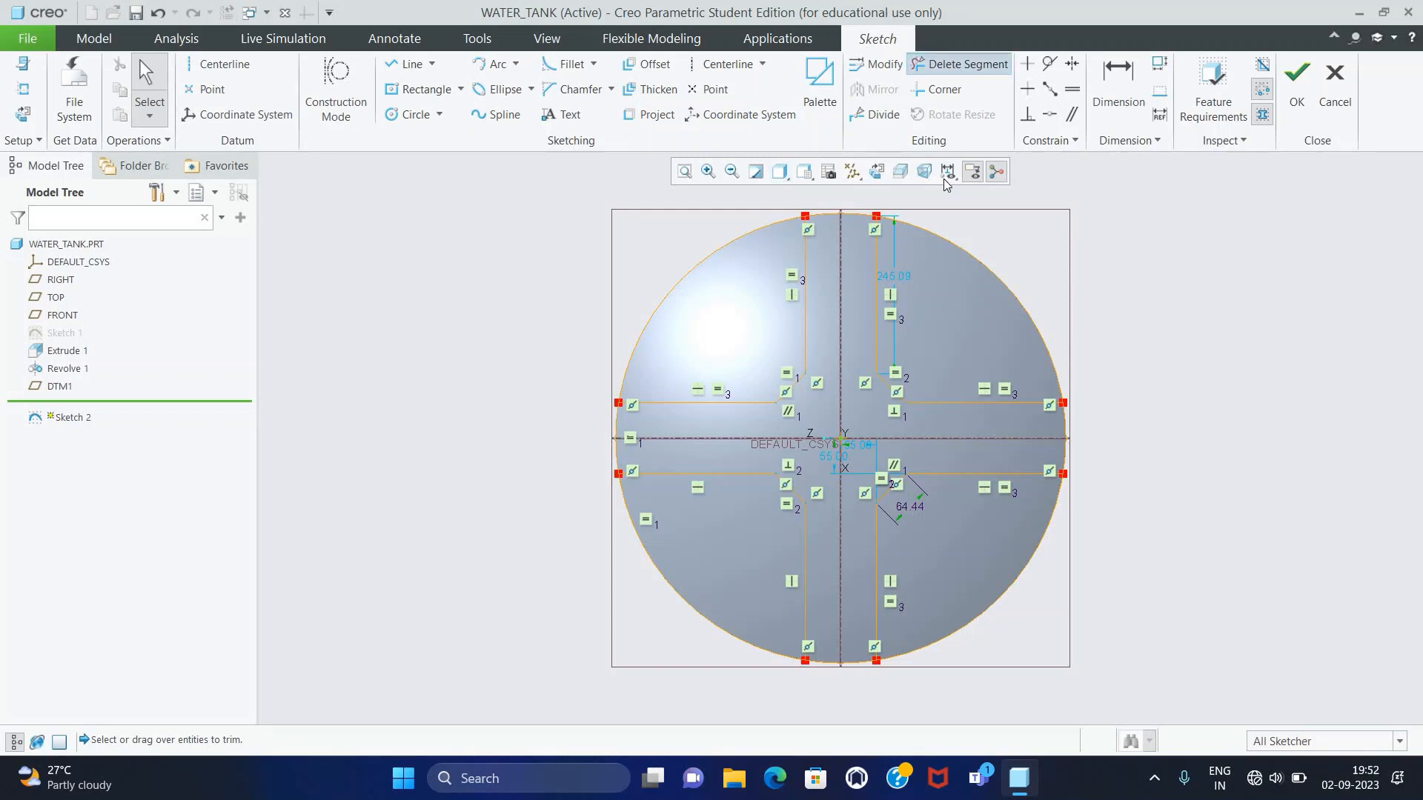
pyautogui.click(936, 245)
pyautogui.moveTo(696, 270); pyautogui.dragTo(713, 301)
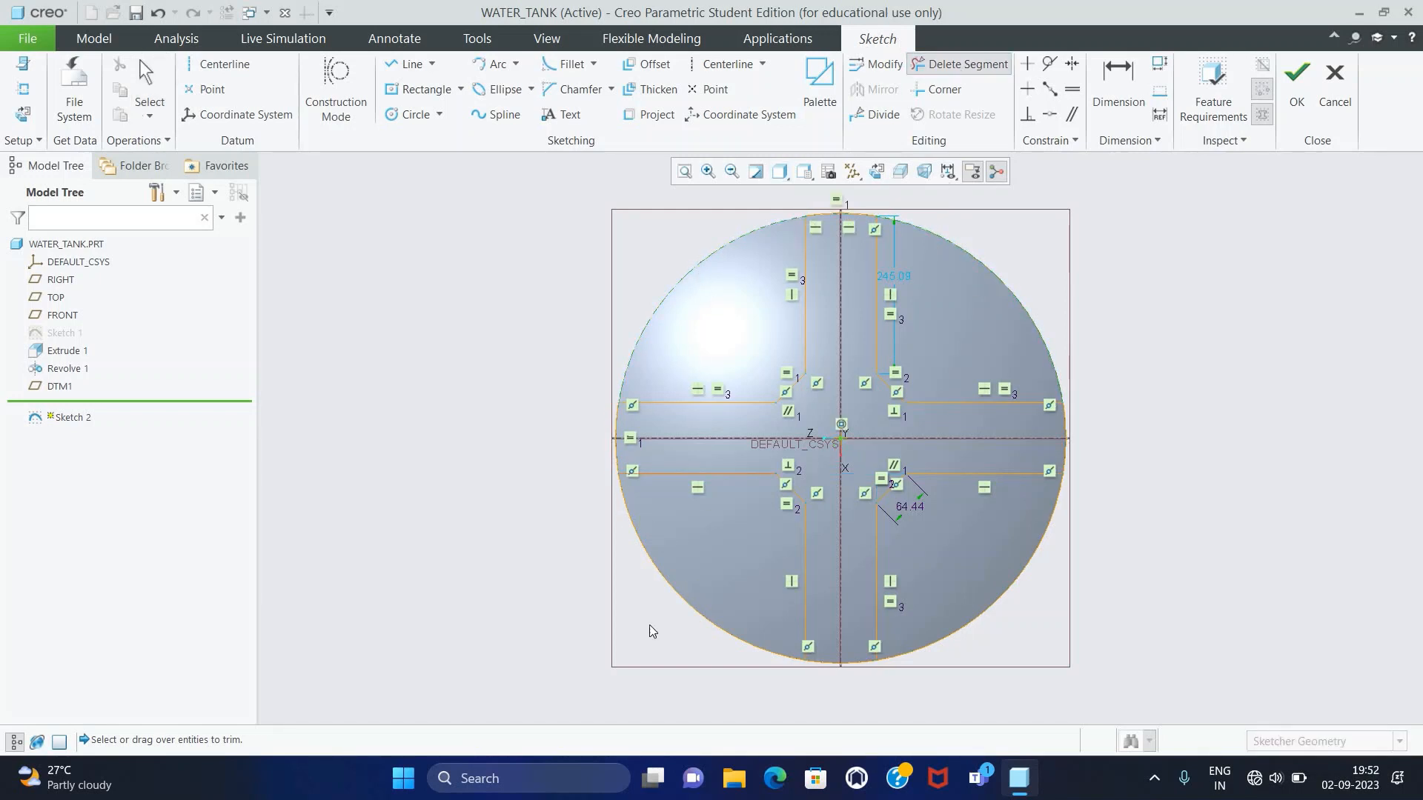
pyautogui.moveTo(626, 651); pyautogui.dragTo(704, 572)
pyautogui.moveTo(993, 598); pyautogui.dragTo(1002, 621)
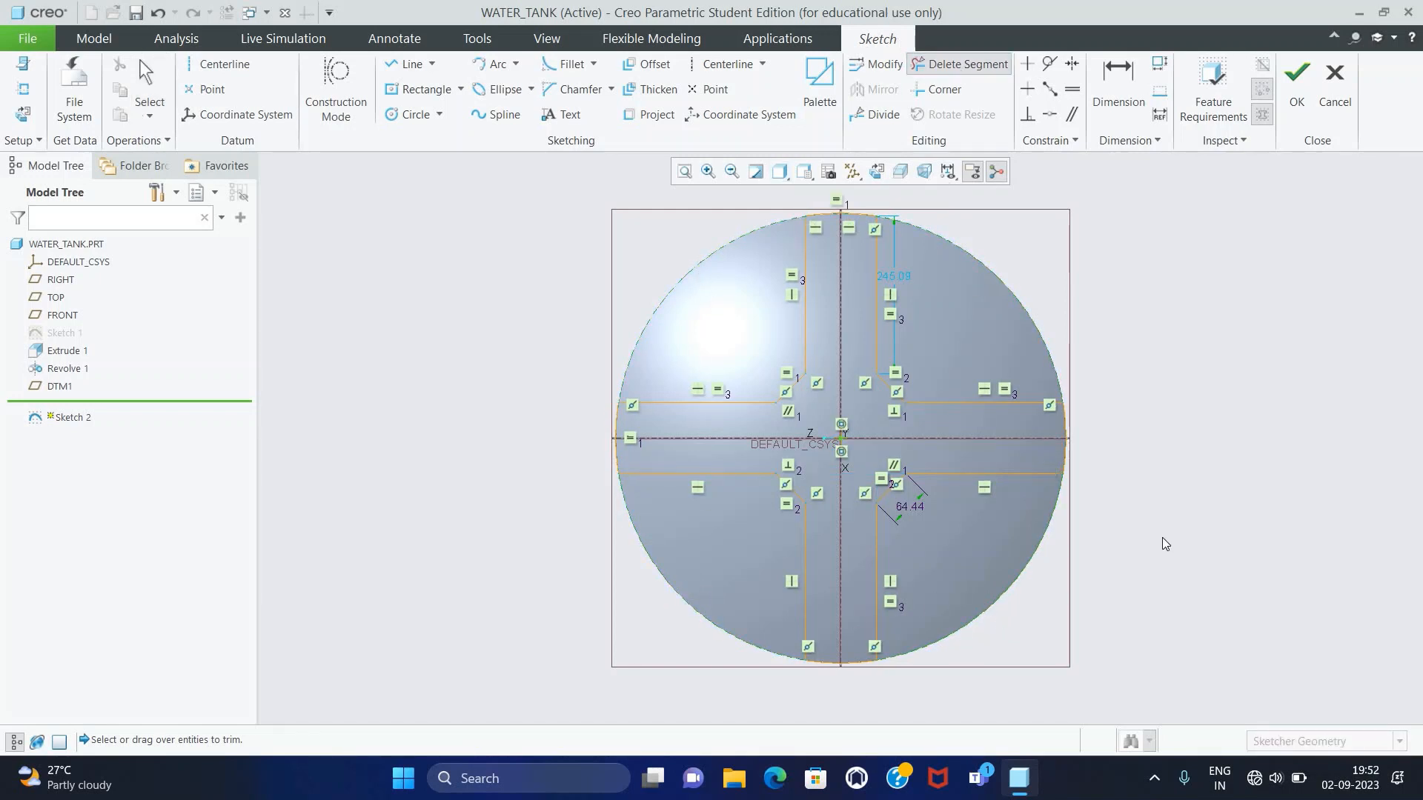
pyautogui.middleClick(1145, 495)
pyautogui.click(1296, 81)
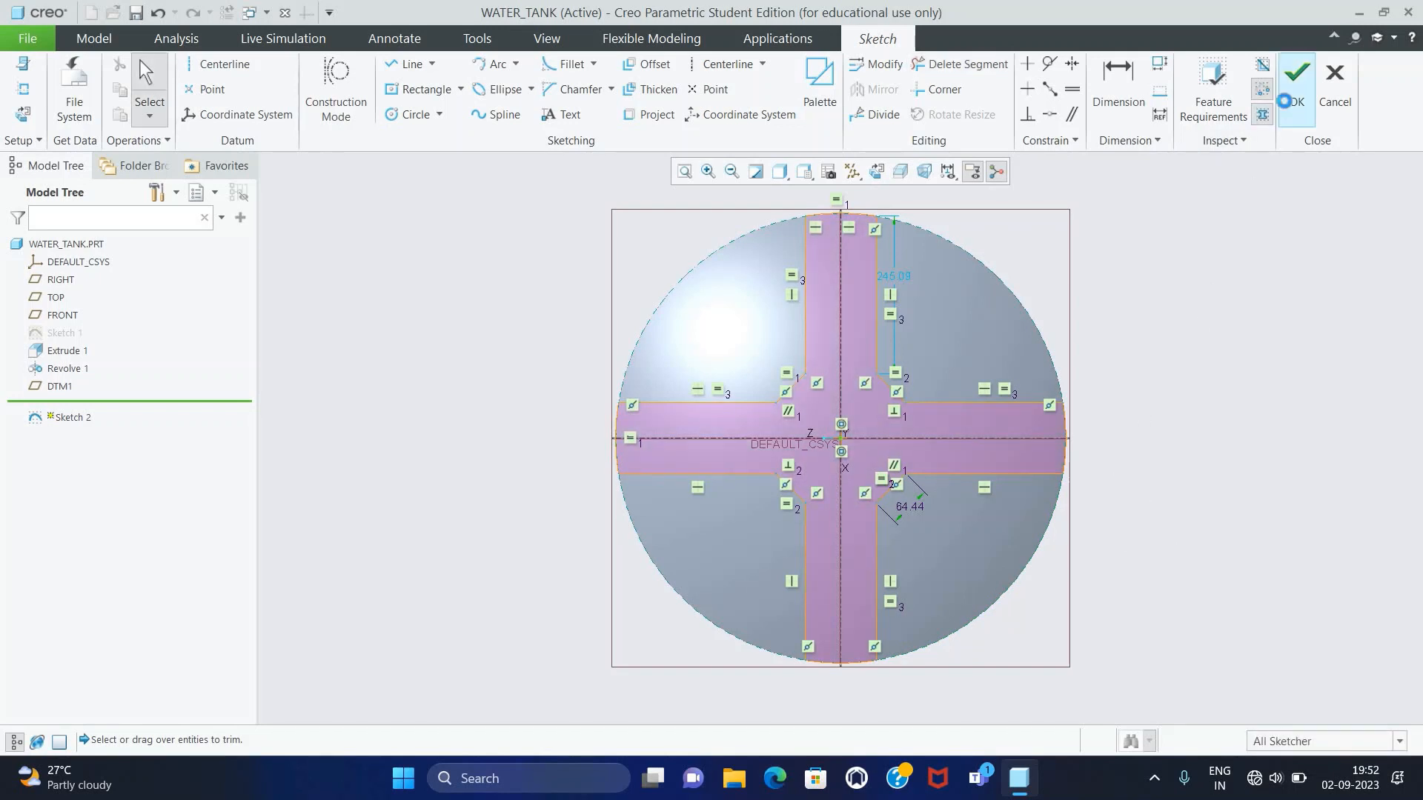
# - Extrude the cross profile as a solid downward to the next surface so it meets the dome
pyautogui.moveTo(1141, 535); pyautogui.dragTo(1145, 474, button='middle')
pyautogui.hotkey('ctrl', 'd')
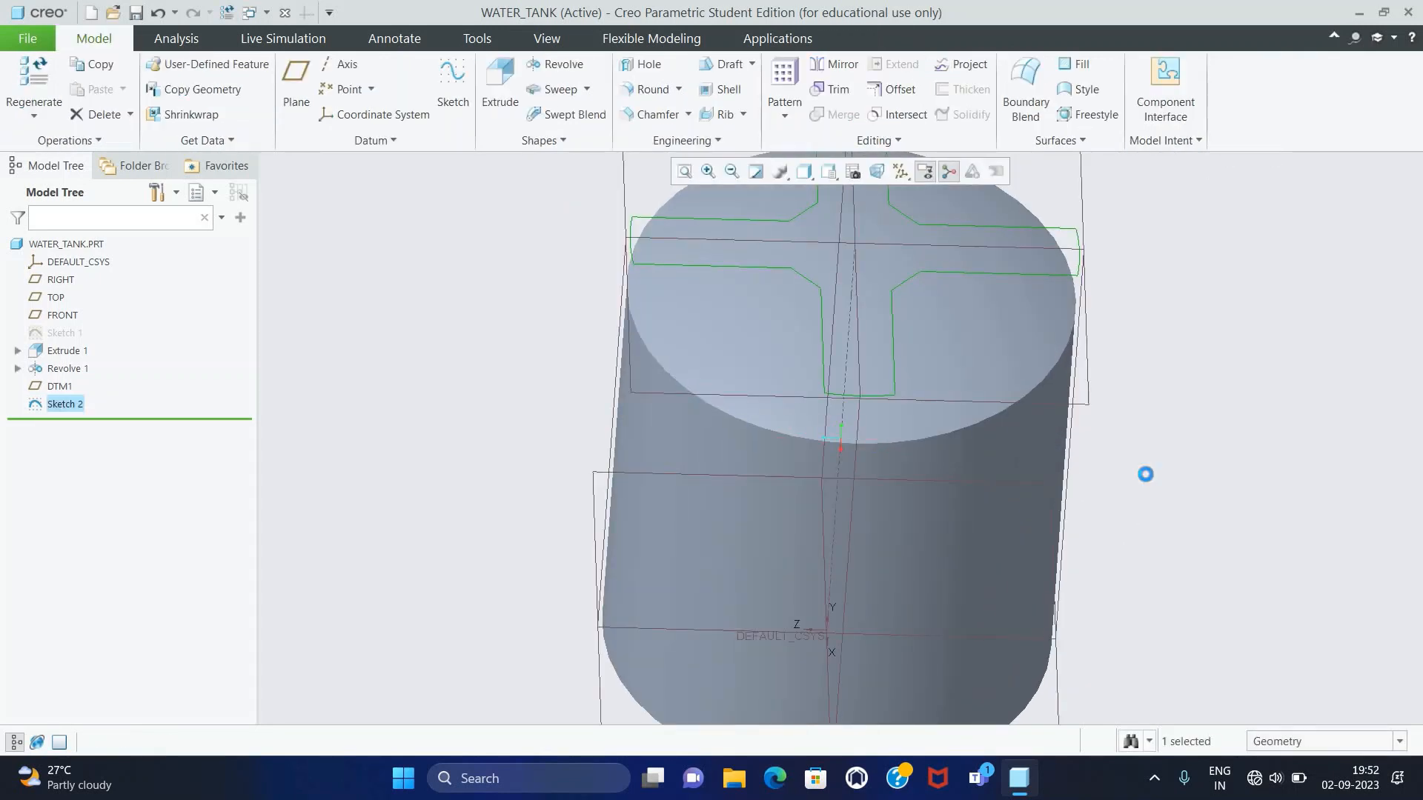
pyautogui.click(489, 103)
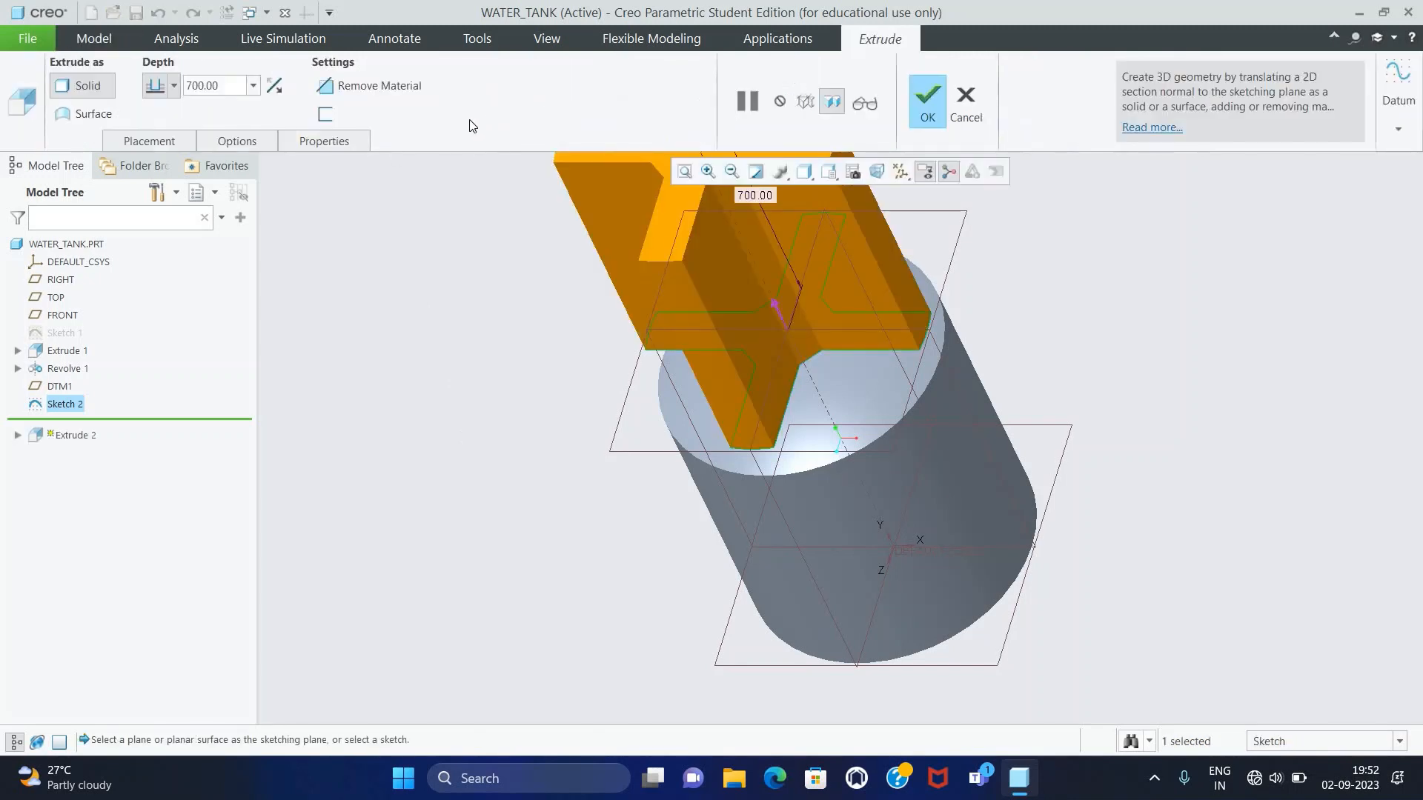
pyautogui.click(273, 88)
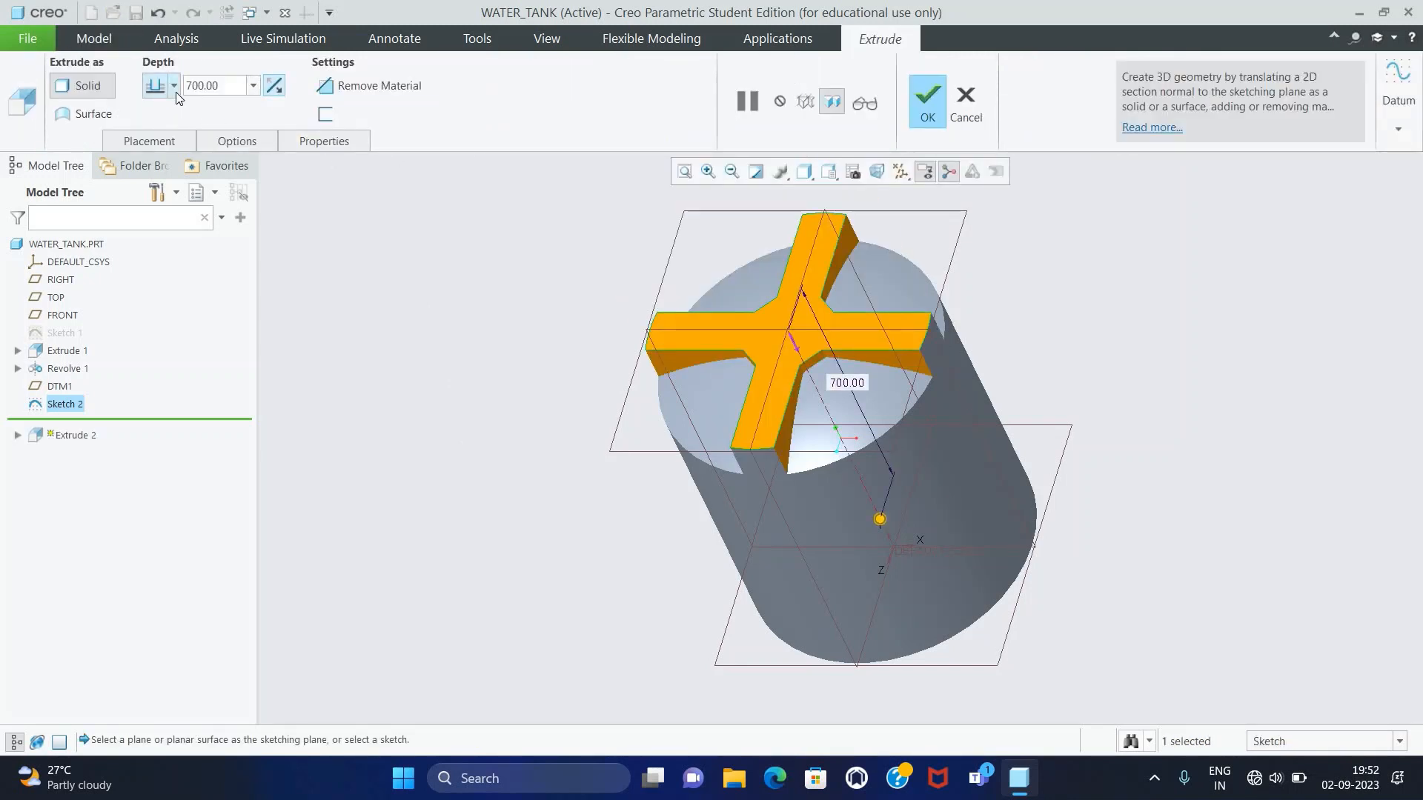
pyautogui.click(174, 90)
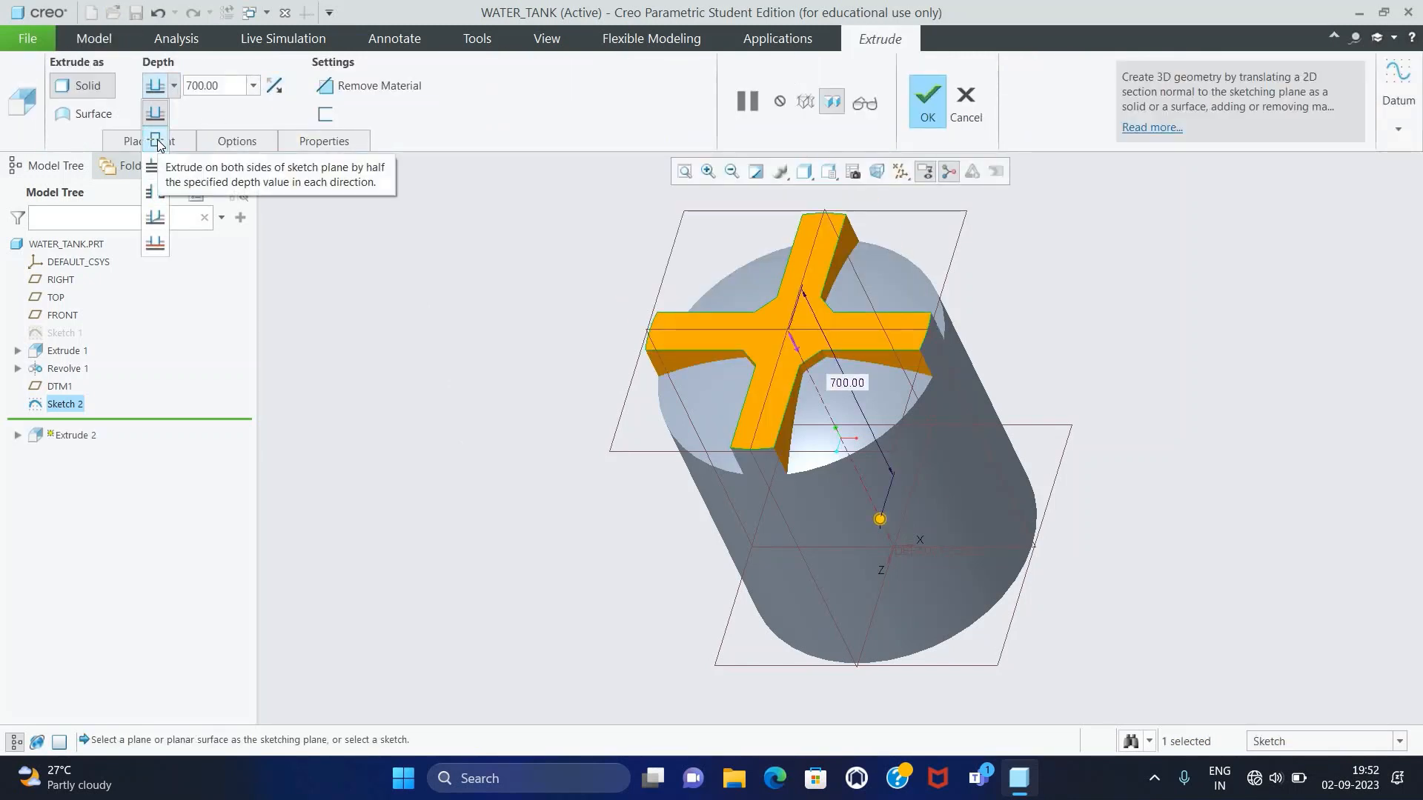
pyautogui.click(155, 166)
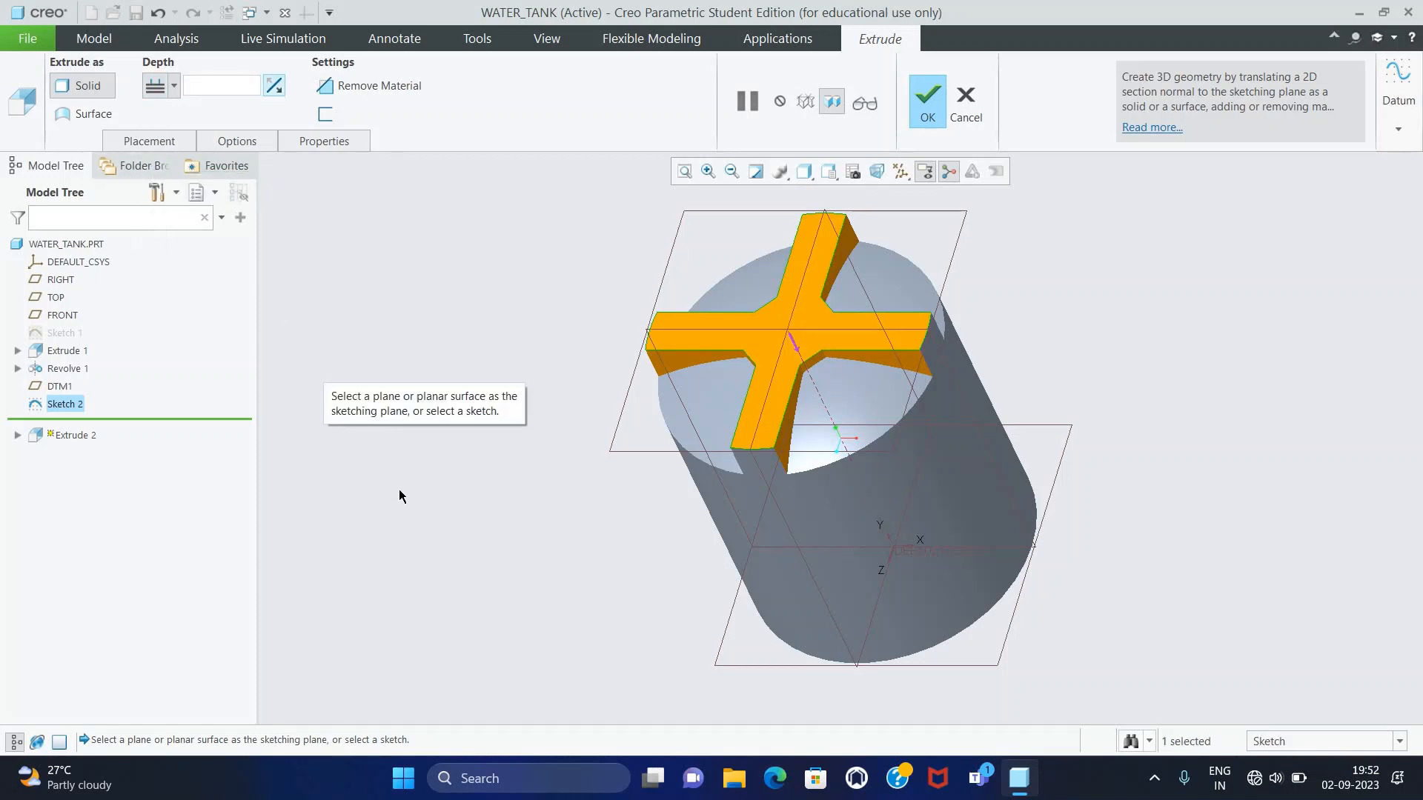
pyautogui.moveTo(404, 411); pyautogui.dragTo(352, 471, button='middle')
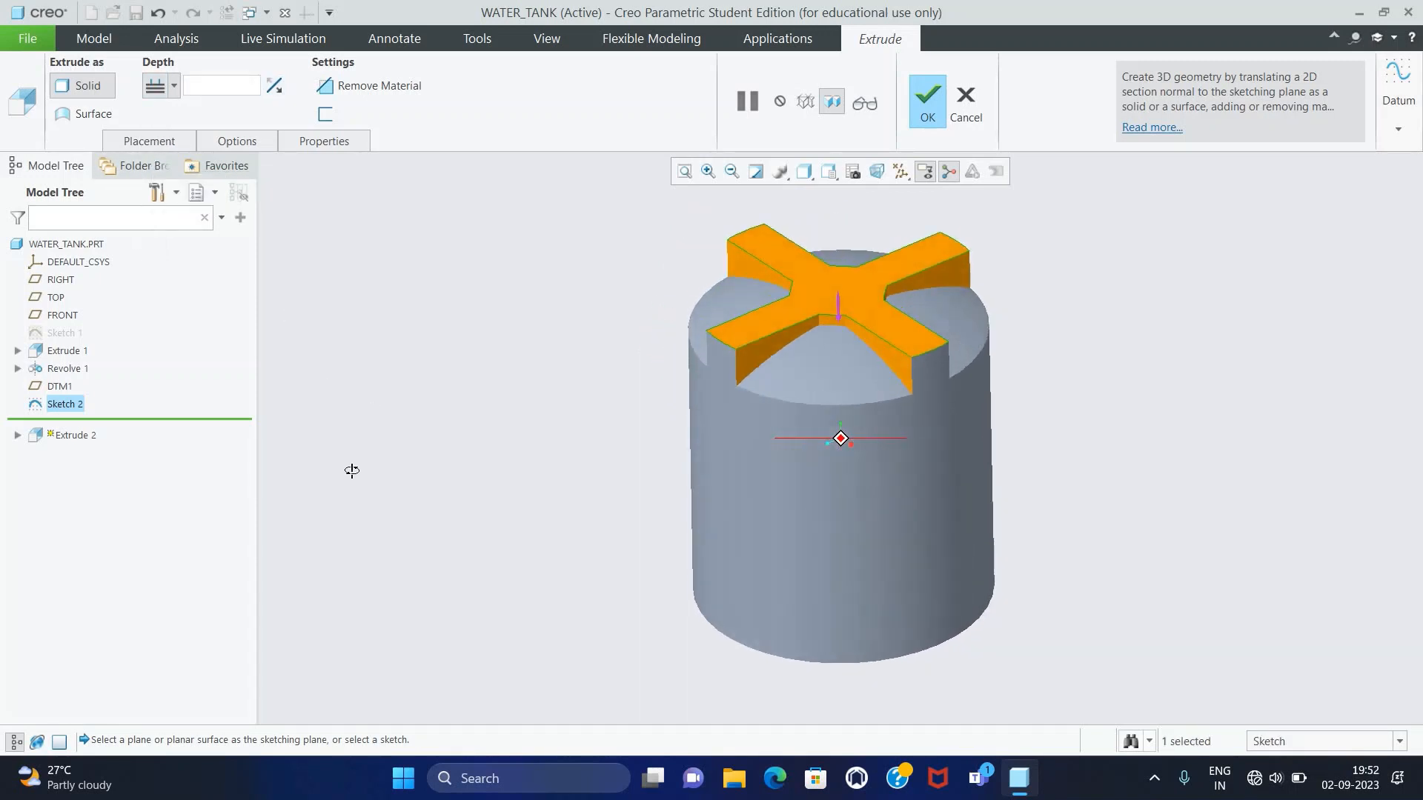
pyautogui.click(927, 104)
# - Start a sketch on the flat top face of the cross and draw a circle about 177 in diameter centred on the origin
pyautogui.scroll(3, 1181, 350)
pyautogui.moveTo(1181, 363); pyautogui.dragTo(1176, 402, button='middle')
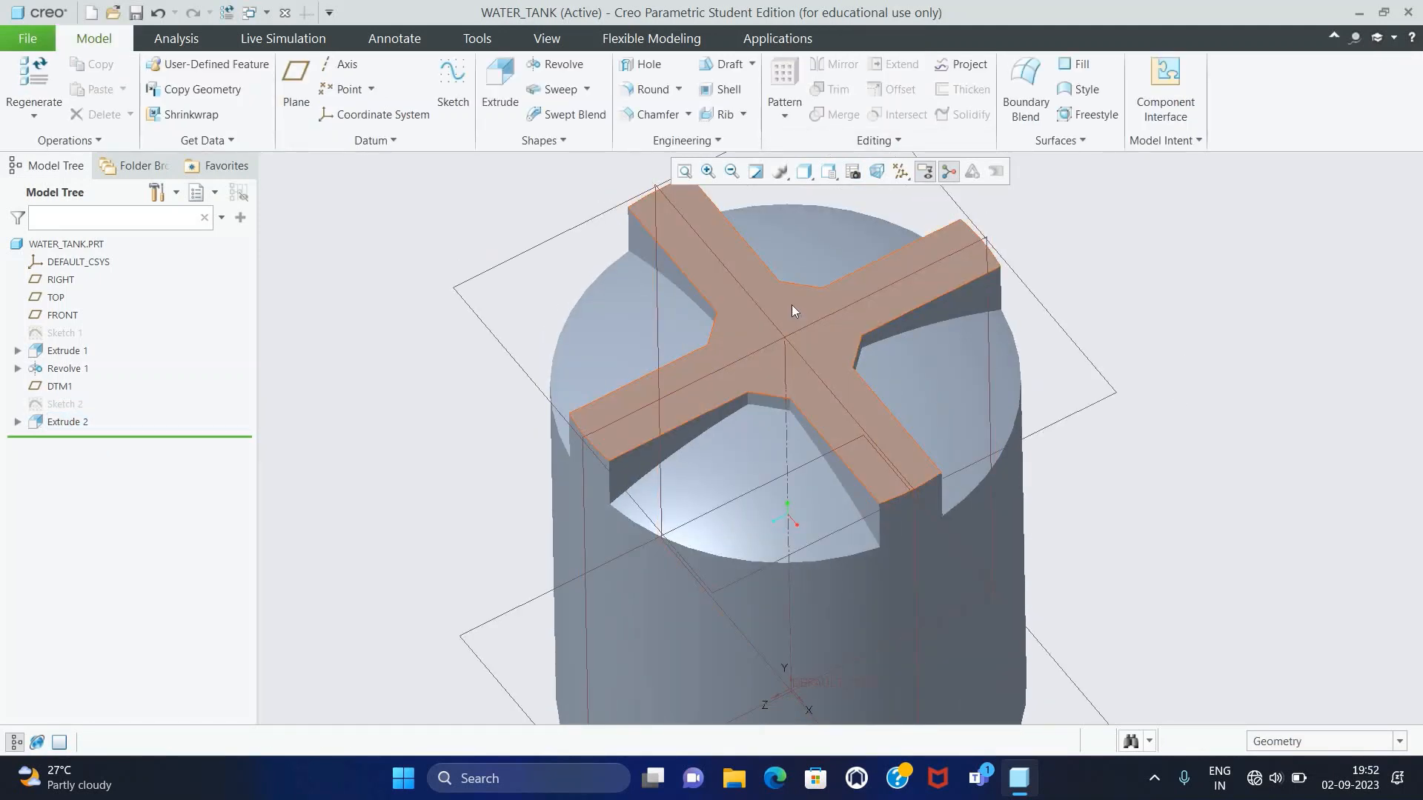
pyautogui.click(791, 304)
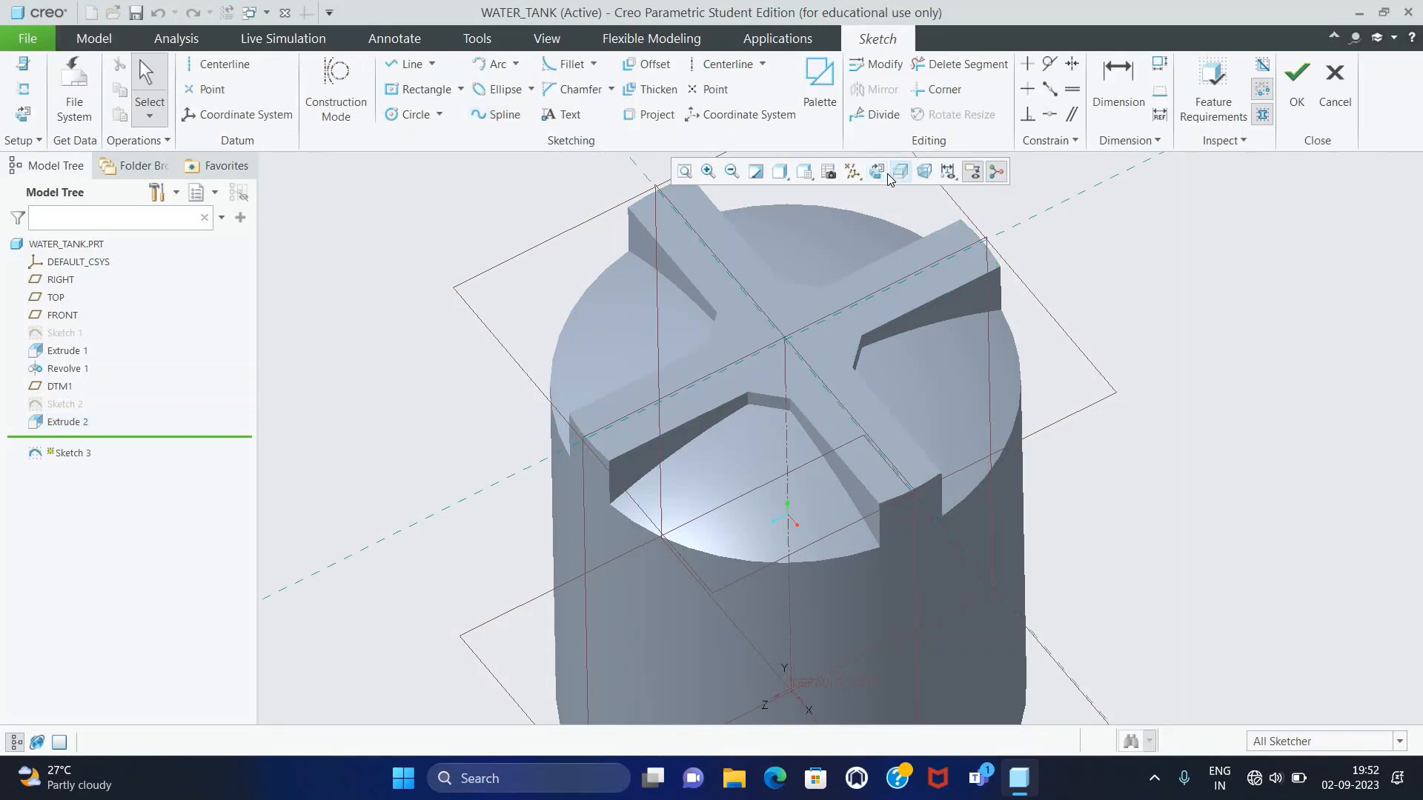
pyautogui.click(409, 115)
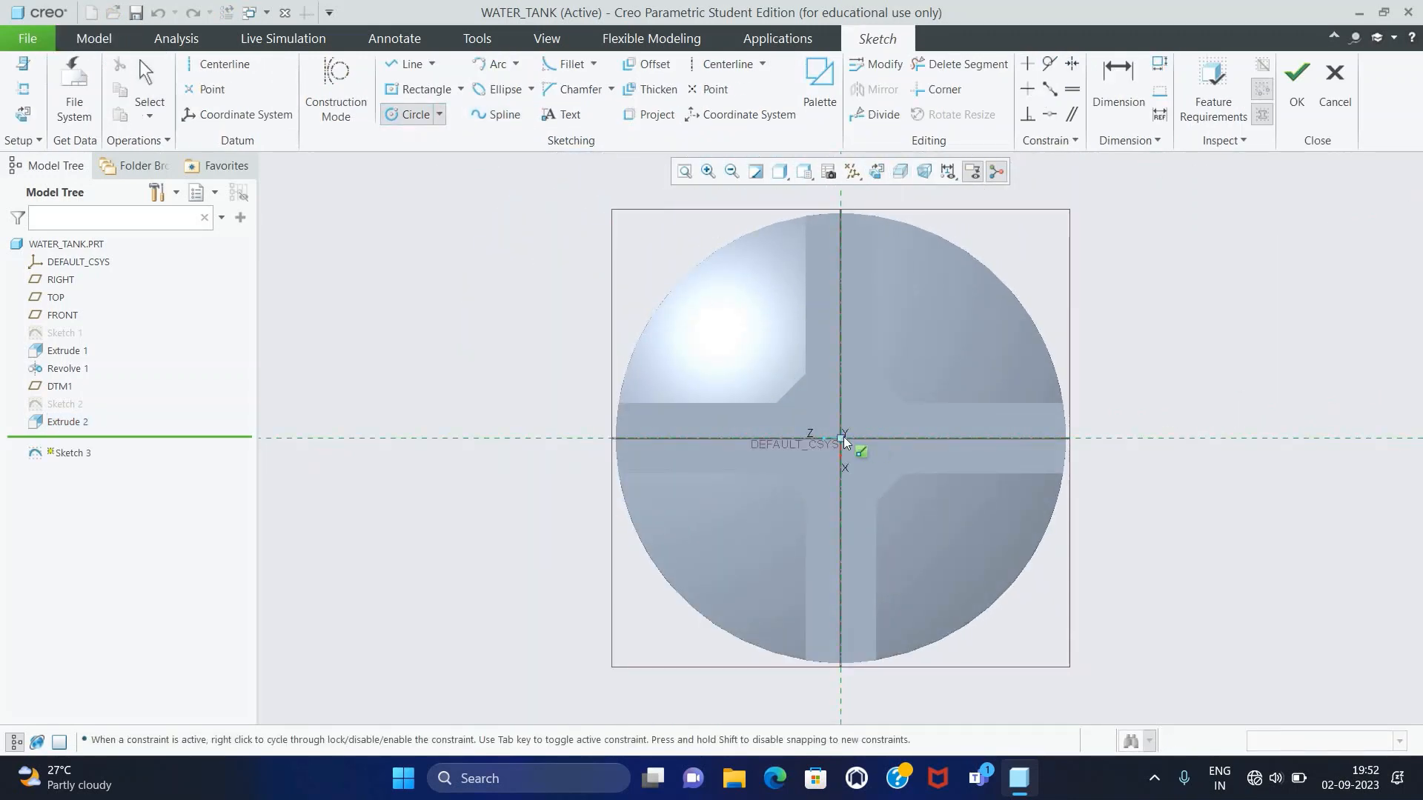
pyautogui.click(875, 423)
pyautogui.click(893, 418)
pyautogui.middleClick(763, 414)
# - Set the circle's diameter to 170 and finish the sketch
pyautogui.doubleClick(758, 391)
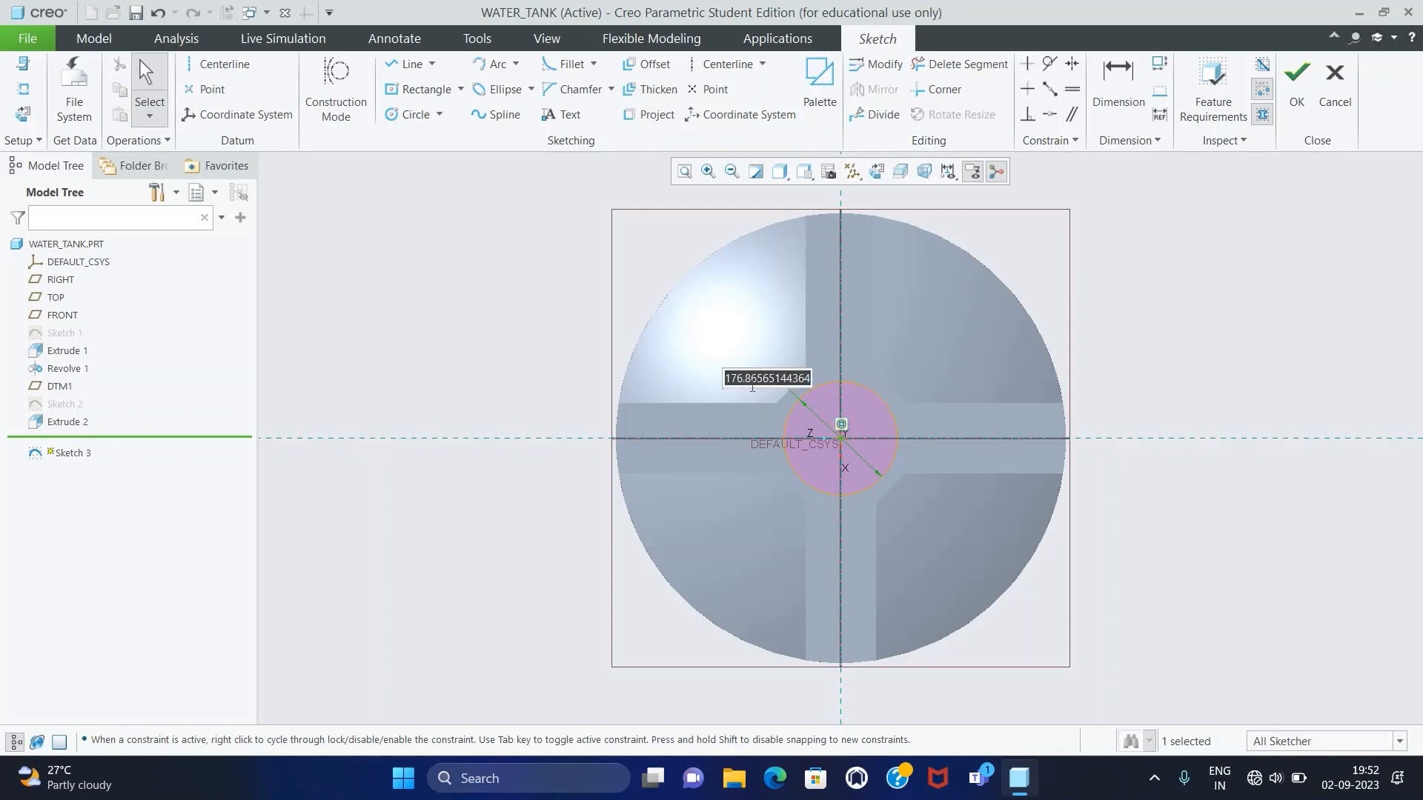
pyautogui.write('170')
pyautogui.press('Return')
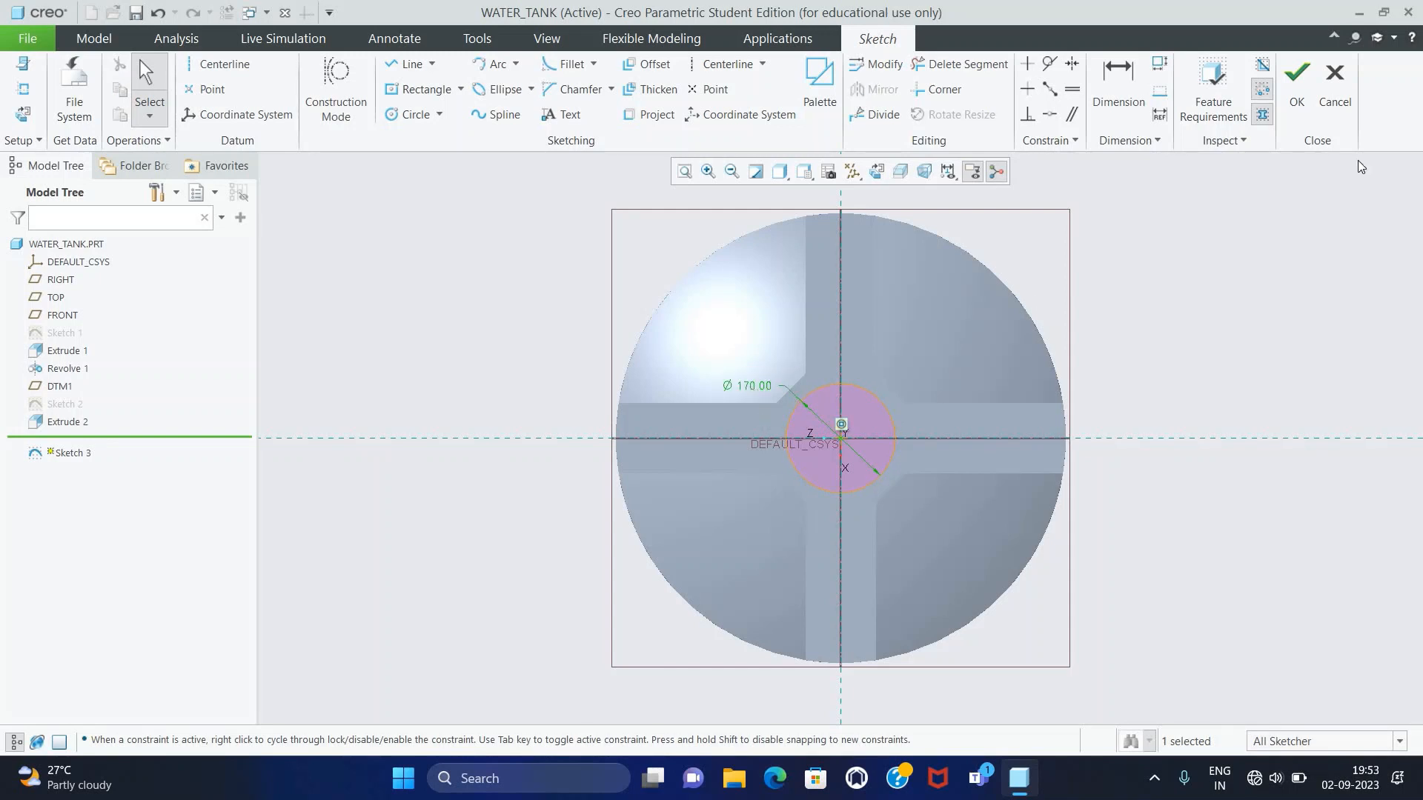
pyautogui.click(1297, 82)
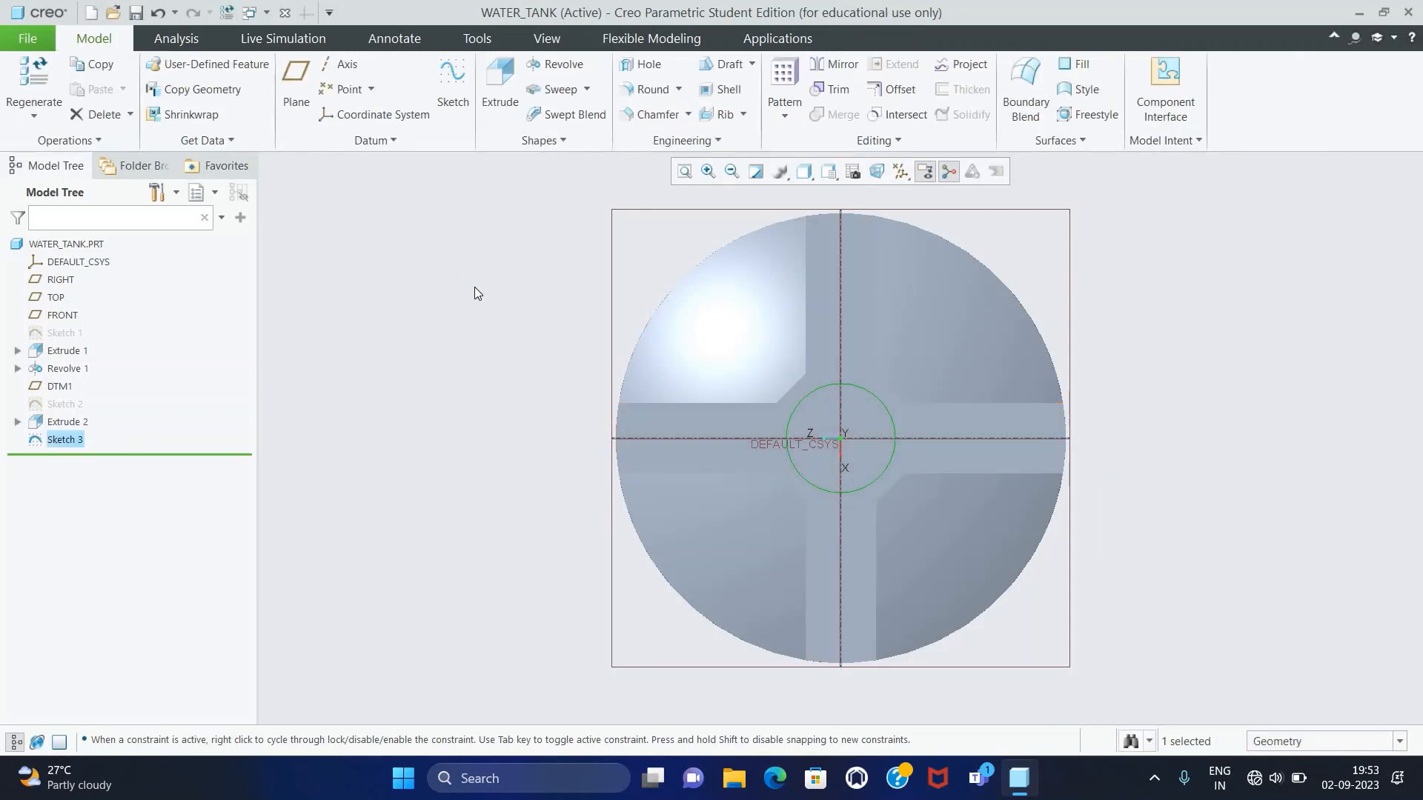
# - Extrude the circle upward as a 10 deep solid disc on top of the cross
pyautogui.click(500, 81)
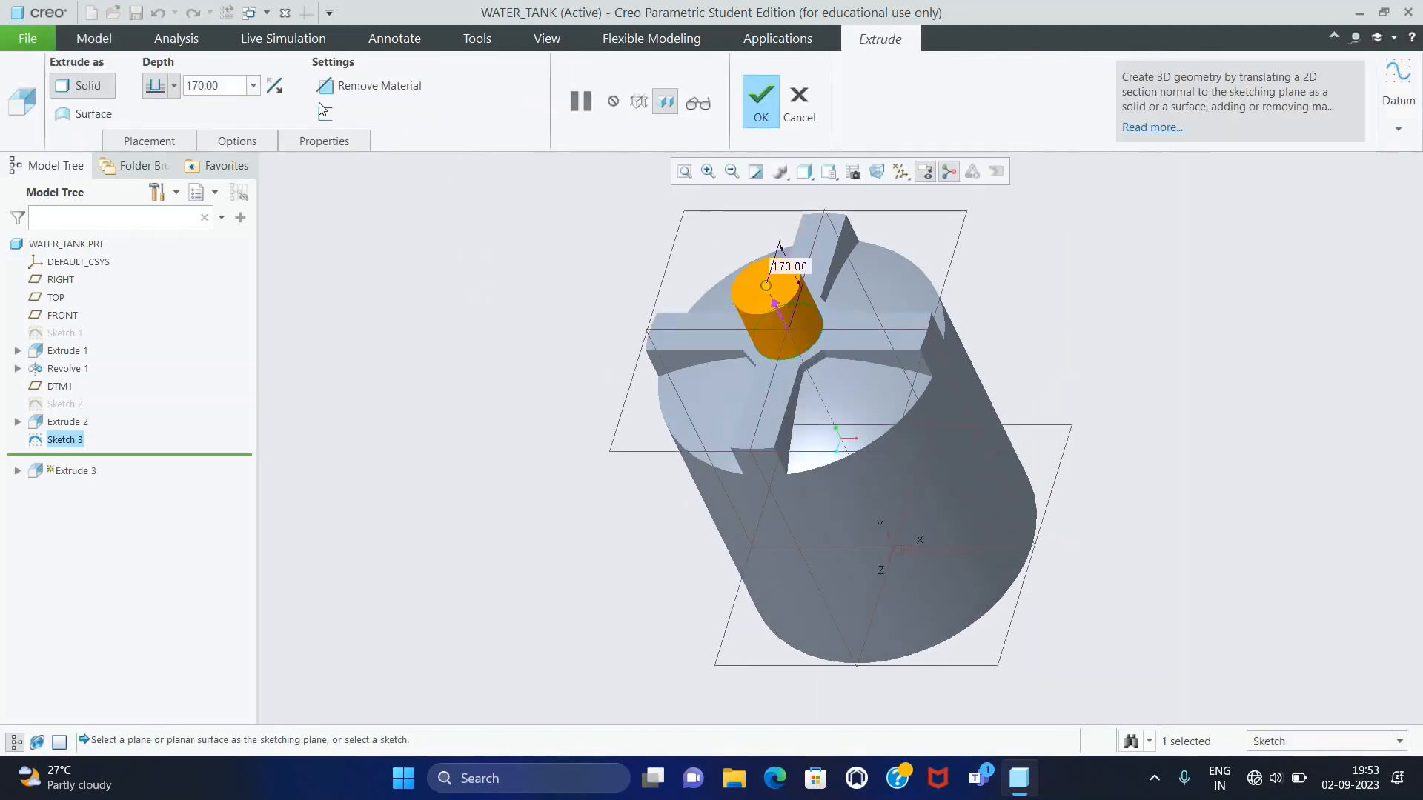
pyautogui.click(242, 86)
pyautogui.write('10')
pyautogui.press('Return')
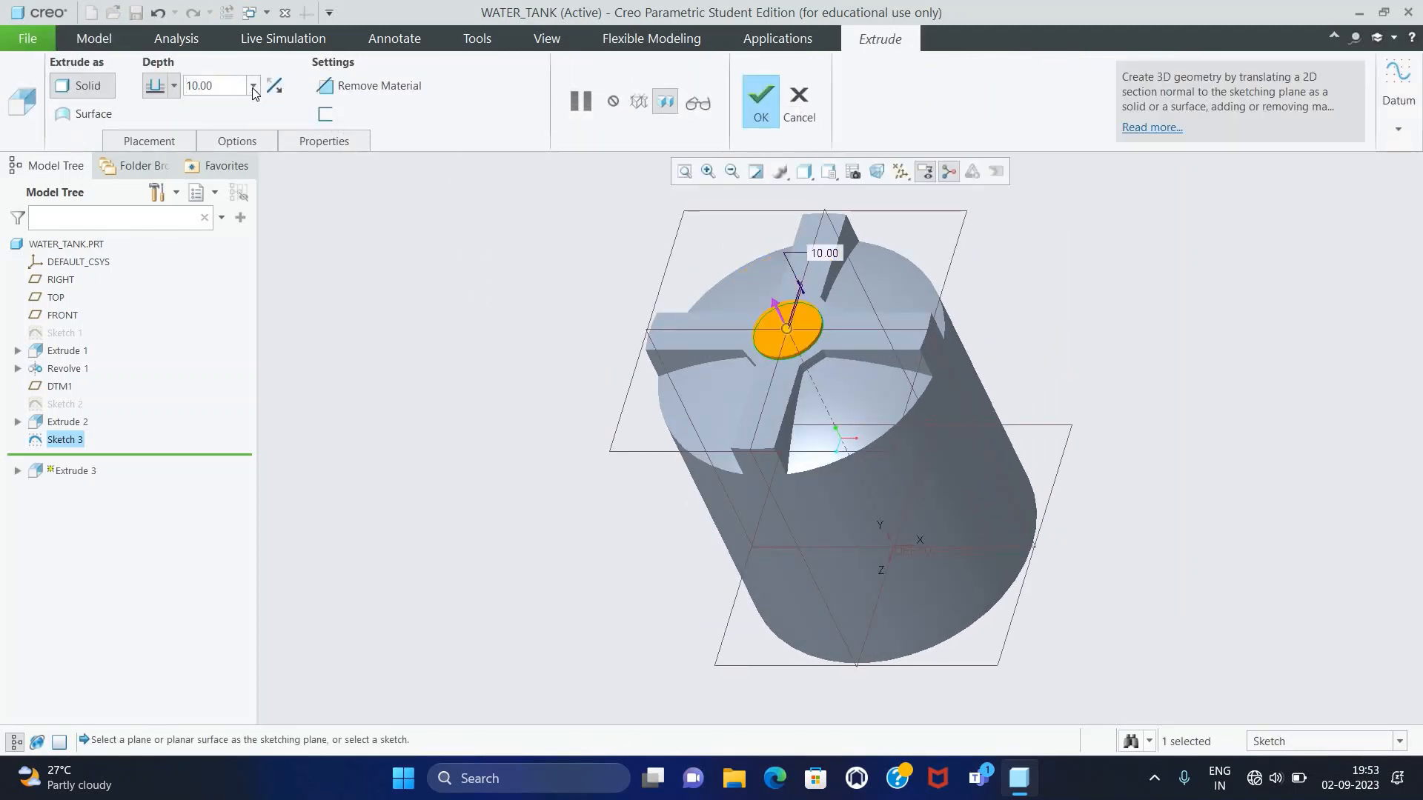
pyautogui.click(761, 97)
# - Start a sketch on the vertical datum plane along the Z axis through the tank and view it face-on
pyautogui.moveTo(494, 535)
pyautogui.mouseDown(button='middle')
pyautogui.moveTo(509, 508)
pyautogui.moveTo(495, 478)
pyautogui.moveTo(460, 514)
pyautogui.moveTo(454, 553)
pyautogui.moveTo(480, 521)
pyautogui.moveTo(499, 524)
pyautogui.moveTo(486, 521)
pyautogui.moveTo(498, 473)
pyautogui.mouseUp(button='middle')
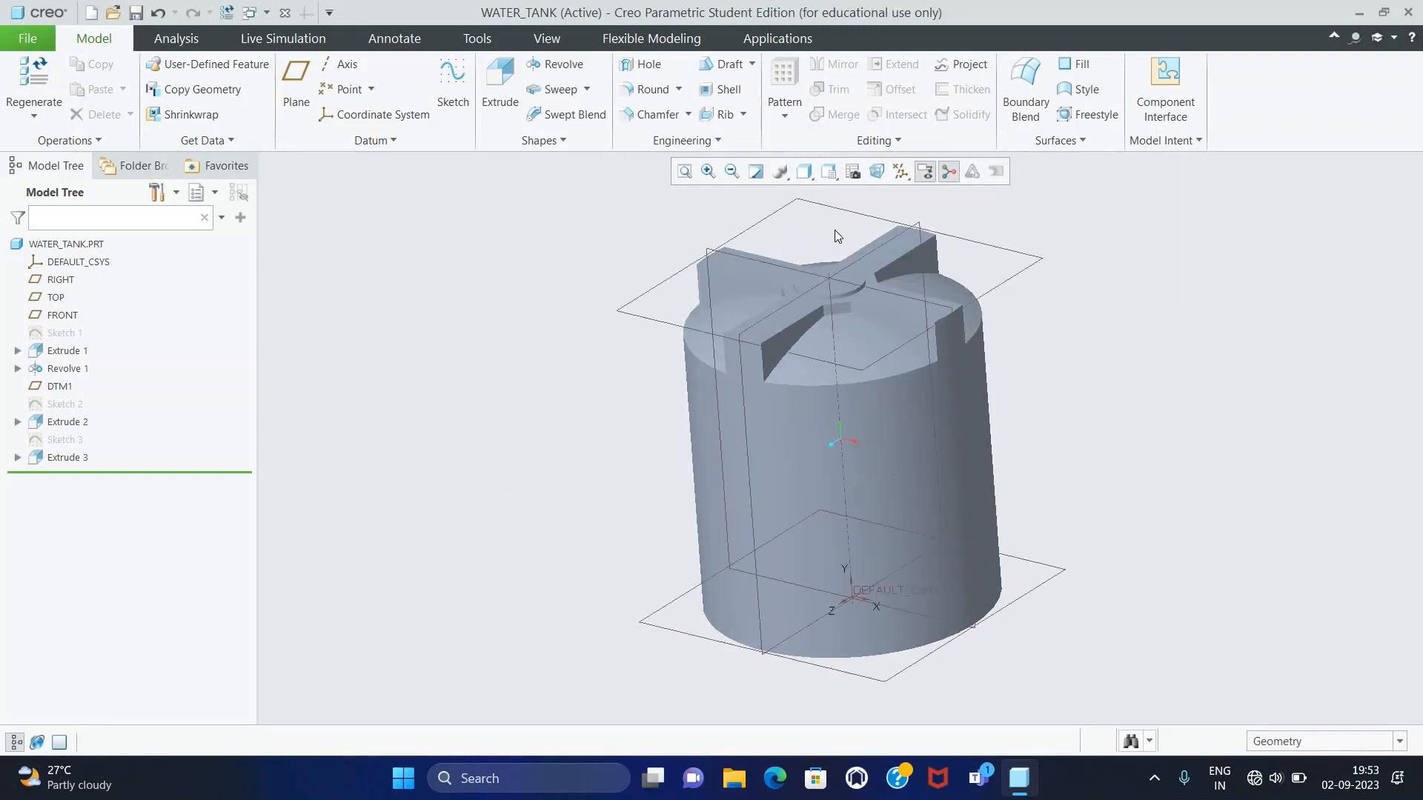
pyautogui.click(919, 222)
pyautogui.click(925, 157)
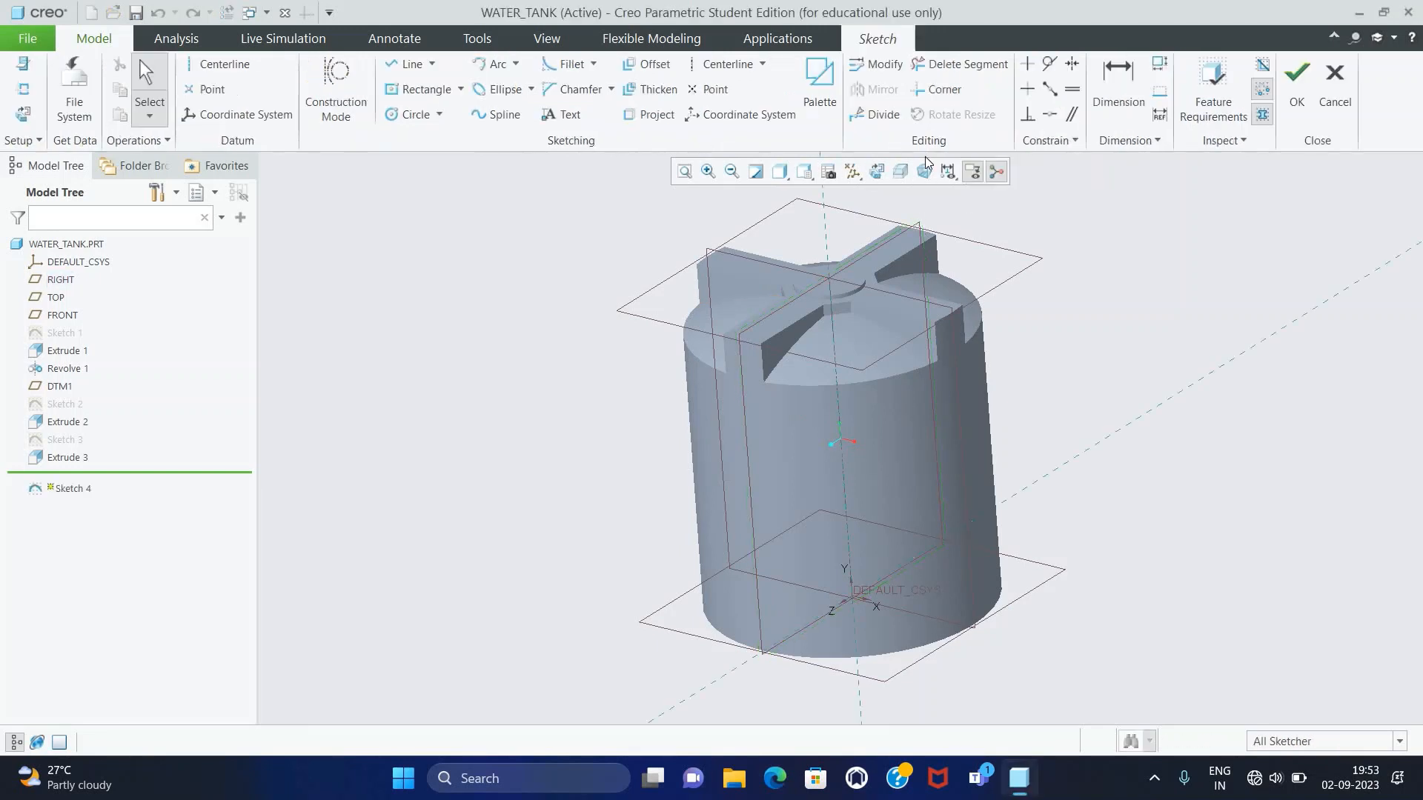
pyautogui.click(875, 172)
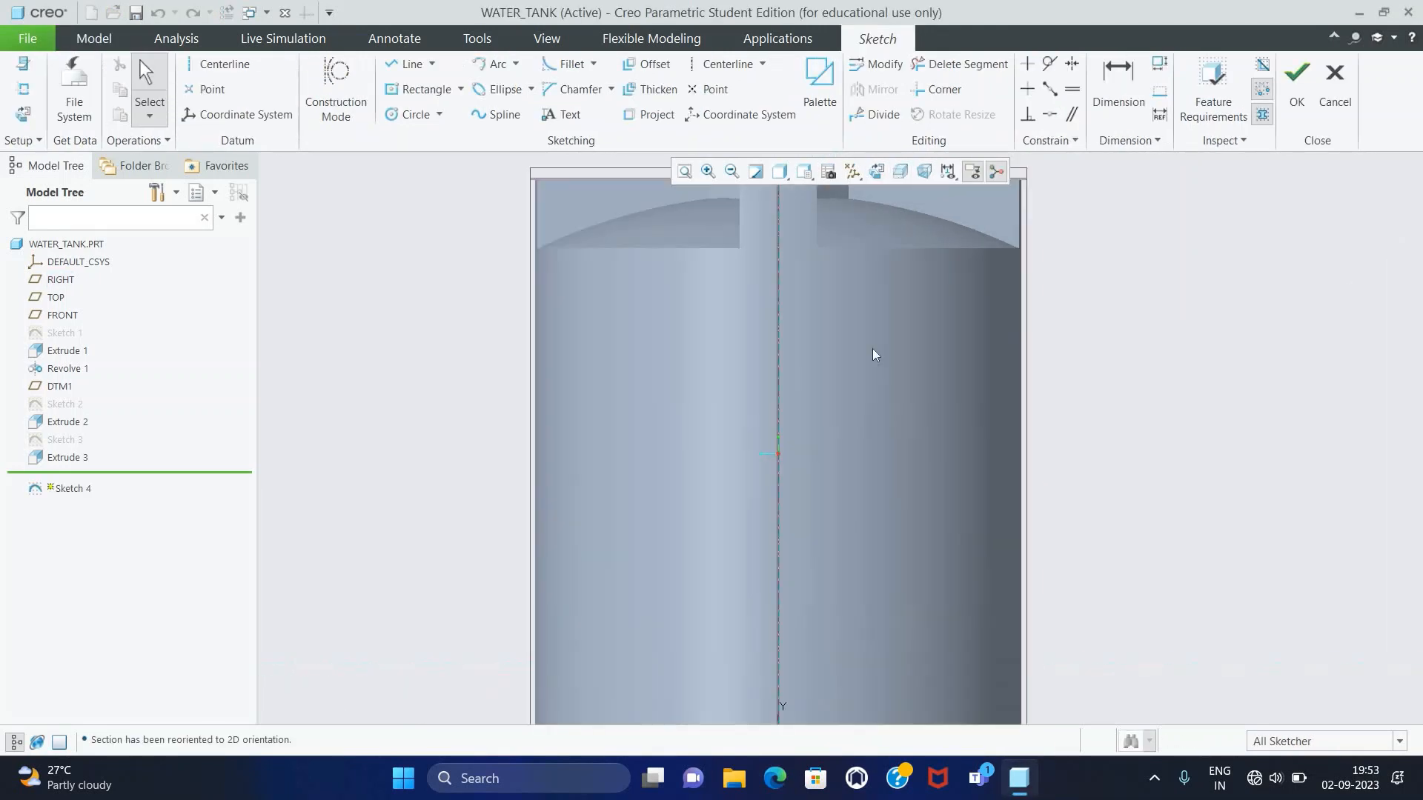
# - Sketch a narrow corner rectangle about 4.2 wide and 16.3 high against the outside of the tank wall near its base
pyautogui.click(461, 89)
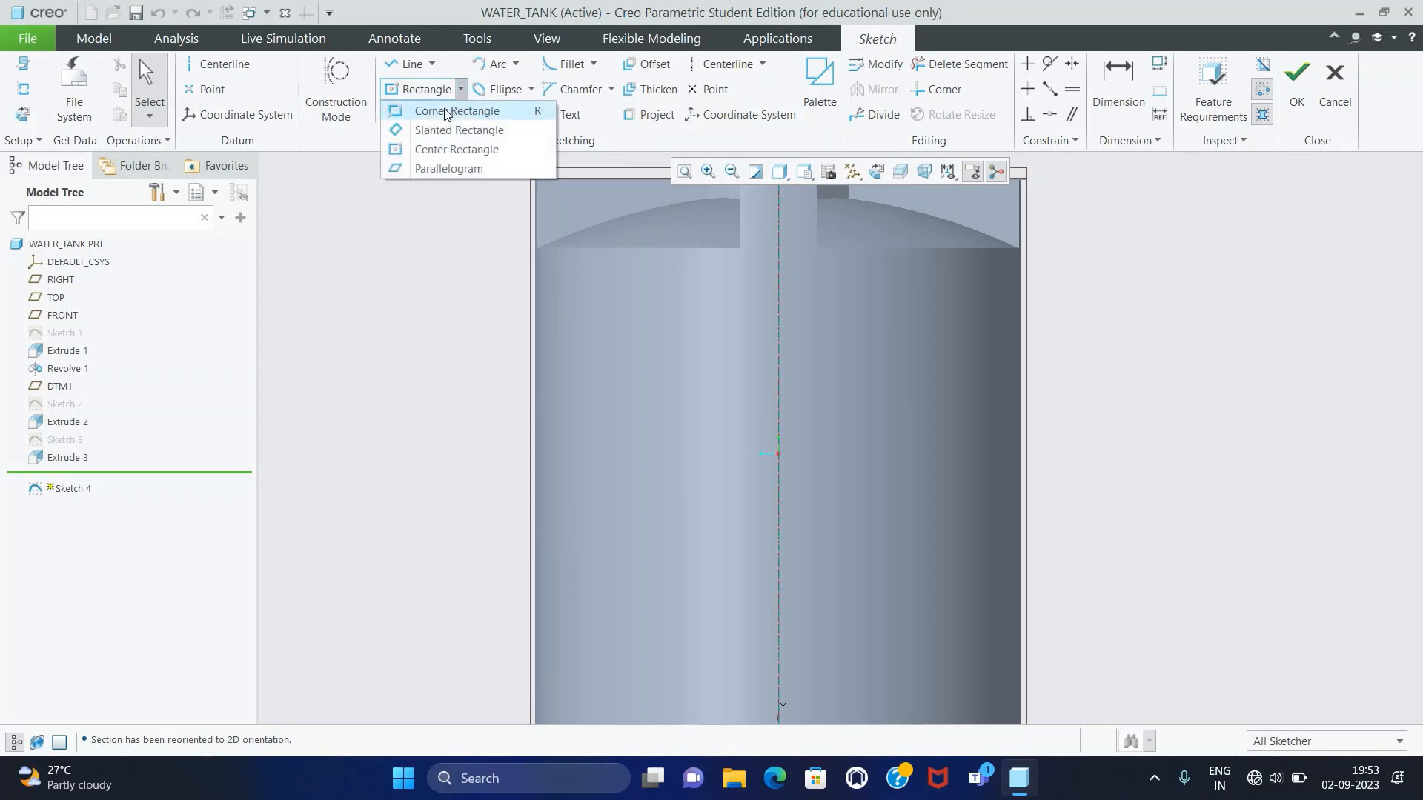
pyautogui.click(460, 111)
pyautogui.scroll(3, 470, 185)
pyautogui.scroll(-1, 808, 460)
pyautogui.scroll(-2, 352, 423)
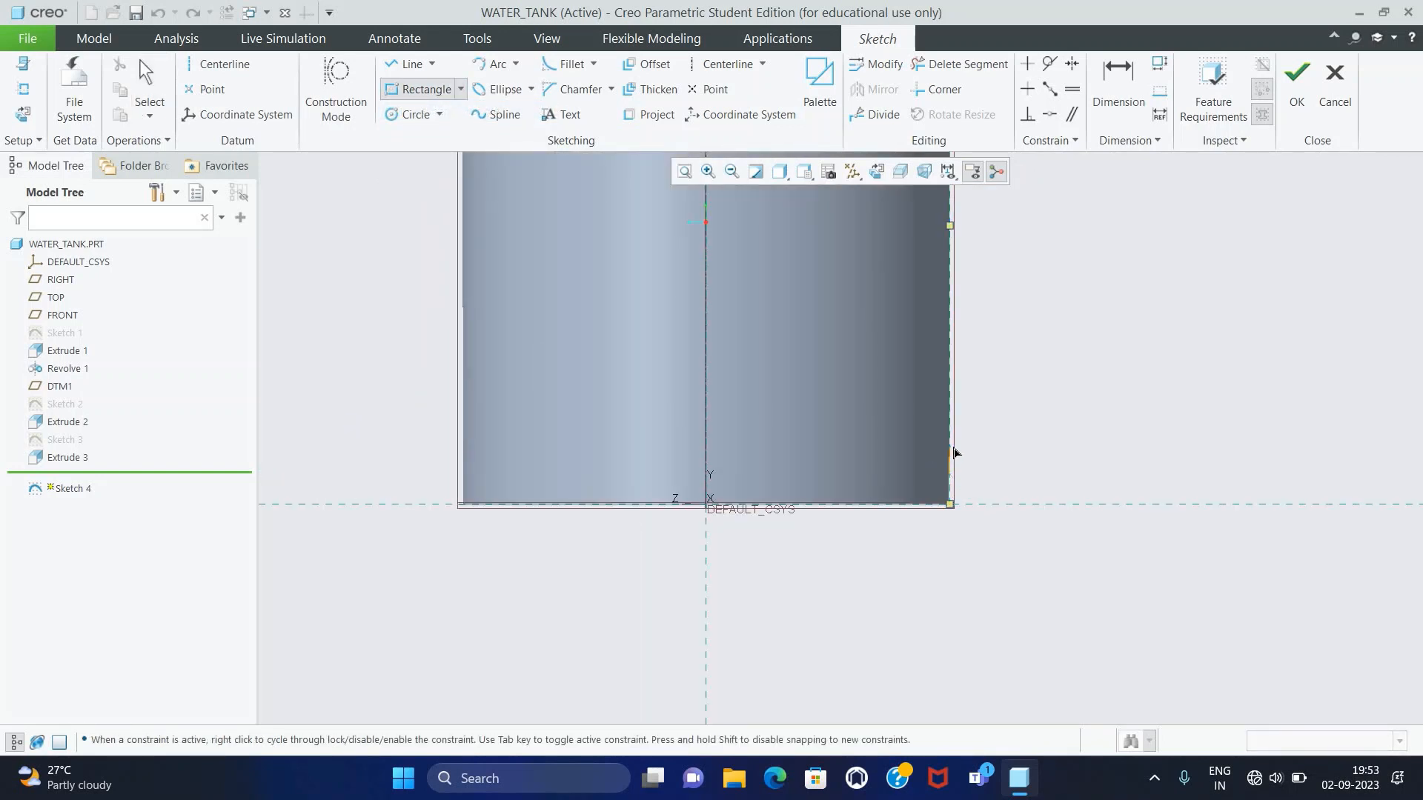
pyautogui.scroll(-2, 956, 452)
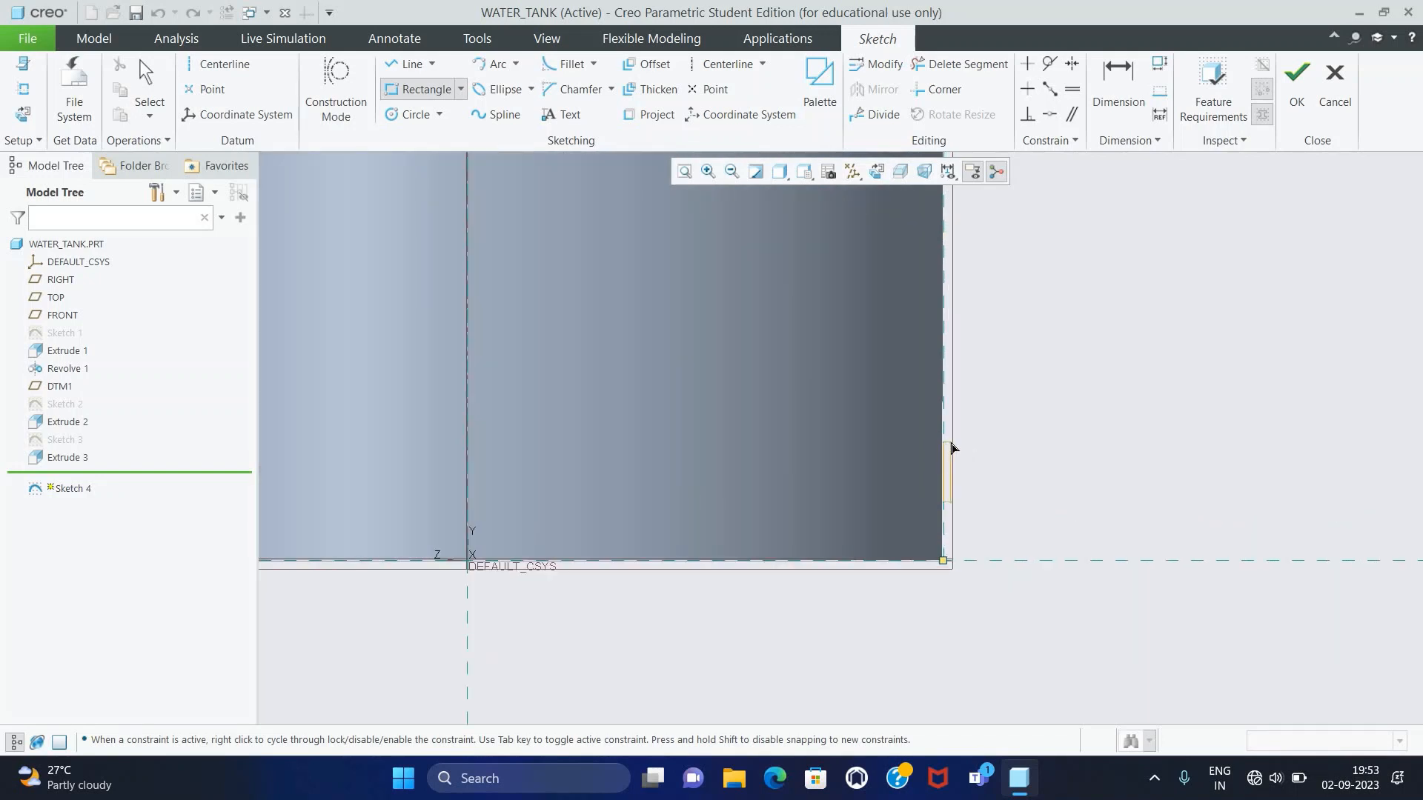
pyautogui.scroll(-2, 797, 369)
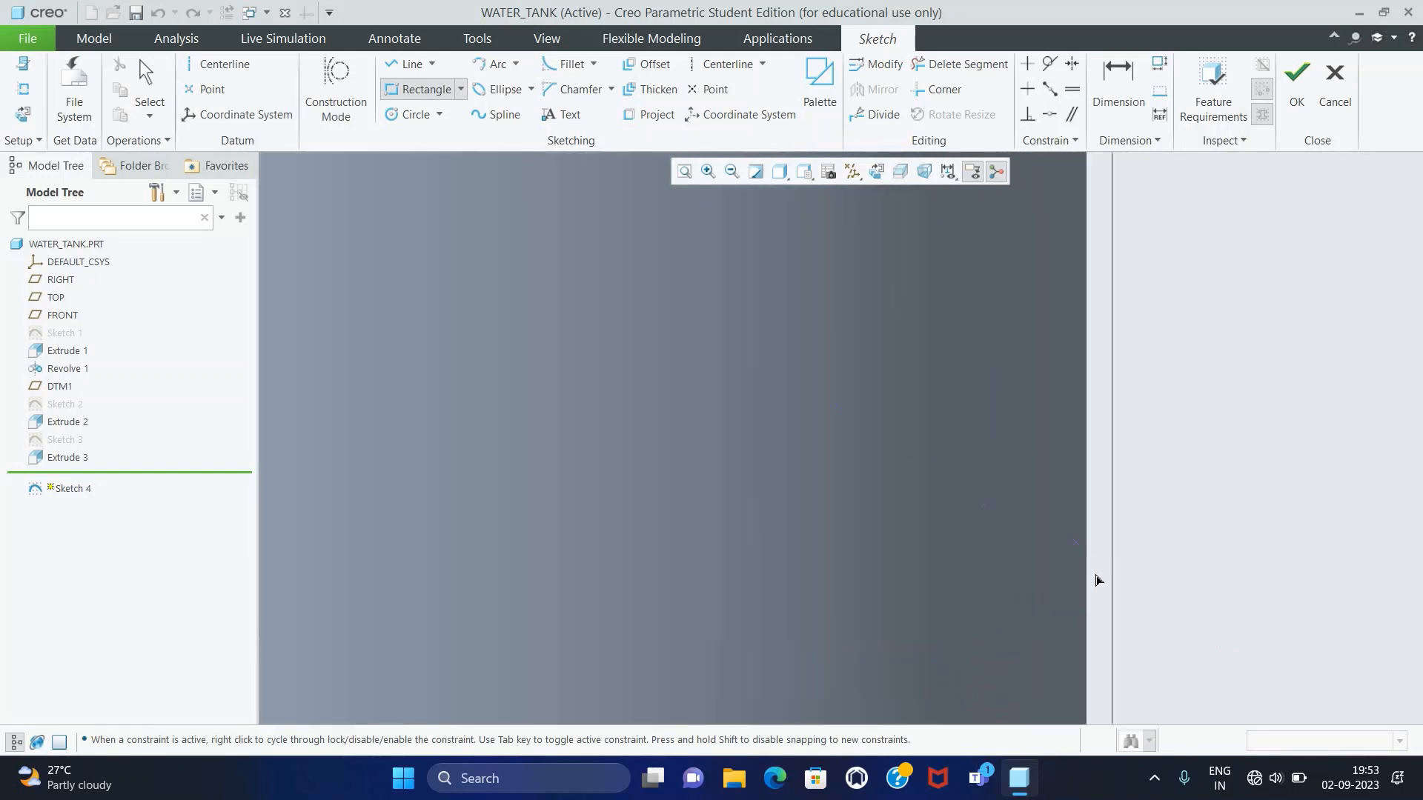
pyautogui.click(1088, 588)
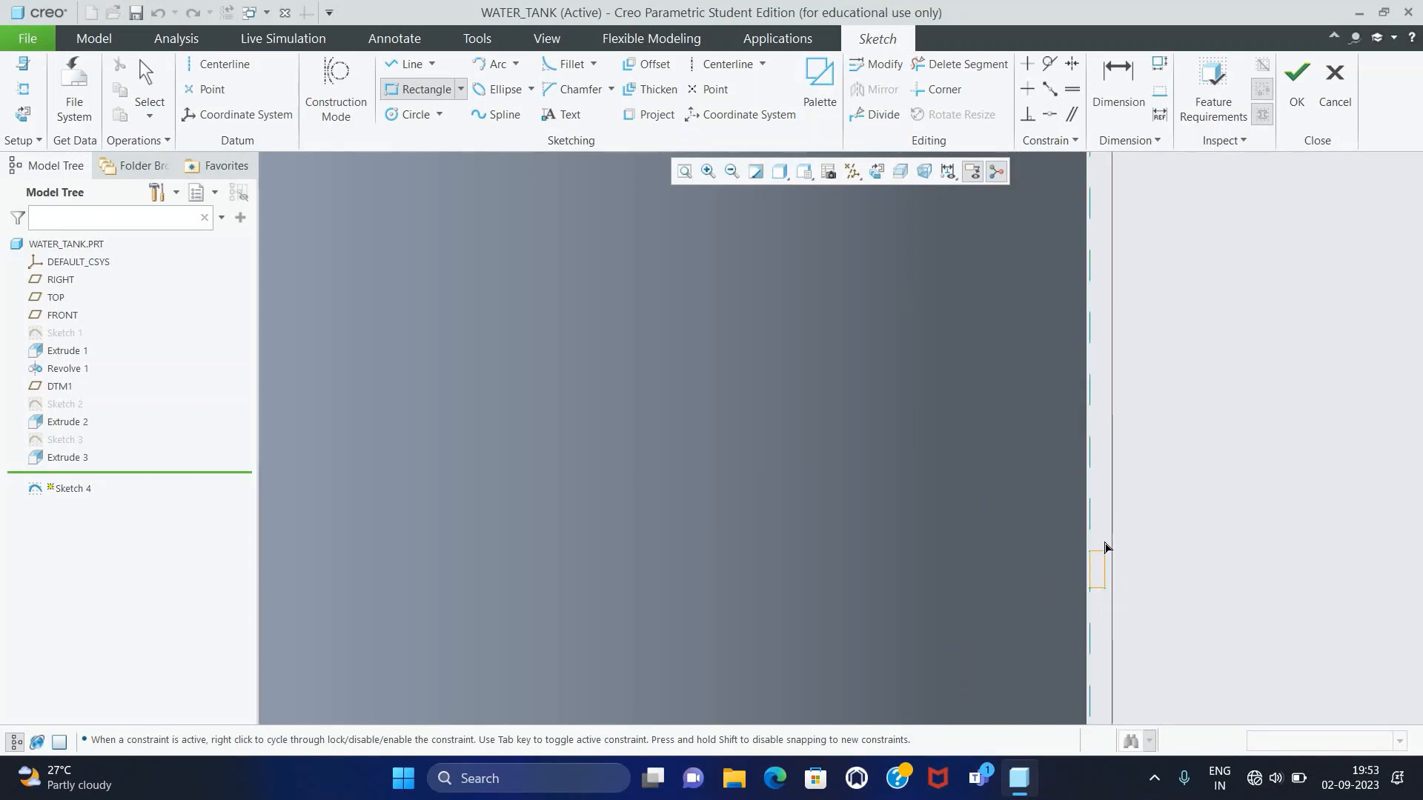
pyautogui.click(1109, 532)
pyautogui.middleClick(1104, 544)
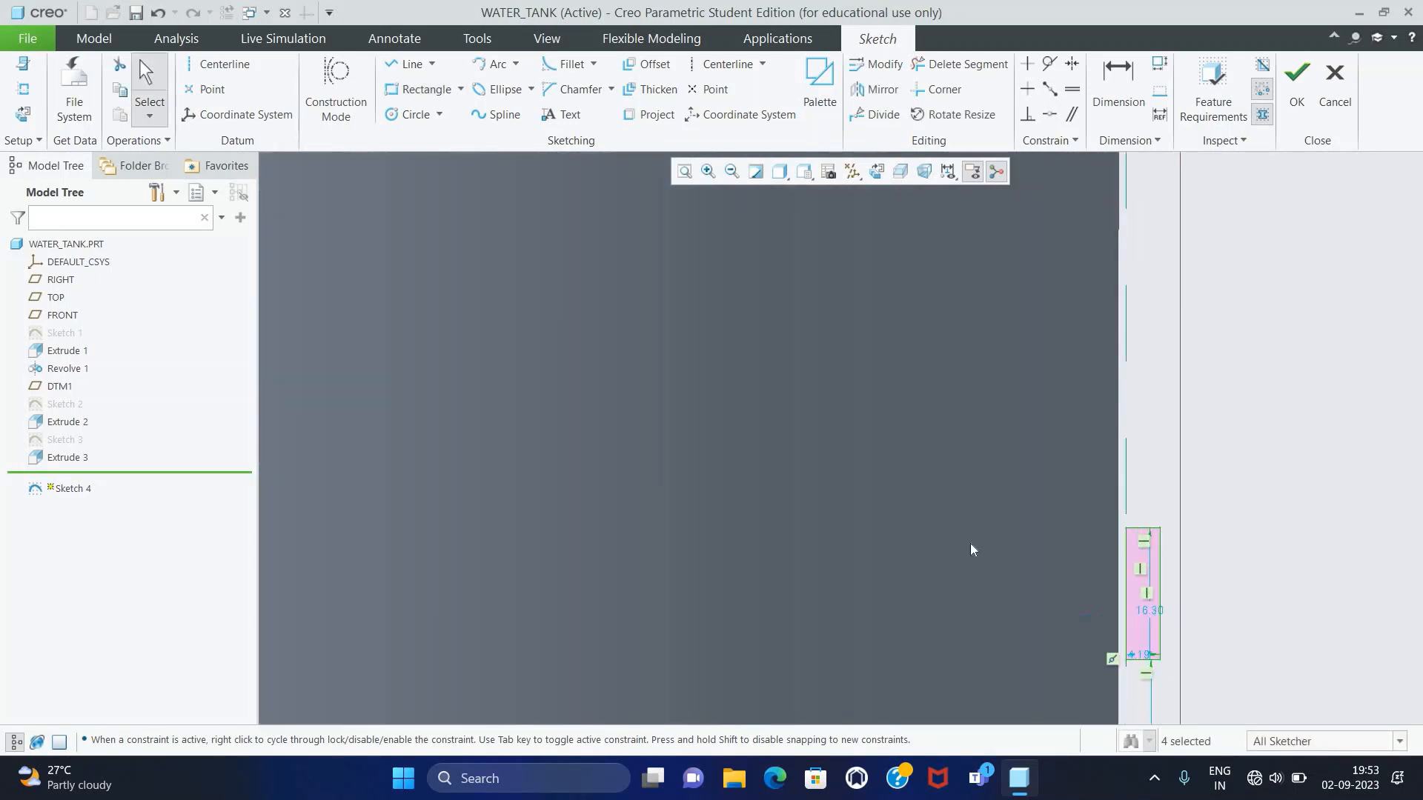
# - Redefine the vertical distance from the tank's base to the rectangle's lower edge
pyautogui.scroll(1, 936, 596)
pyautogui.scroll(1, 936, 592)
pyautogui.scroll(-1, 1006, 634)
pyautogui.doubleClick(975, 621)
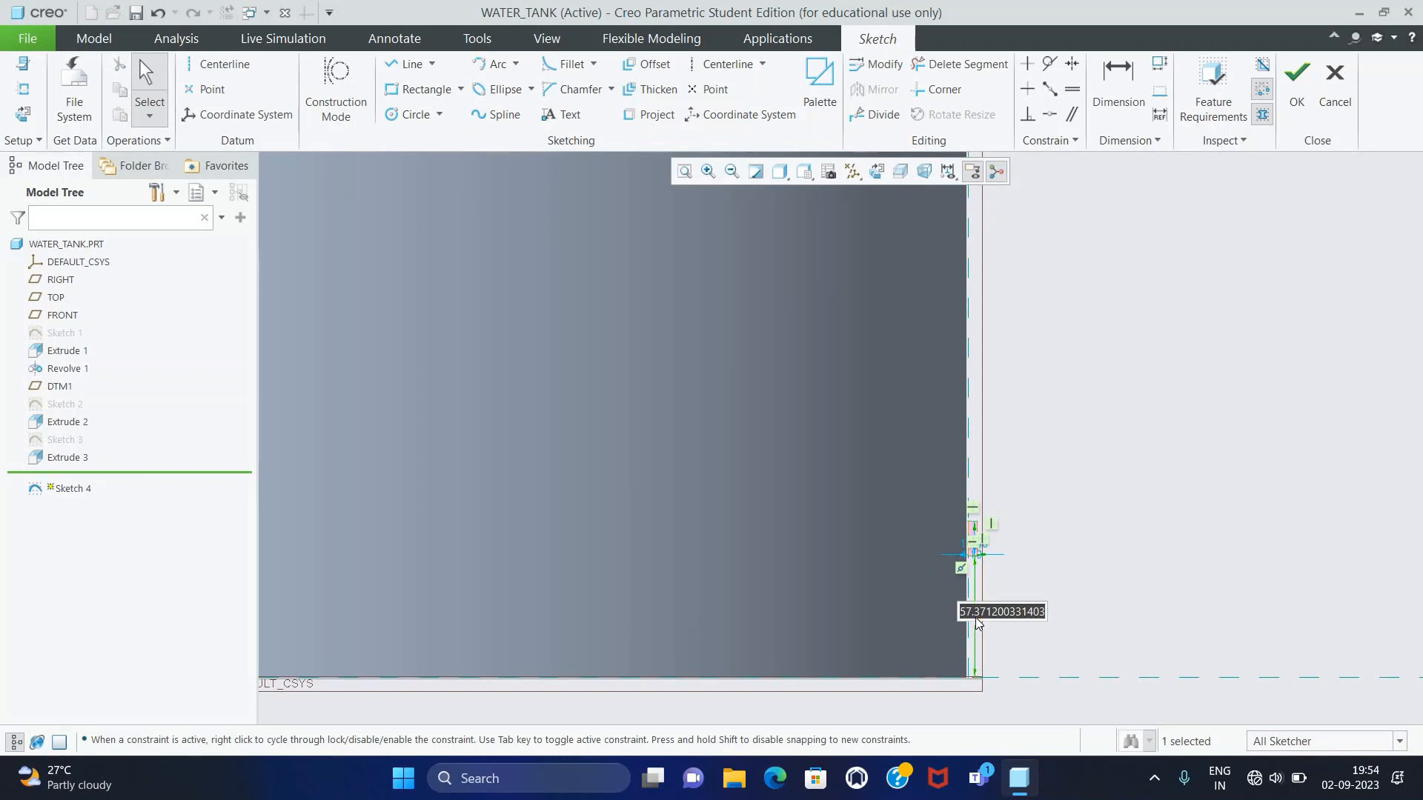
pyautogui.write('16.3')
pyautogui.press('Return')
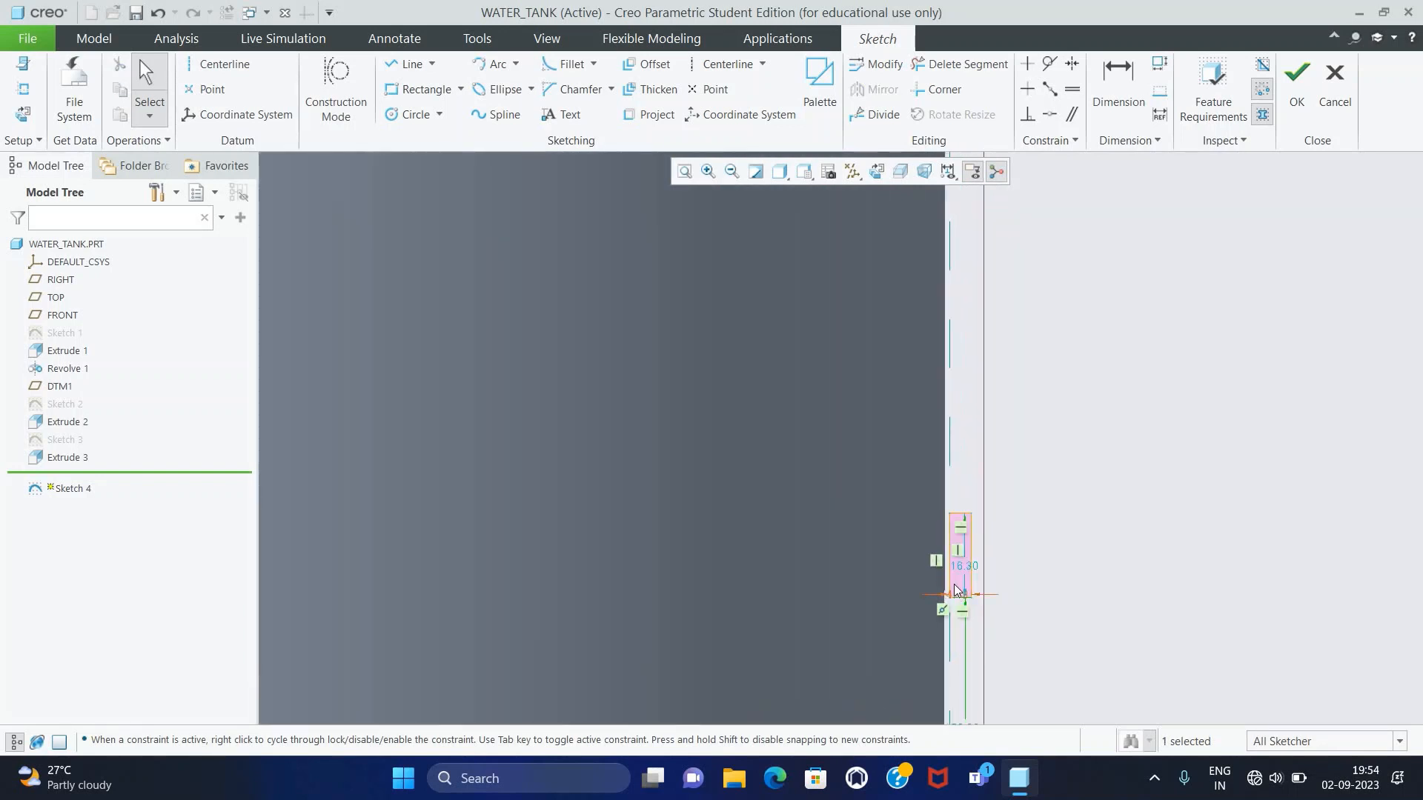
# - Move the rectangle's width dimension below the rectangle and set the width to 8
pyautogui.scroll(-3, 956, 589)
pyautogui.moveTo(967, 602); pyautogui.dragTo(973, 629)
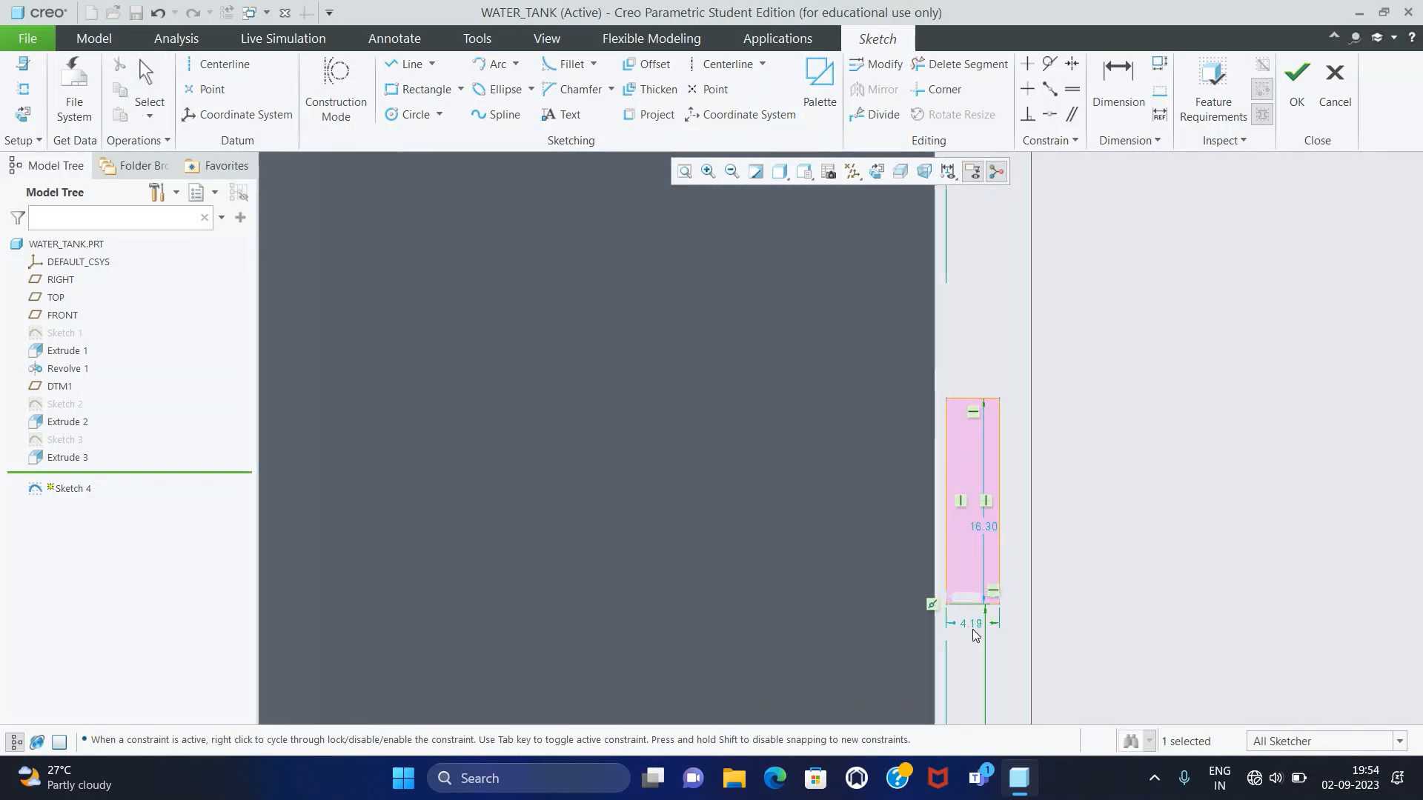
pyautogui.doubleClick(972, 625)
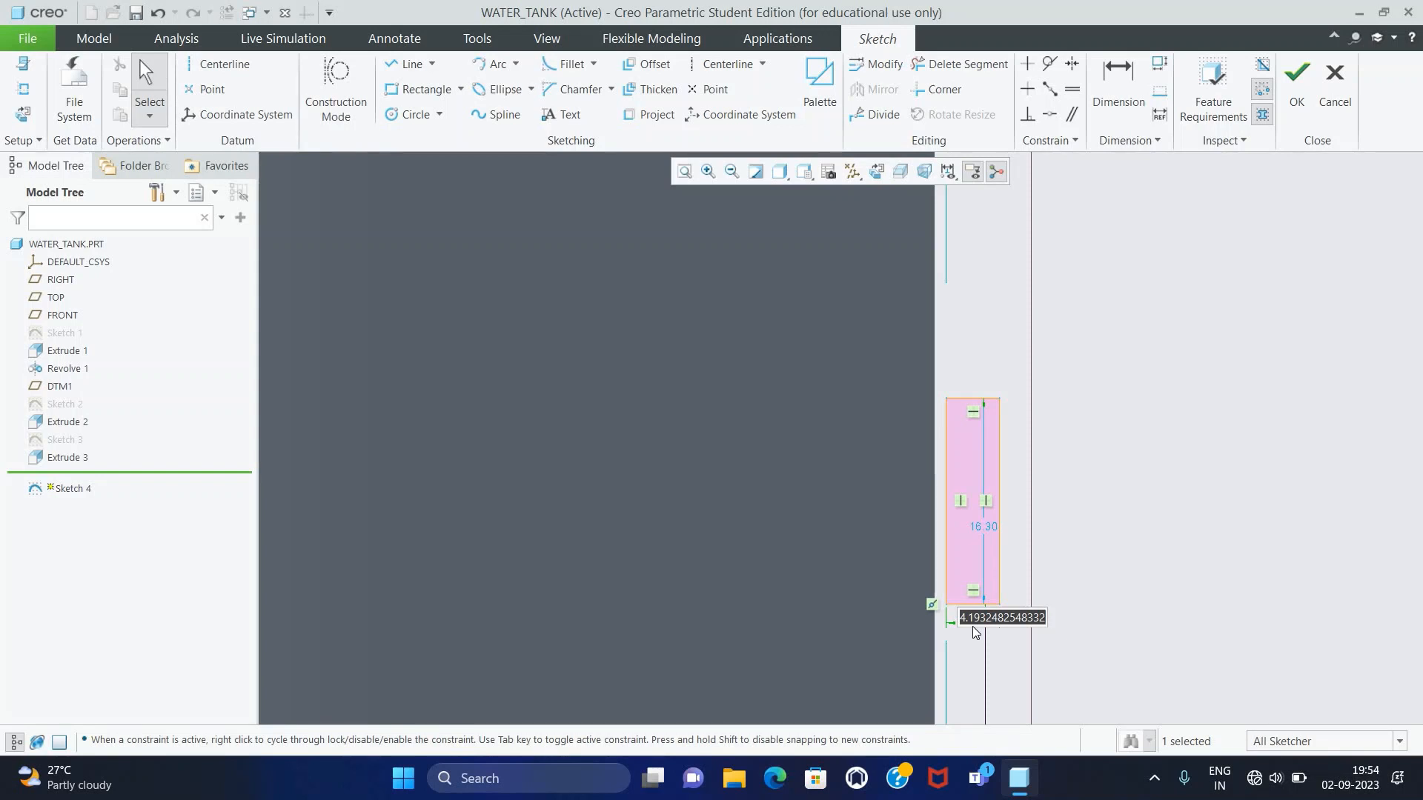
pyautogui.write('8')
pyautogui.press('Return')
pyautogui.scroll(2, 975, 631)
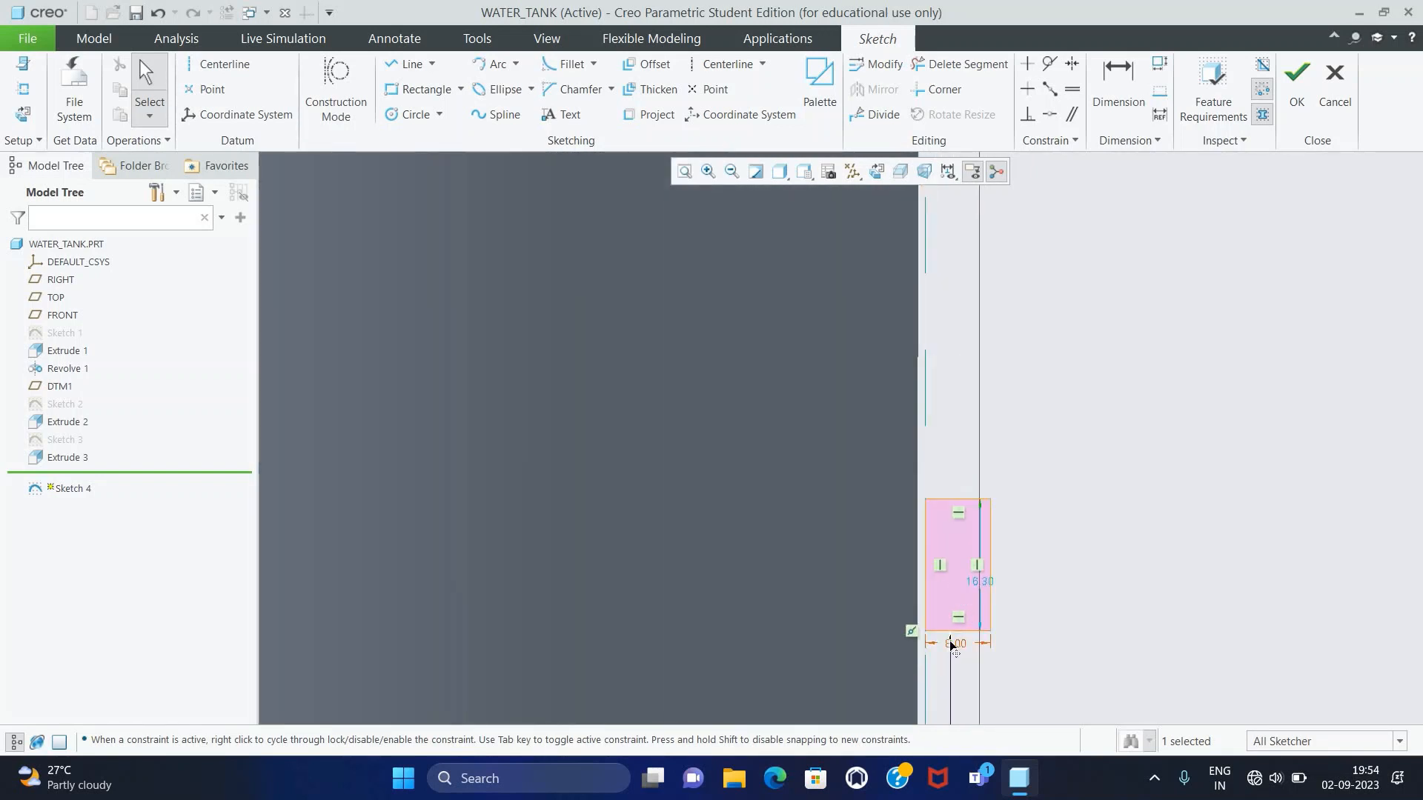
# - Set the wall rectangle's width to 5 and its height to 15, and finish the sketch
pyautogui.doubleClick(949, 643)
pyautogui.write('5')
pyautogui.press('Return')
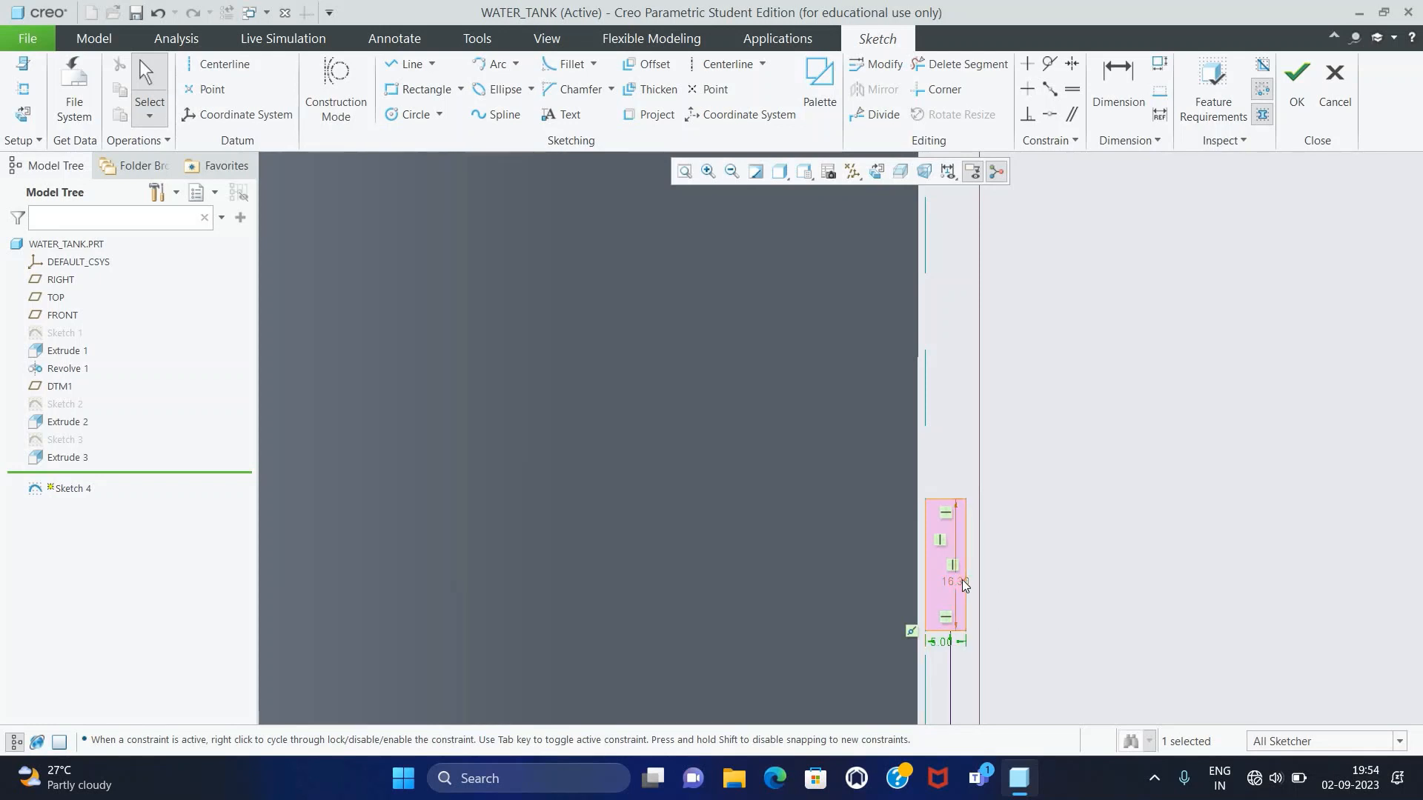
pyautogui.write('15')
pyautogui.press('Return')
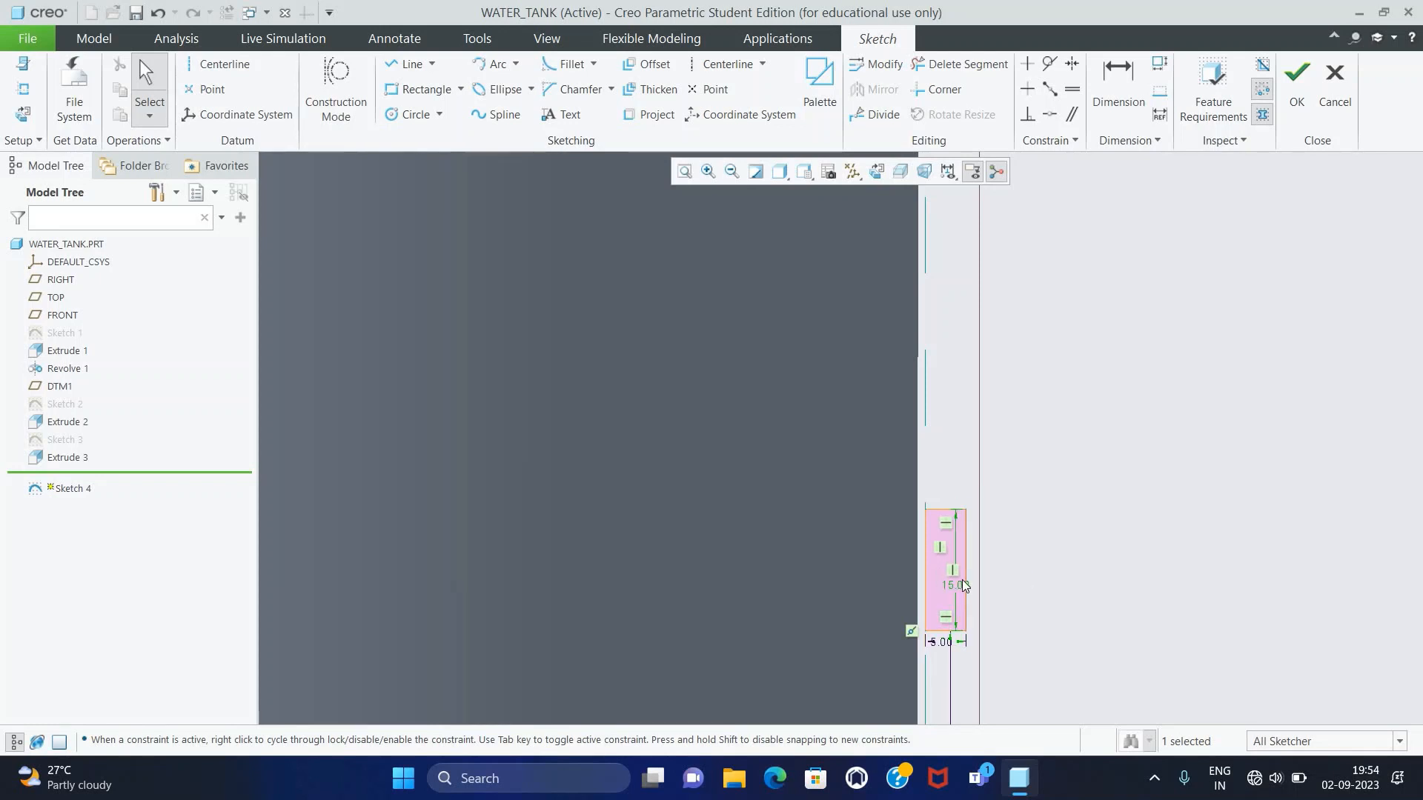
pyautogui.scroll(6, 977, 550)
pyautogui.scroll(-4, 975, 549)
pyautogui.scroll(-2, 945, 616)
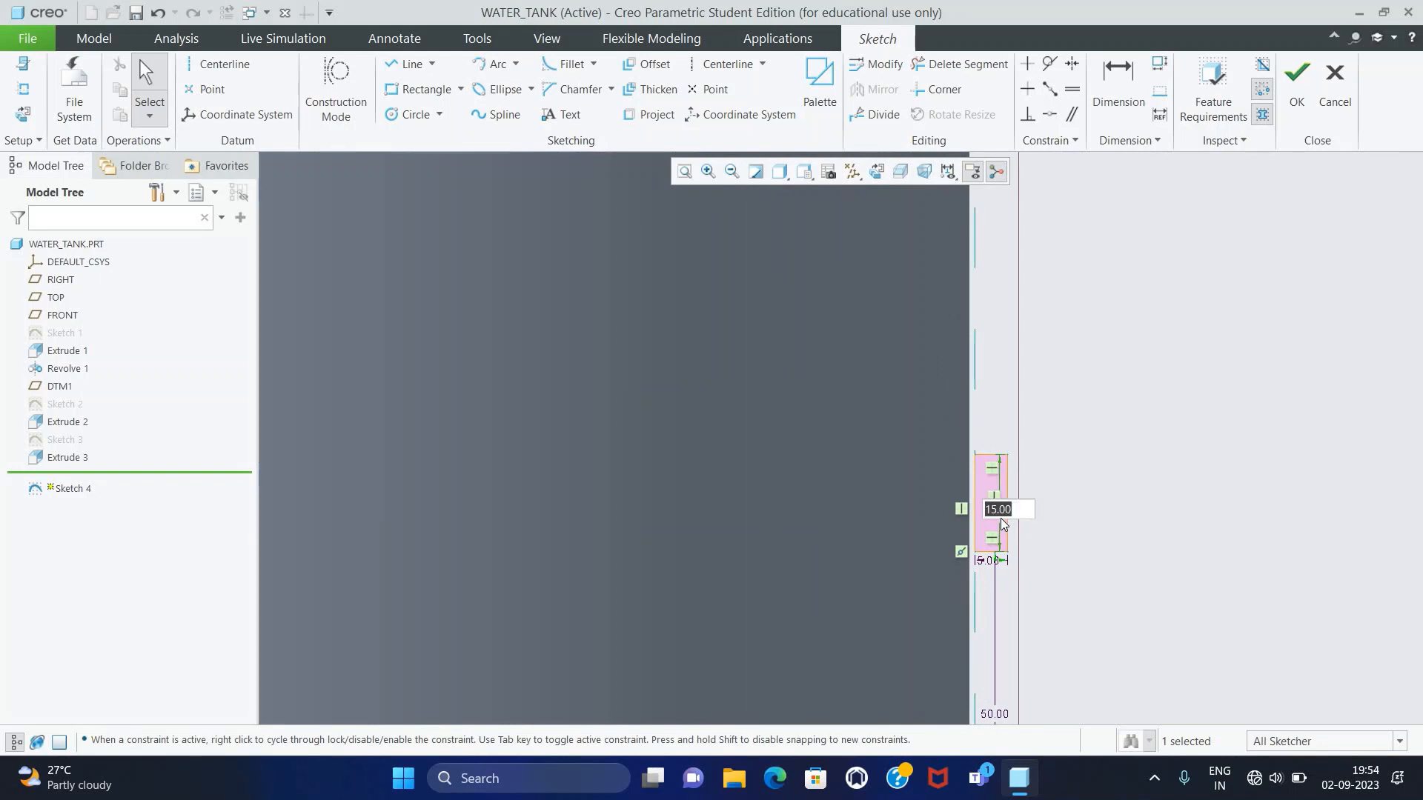
pyautogui.scroll(5, 997, 535)
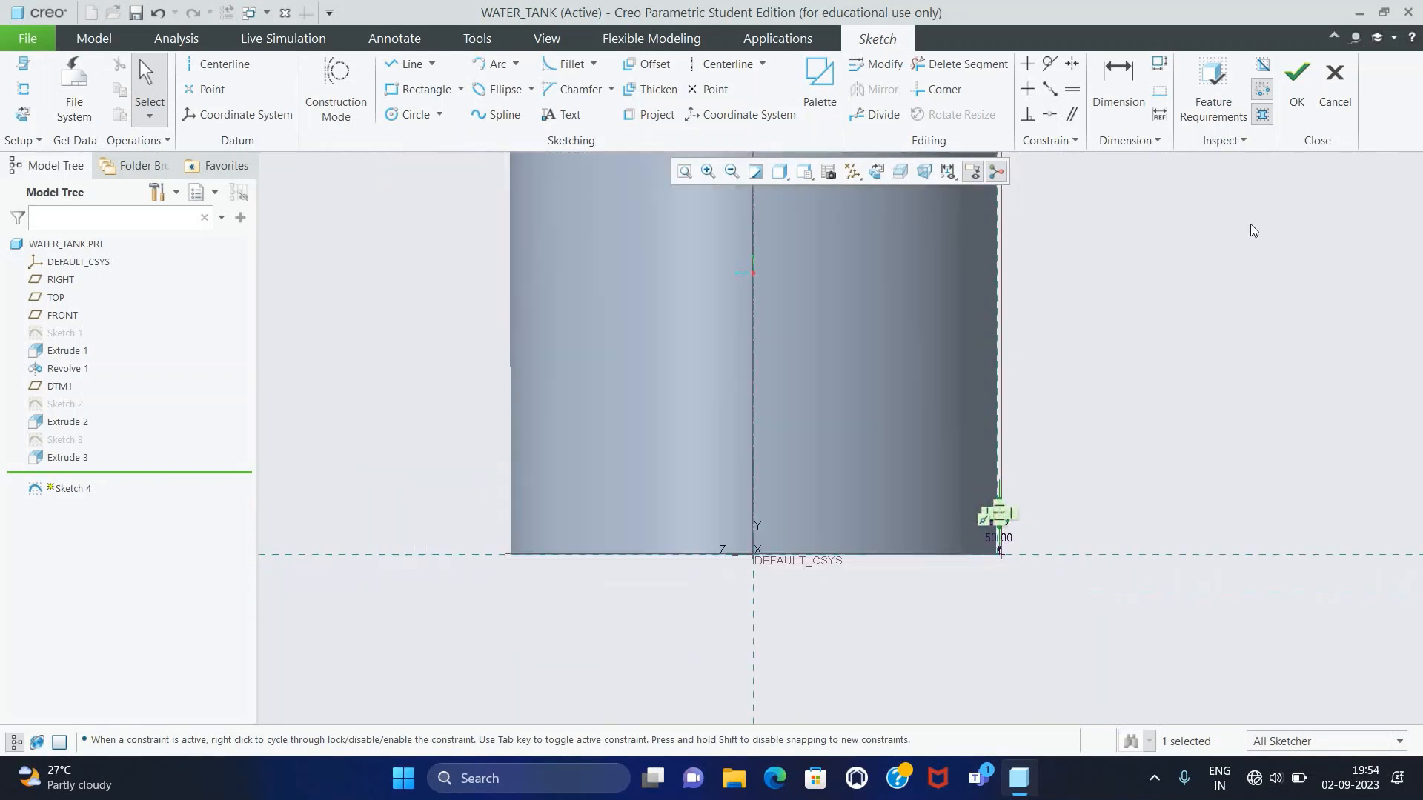
pyautogui.click(1297, 89)
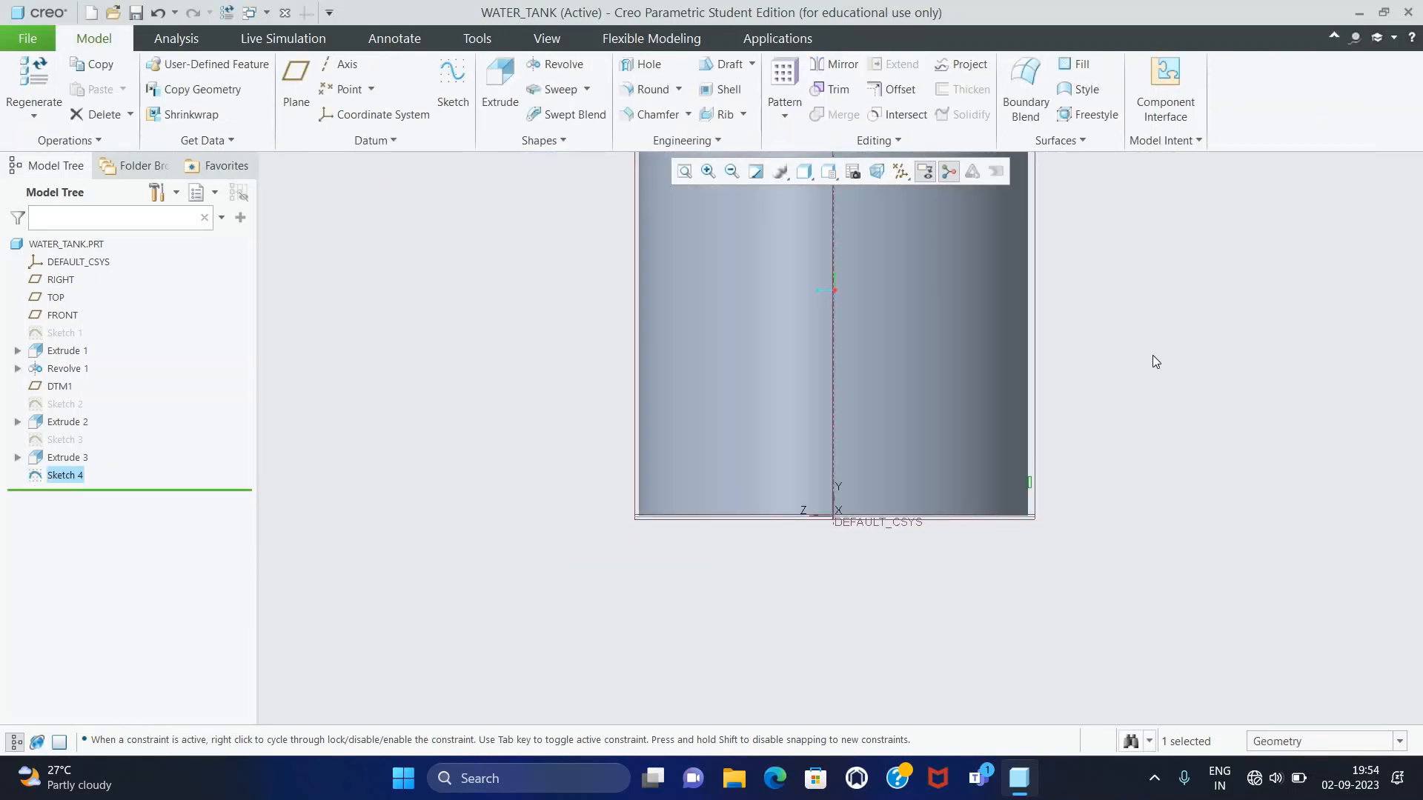
# - Edit the rectangle's sketch to add a vertical centerline through the origin along the tank's axis, and finish it
pyautogui.rightClick(69, 479)
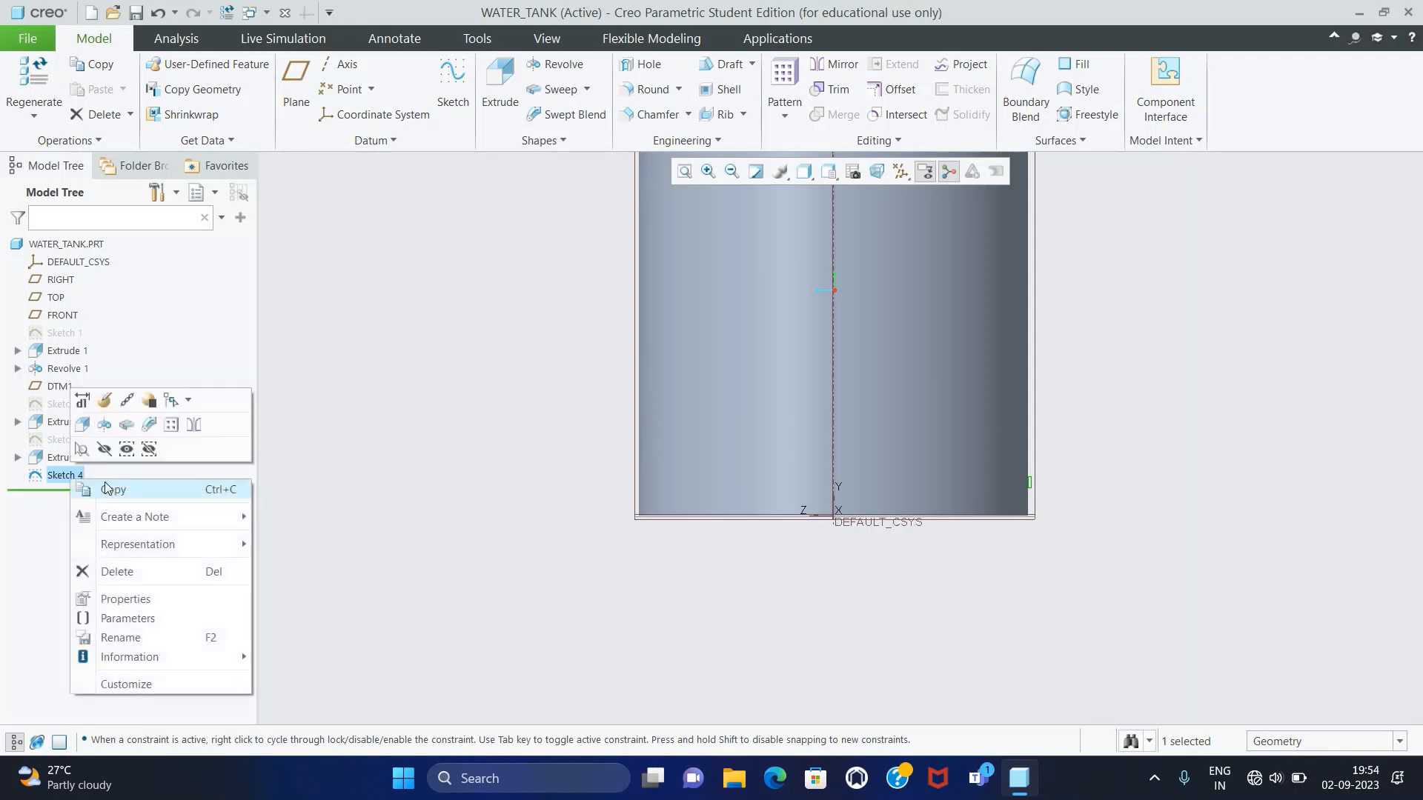
pyautogui.click(105, 398)
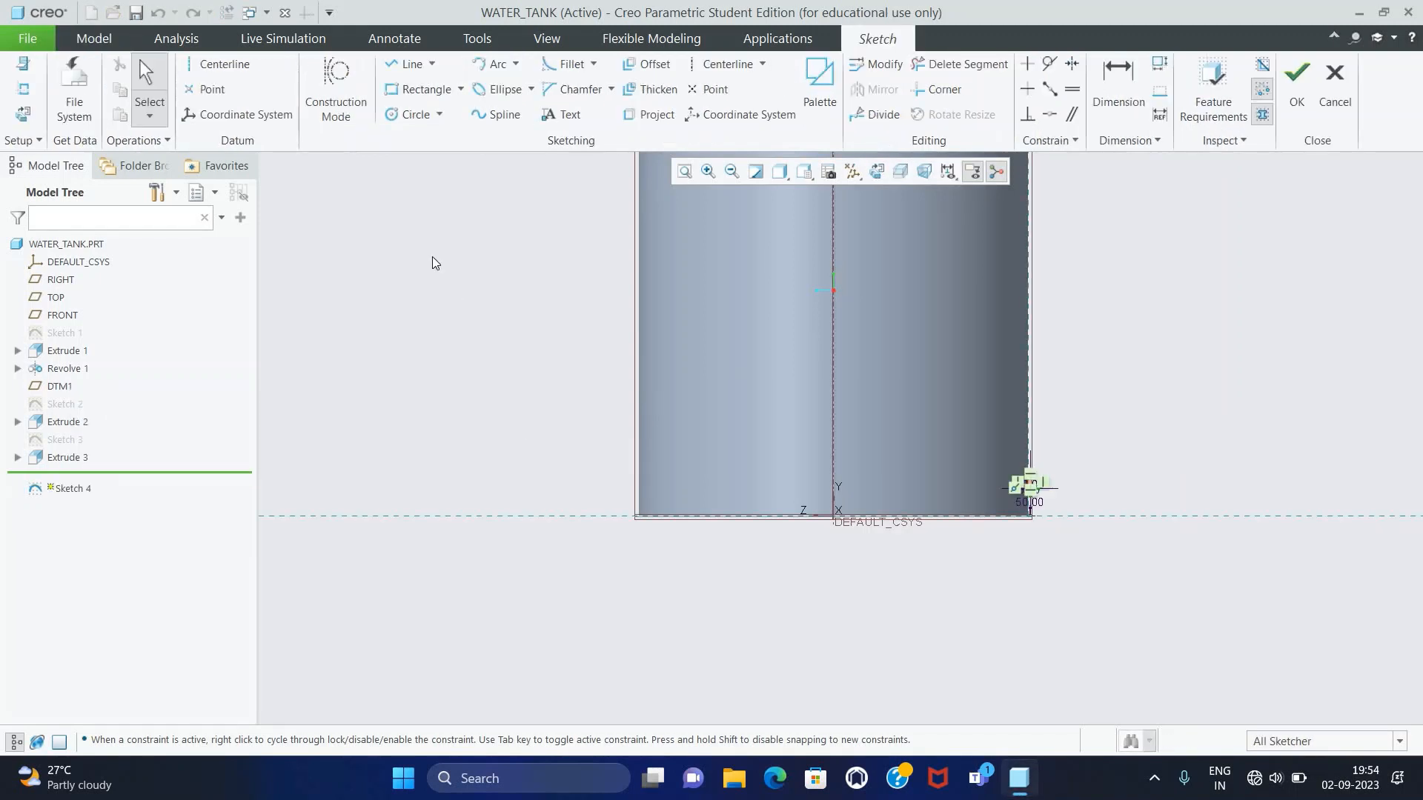
pyautogui.click(722, 63)
pyautogui.click(833, 516)
pyautogui.click(833, 416)
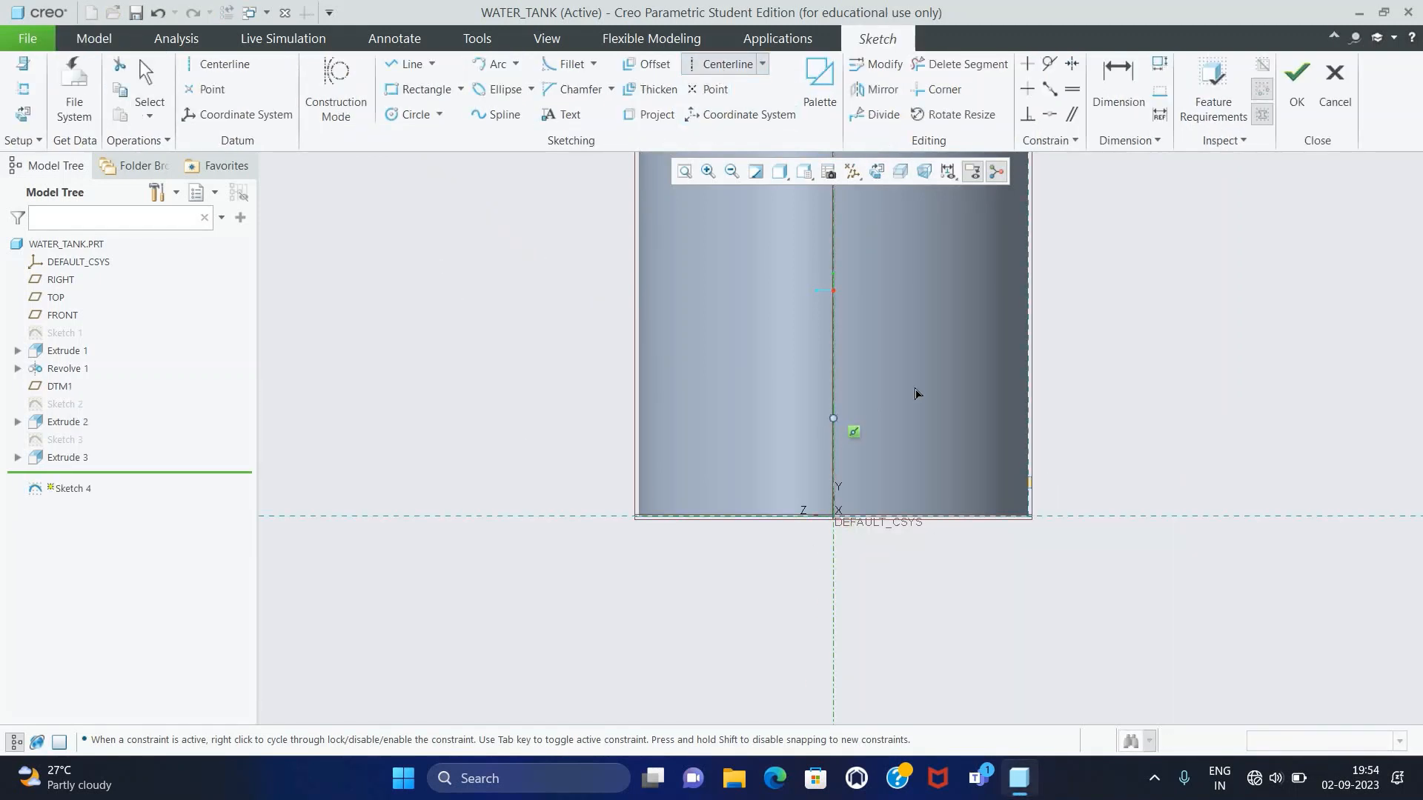
pyautogui.middleClick(1246, 237)
pyautogui.click(1288, 105)
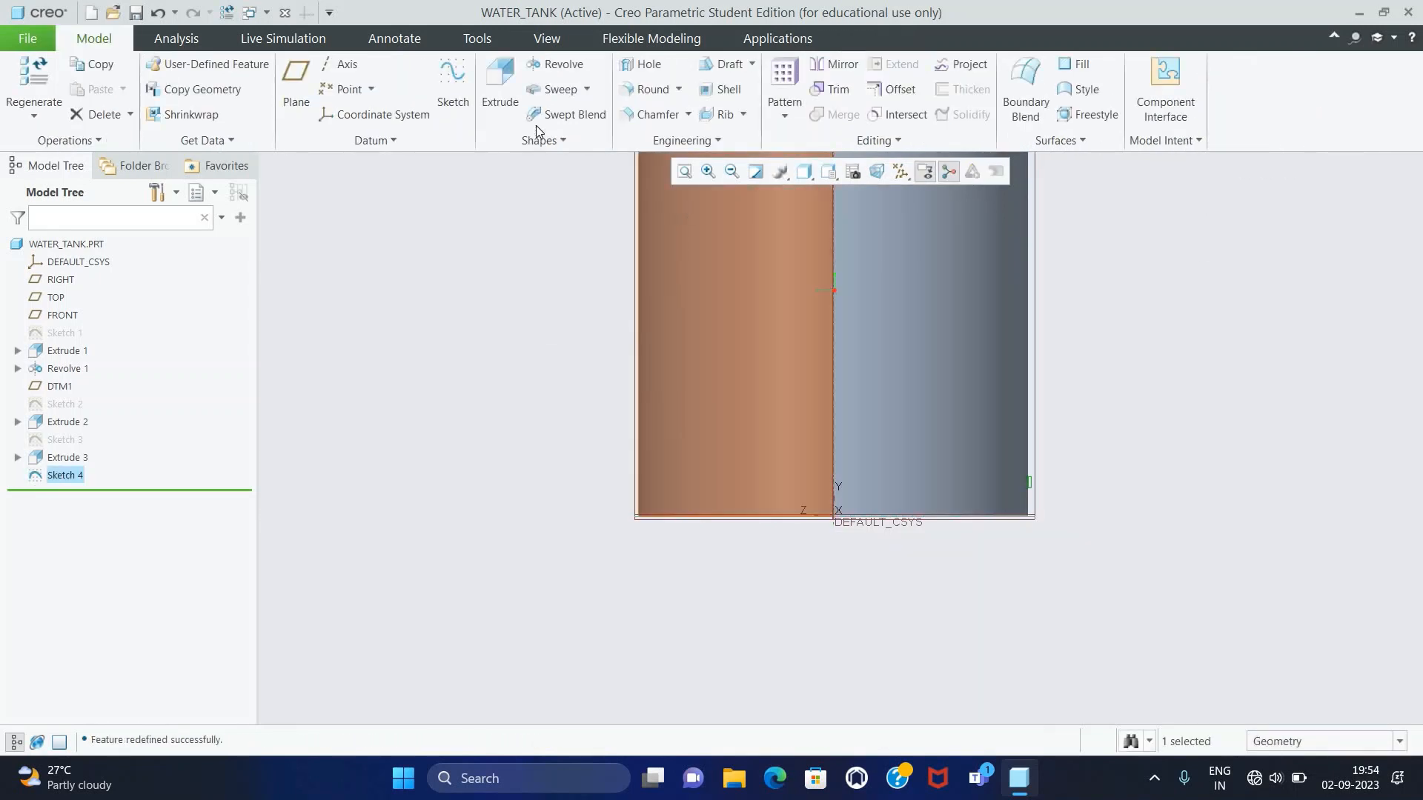
# - Revolve the rectangle sketch 360° about its centerline to form a ring around the tank wall
pyautogui.click(558, 64)
pyautogui.moveTo(438, 495); pyautogui.dragTo(415, 370, button='middle')
pyautogui.click(933, 100)
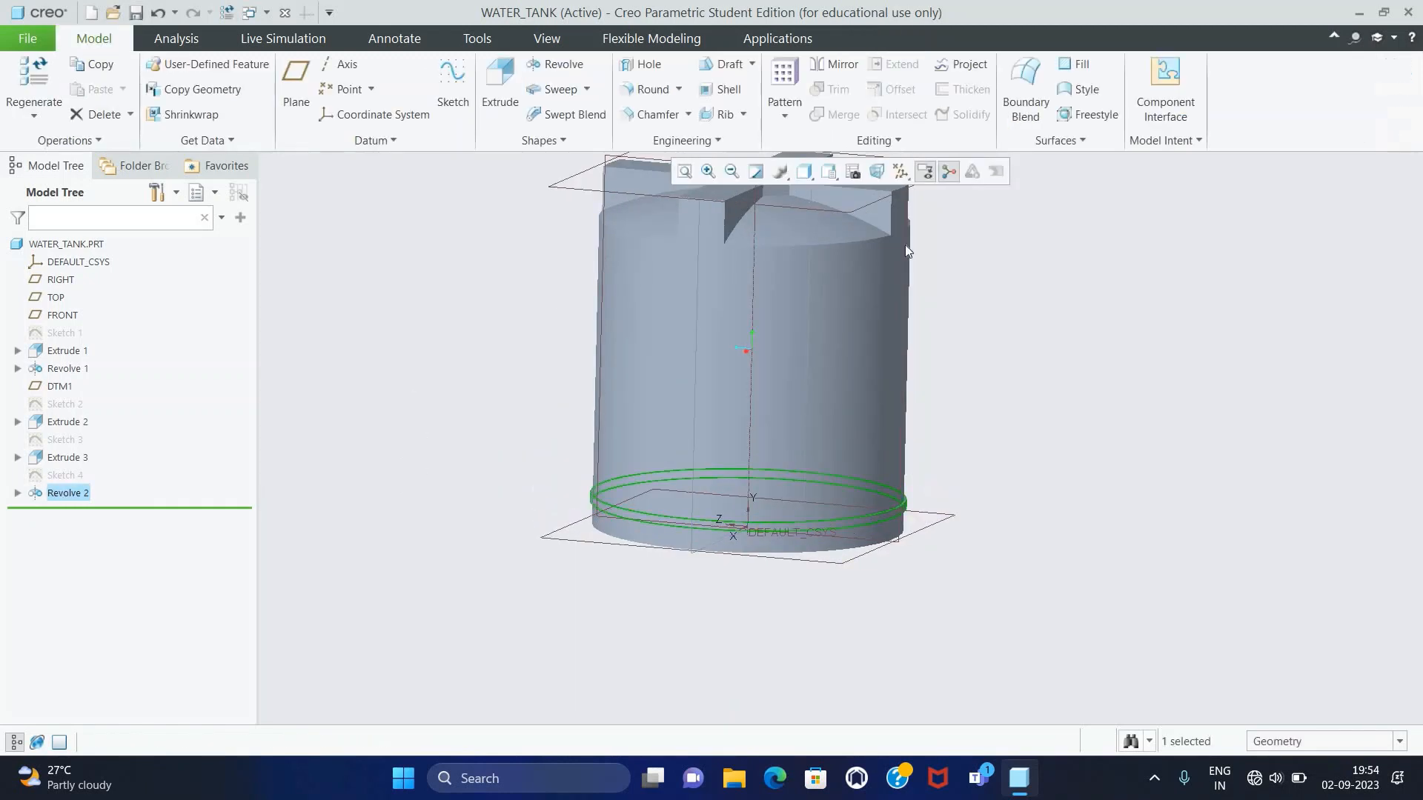
# - Start a Direction pattern of the revolved ring, using the tank's vertical axis as the first direction
pyautogui.click(785, 111)
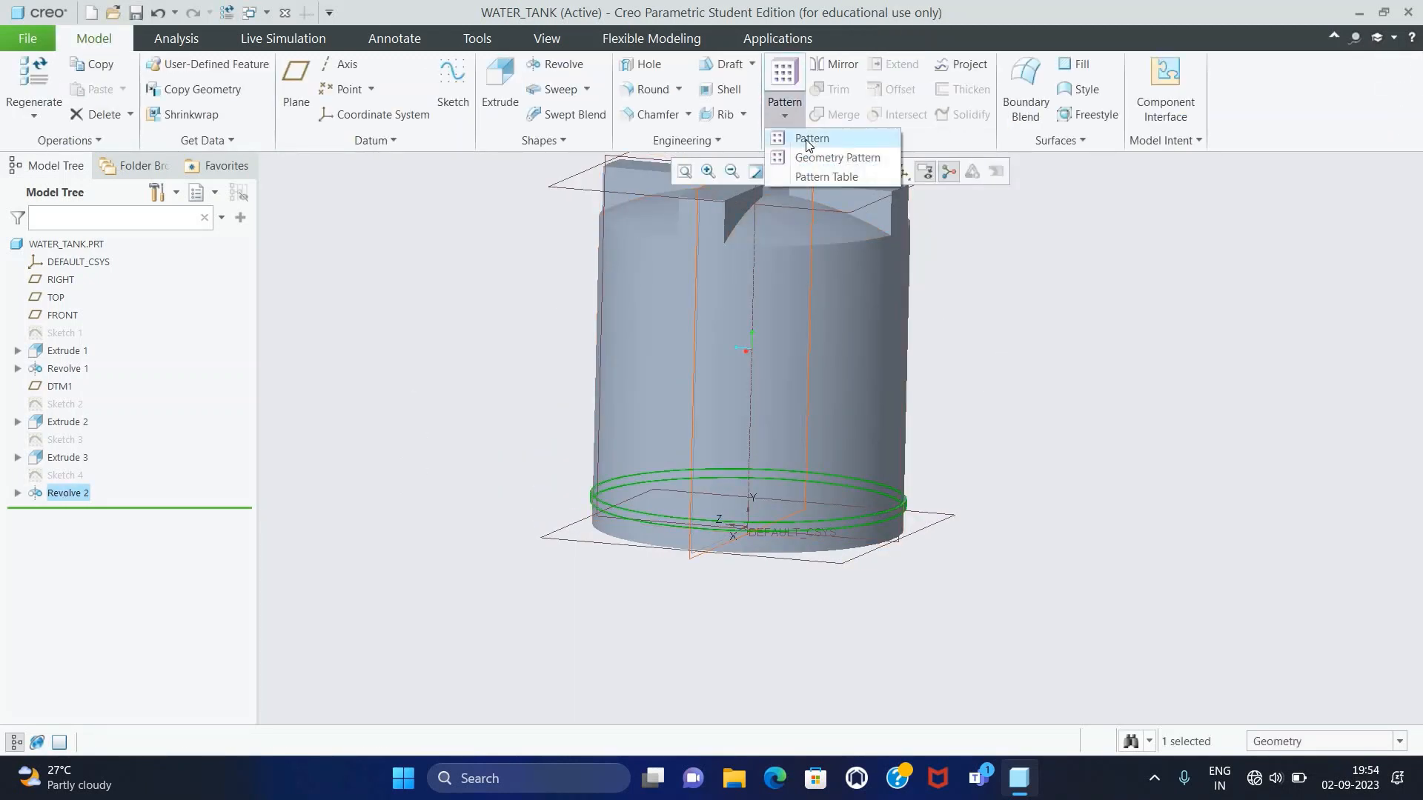
pyautogui.click(810, 139)
pyautogui.click(140, 91)
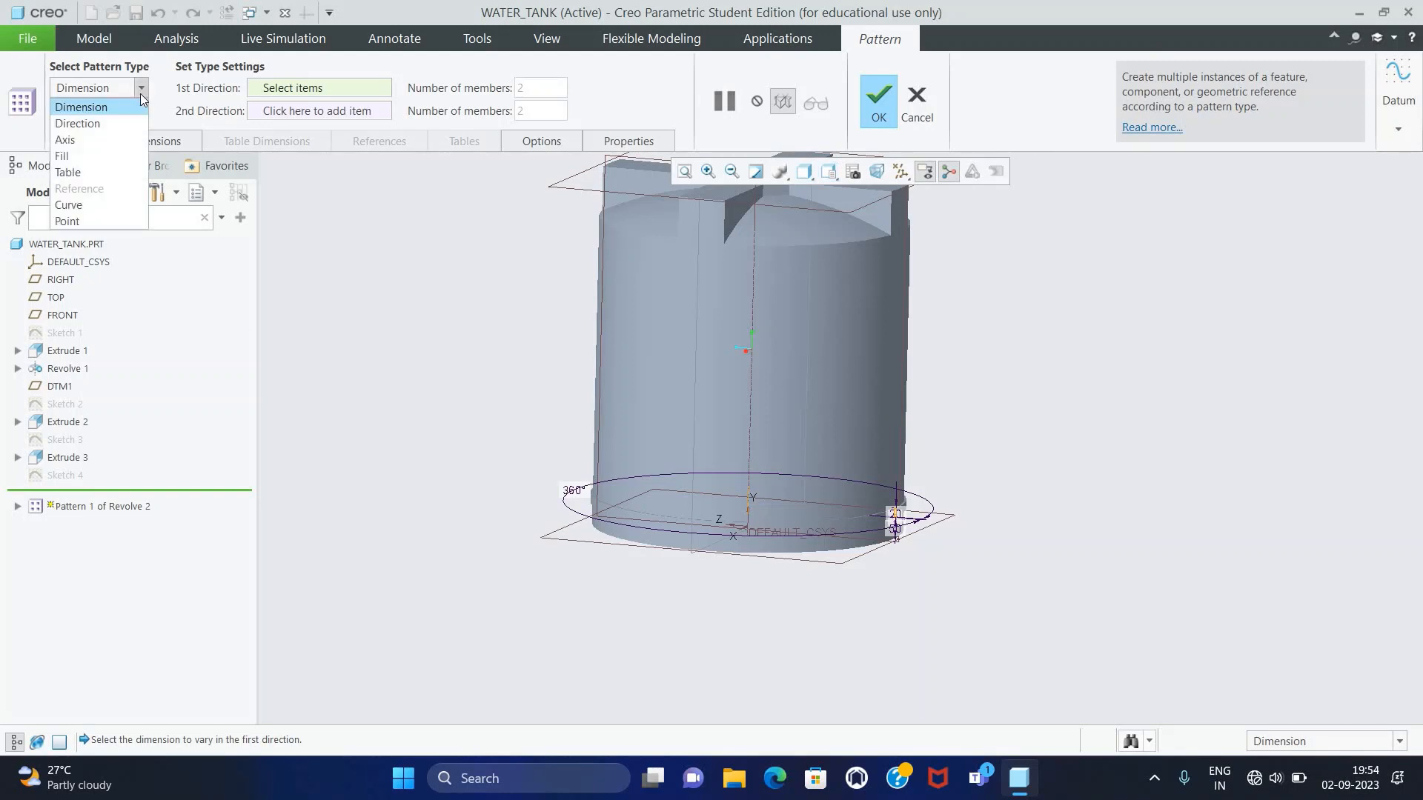
pyautogui.click(115, 122)
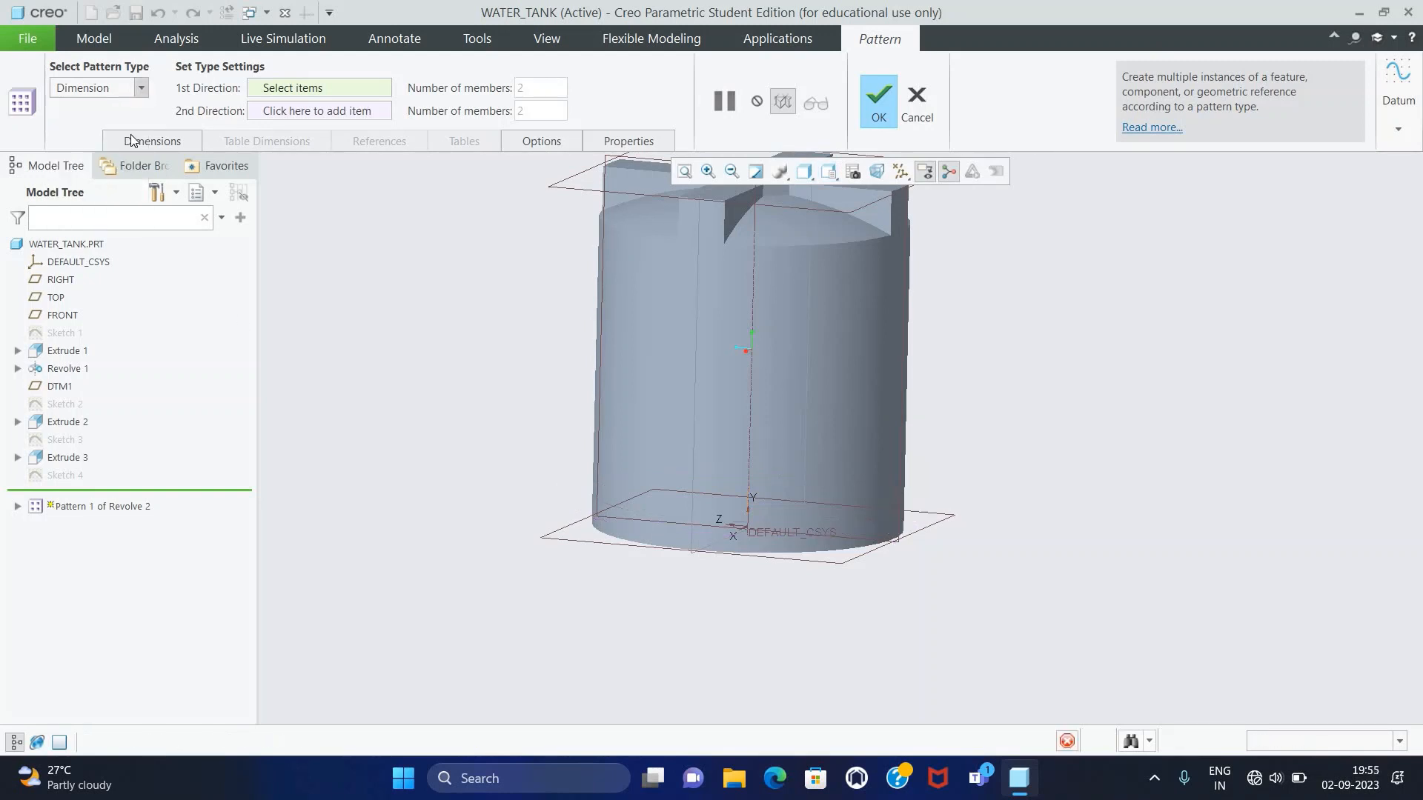
pyautogui.click(753, 291)
pyautogui.moveTo(341, 579); pyautogui.dragTo(372, 579, button='middle')
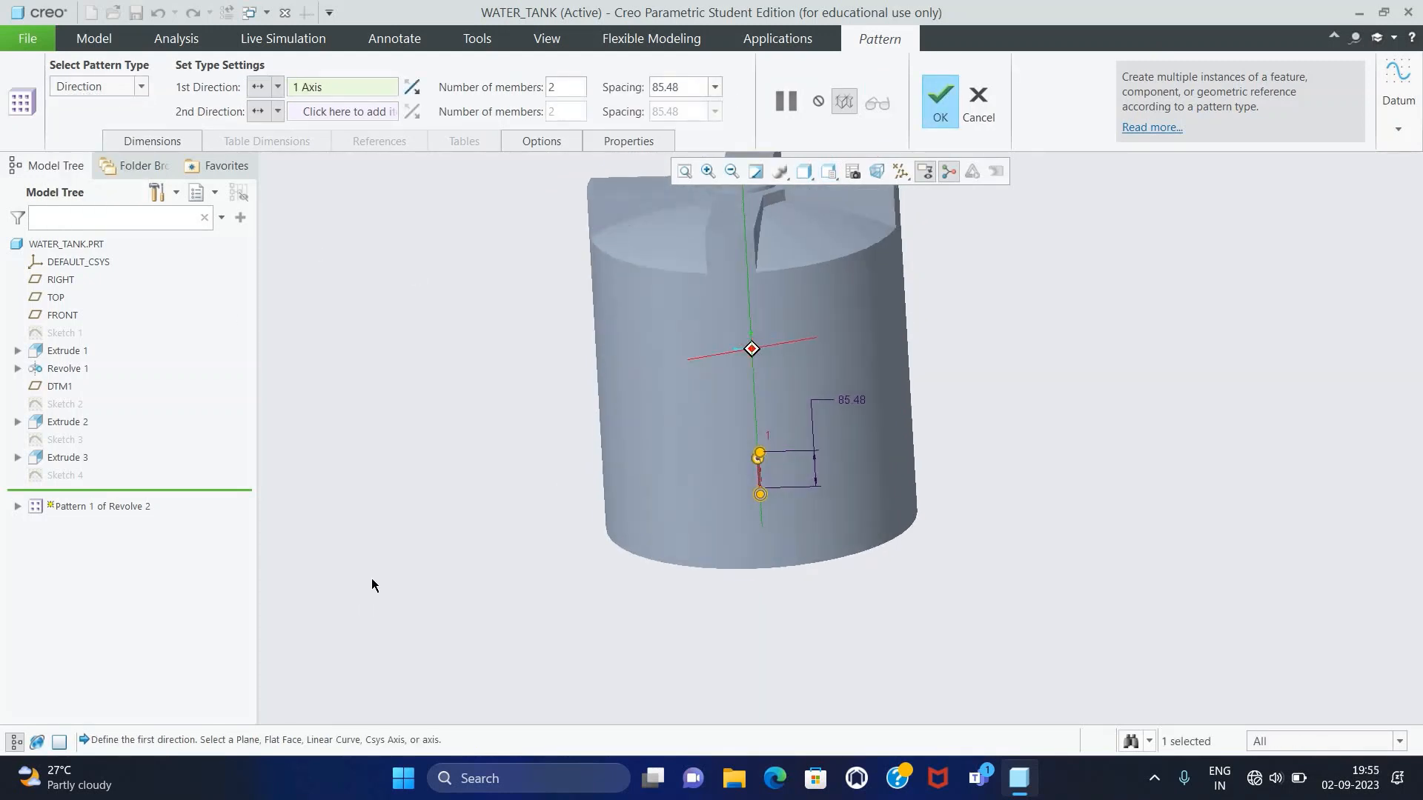
pyautogui.moveTo(362, 474); pyautogui.dragTo(378, 454, button='middle')
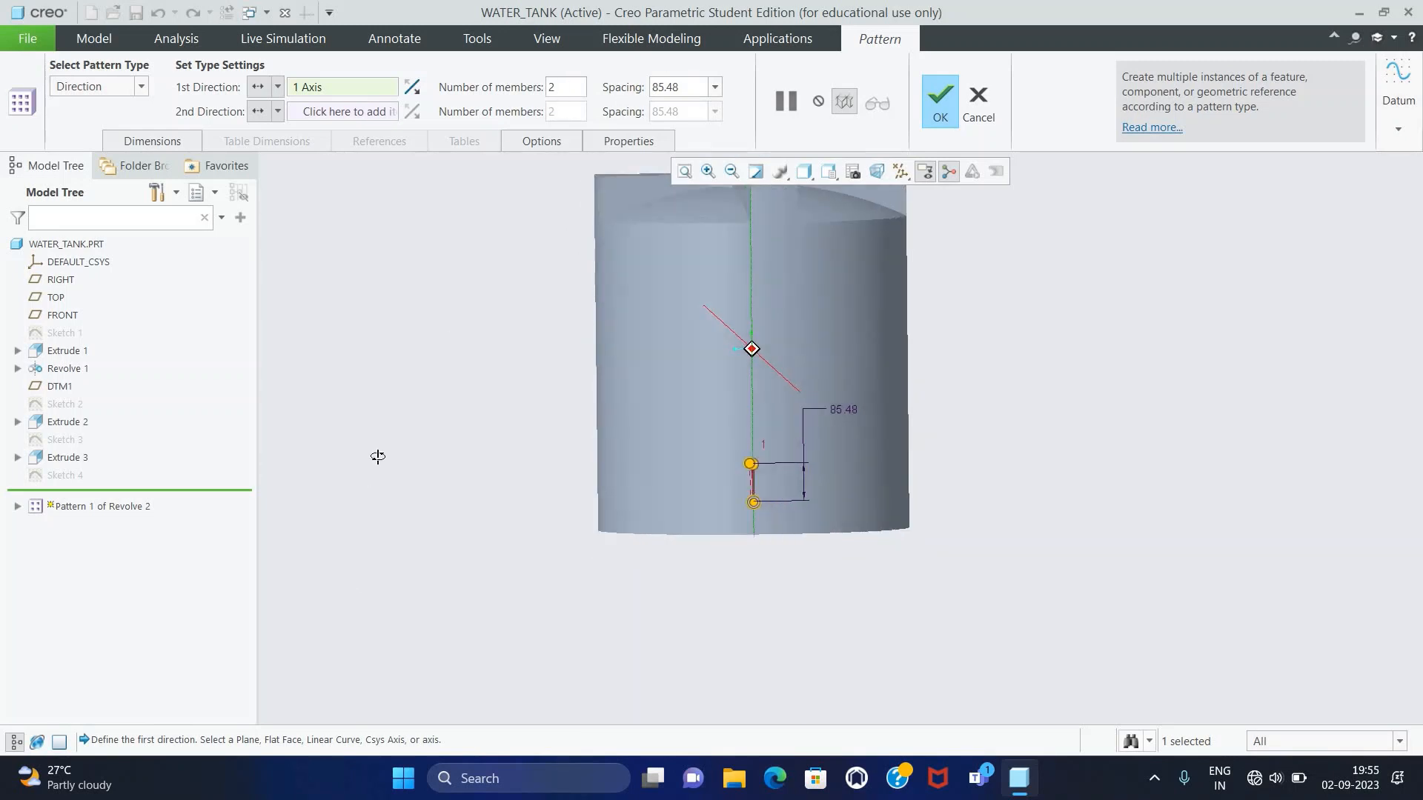
# - Set the ring pattern's spacing to 50 and its number of members to 10
pyautogui.click(697, 83)
pyautogui.write('60')
pyautogui.press('Return')
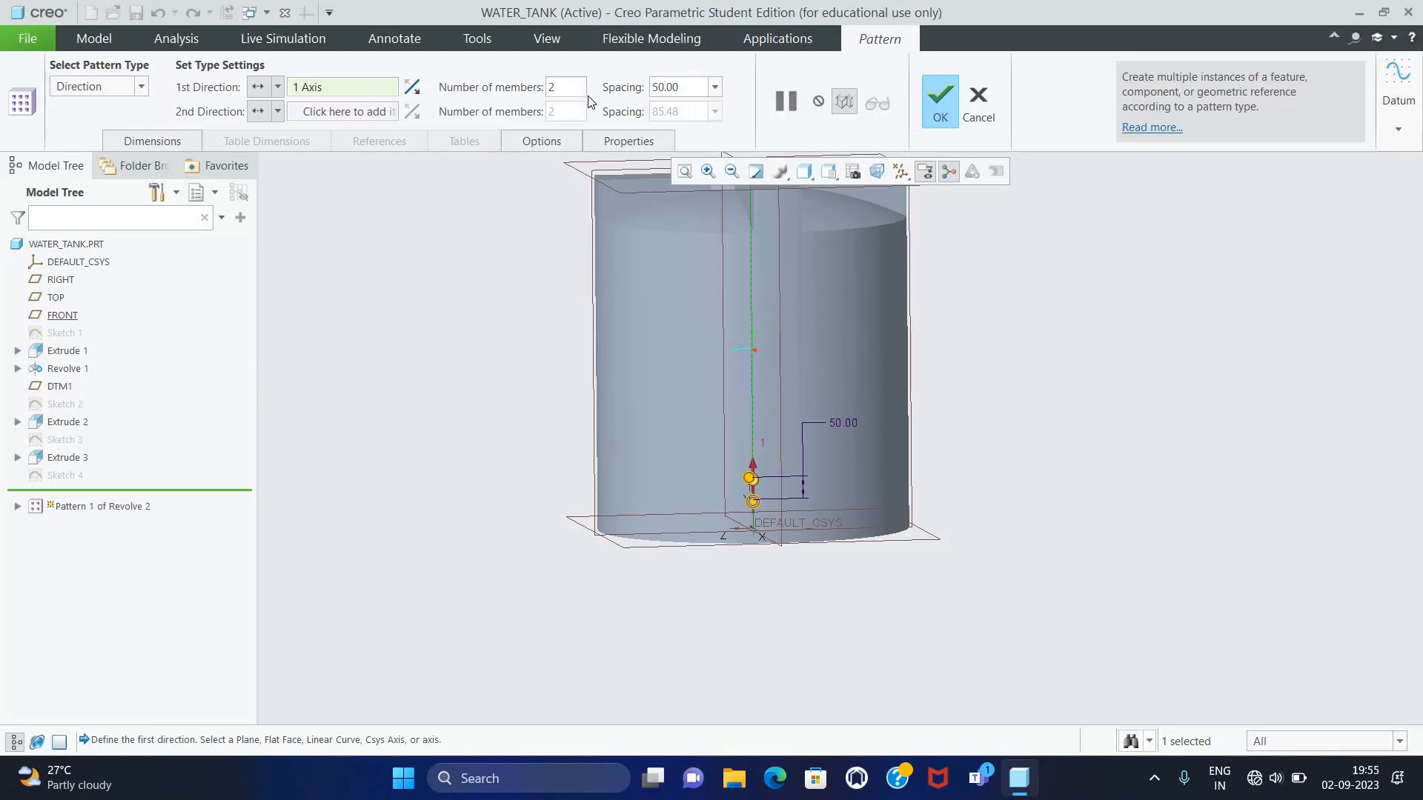
pyautogui.click(564, 86)
pyautogui.write('10')
pyautogui.press('Return')
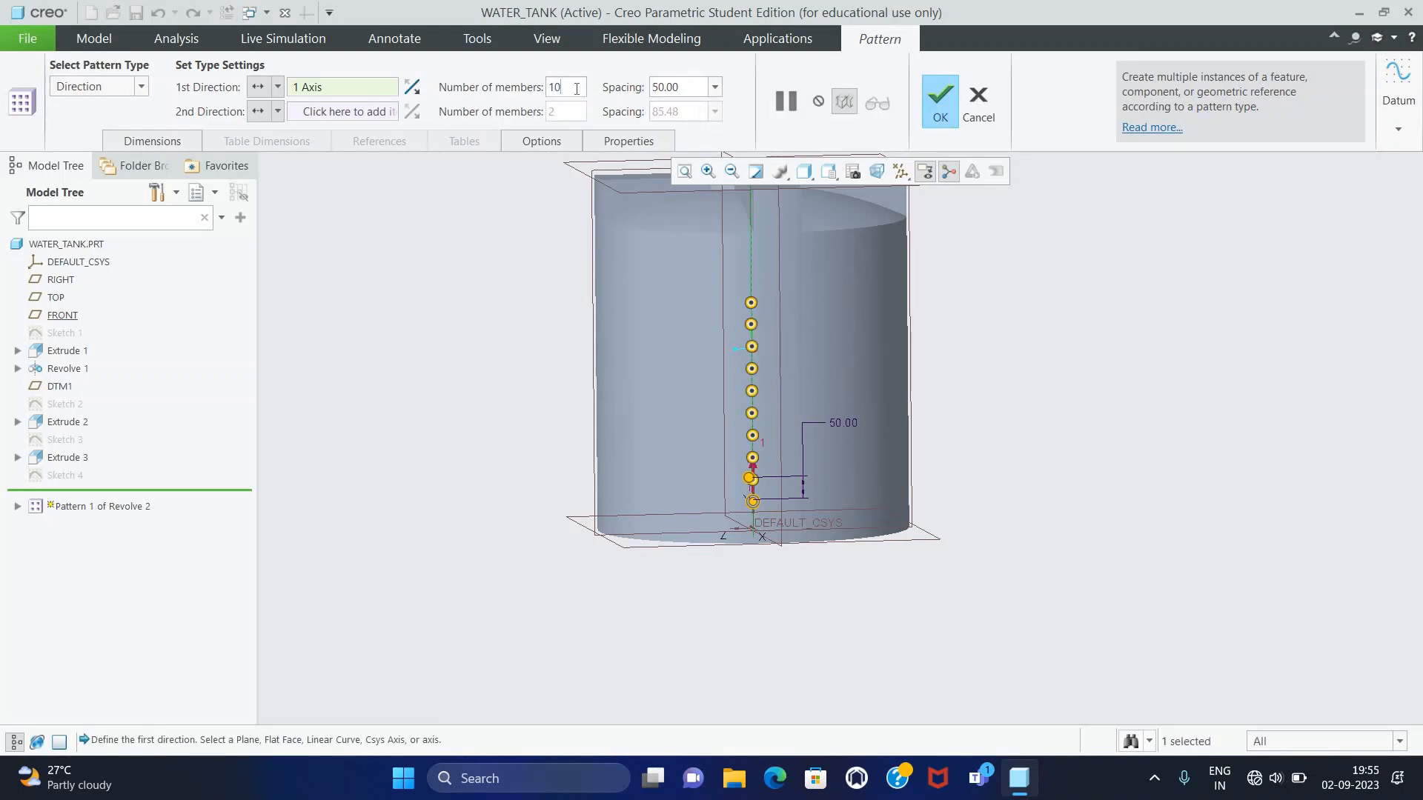
# - Set the ring pattern's spacing to 70, adjust the number of members, and complete the pattern
pyautogui.click(676, 88)
pyautogui.write('70')
pyautogui.press('Return')
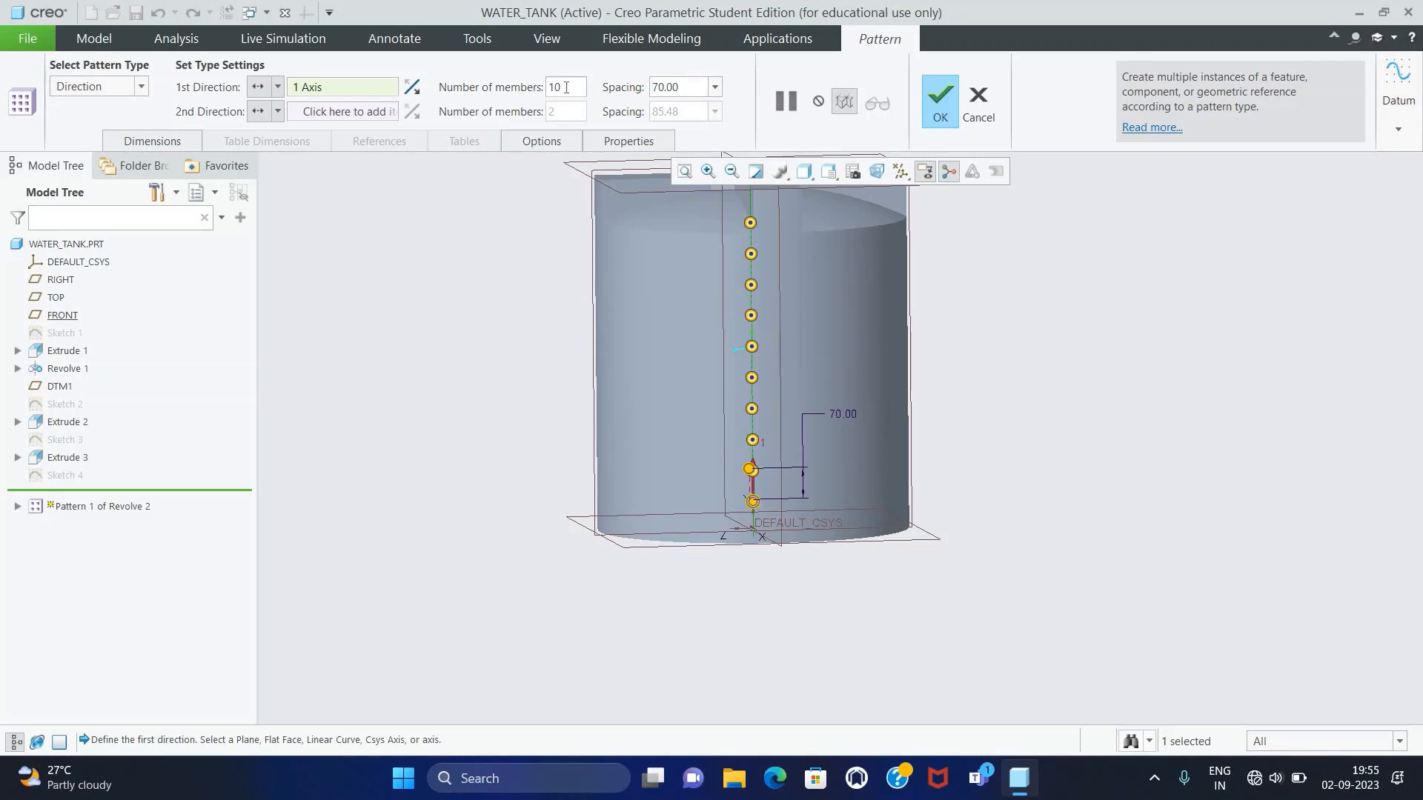
pyautogui.click(567, 87)
pyautogui.press('BackSpace')
pyautogui.click(938, 111)
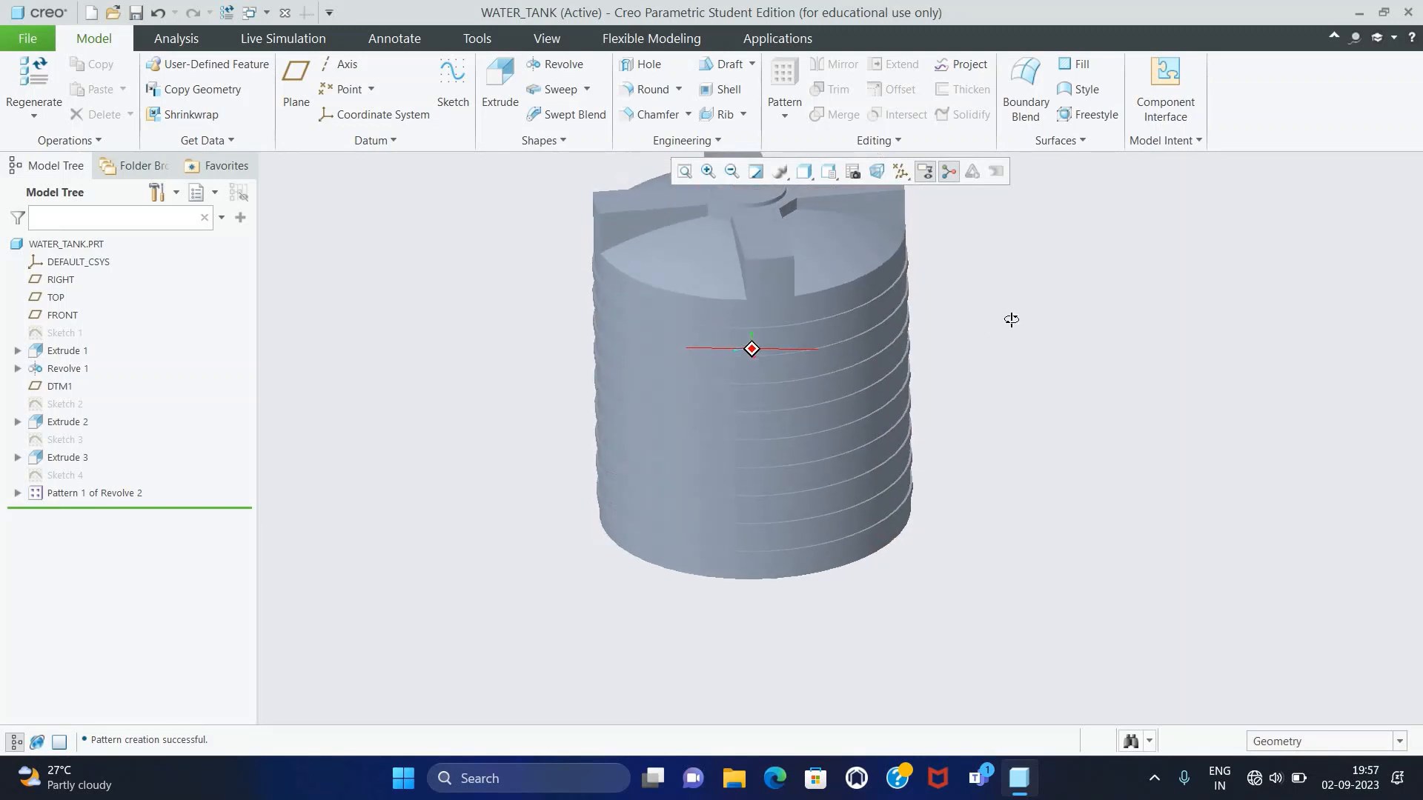
# - Shell the tank with a thickness of 5, removing the top face of the central disc
pyautogui.moveTo(1011, 318); pyautogui.dragTo(1072, 274, button='middle')
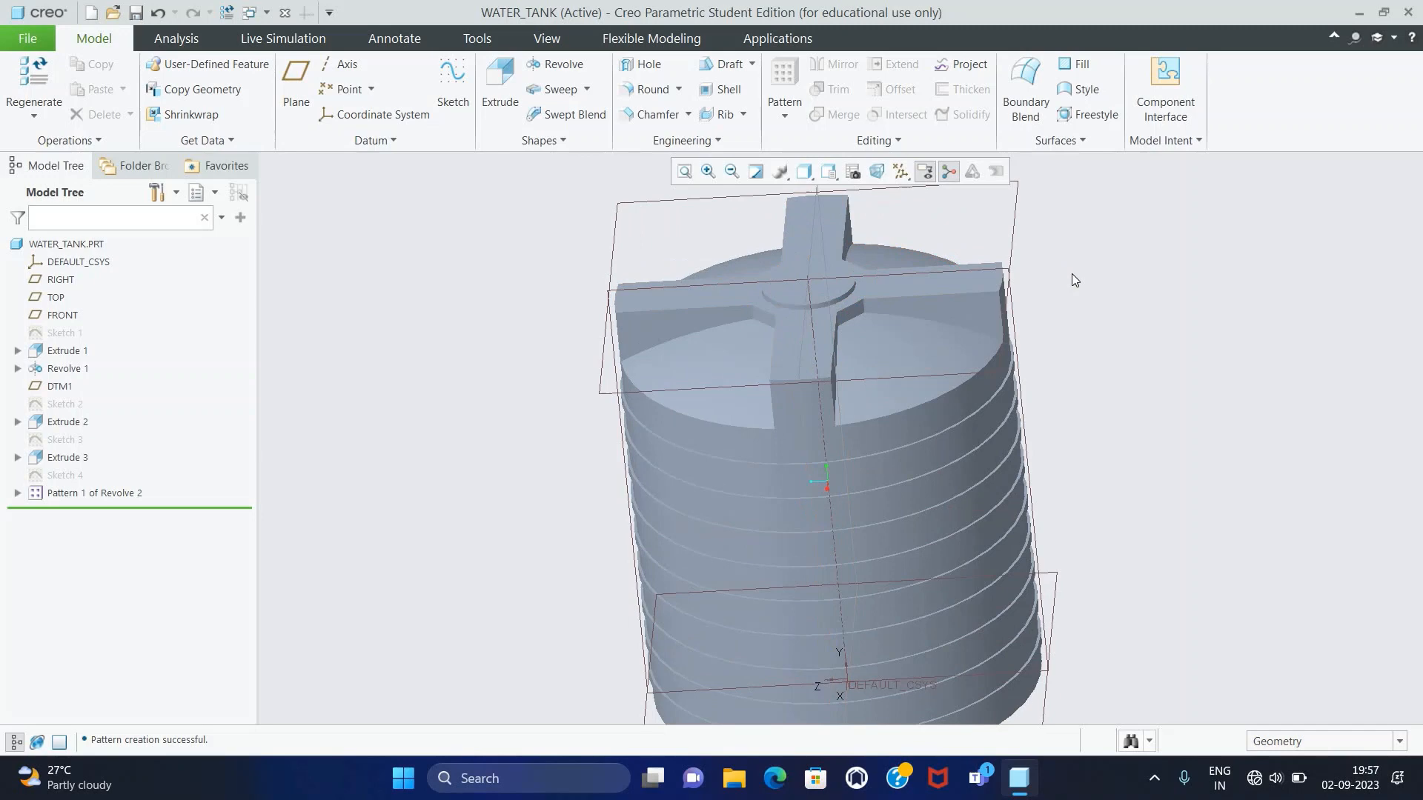
pyautogui.click(728, 92)
pyautogui.click(838, 283)
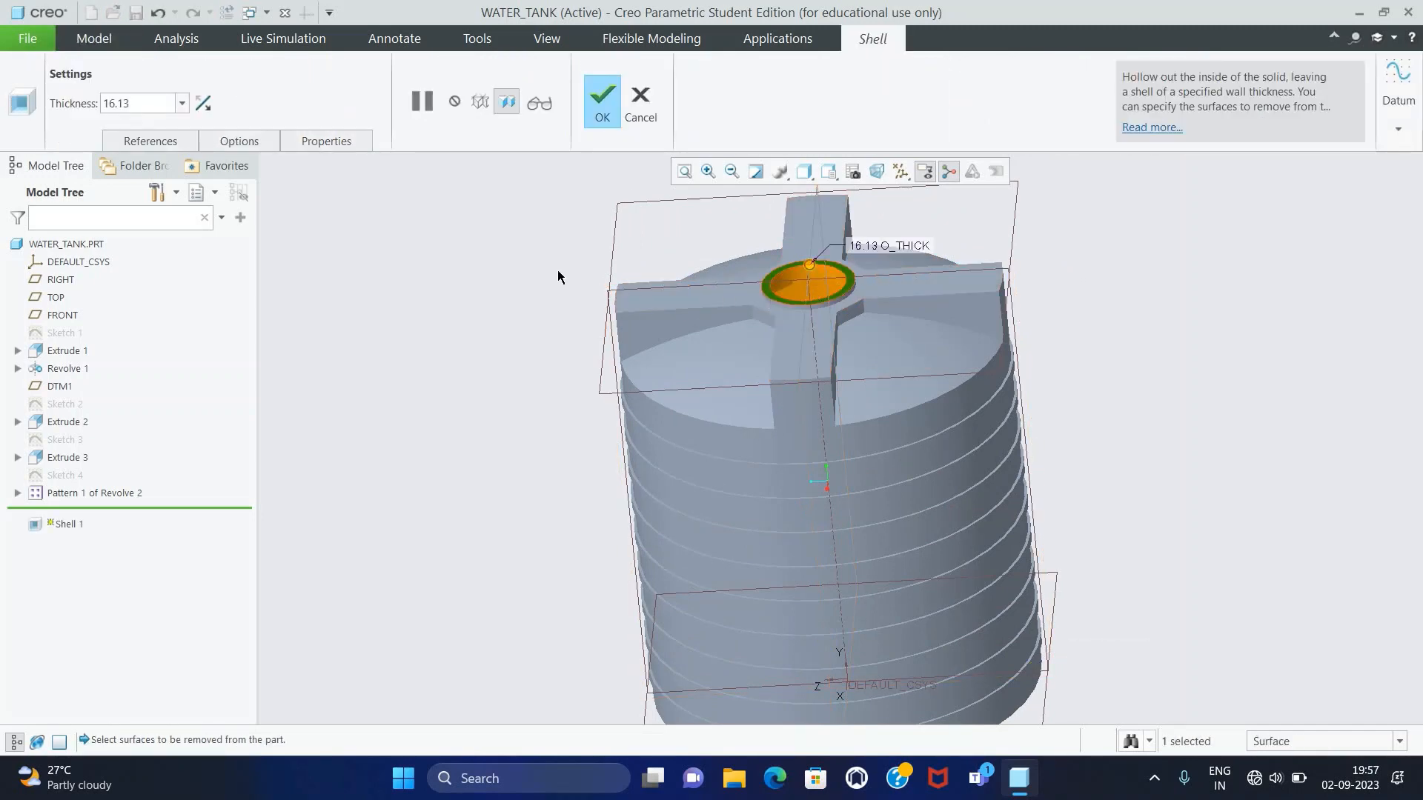
pyautogui.moveTo(478, 265); pyautogui.dragTo(507, 245, button='middle')
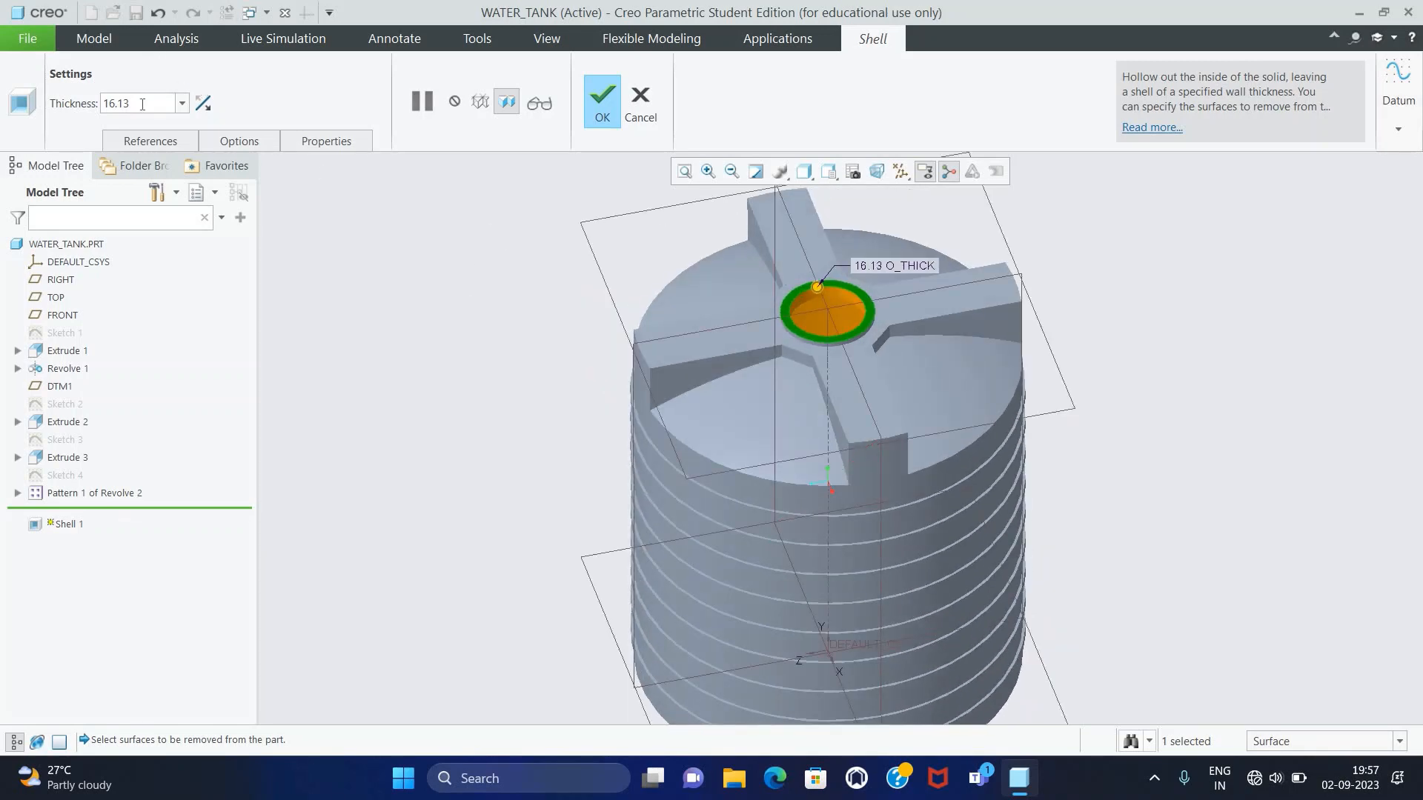
pyautogui.write('5')
pyautogui.press('Return')
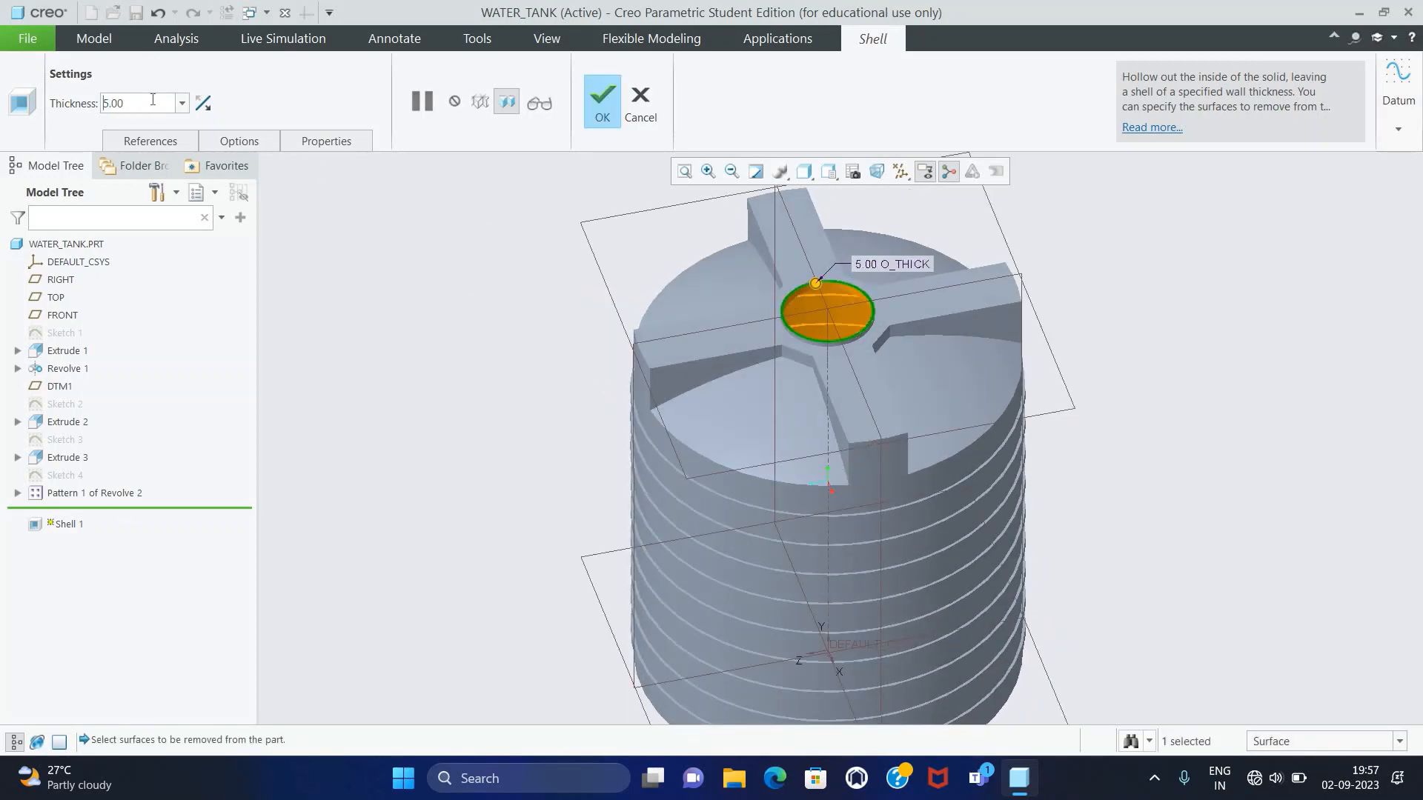
pyautogui.click(605, 111)
# - Start a Round on the tank's outer bottom edge and set its radius to 15
pyautogui.moveTo(487, 421); pyautogui.dragTo(424, 396, button='middle')
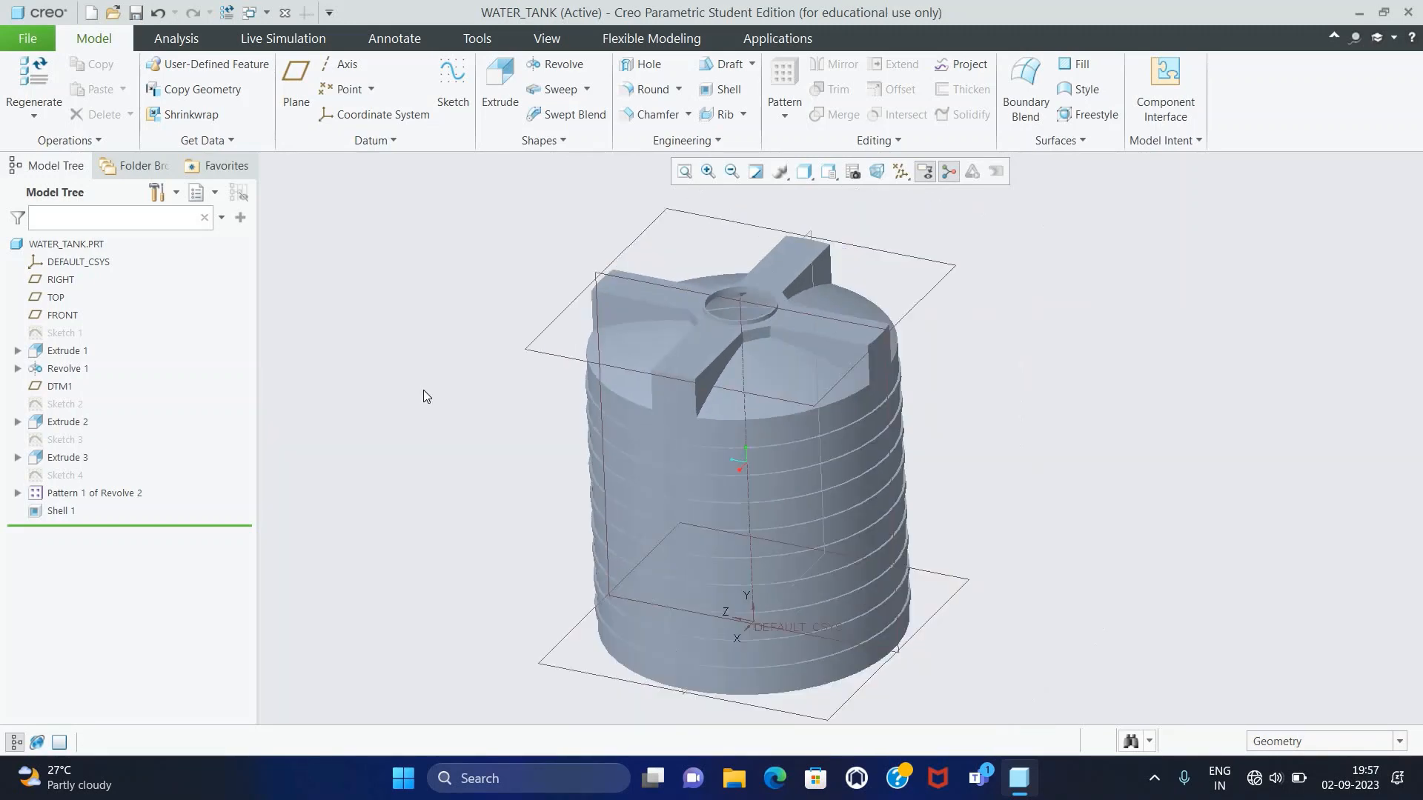
pyautogui.scroll(-2, 786, 699)
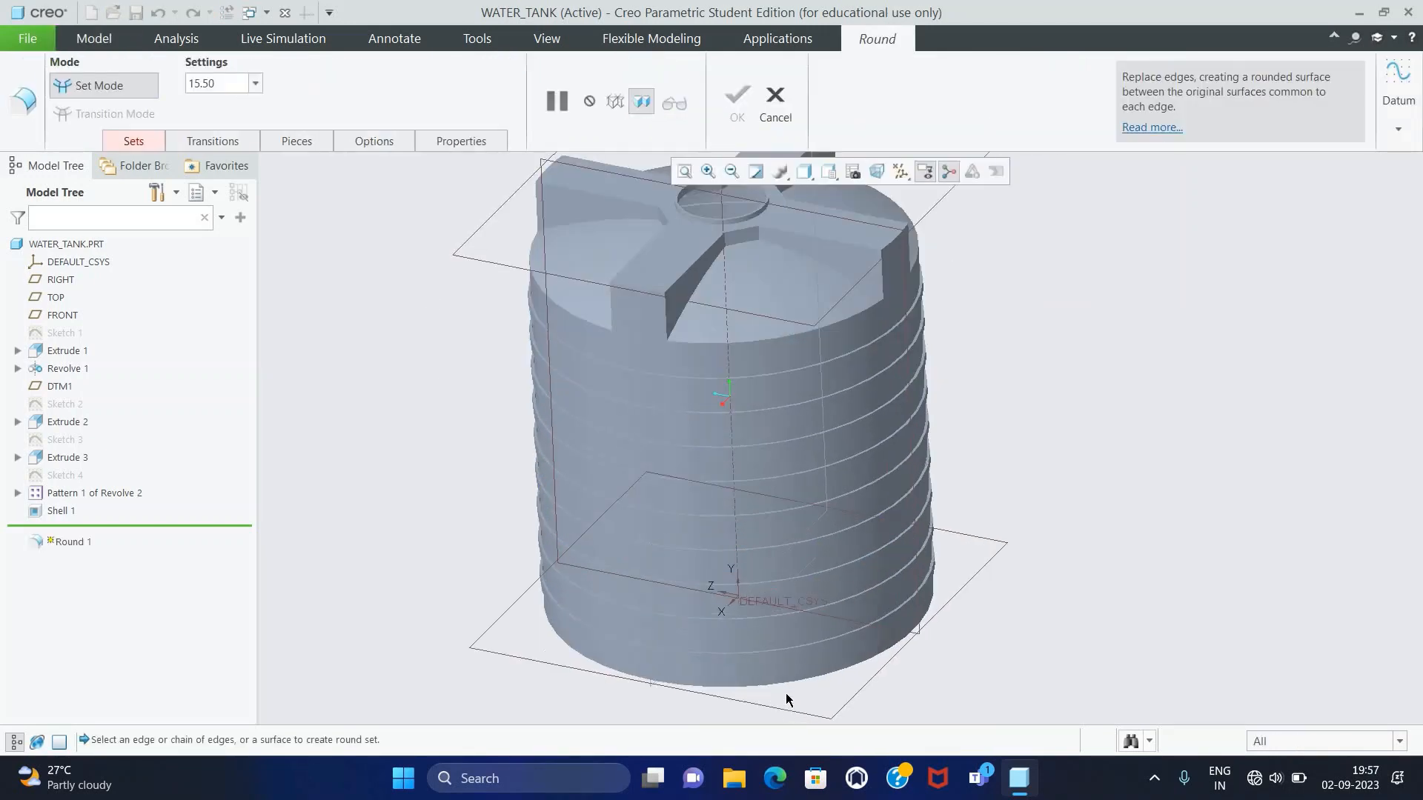
pyautogui.click(785, 680)
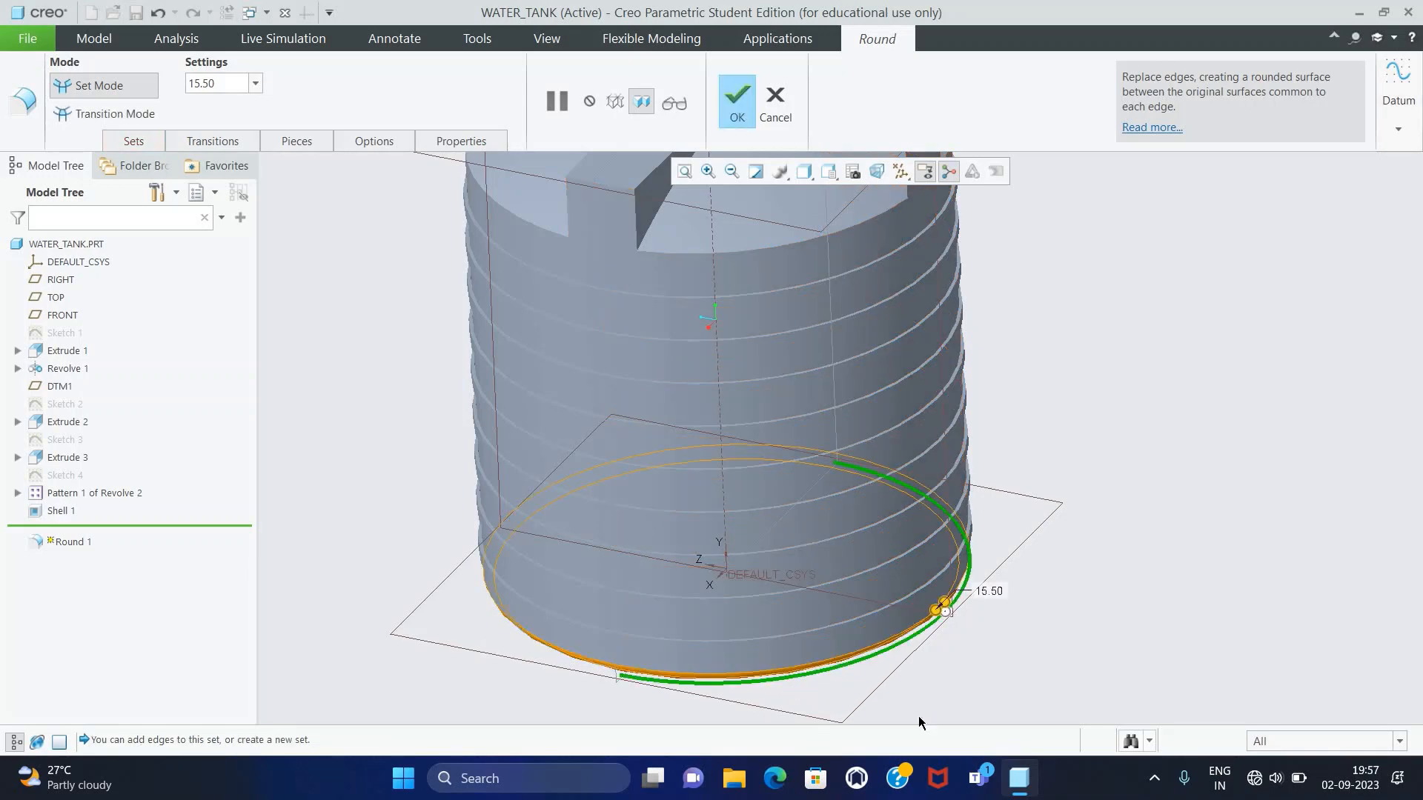
pyautogui.moveTo(980, 664); pyautogui.dragTo(969, 604, button='middle')
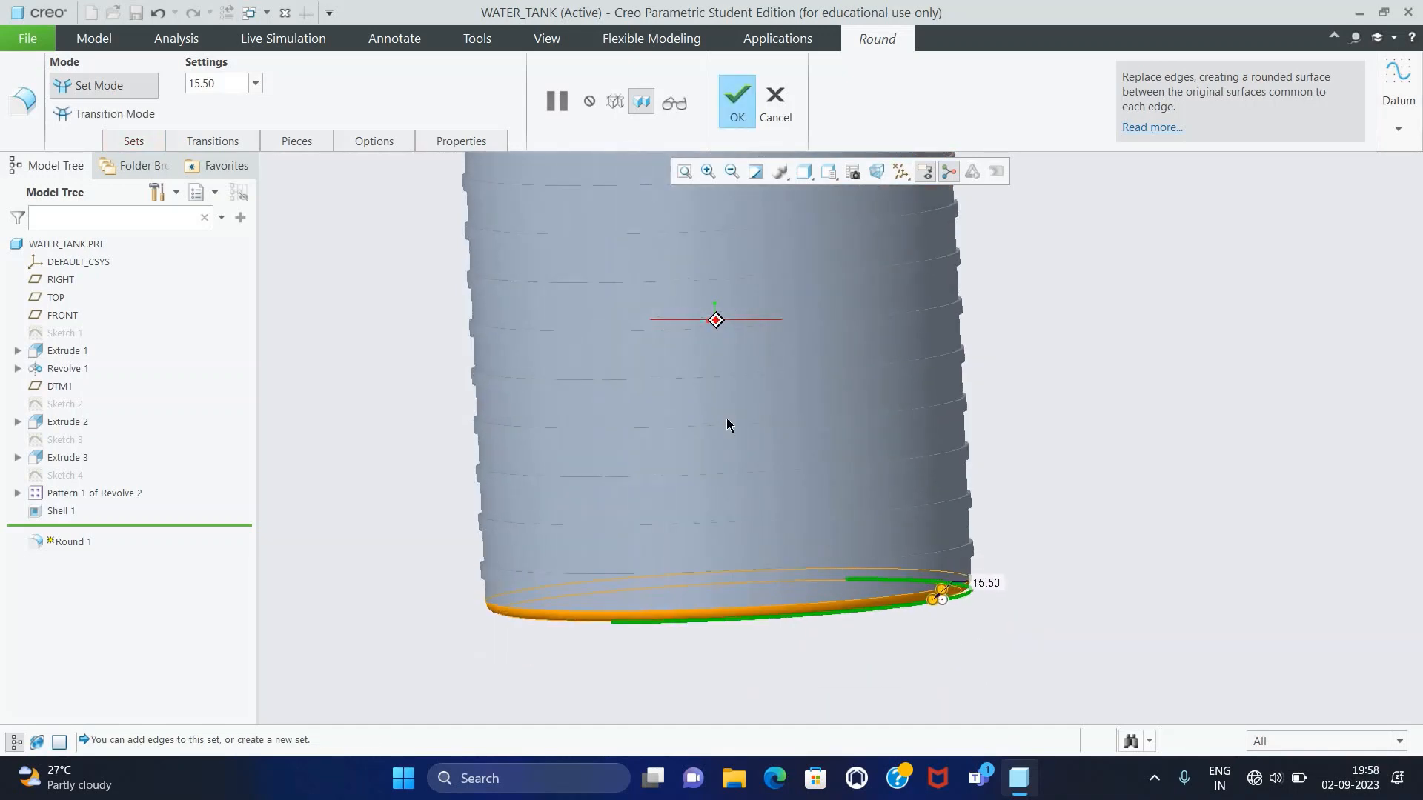
pyautogui.doubleClick(215, 83)
pyautogui.write('15')
pyautogui.press('Return')
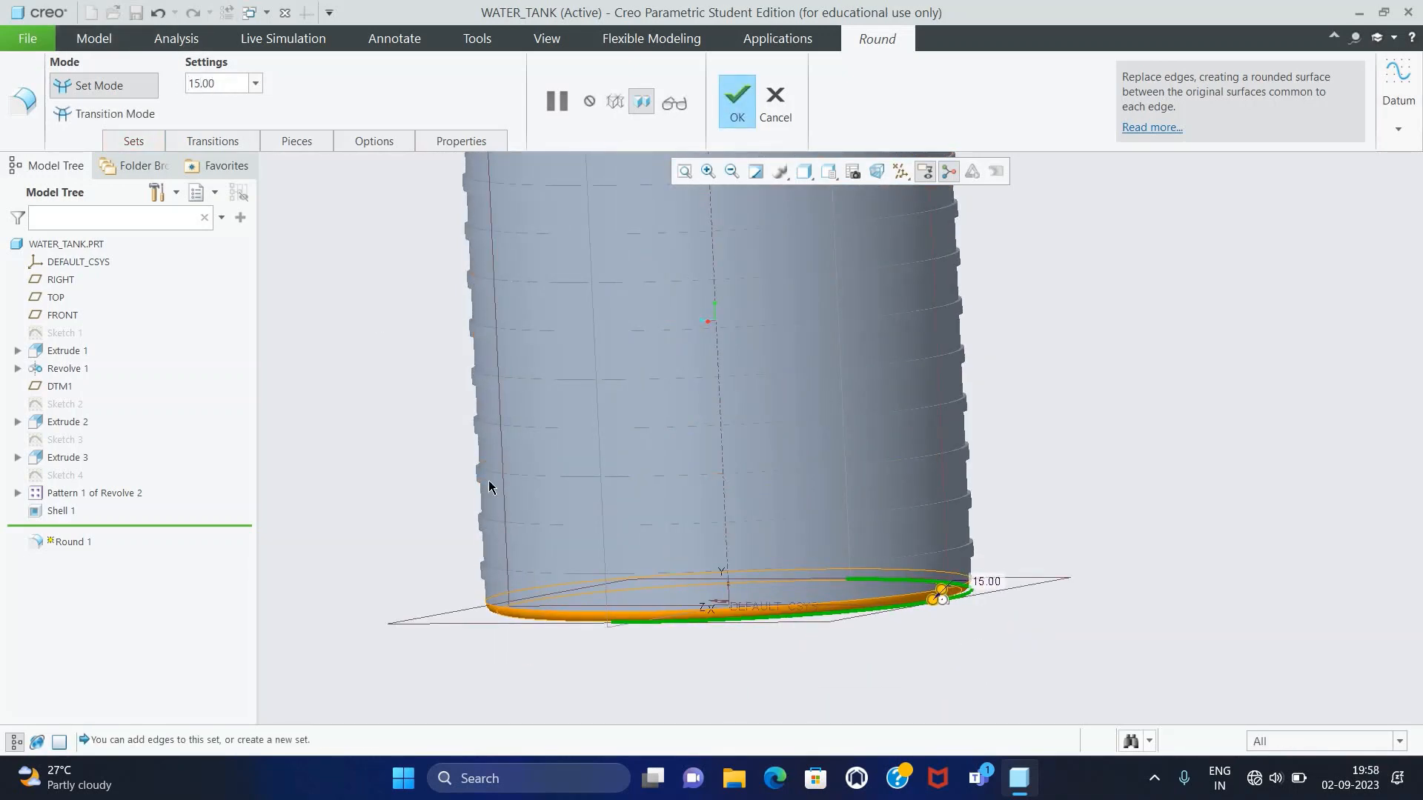
# - Add the edges bounding one dome sector, along both cross arms and the outer rim, to the 15 radius round
pyautogui.scroll(3, 486, 482)
pyautogui.scroll(-3, 446, 315)
pyautogui.moveTo(446, 315); pyautogui.dragTo(604, 342, button='middle')
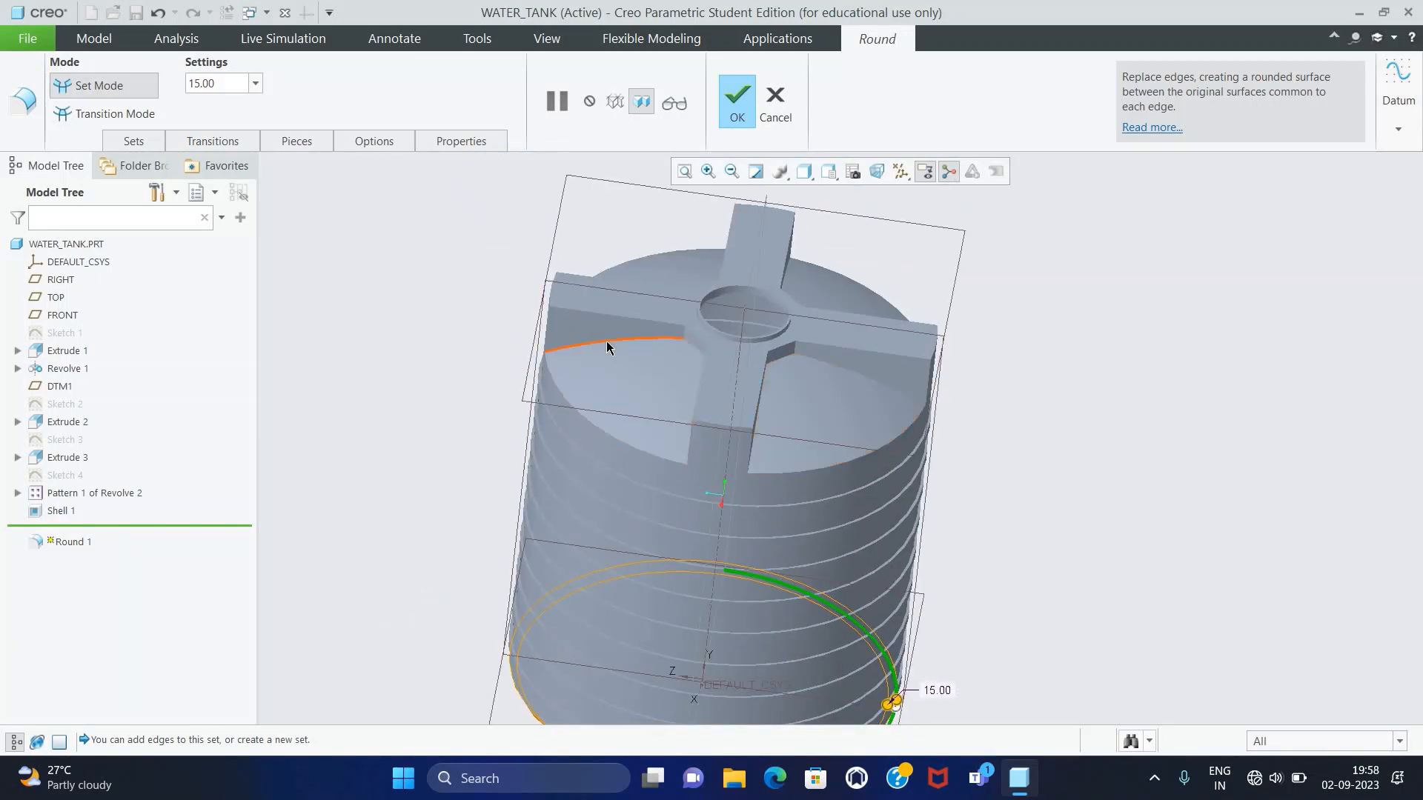
pyautogui.keyDown('ctrl'); pyautogui.click(604, 342); pyautogui.keyUp('ctrl')
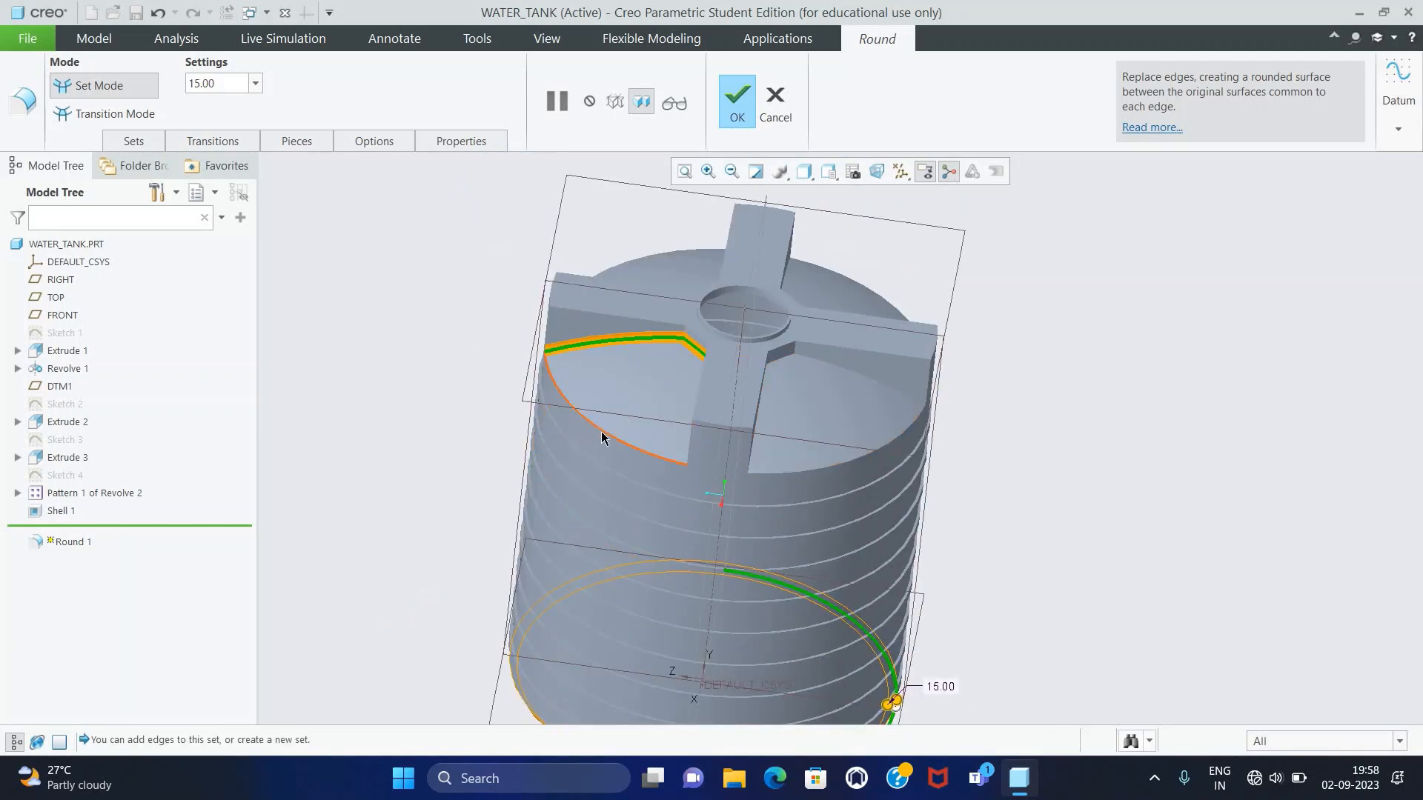
pyautogui.keyDown('ctrl'); pyautogui.click(521, 413); pyautogui.keyUp('ctrl')
pyautogui.moveTo(480, 423); pyautogui.dragTo(706, 509, button='middle')
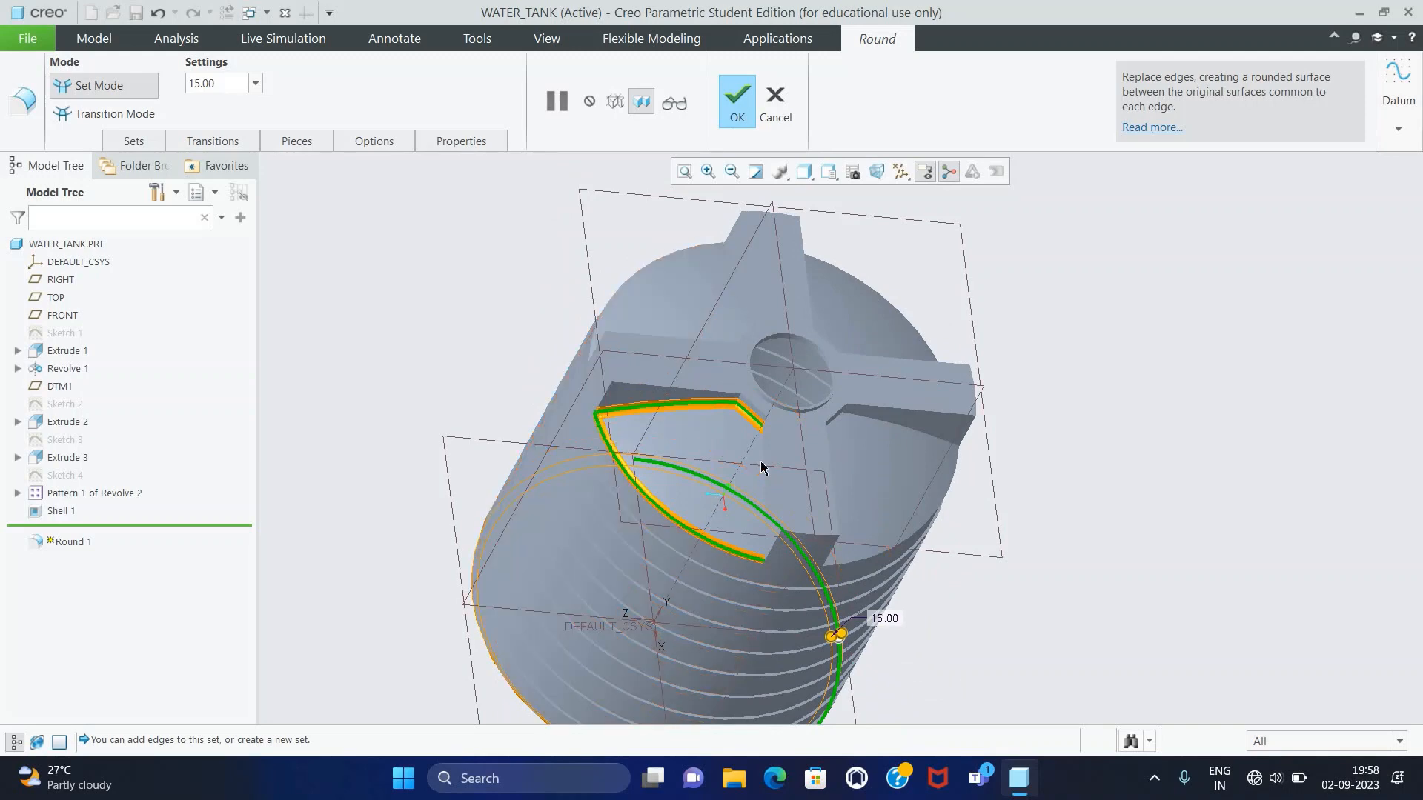
pyautogui.keyDown('ctrl'); pyautogui.click(764, 452); pyautogui.keyUp('ctrl')
# - Add the end and top edges of the neighbouring cross arm and the adjoining dome sector's rim to the 15 radius round
pyautogui.moveTo(412, 314); pyautogui.dragTo(388, 292, button='middle')
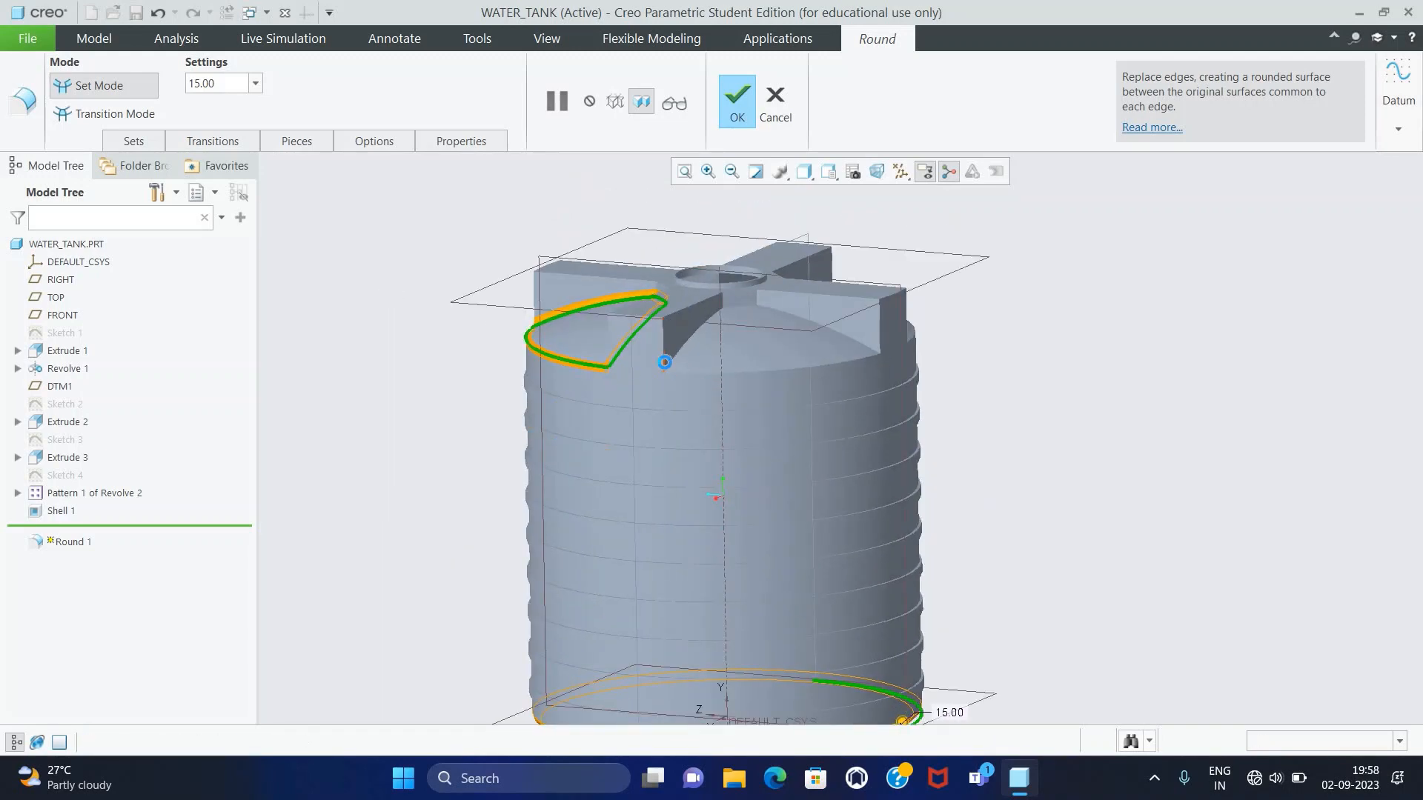
pyautogui.keyDown('ctrl'); pyautogui.click(612, 335); pyautogui.keyUp('ctrl')
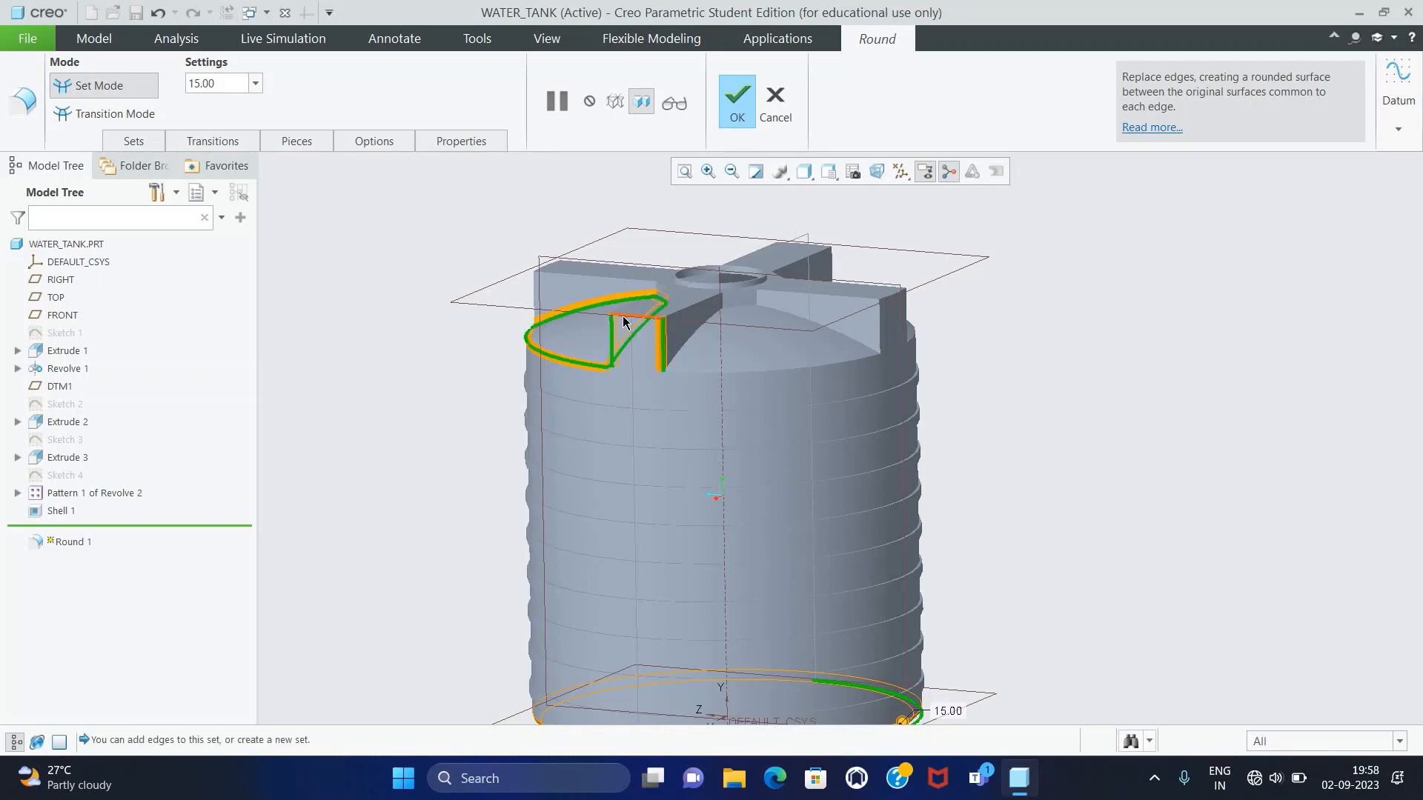
pyautogui.keyDown('ctrl'); pyautogui.click(625, 307); pyautogui.keyUp('ctrl')
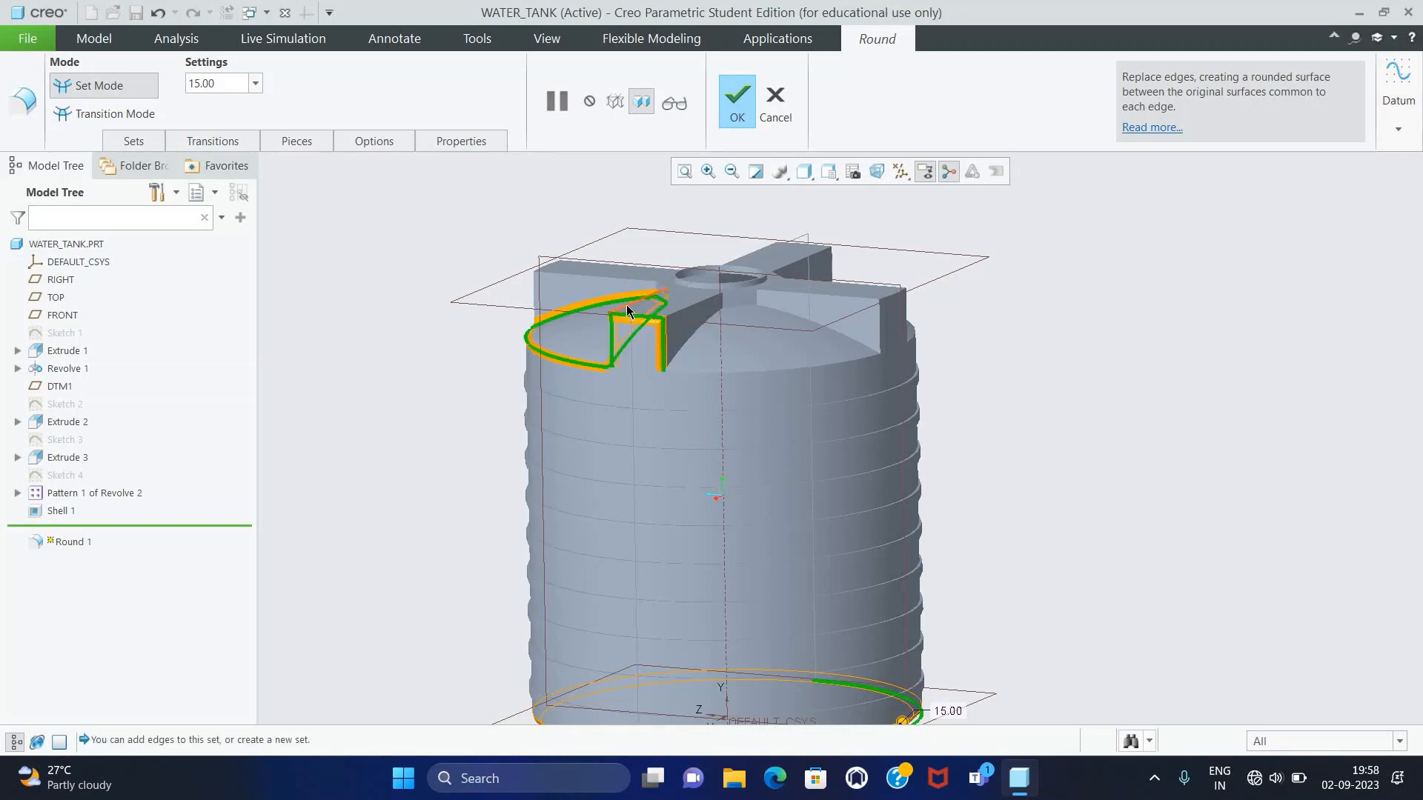
pyautogui.keyDown('ctrl'); pyautogui.click(687, 307); pyautogui.keyUp('ctrl')
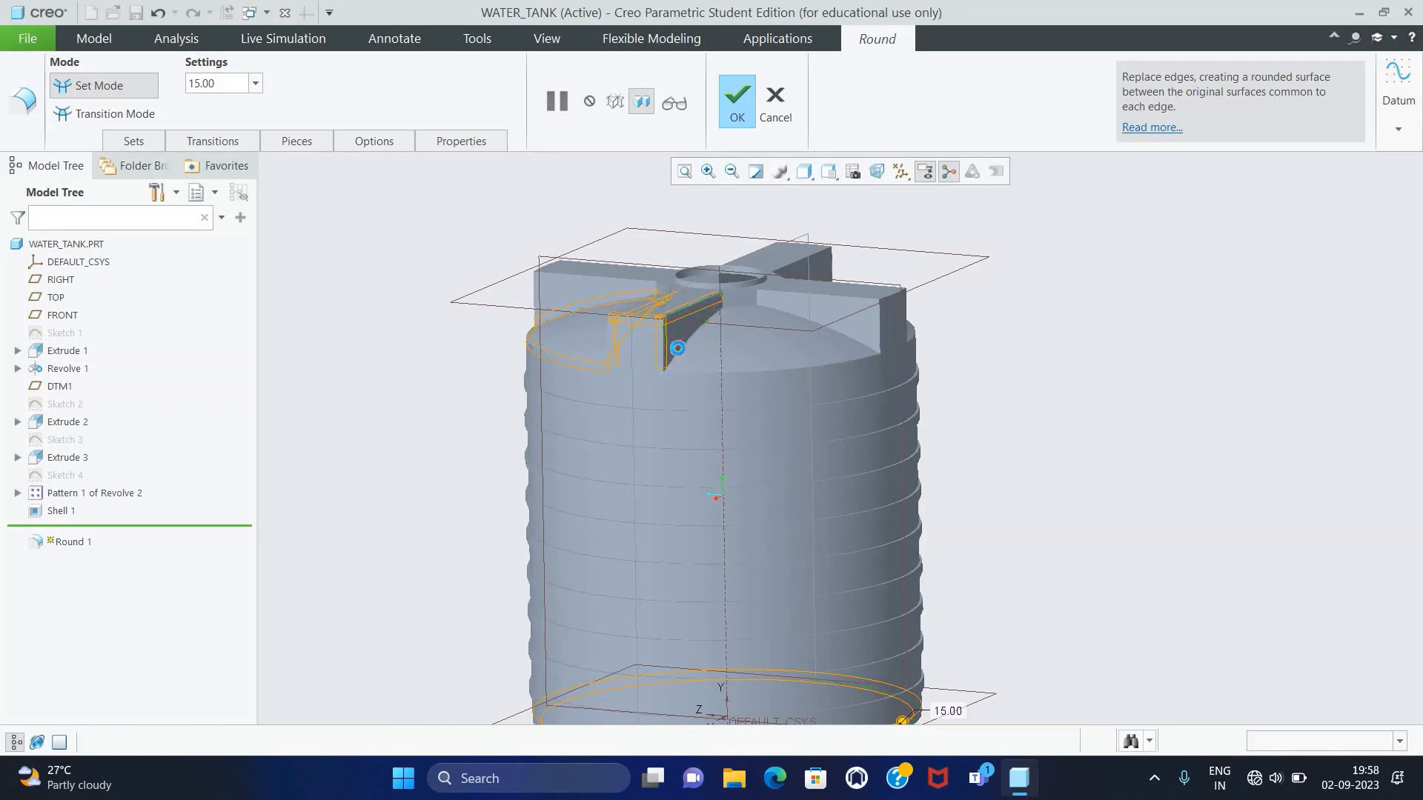
pyautogui.keyDown('ctrl'); pyautogui.click(692, 374); pyautogui.keyUp('ctrl')
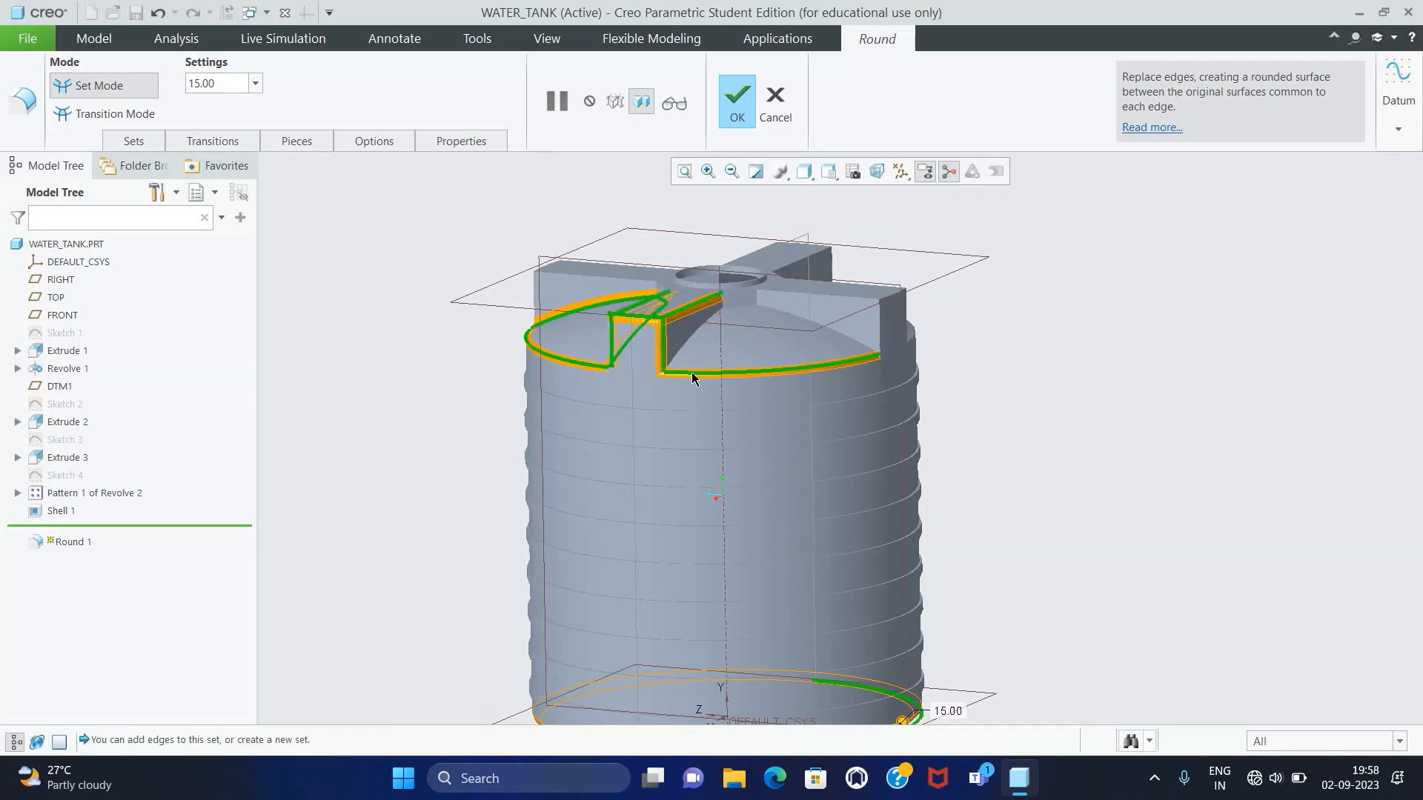
pyautogui.keyDown('ctrl'); pyautogui.click(879, 344); pyautogui.keyUp('ctrl')
pyautogui.keyDown('ctrl'); pyautogui.click(864, 352); pyautogui.keyUp('ctrl')
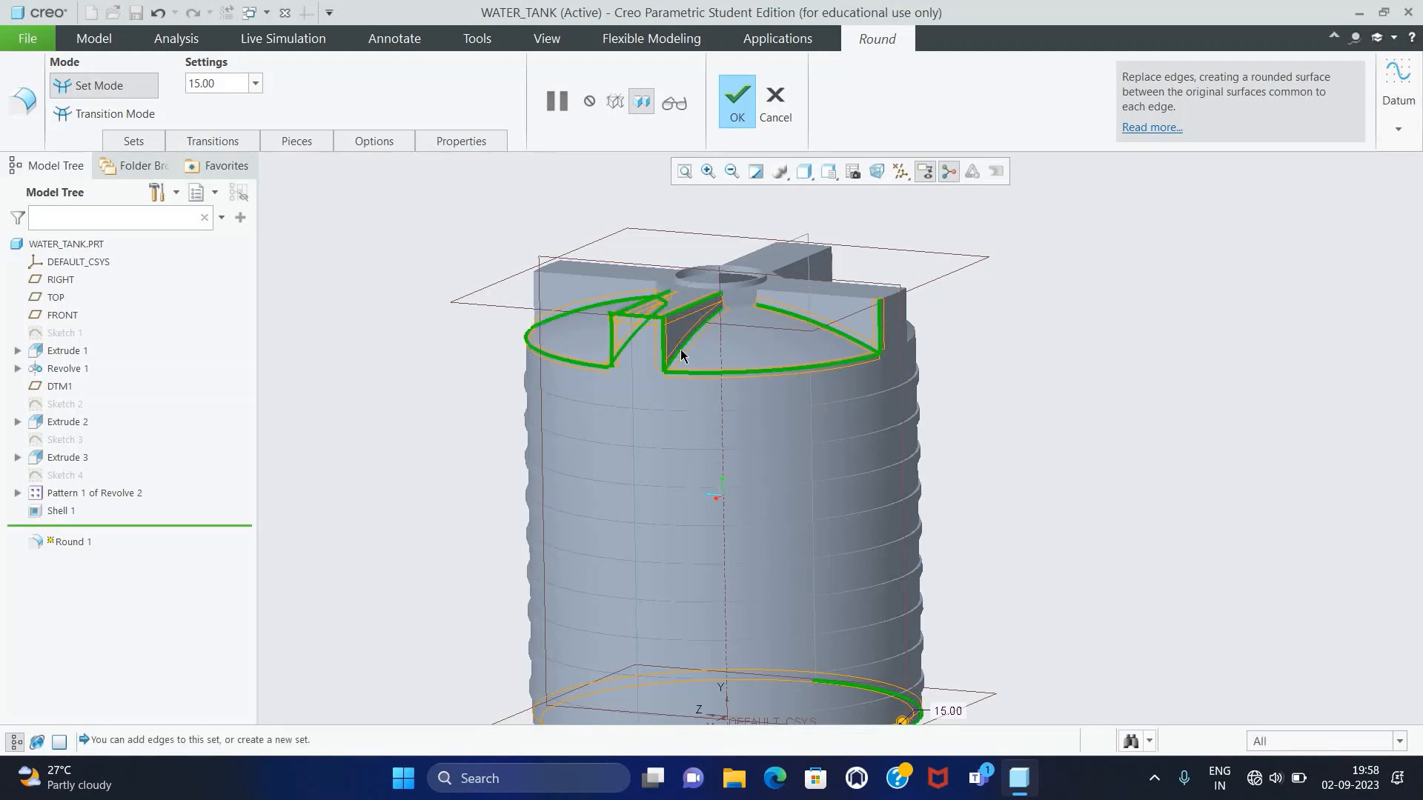
pyautogui.keyDown('ctrl'); pyautogui.click(680, 349); pyautogui.keyUp('ctrl')
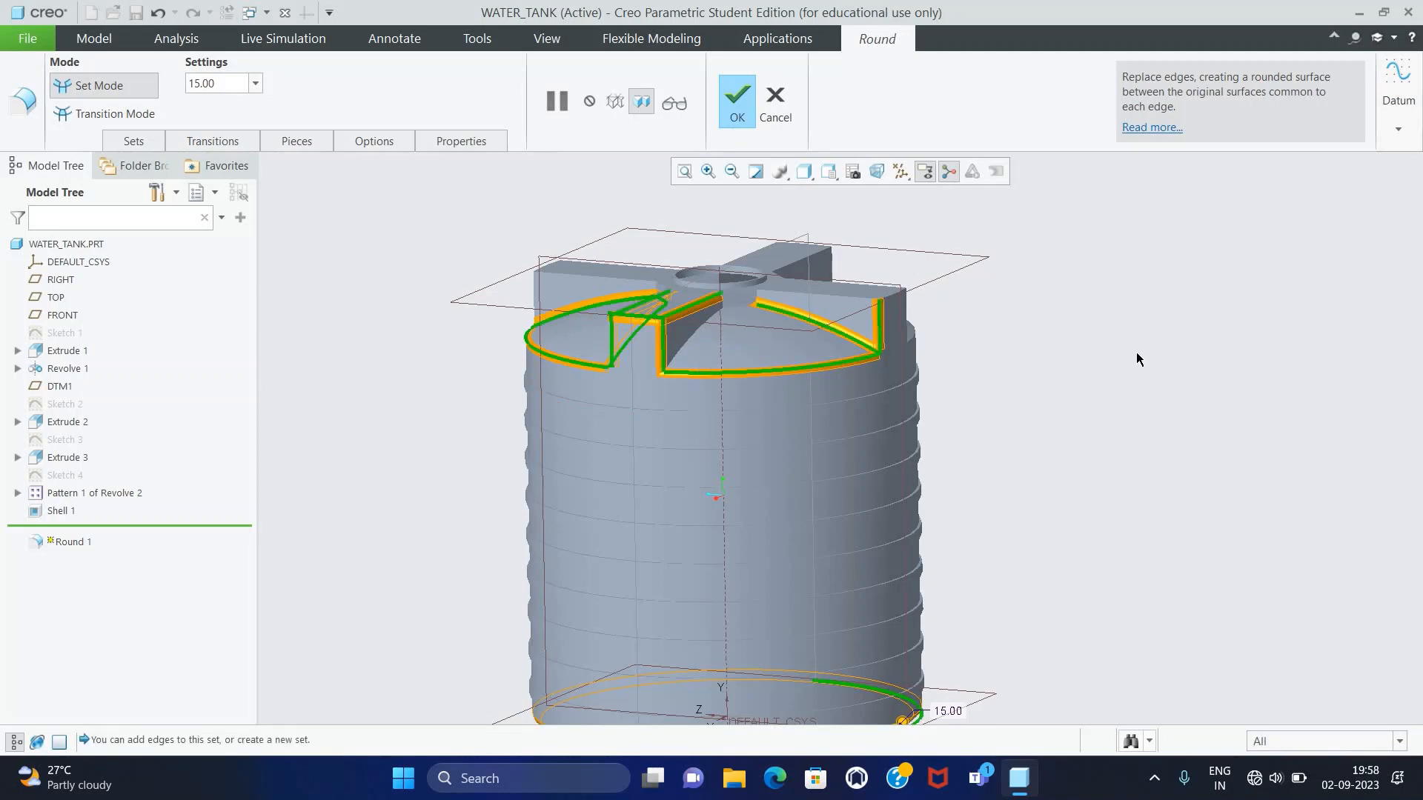
# - Add the end edges of the next cross arm and the outer rim of the following dome sector to the 15 radius round
pyautogui.moveTo(1139, 359); pyautogui.dragTo(1015, 351, button='middle')
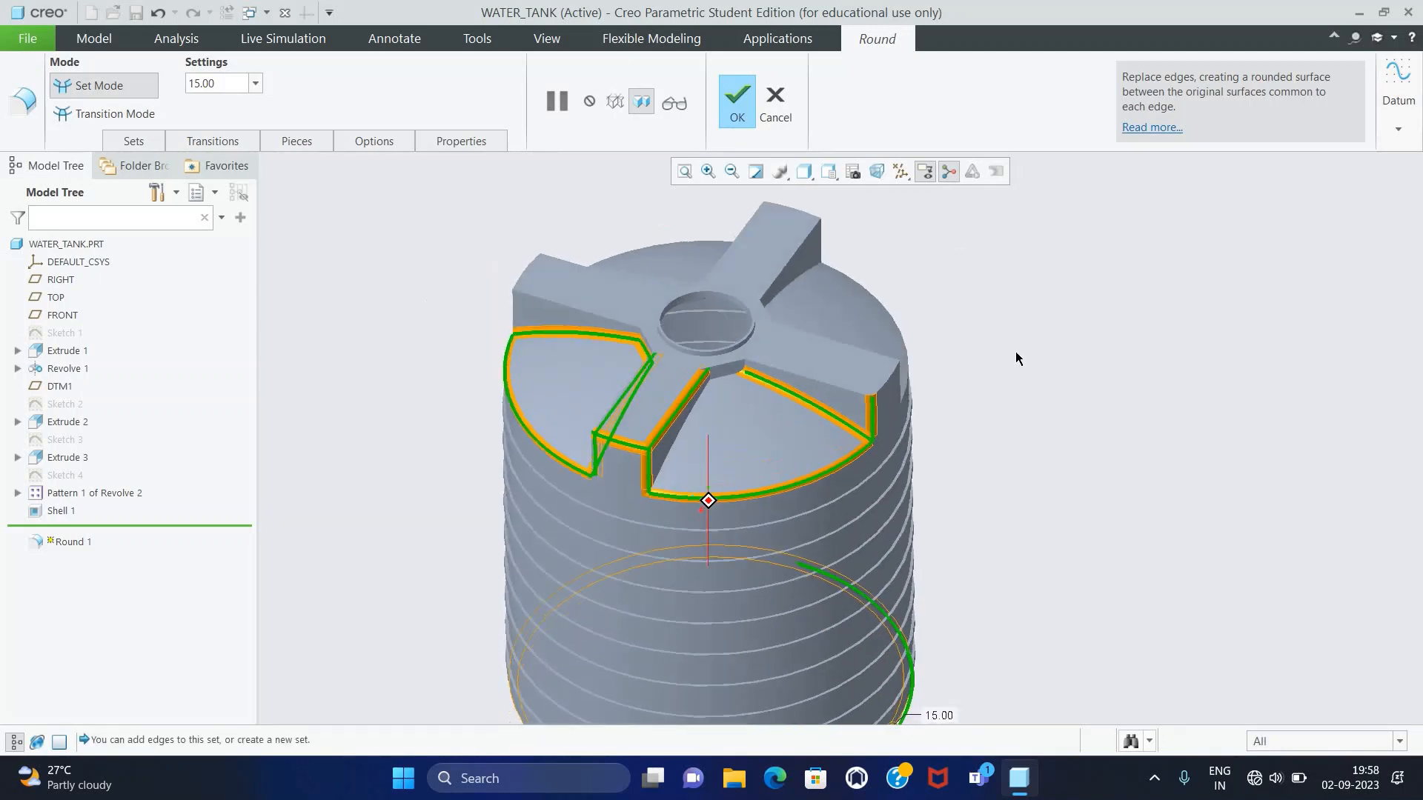
pyautogui.keyDown('ctrl'); pyautogui.click(850, 389); pyautogui.keyUp('ctrl')
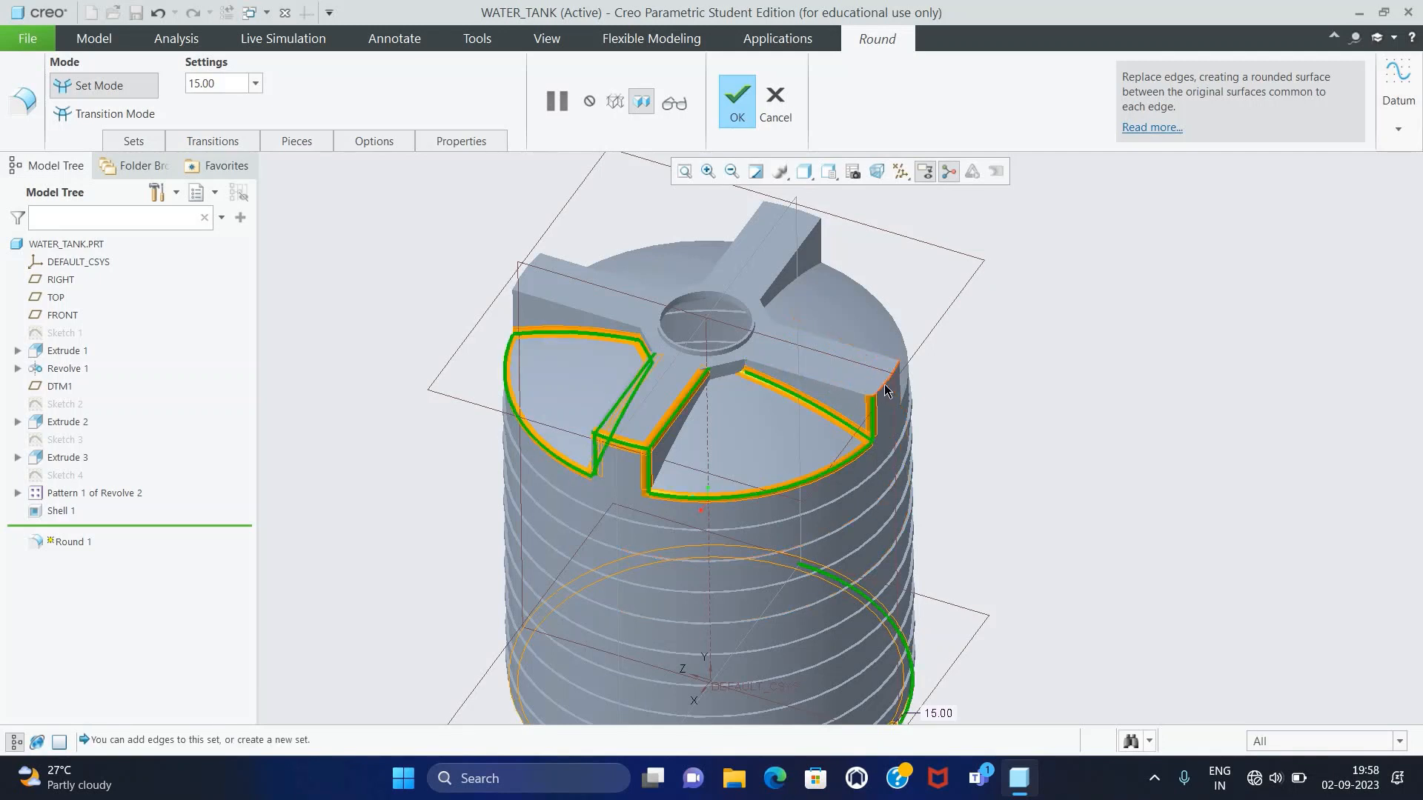
pyautogui.keyDown('ctrl'); pyautogui.click(845, 392); pyautogui.keyUp('ctrl')
pyautogui.moveTo(1045, 416); pyautogui.dragTo(923, 411, button='middle')
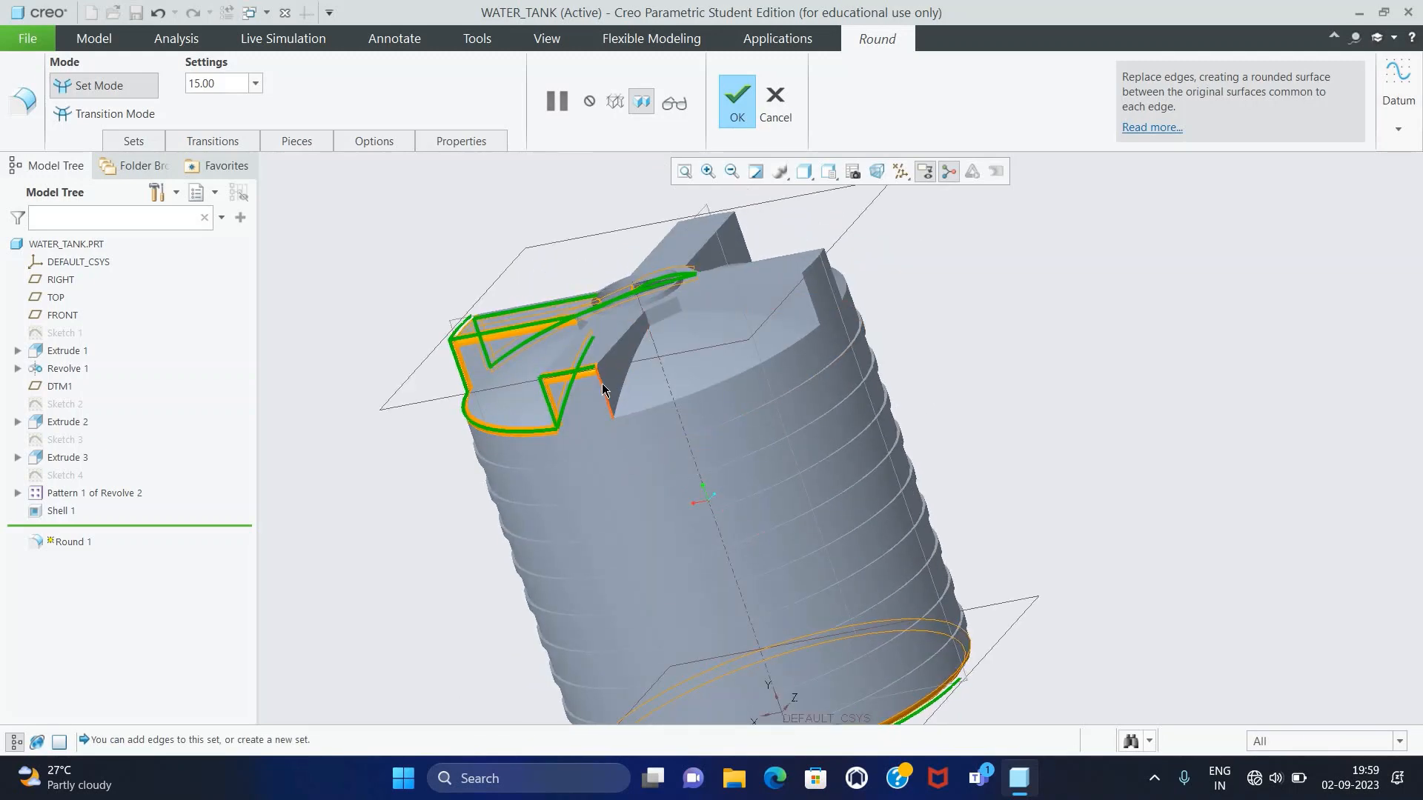
pyautogui.click(604, 389)
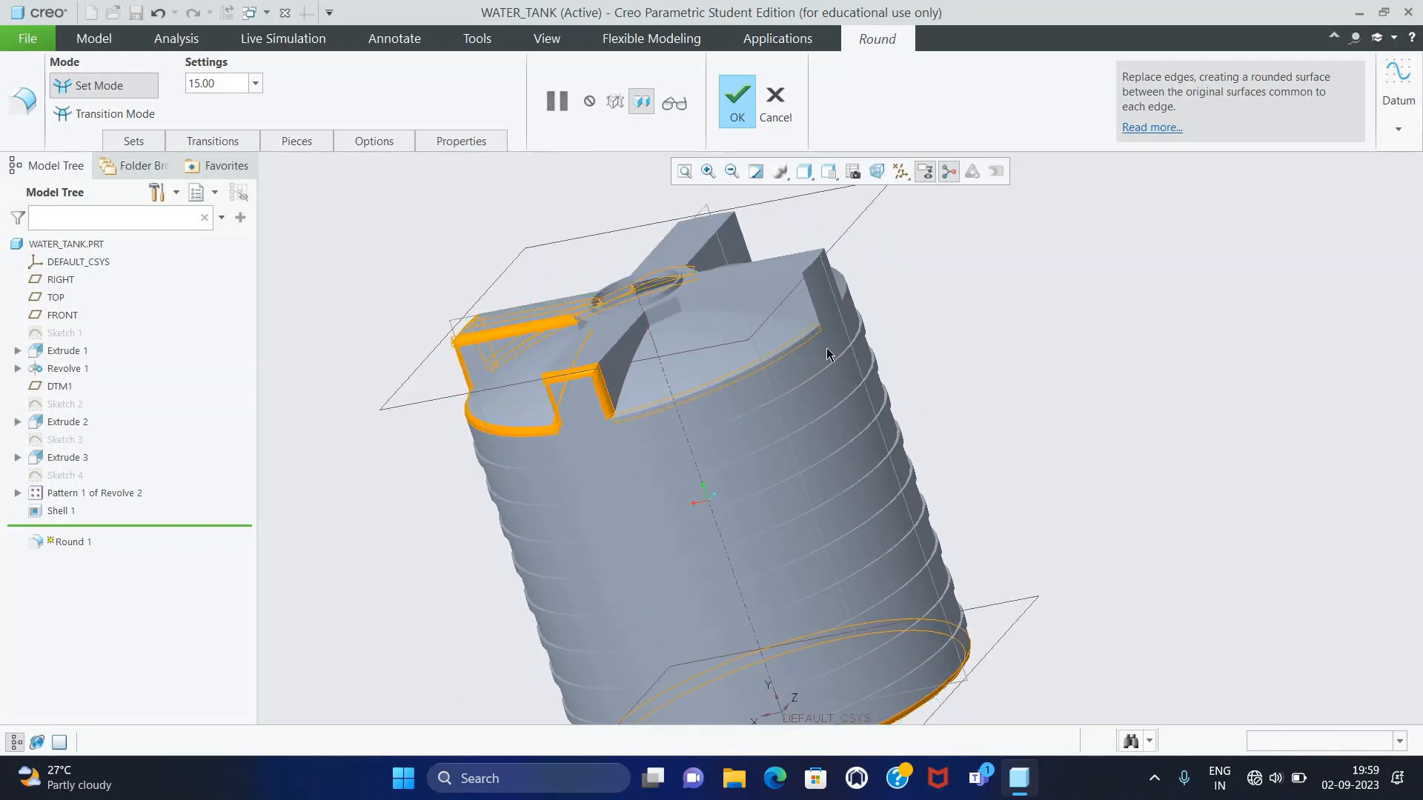
pyautogui.click(818, 320)
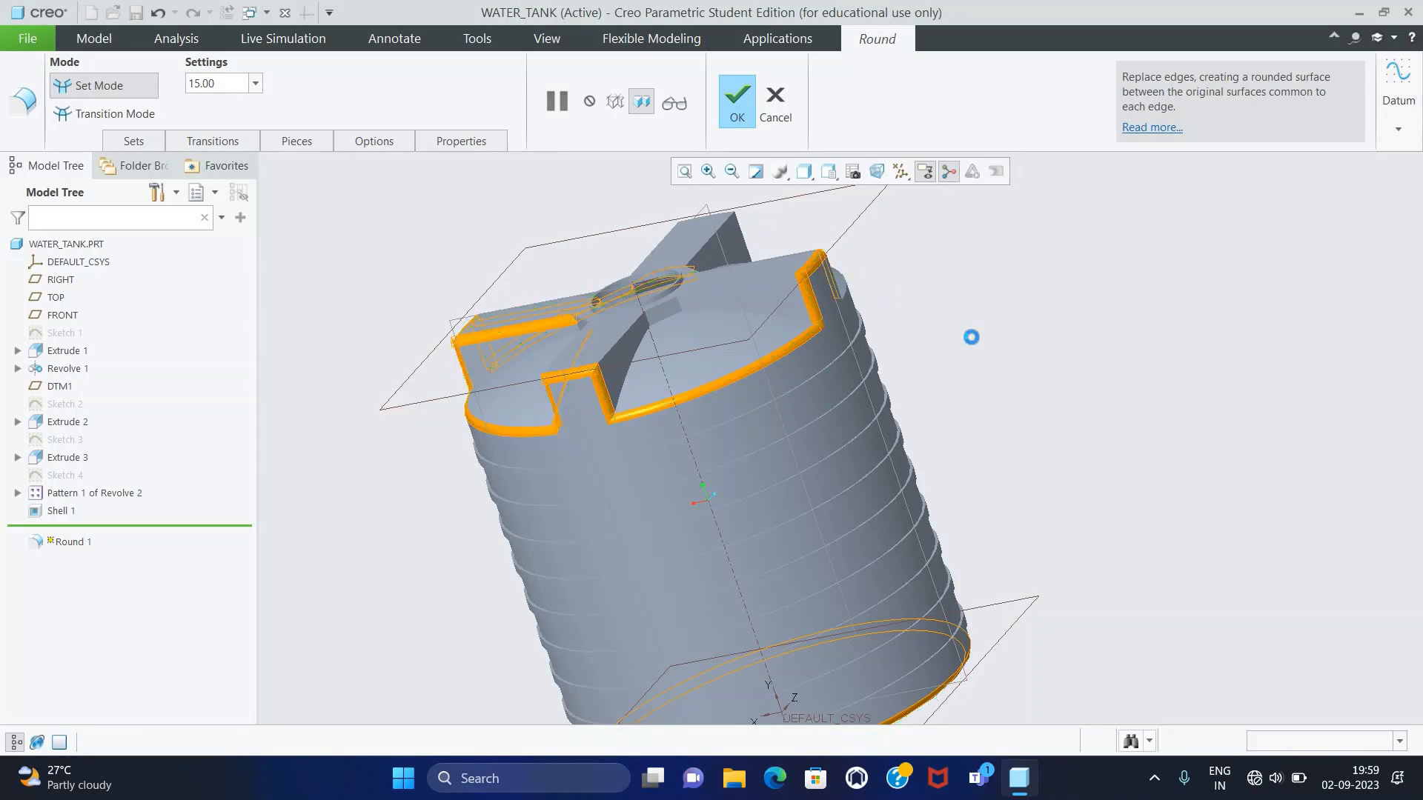
# - Add the long top edges of the remaining cross arms and the last arm's outer end edge to the 15 radius round
pyautogui.moveTo(978, 359); pyautogui.dragTo(779, 460, button='middle')
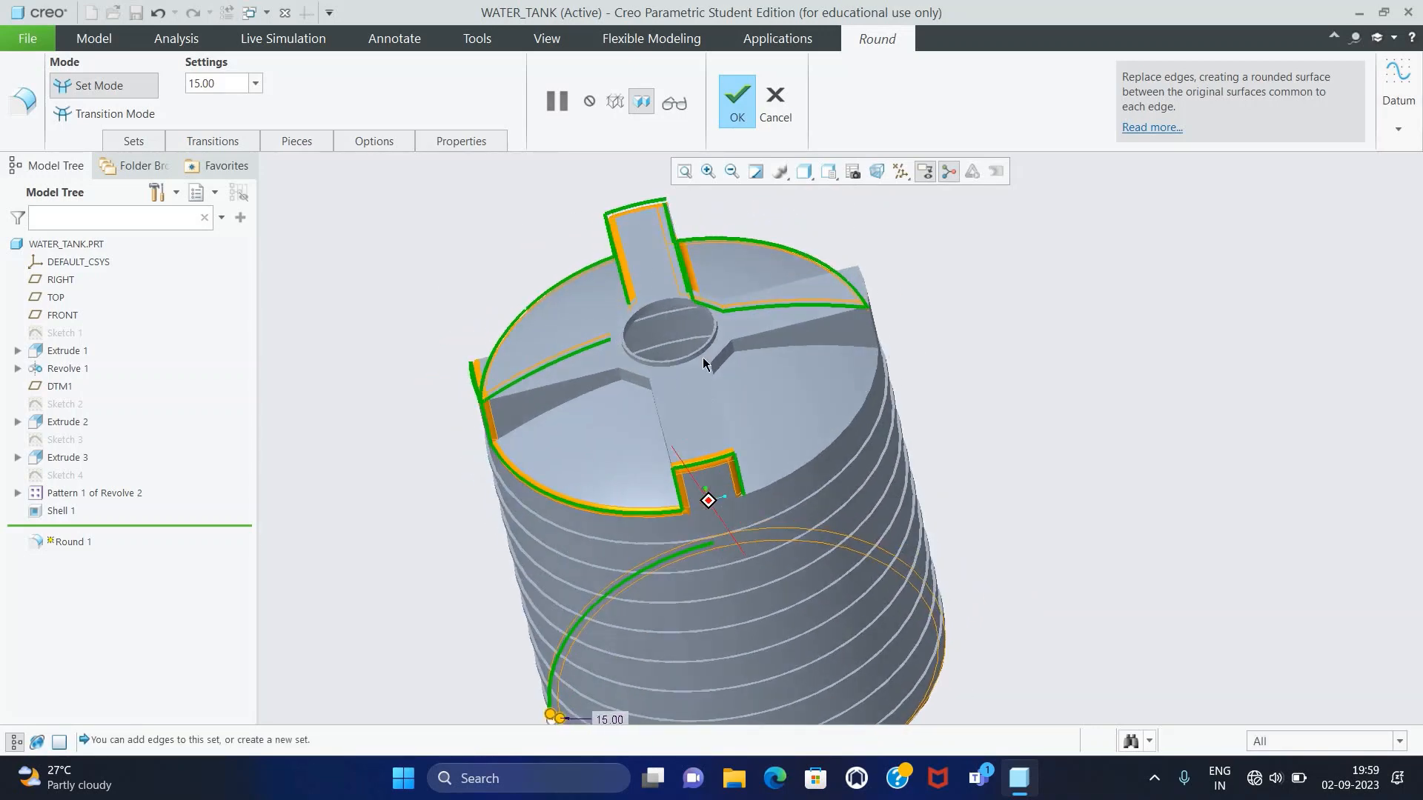
pyautogui.click(567, 339)
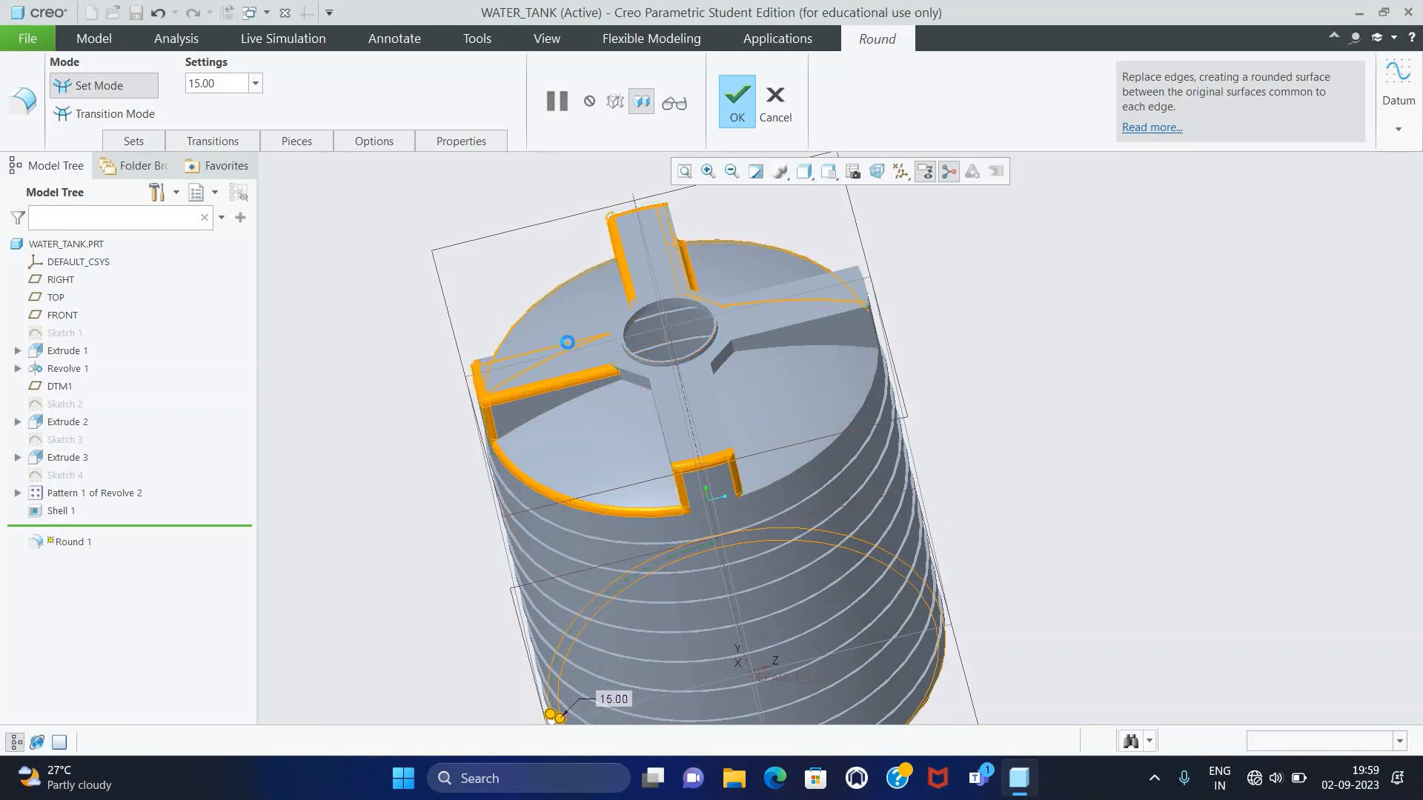
pyautogui.click(651, 407)
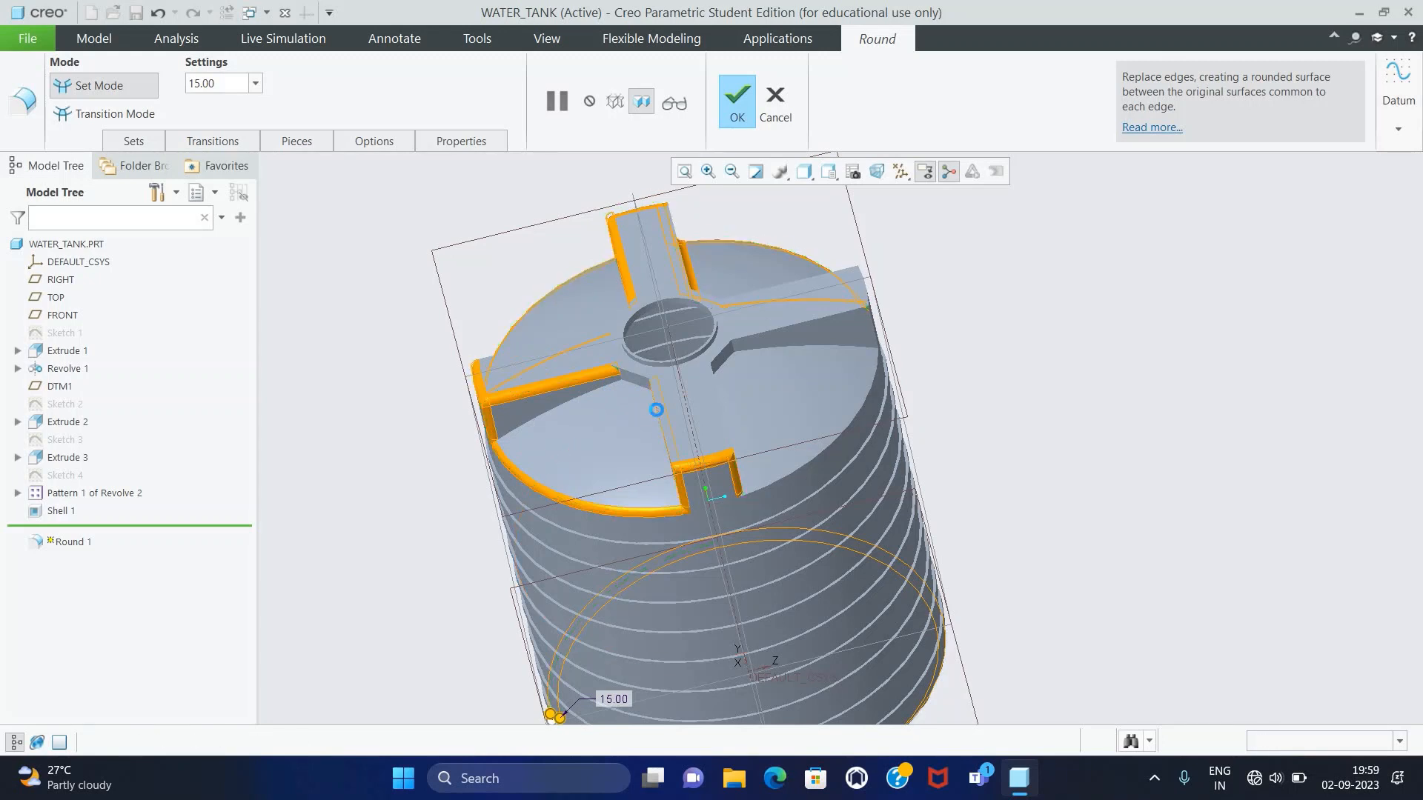
pyautogui.click(720, 404)
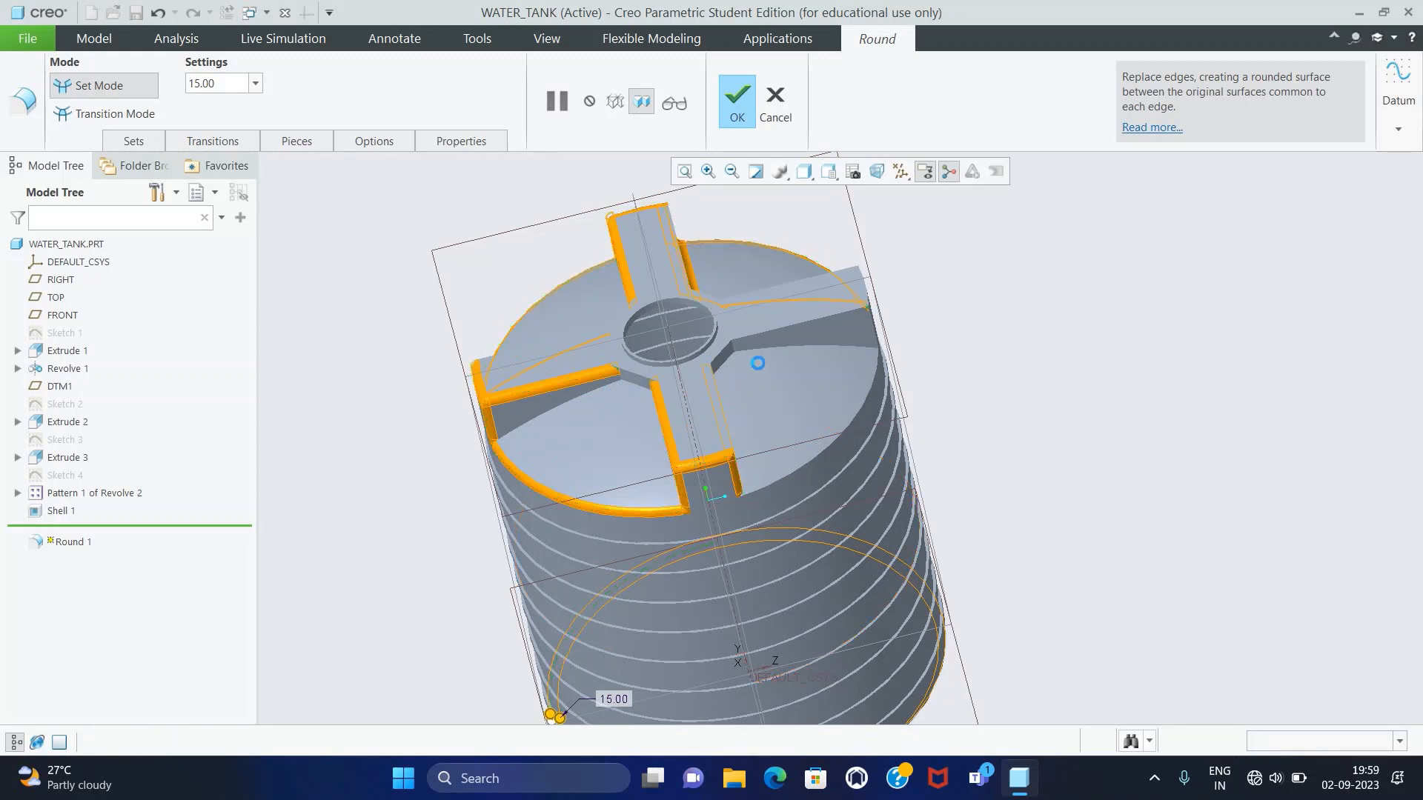
pyautogui.click(773, 329)
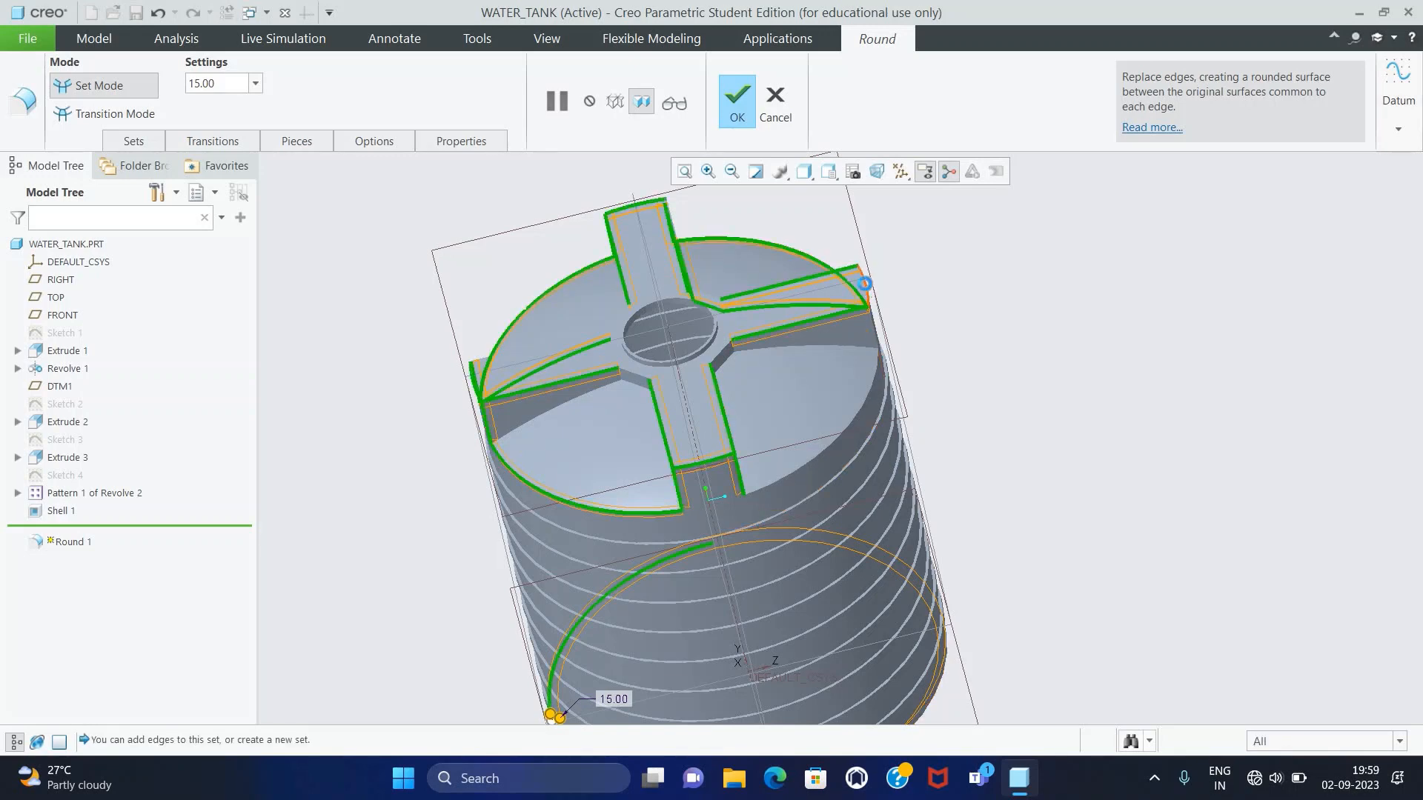
pyautogui.keyDown('ctrl'); pyautogui.click(864, 284); pyautogui.keyUp('ctrl')
pyautogui.keyDown('ctrl'); pyautogui.click(803, 280); pyautogui.keyUp('ctrl')
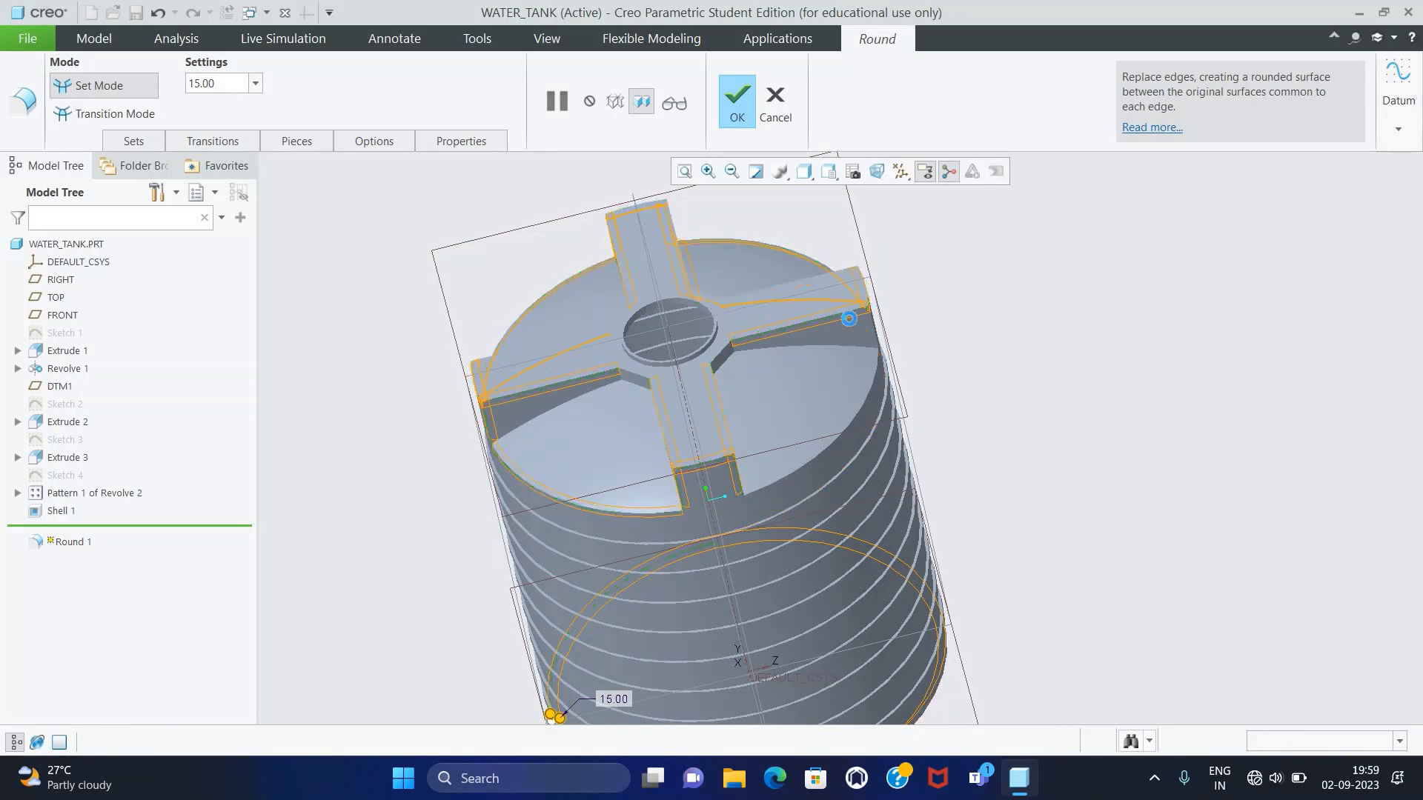
# - Add the last dome sector's outer rim and the adjoining arm's vertical corner edge to the 15 radius round
pyautogui.keyDown('ctrl'); pyautogui.click(880, 345); pyautogui.keyUp('ctrl')
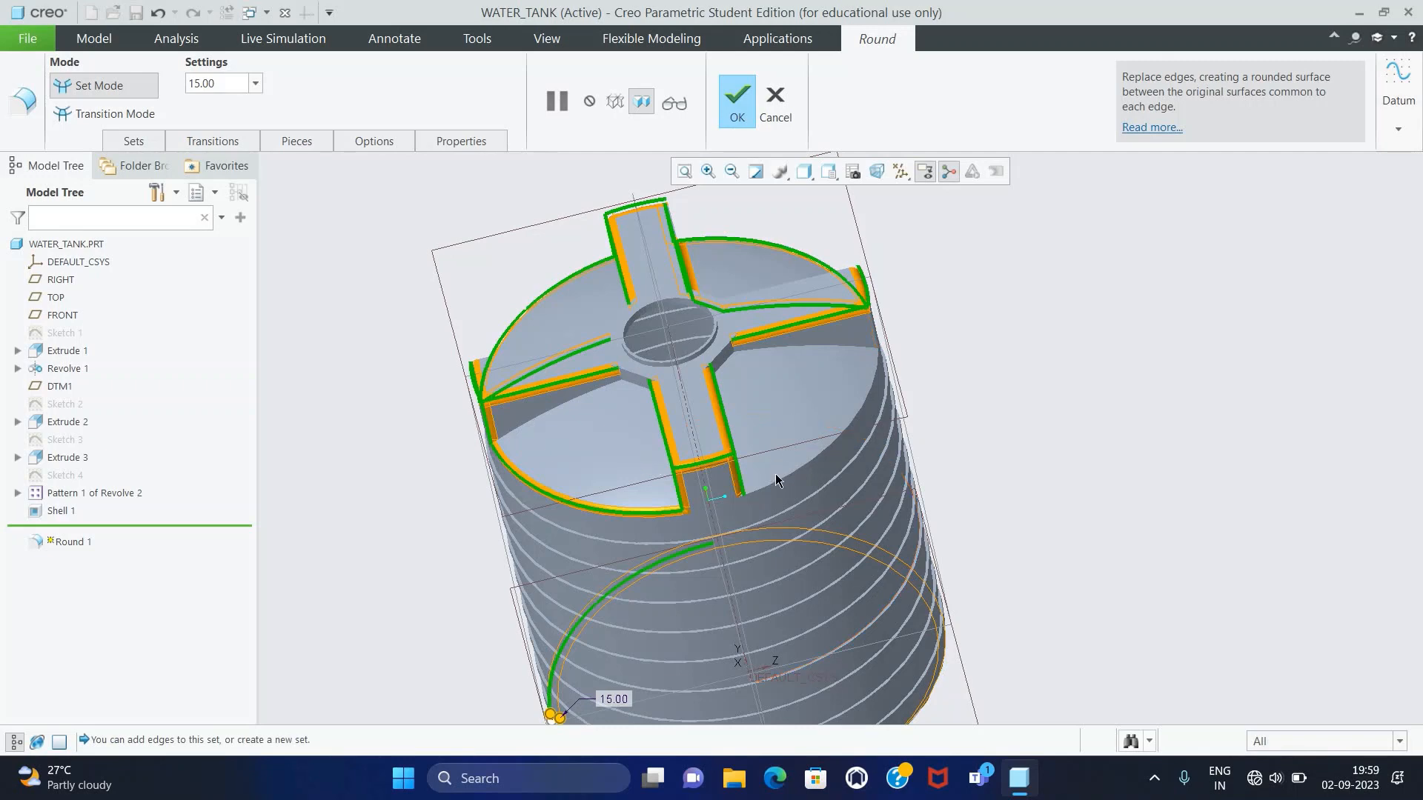
pyautogui.keyDown('ctrl'); pyautogui.click(879, 343); pyautogui.keyUp('ctrl')
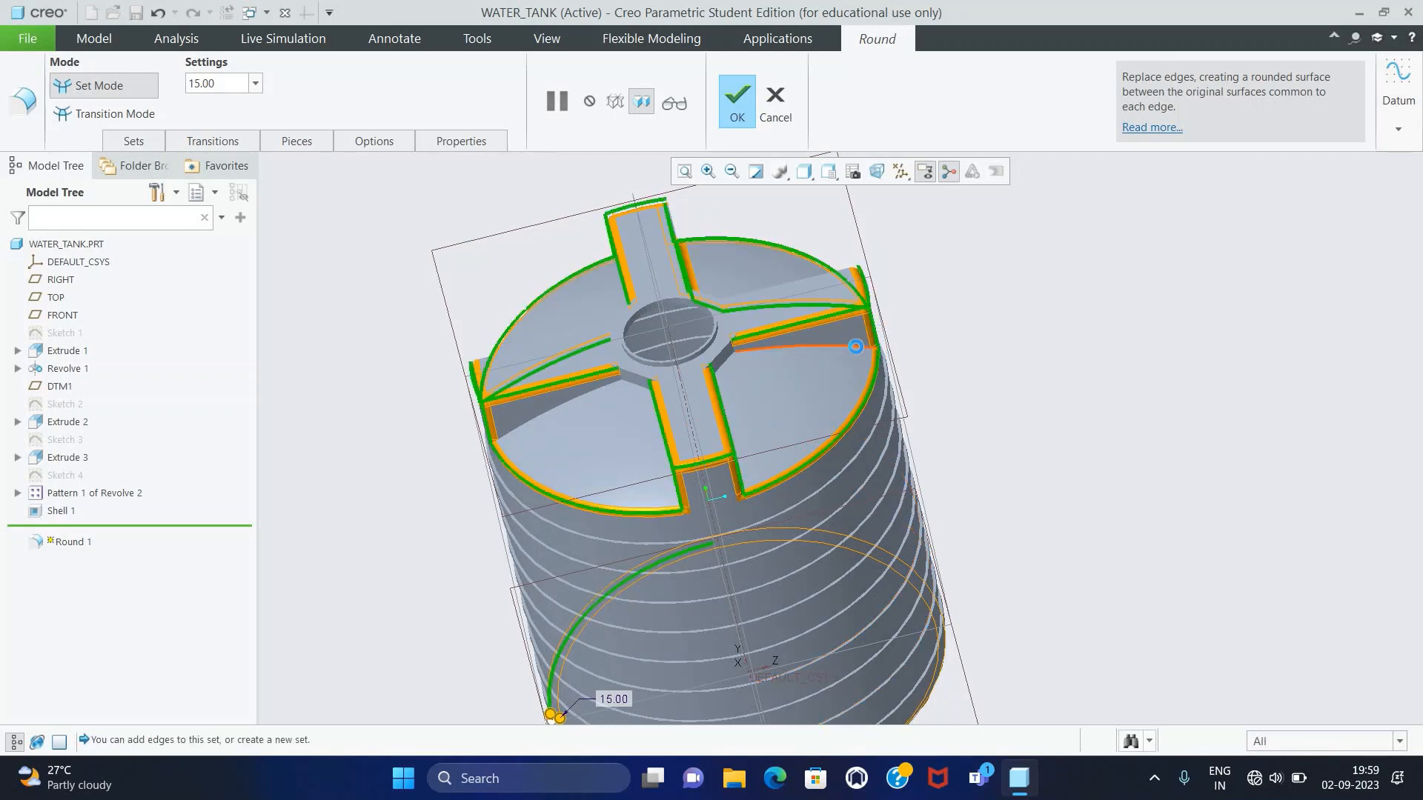
pyautogui.keyDown('ctrl'); pyautogui.click(854, 347); pyautogui.keyUp('ctrl')
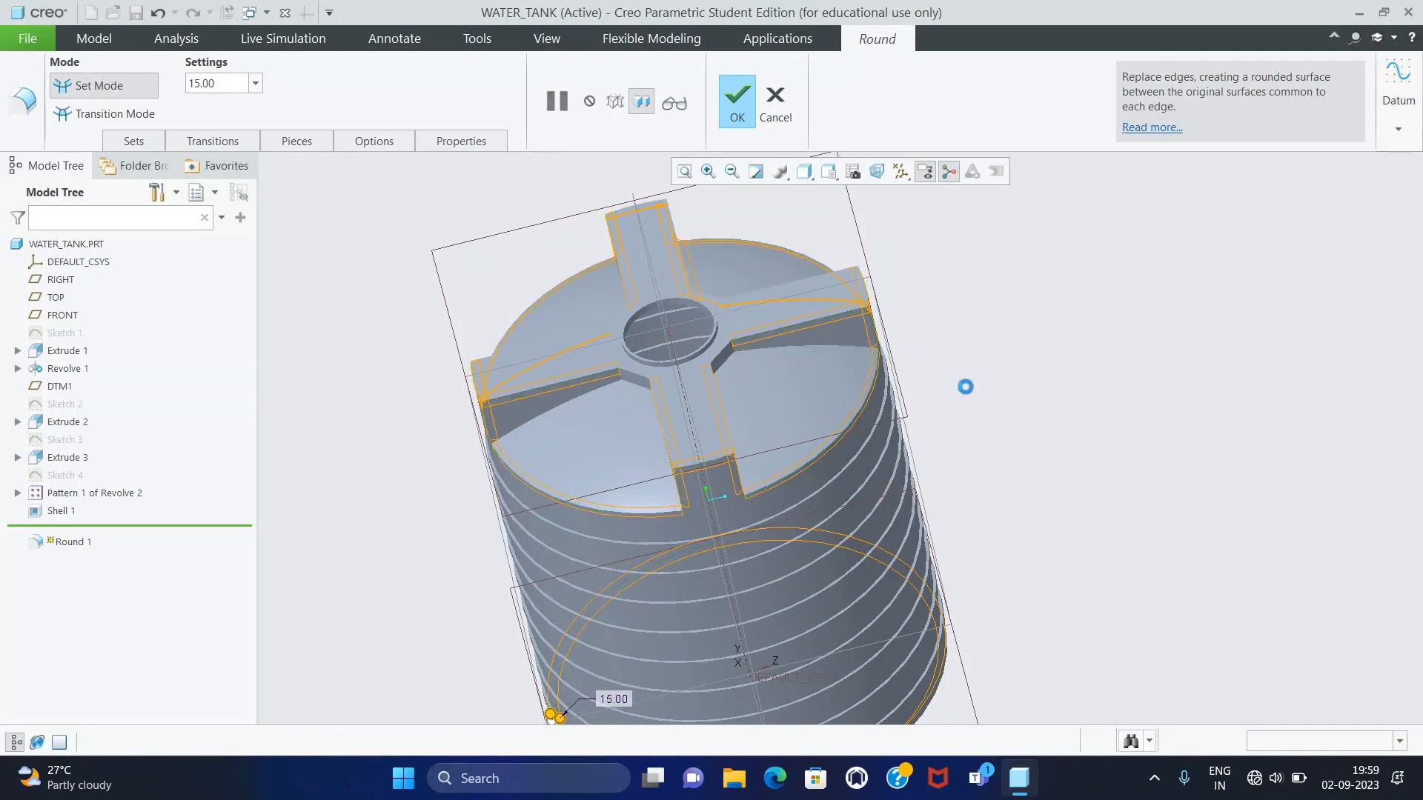
# - Remove the edges where the cross arms meet the dome from the 15 radius round's selection
pyautogui.moveTo(966, 386)
pyautogui.mouseDown(button='middle')
pyautogui.moveTo(972, 363)
pyautogui.moveTo(1068, 380)
pyautogui.moveTo(1089, 390)
pyautogui.moveTo(1102, 429)
pyautogui.moveTo(1025, 442)
pyautogui.moveTo(1095, 412)
pyautogui.moveTo(810, 413)
pyautogui.mouseUp(button='middle')
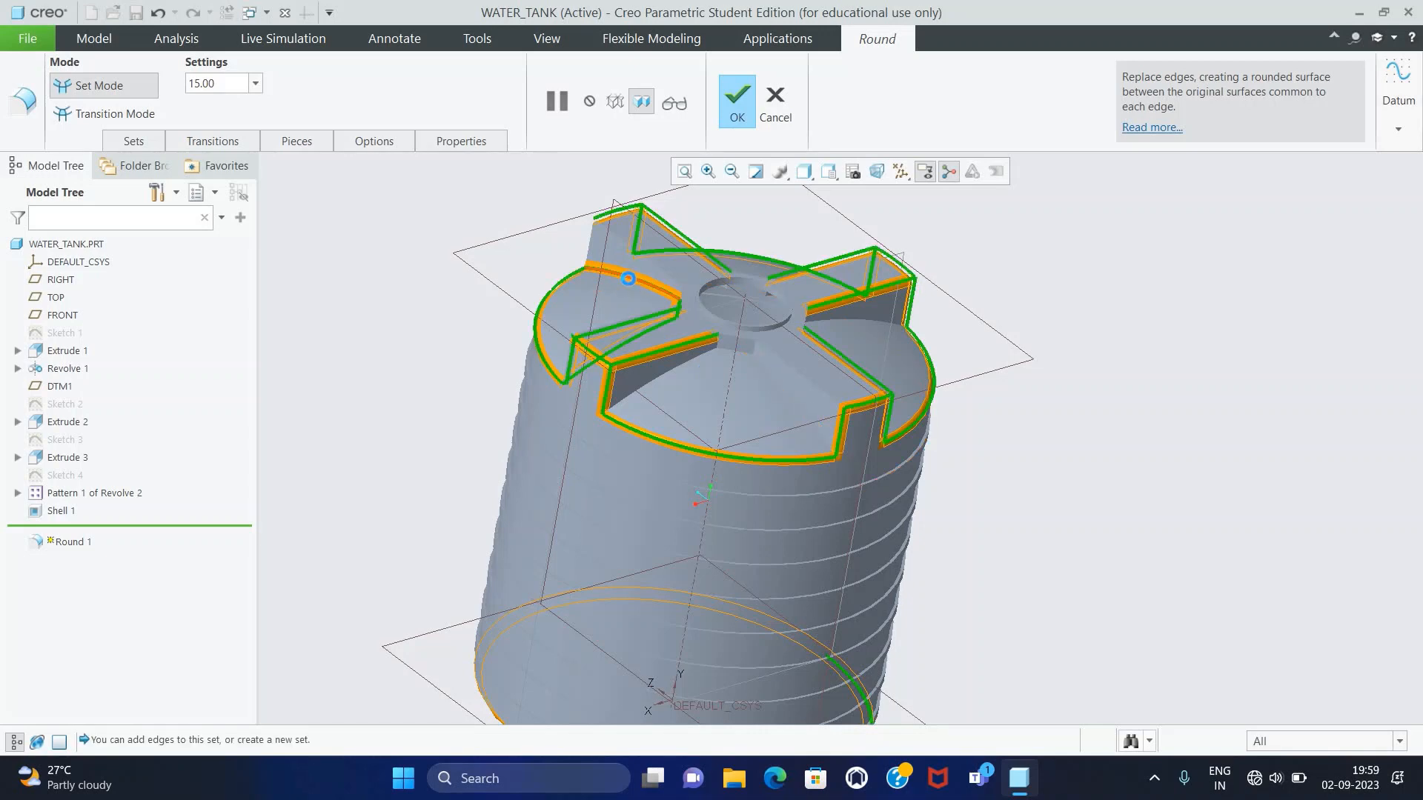
pyautogui.moveTo(403, 371); pyautogui.dragTo(639, 334, button='middle')
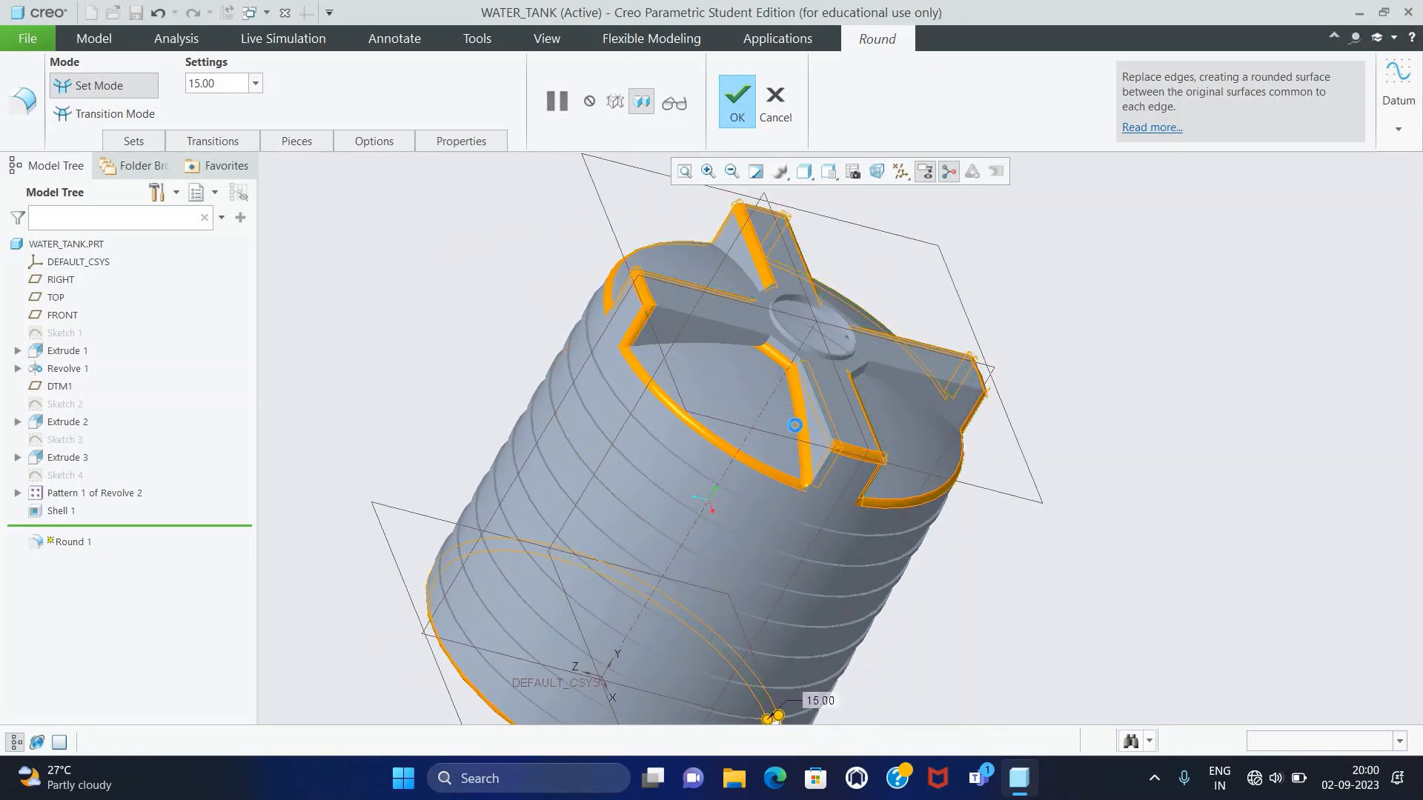
pyautogui.keyDown('ctrl'); pyautogui.click(796, 426); pyautogui.keyUp('ctrl')
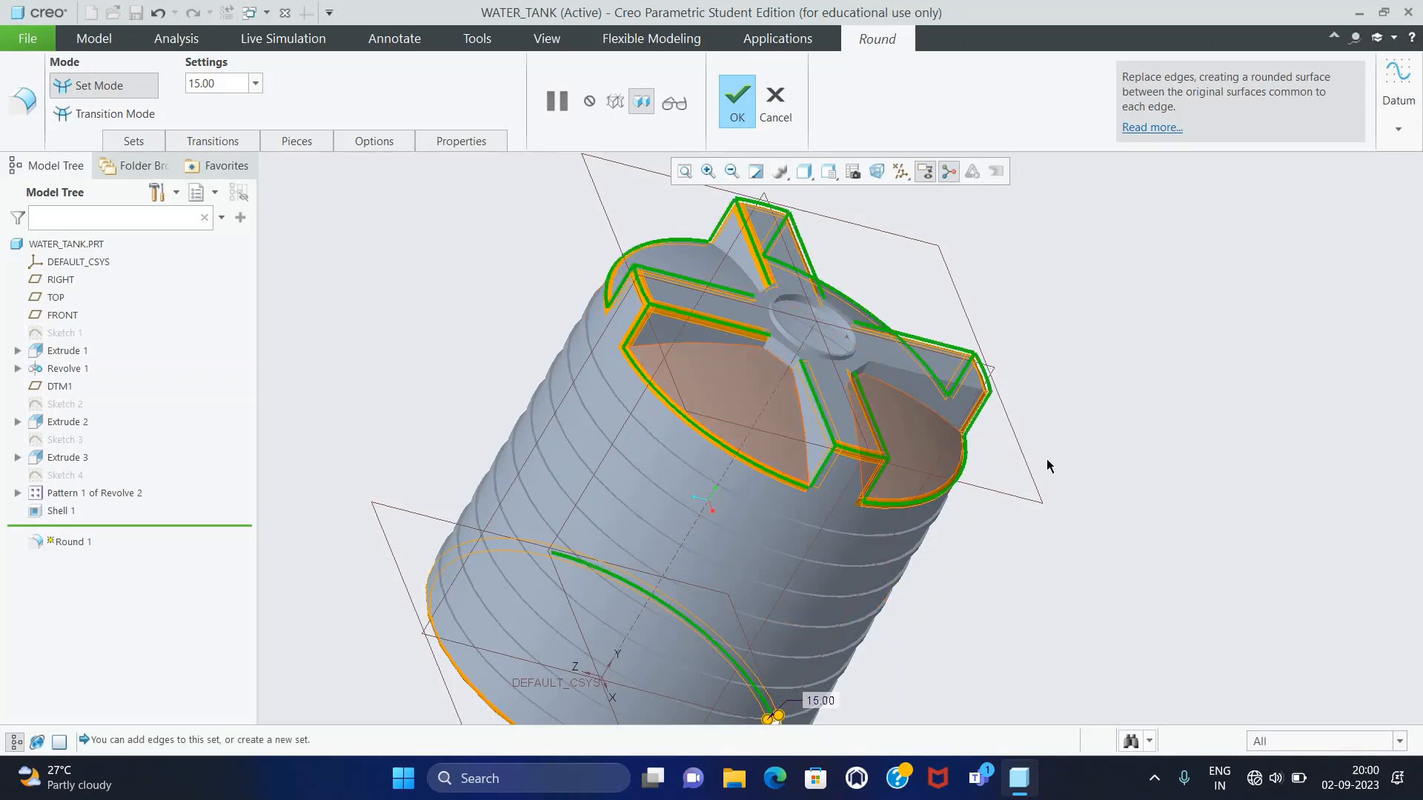
pyautogui.moveTo(1046, 460); pyautogui.dragTo(833, 424, button='middle')
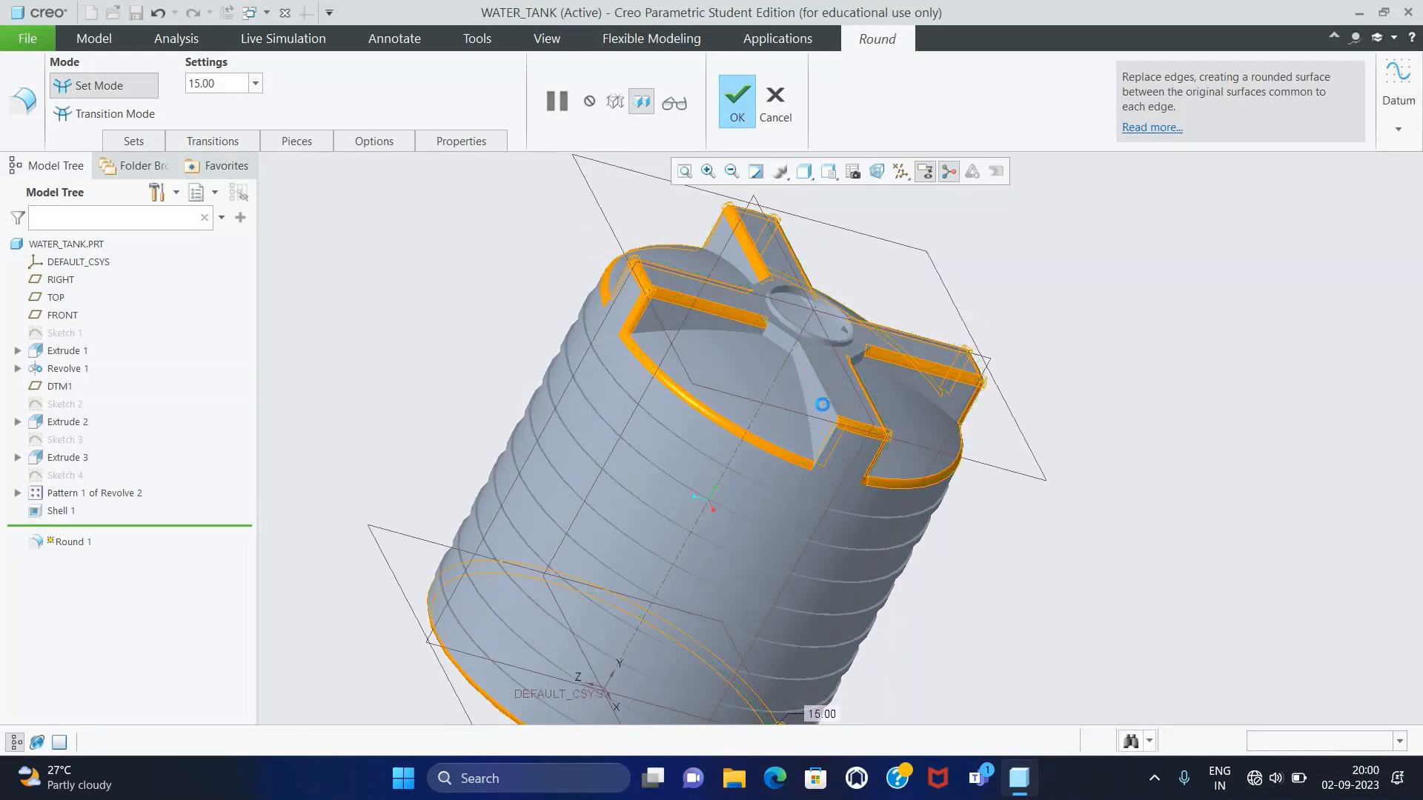
# - Add the cross arm's missing long top edge and complete the 15 radius round
pyautogui.keyDown('ctrl'); pyautogui.click(824, 393); pyautogui.keyUp('ctrl')
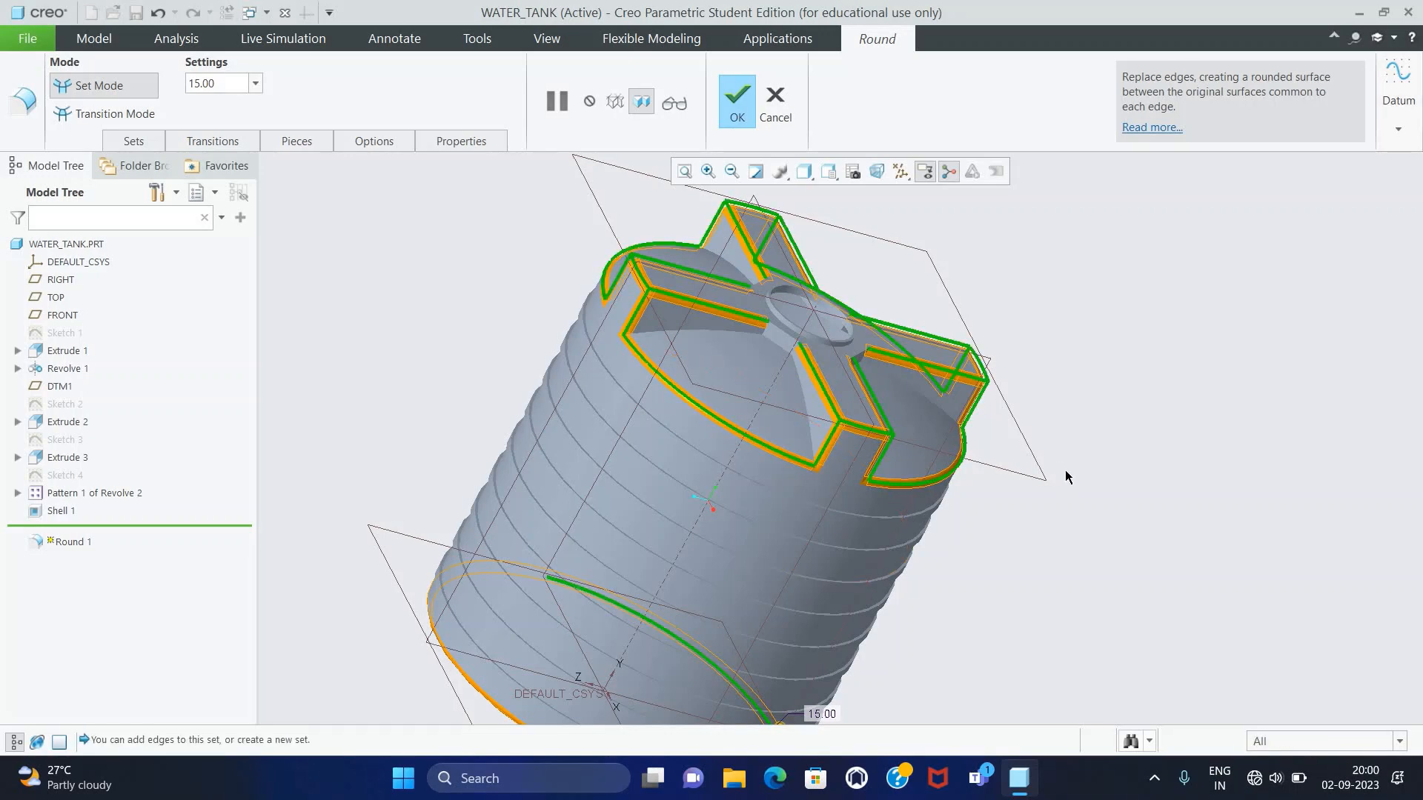
pyautogui.moveTo(1067, 476); pyautogui.dragTo(993, 430, button='middle')
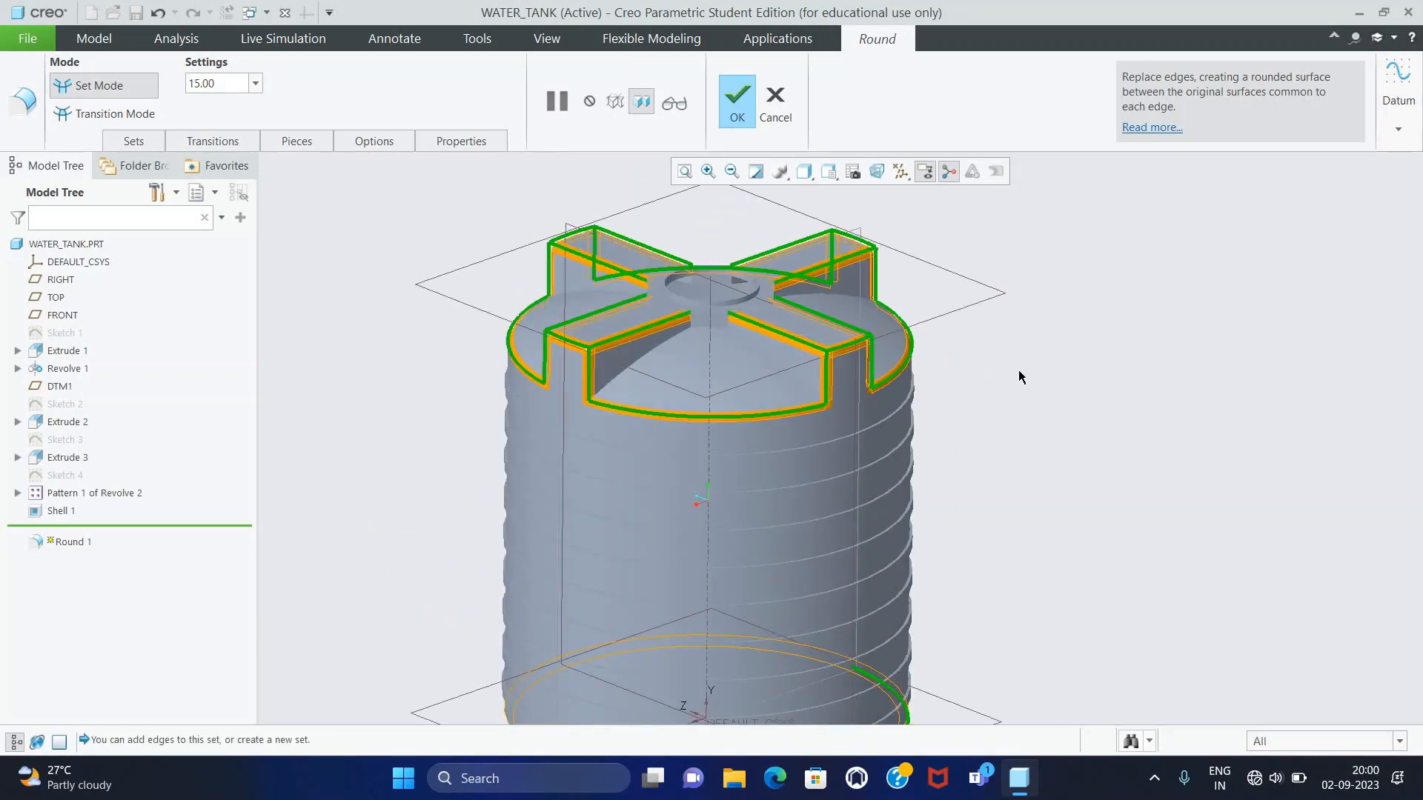
pyautogui.click(745, 113)
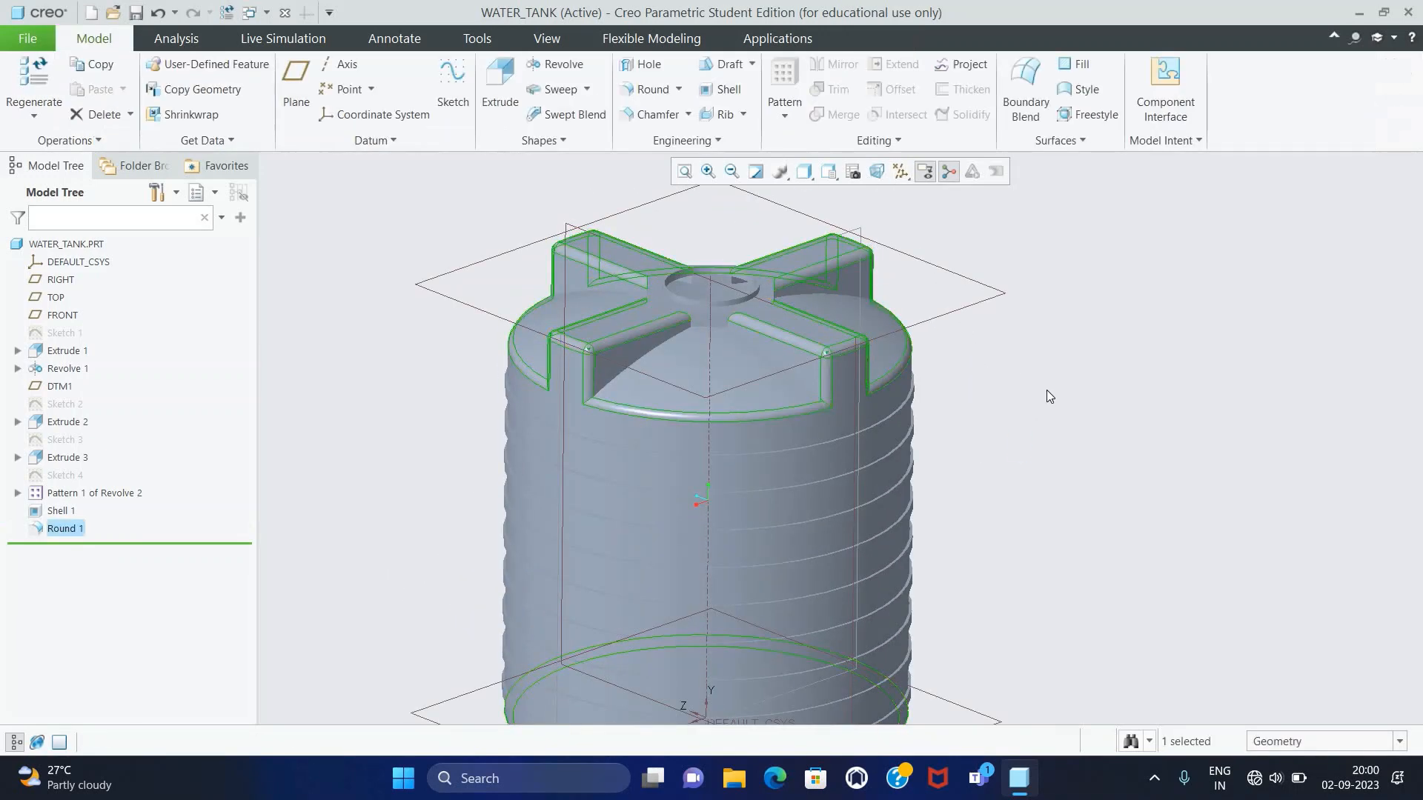
# - Set the model's display style to Shading With Edges
pyautogui.click(814, 180)
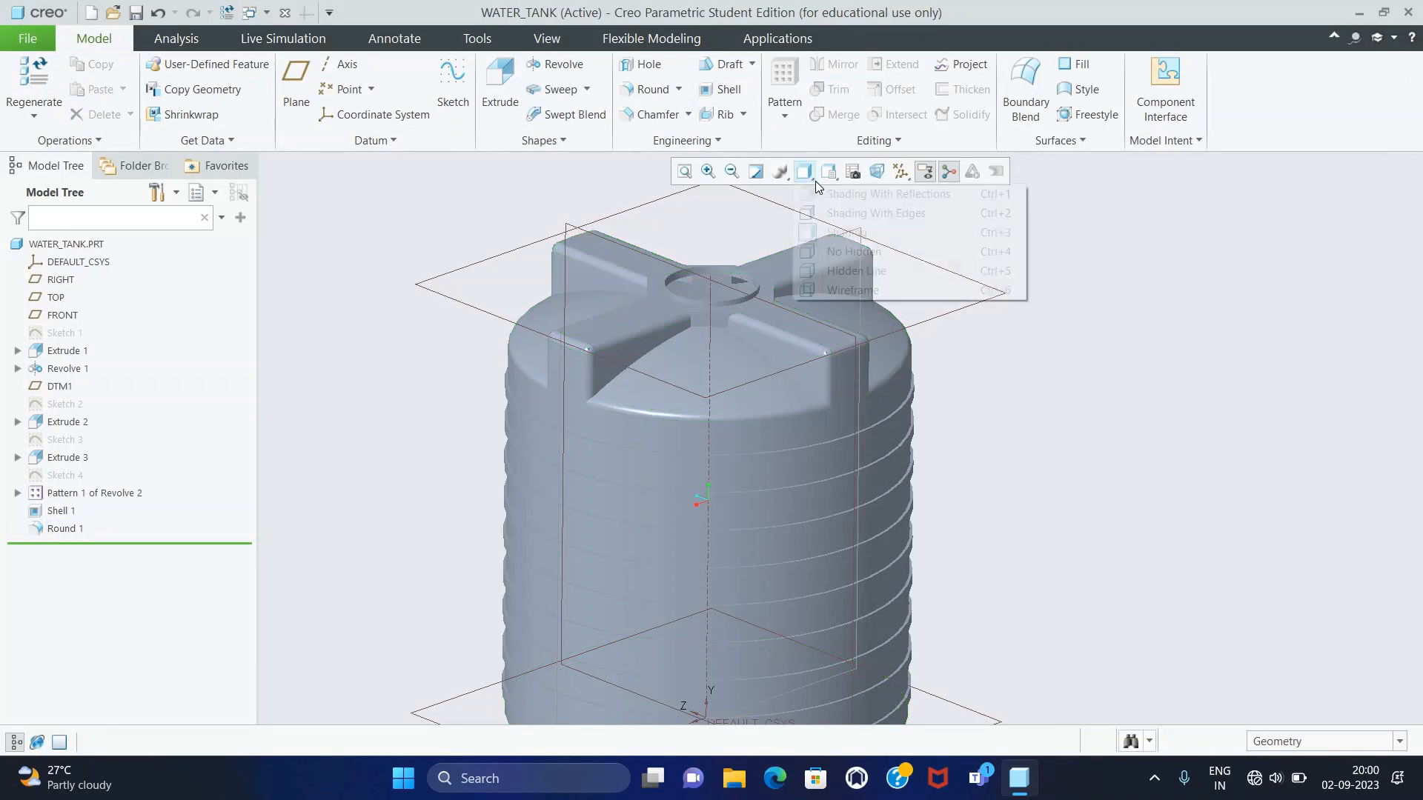
pyautogui.click(852, 213)
pyautogui.moveTo(1069, 350)
pyautogui.mouseDown(button='middle')
pyautogui.moveTo(1153, 401)
pyautogui.moveTo(1175, 376)
pyautogui.moveTo(1201, 400)
pyautogui.mouseUp(button='middle')
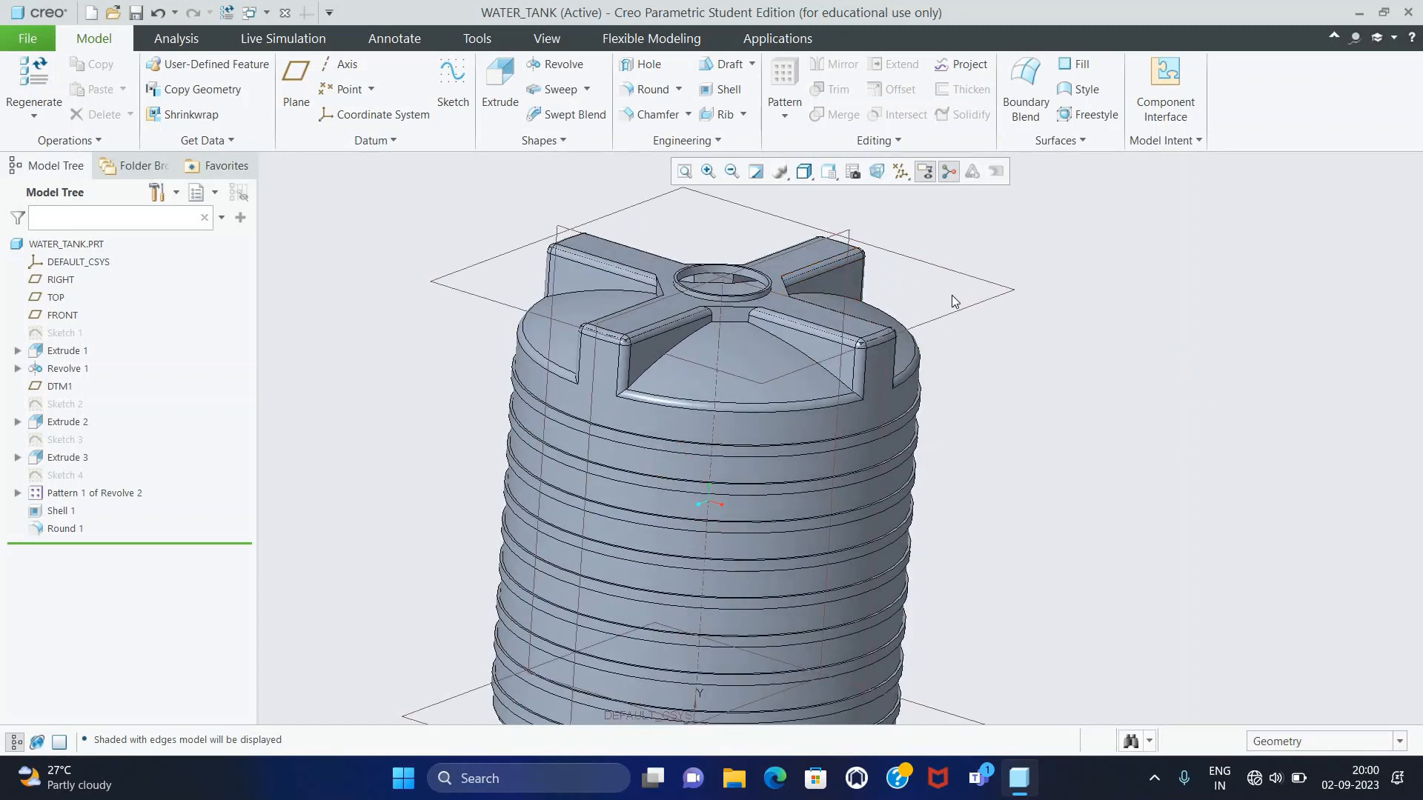
# - Start a second Round with radius 10 on the edges where the cross meets one dome sector
pyautogui.click(650, 90)
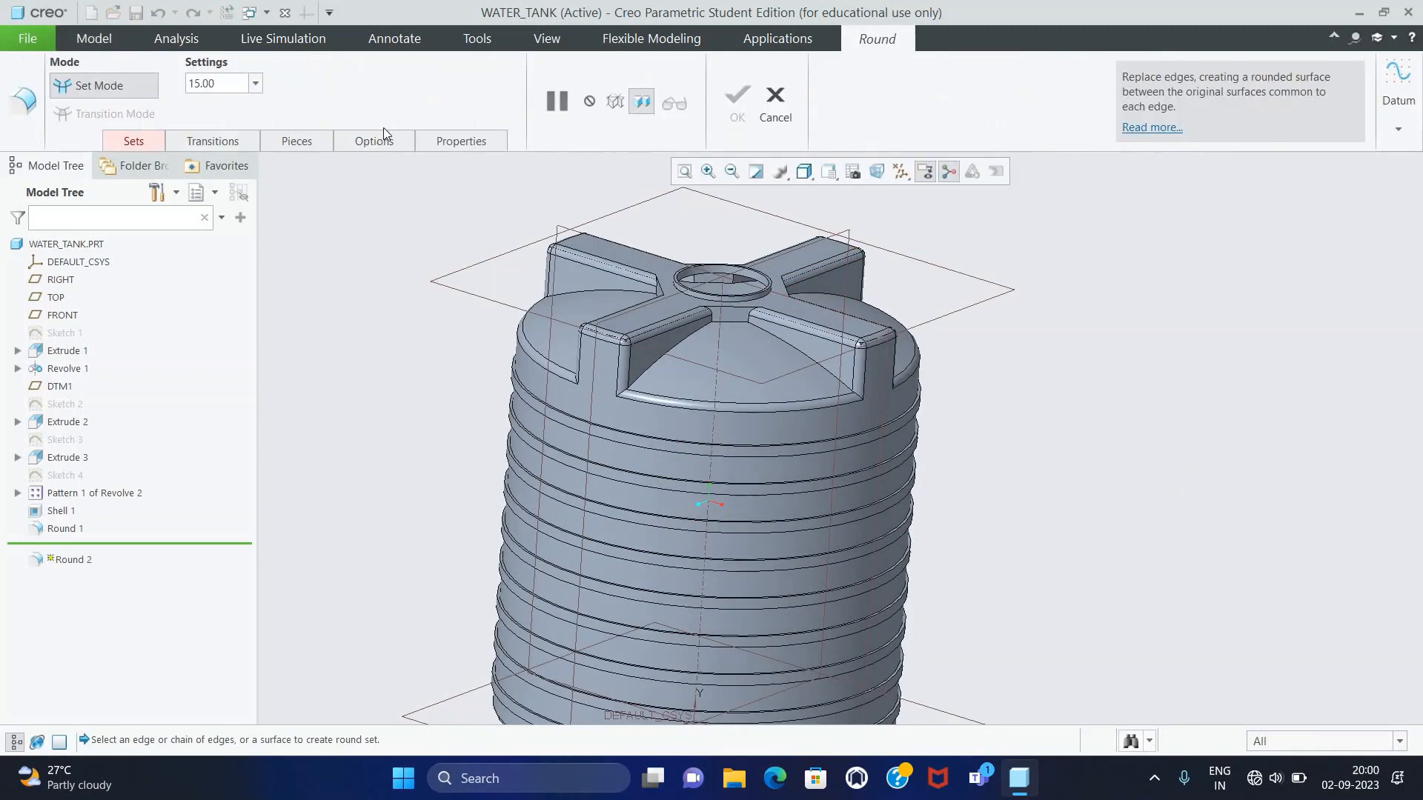
pyautogui.write('10')
pyautogui.press('Return')
pyautogui.click(647, 368)
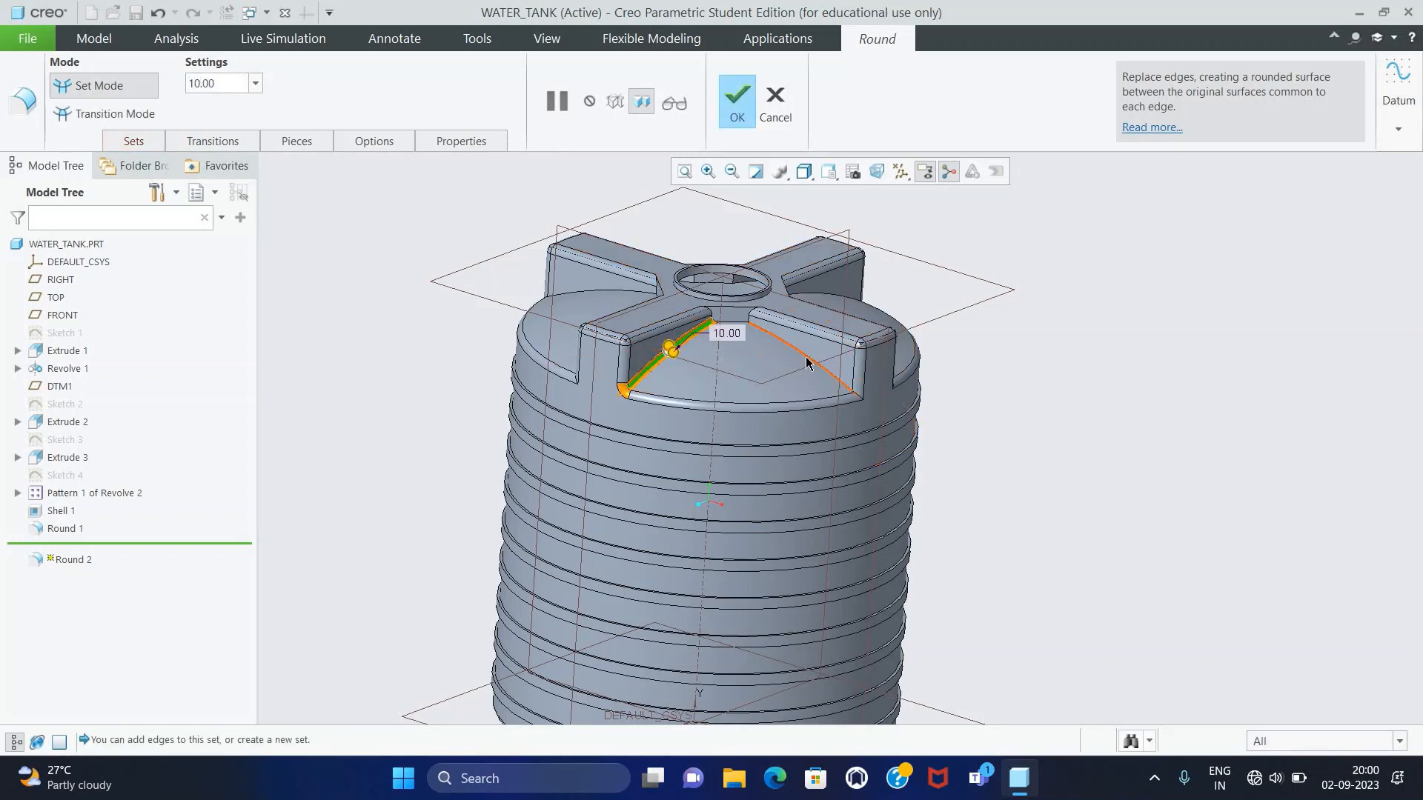
pyautogui.keyDown('ctrl'); pyautogui.click(807, 362); pyautogui.keyUp('ctrl')
pyautogui.keyDown('ctrl'); pyautogui.click(736, 308); pyautogui.keyUp('ctrl')
# - Add the edges where the cross arms meet the neighbouring dome sectors to the 10 radius round
pyautogui.moveTo(1060, 425); pyautogui.dragTo(807, 383, button='middle')
pyautogui.keyDown('ctrl'); pyautogui.click(634, 400); pyautogui.keyUp('ctrl')
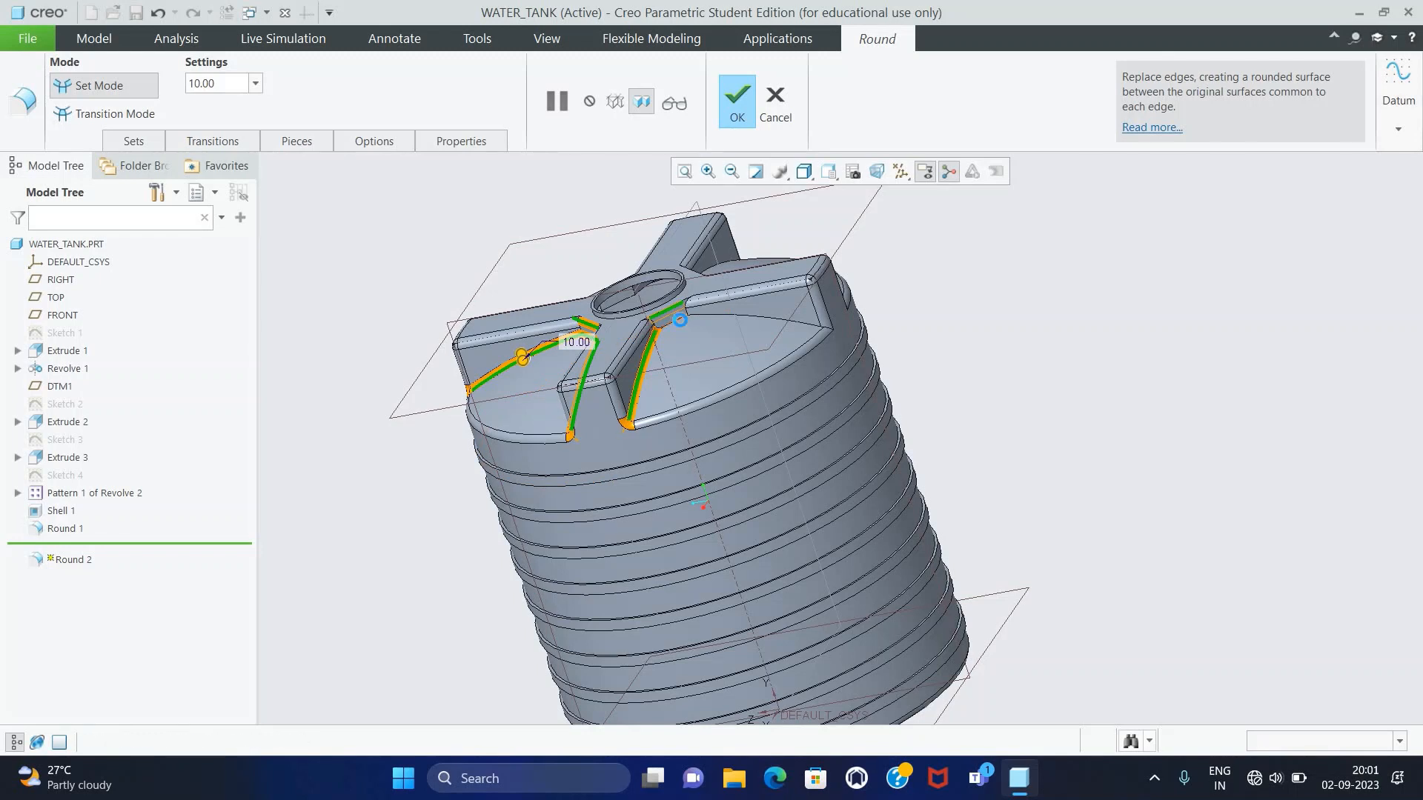
pyautogui.keyDown('ctrl'); pyautogui.click(712, 318); pyautogui.keyUp('ctrl')
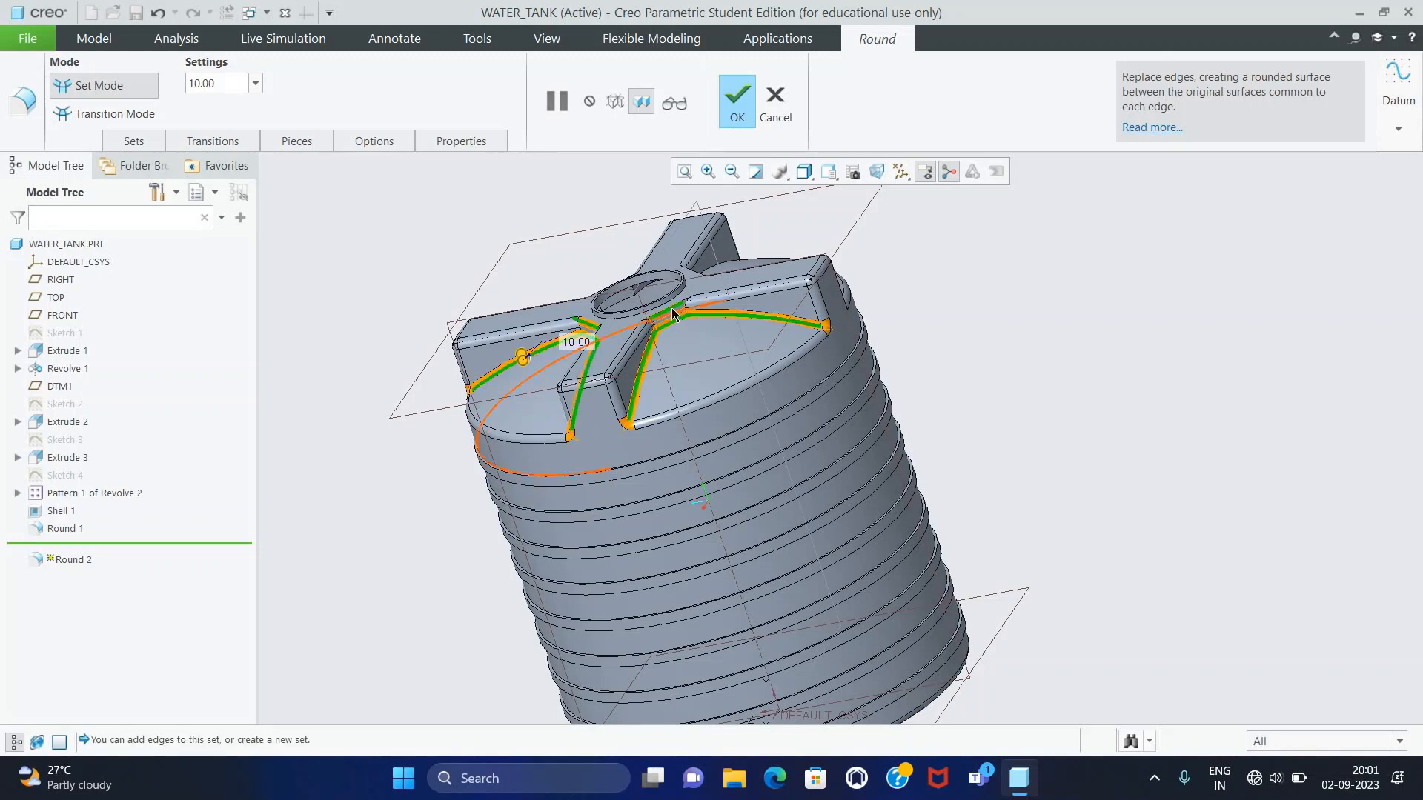
pyautogui.keyDown('ctrl'); pyautogui.click(672, 304); pyautogui.keyUp('ctrl')
pyautogui.moveTo(1022, 358); pyautogui.dragTo(905, 406, button='middle')
pyautogui.keyDown('ctrl'); pyautogui.click(642, 414); pyautogui.keyUp('ctrl')
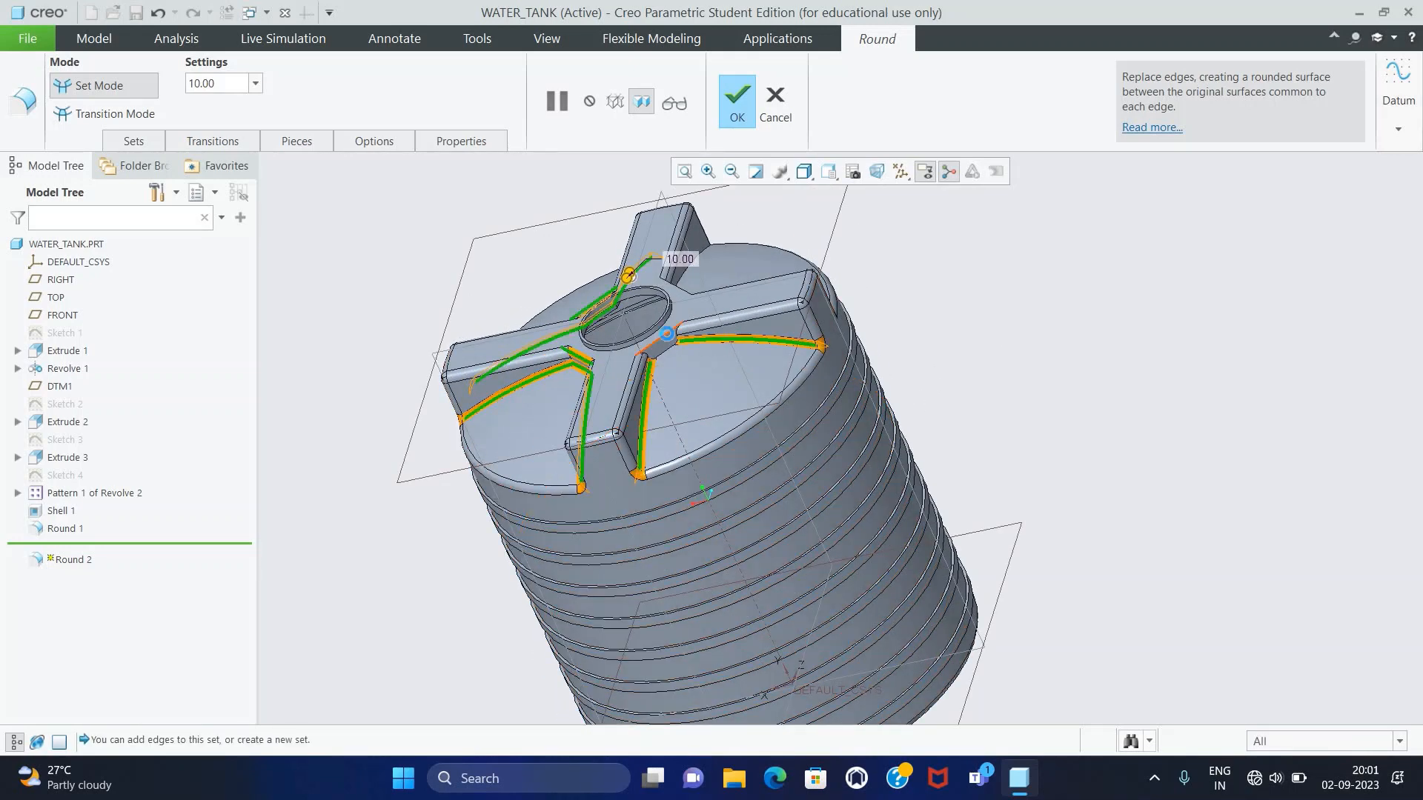
pyautogui.keyDown('ctrl'); pyautogui.click(667, 344); pyautogui.keyUp('ctrl')
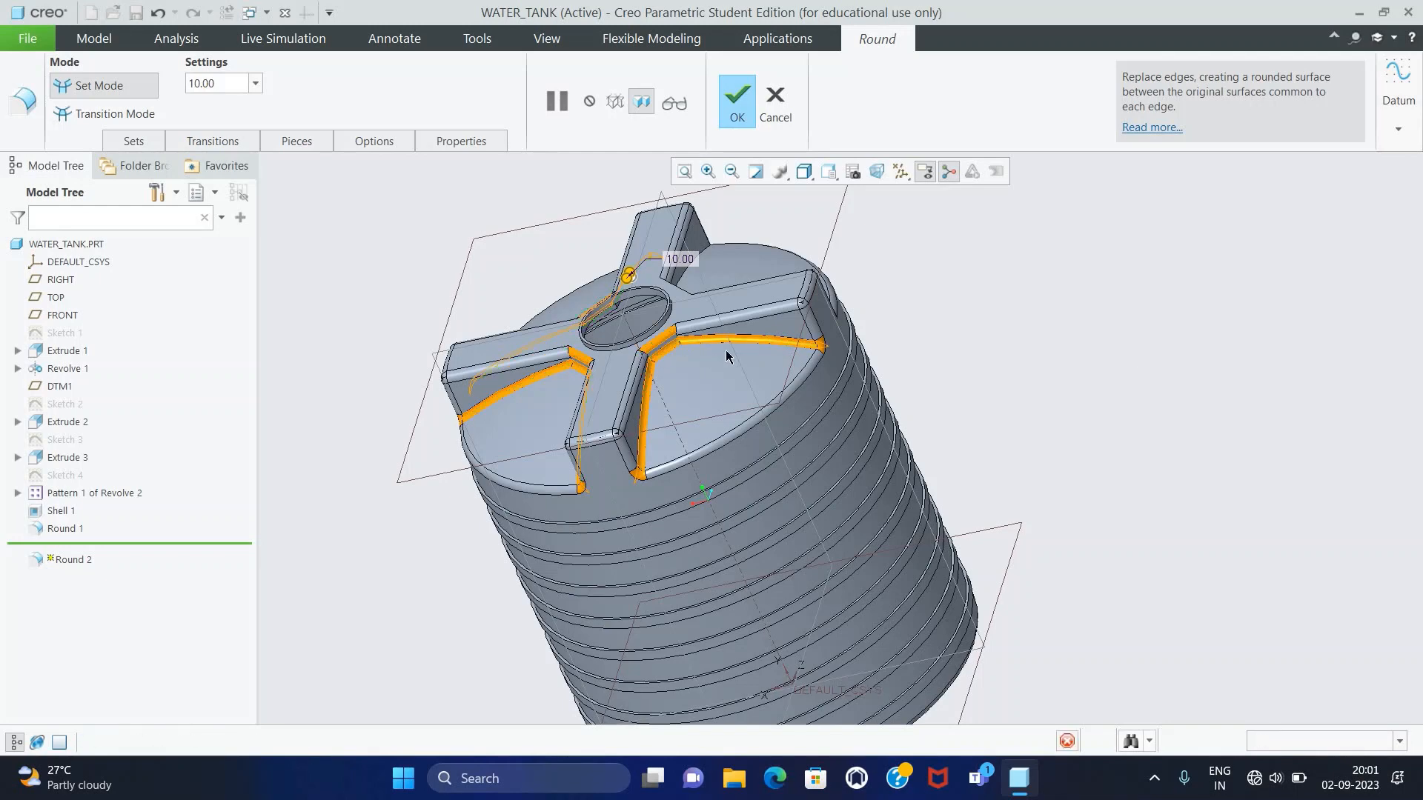
# - Add the edges where the cross meets the last dome sector and complete the 10 radius round
pyautogui.moveTo(1182, 406); pyautogui.dragTo(760, 328, button='middle')
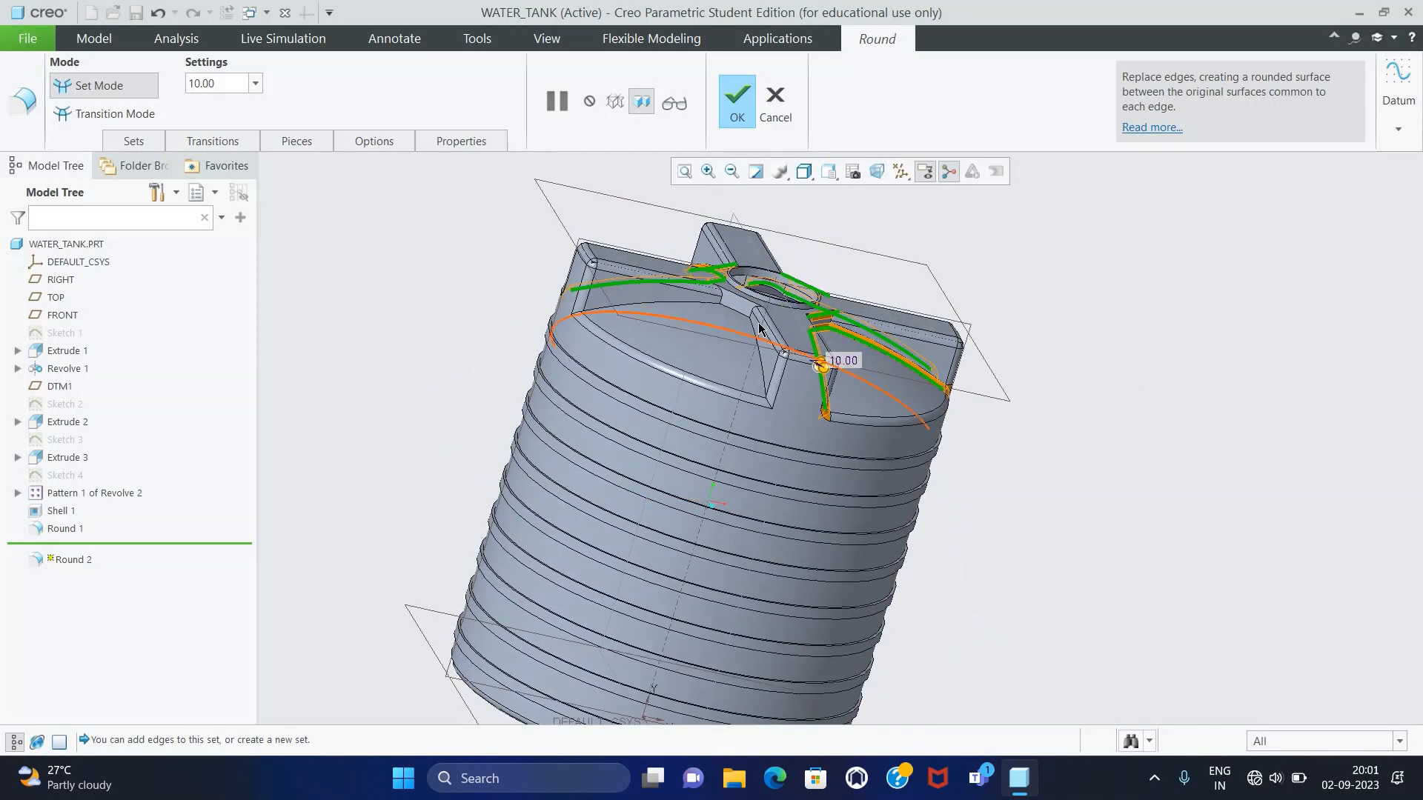
pyautogui.keyDown('ctrl'); pyautogui.click(738, 315); pyautogui.keyUp('ctrl')
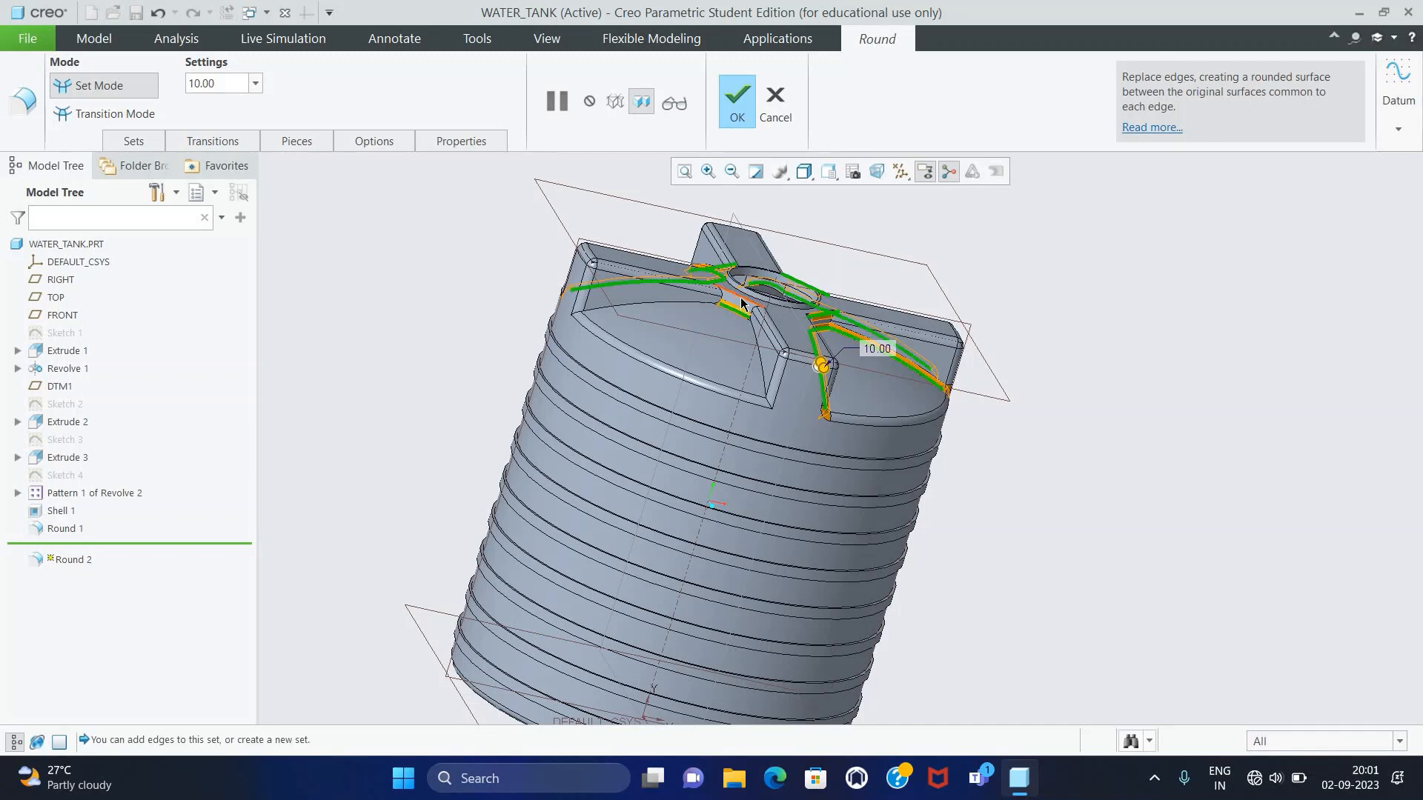
pyautogui.keyDown('ctrl'); pyautogui.click(668, 304); pyautogui.keyUp('ctrl')
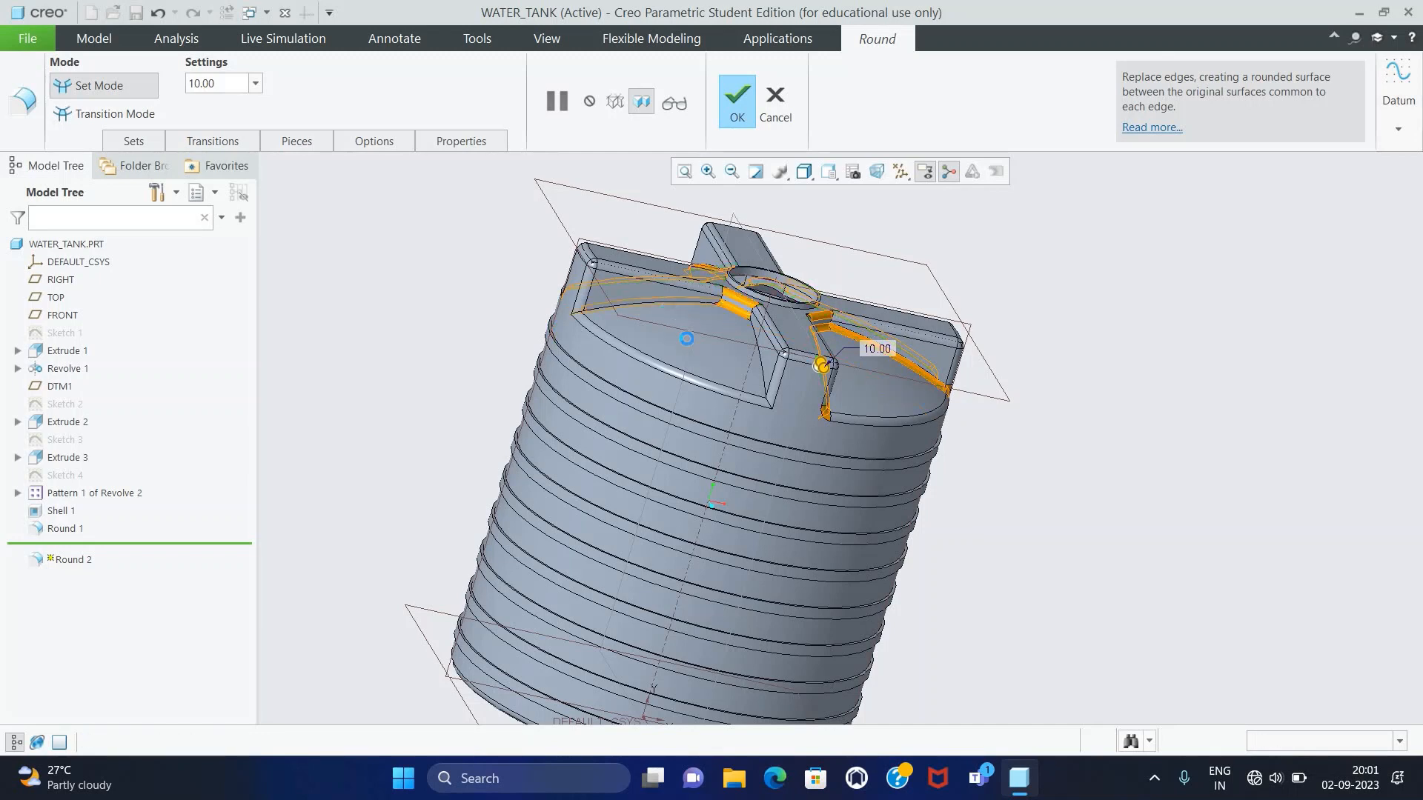
pyautogui.keyDown('ctrl'); pyautogui.click(764, 384); pyautogui.keyUp('ctrl')
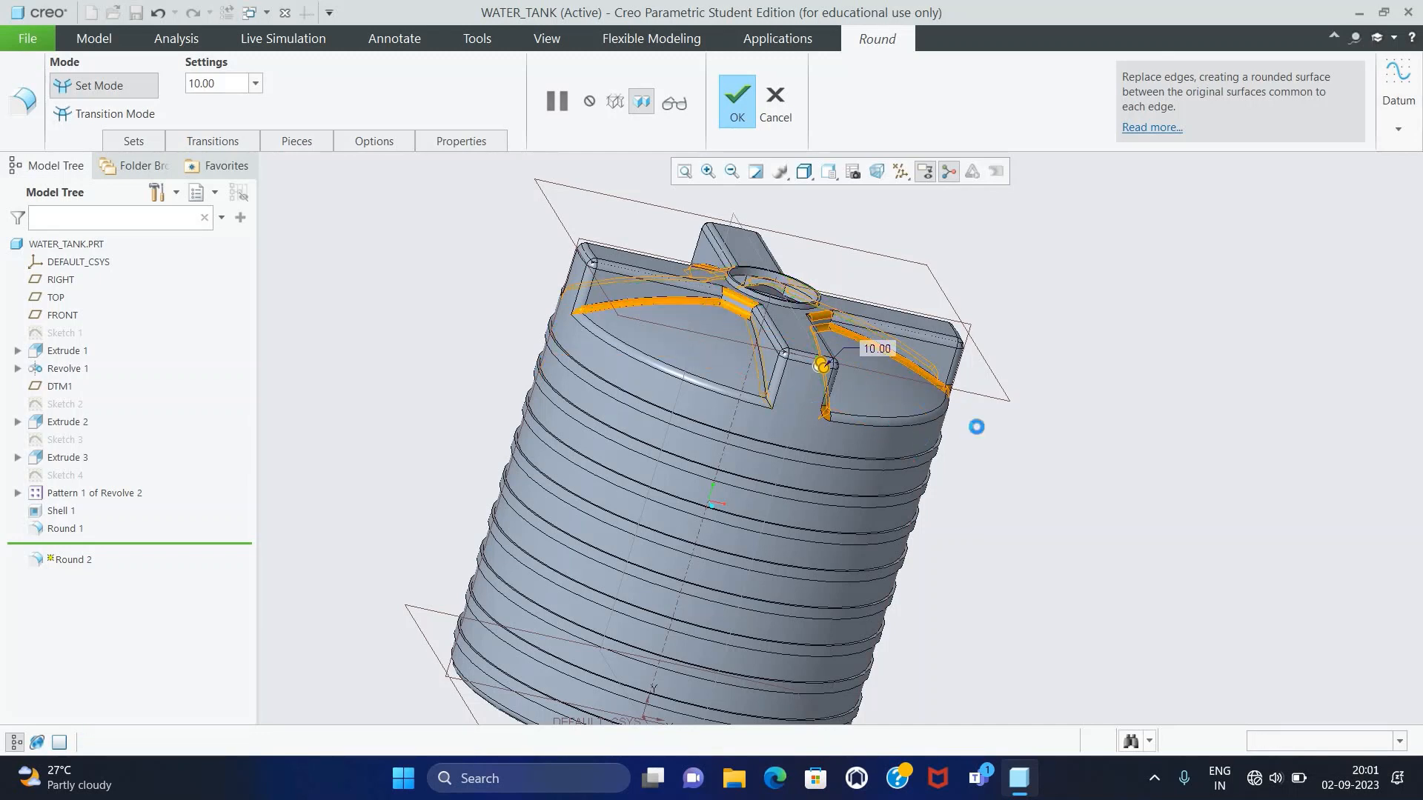
pyautogui.moveTo(1101, 430); pyautogui.dragTo(1051, 422, button='middle')
pyautogui.click(737, 104)
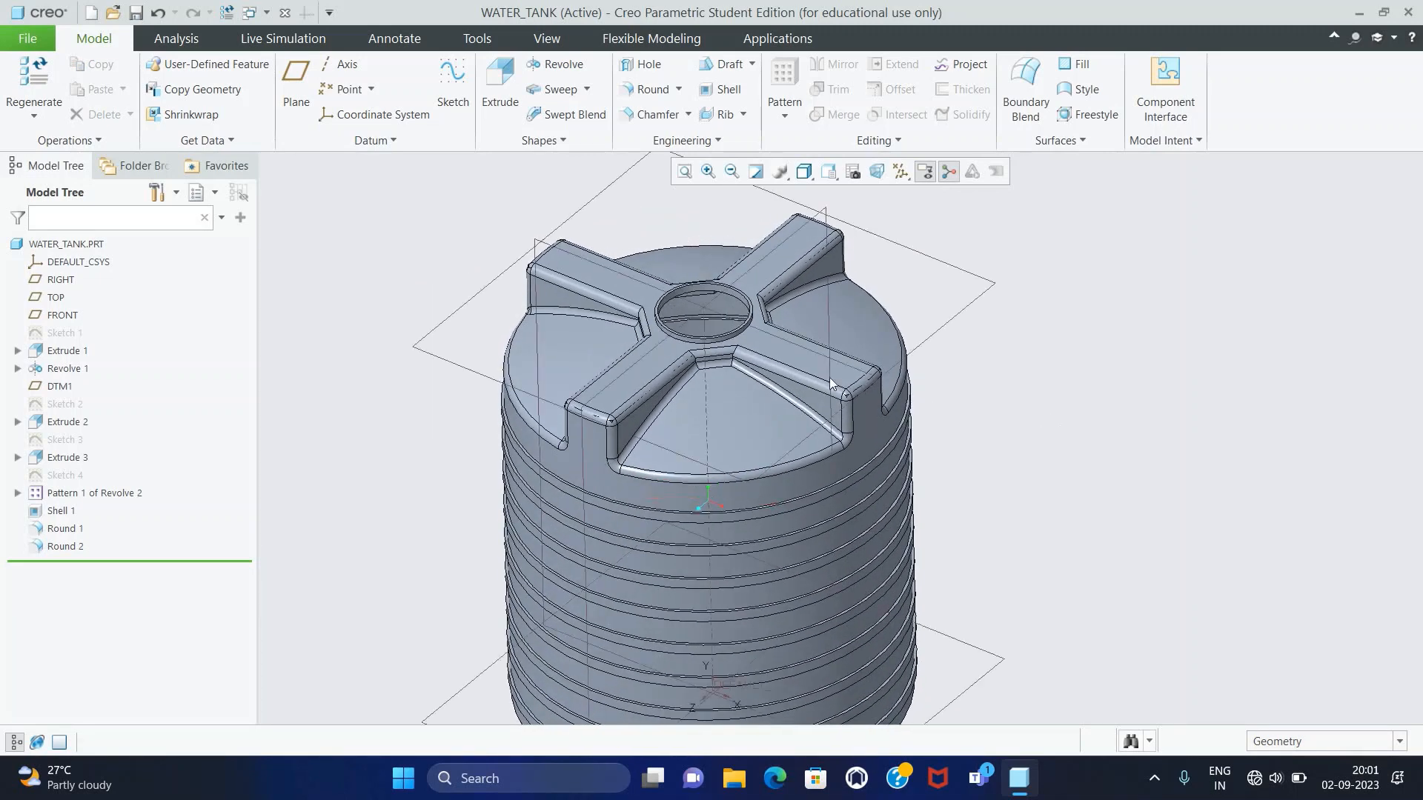
# - Round both halves of the circular edge at the base of the central opening's collar with radius 5
pyautogui.scroll(-4, 706, 467)
pyautogui.click(651, 89)
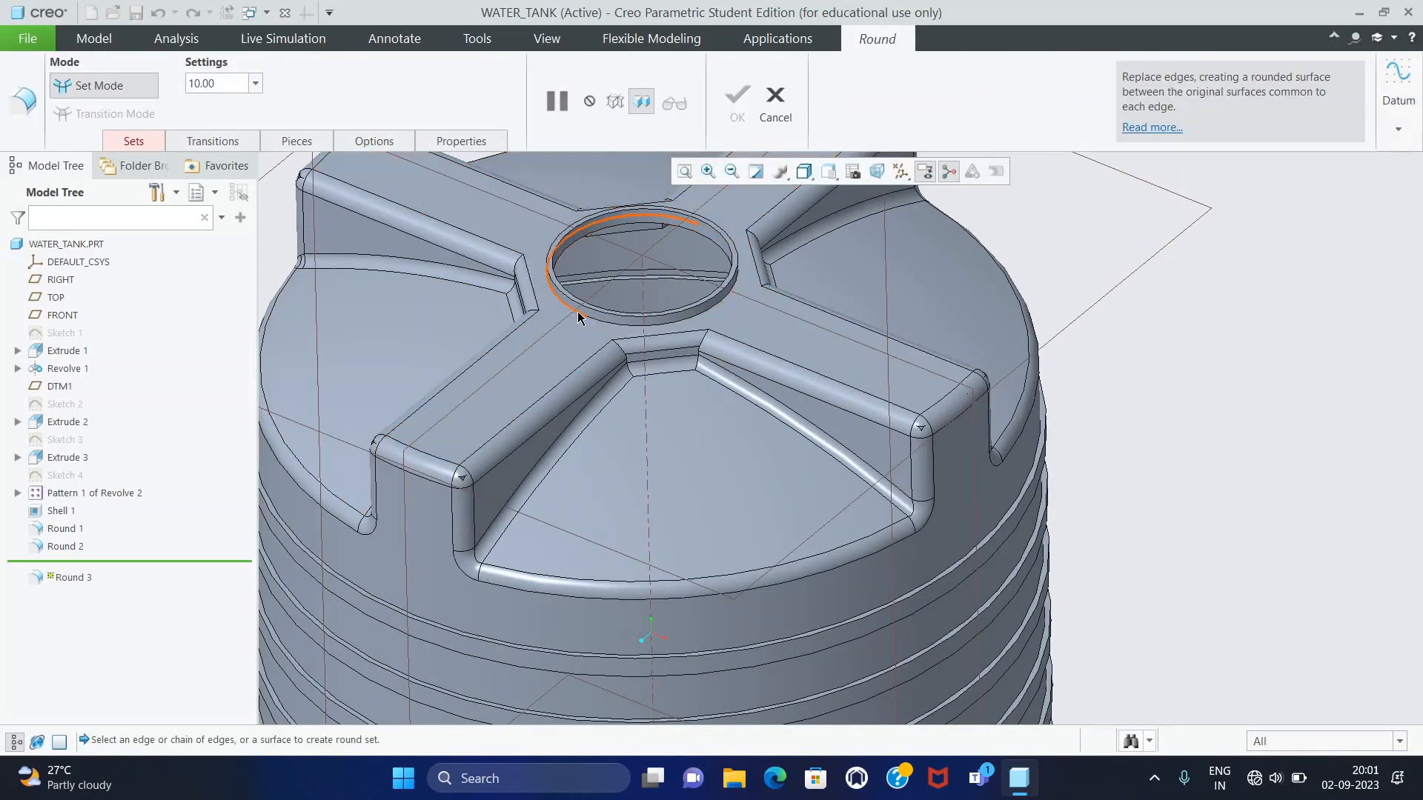
pyautogui.click(576, 312)
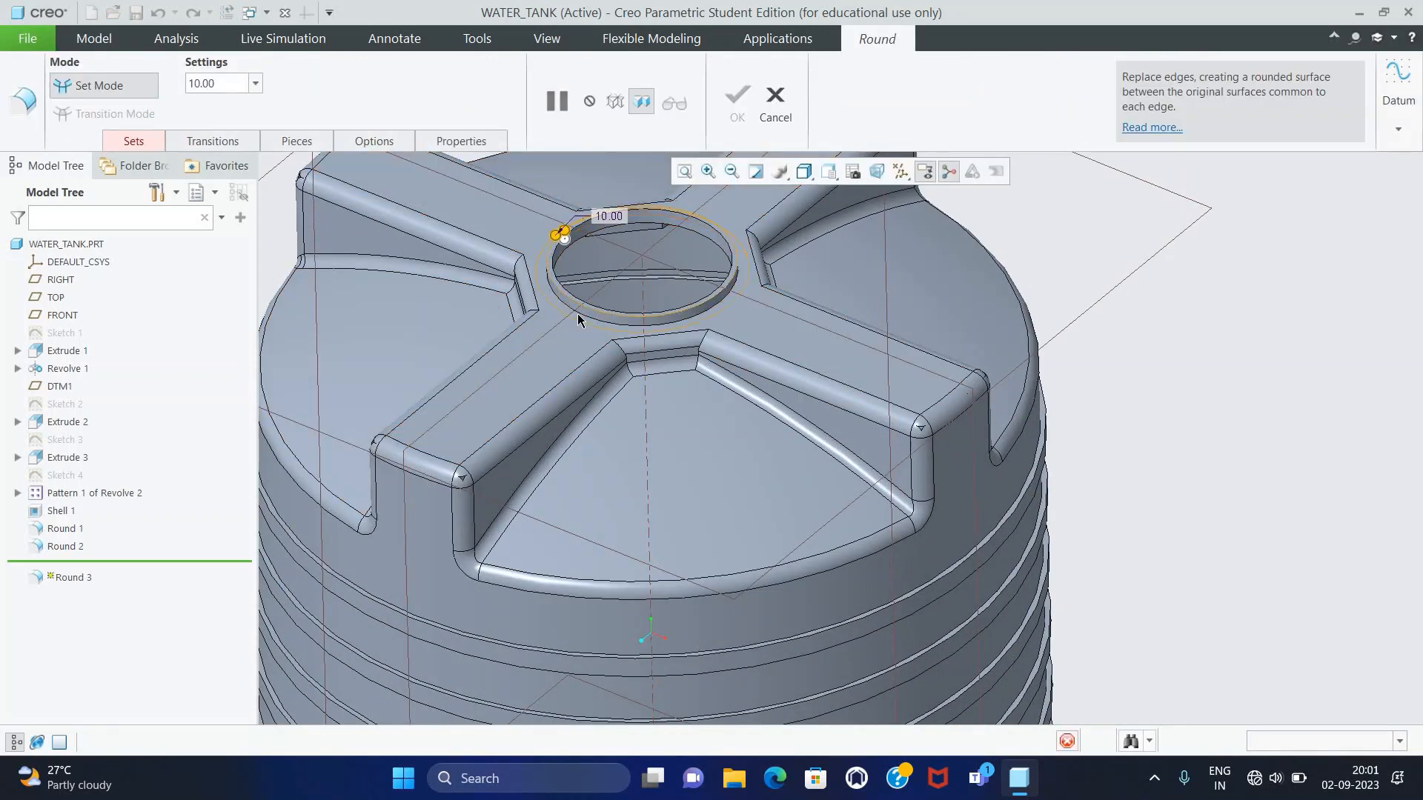
pyautogui.doubleClick(216, 85)
pyautogui.write('5')
pyautogui.press('Return')
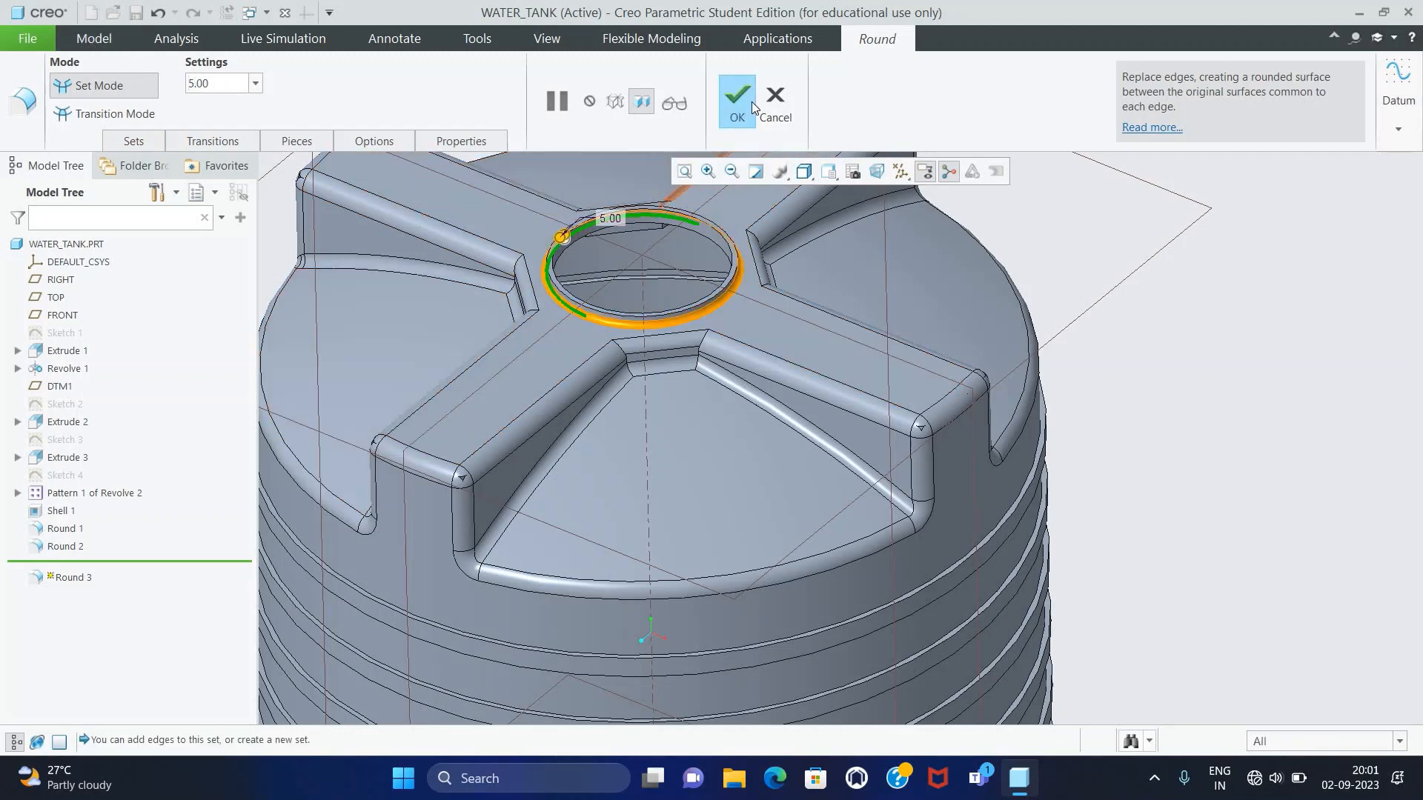
pyautogui.scroll(-3, 768, 229)
pyautogui.keyDown('ctrl'); pyautogui.click(677, 351); pyautogui.keyUp('ctrl')
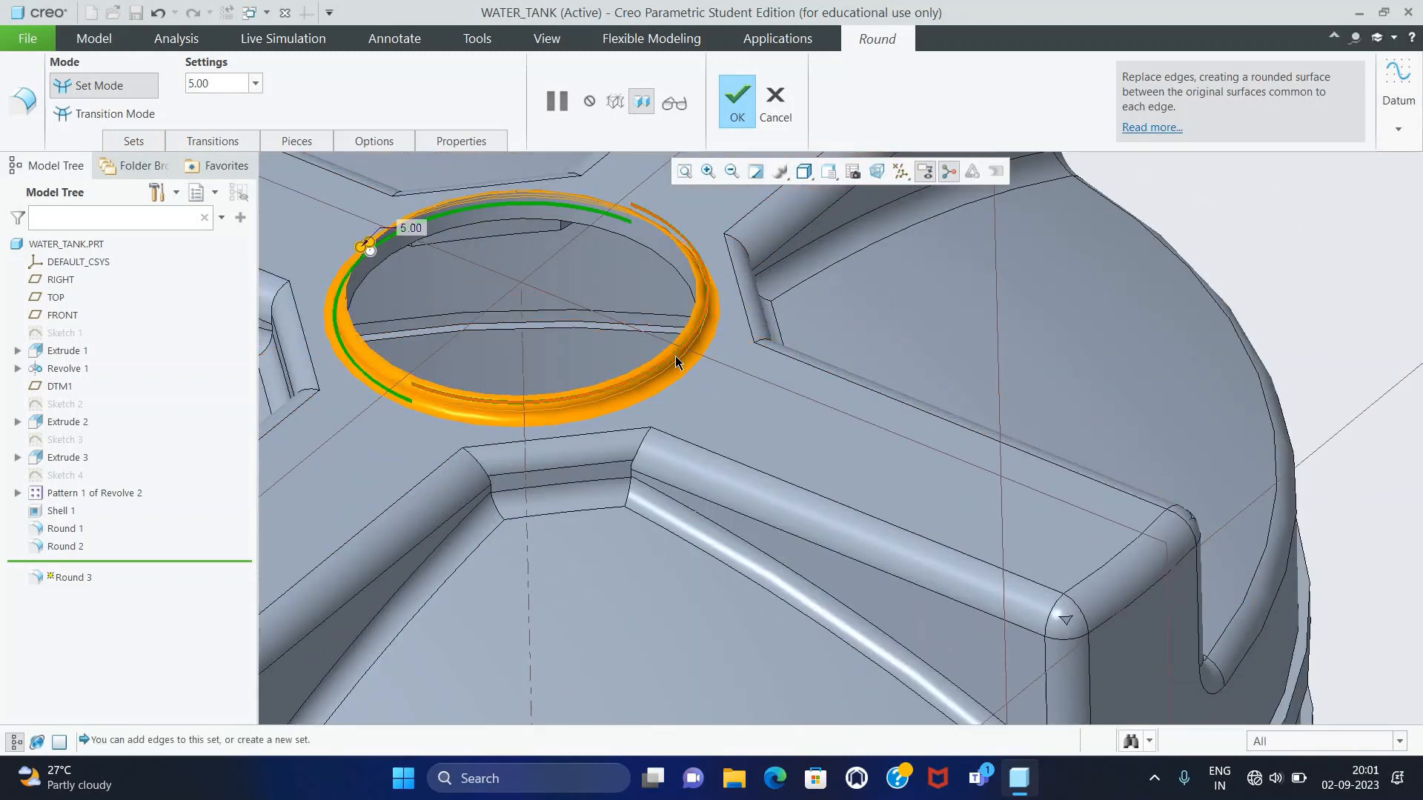
pyautogui.click(736, 102)
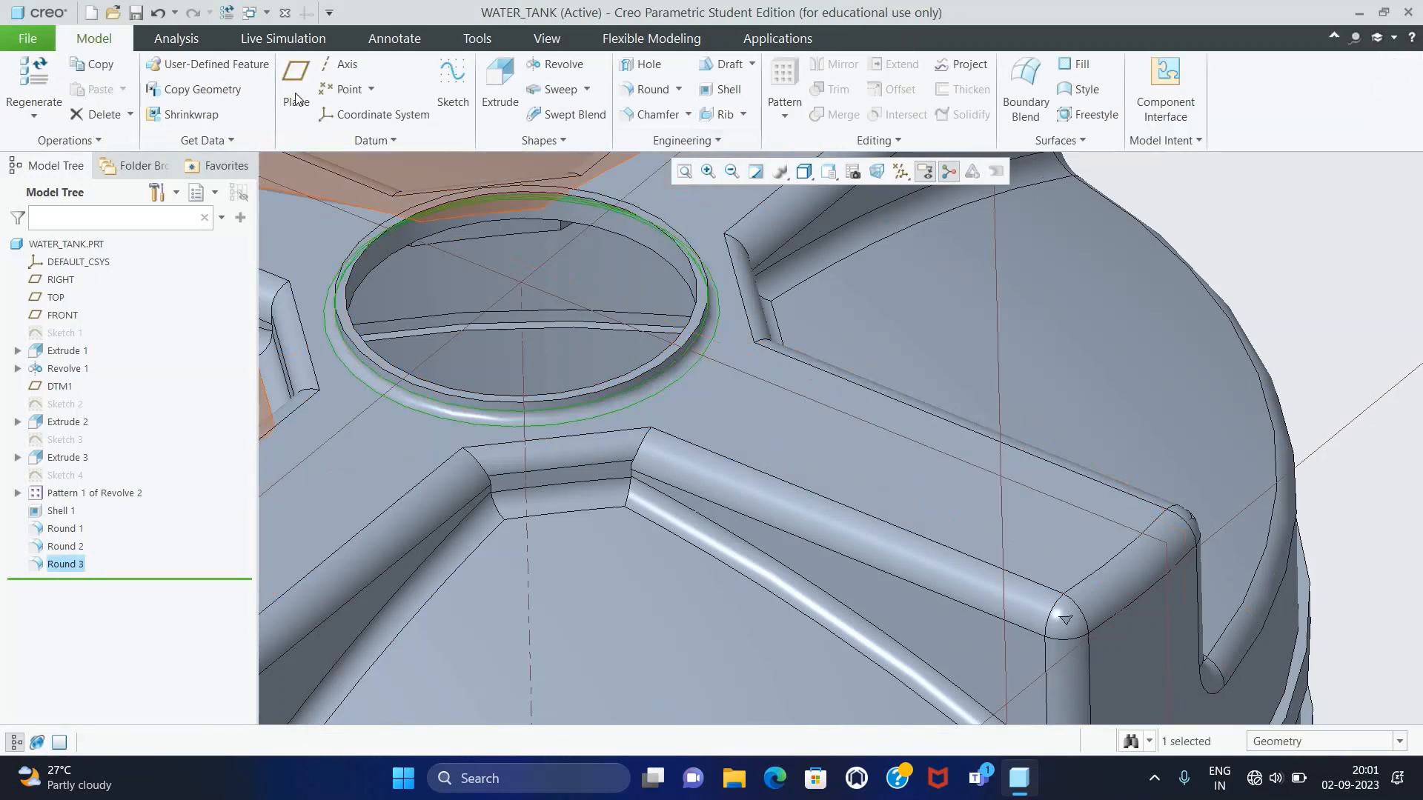
# - Round the outer top edge of the central opening's collar with radius 1
pyautogui.click(652, 89)
pyautogui.click(671, 354)
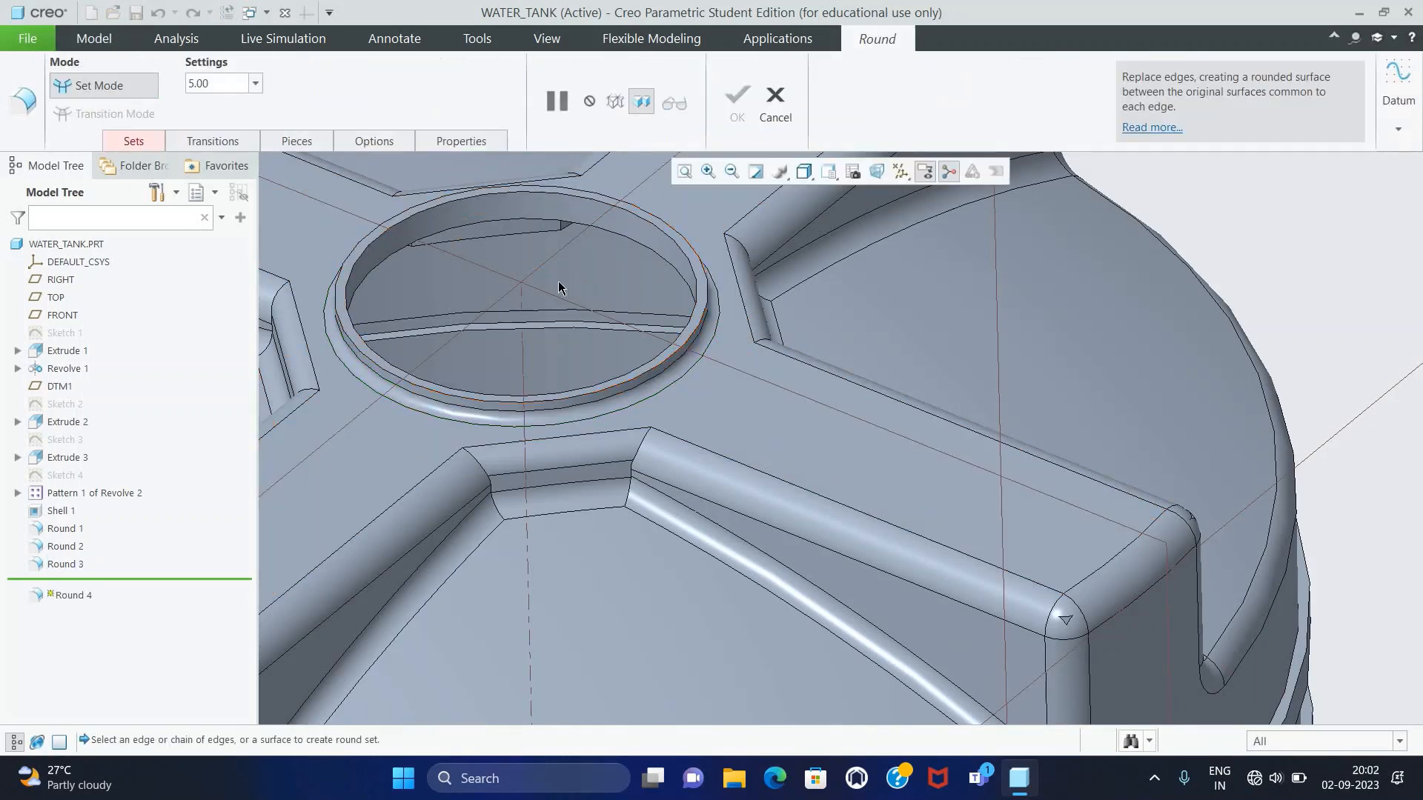
pyautogui.write('2')
pyautogui.press('Return')
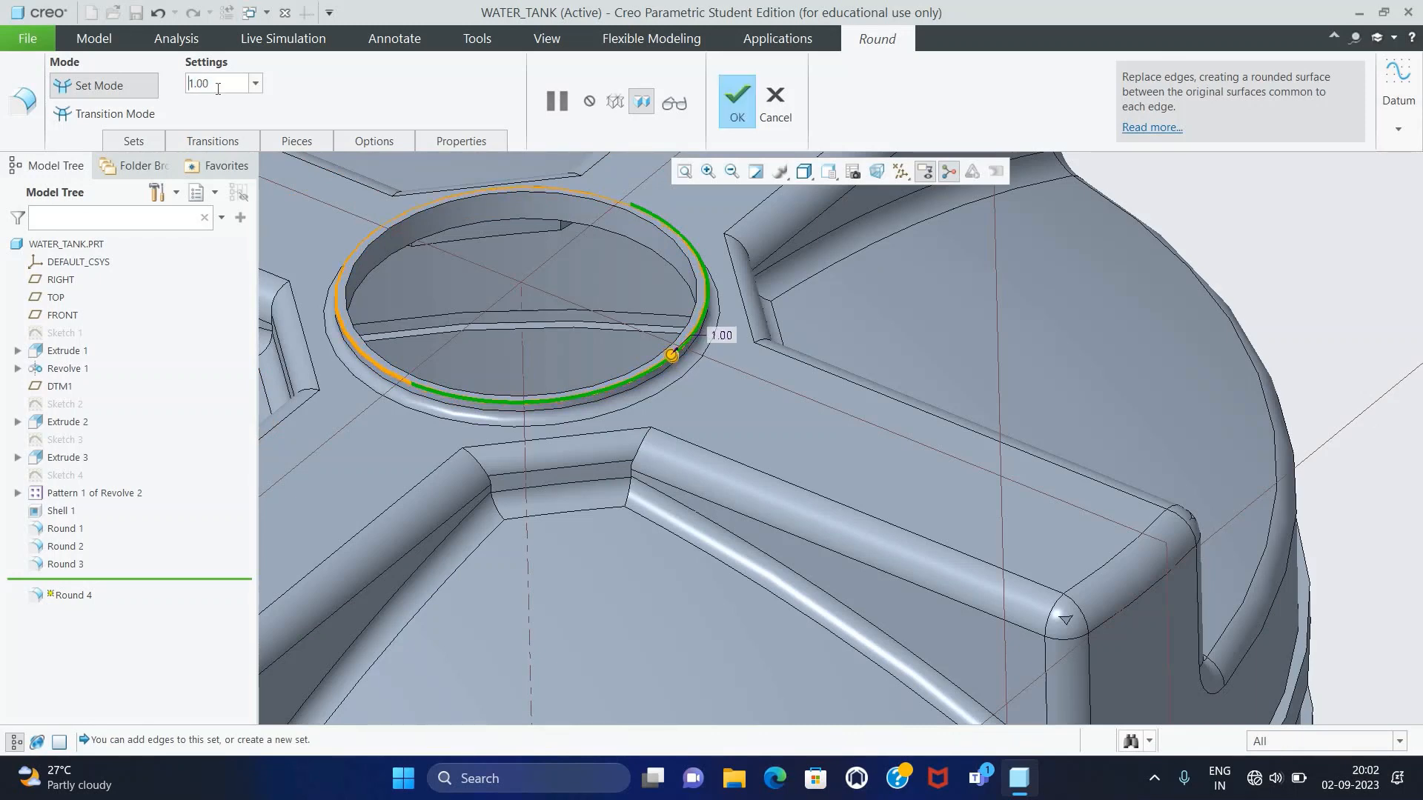
pyautogui.click(726, 103)
pyautogui.click(1236, 220)
pyautogui.scroll(5, 874, 373)
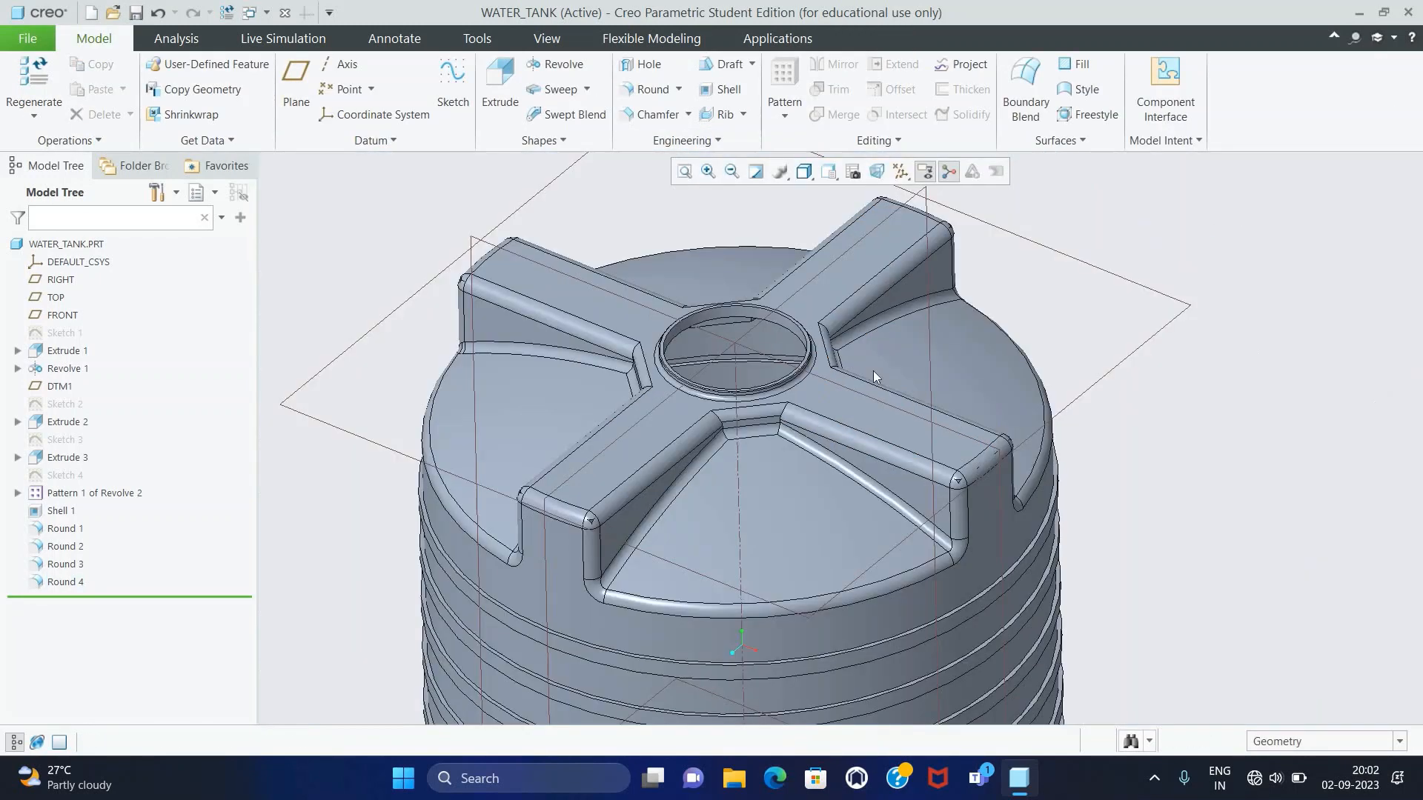
# - Set the display style to Shading With Reflections and inspect the whole tank from several directions
pyautogui.click(832, 178)
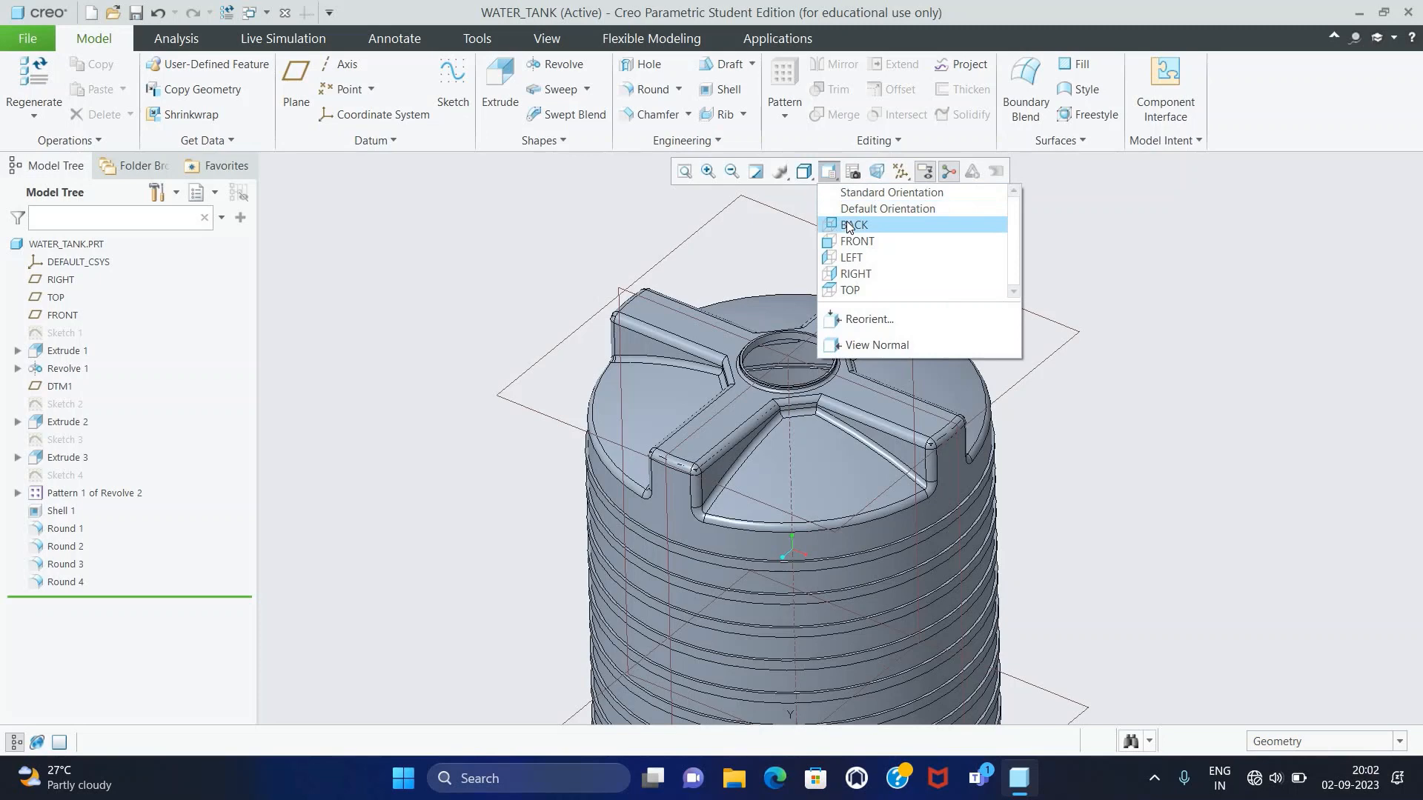
pyautogui.click(803, 171)
pyautogui.click(875, 192)
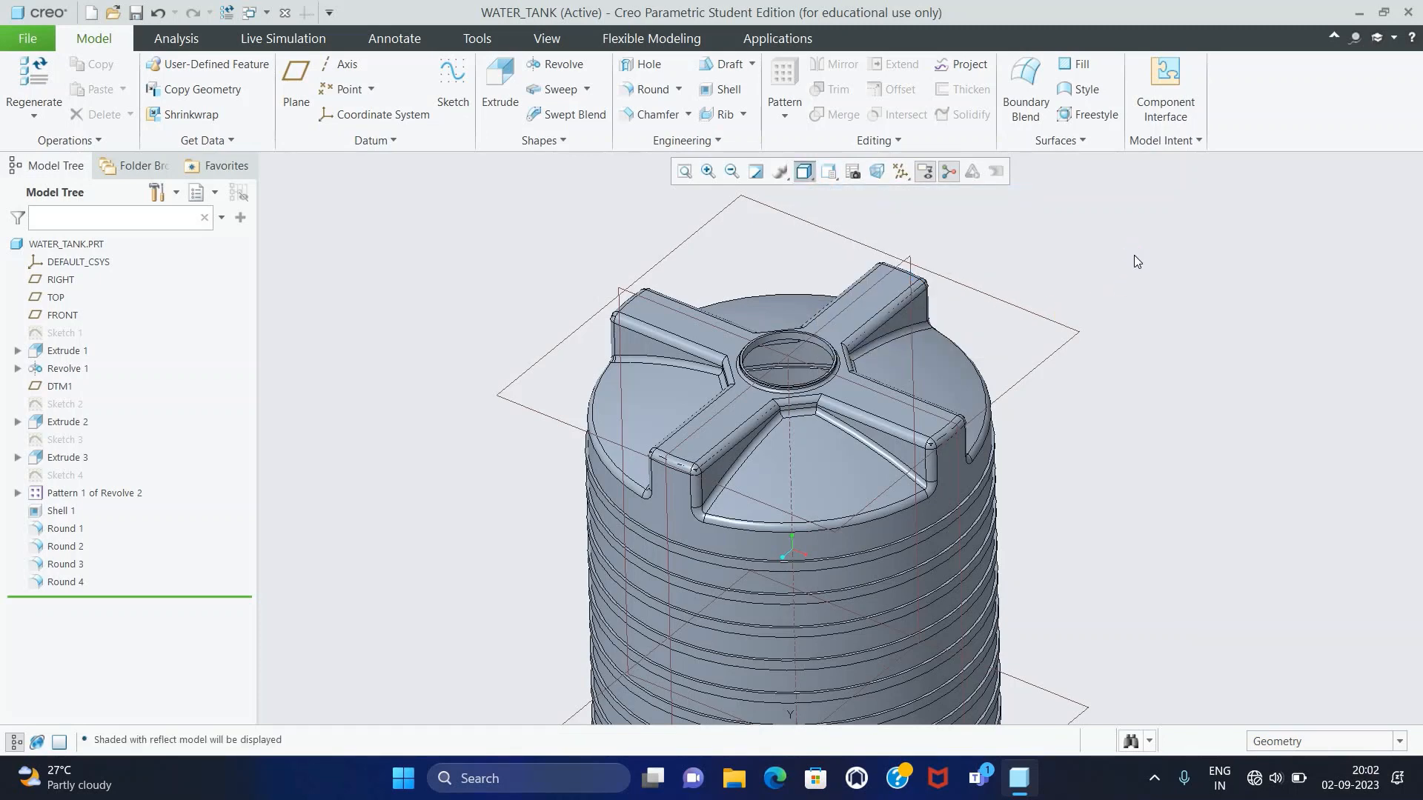
pyautogui.moveTo(1066, 378); pyautogui.dragTo(1043, 381, button='middle')
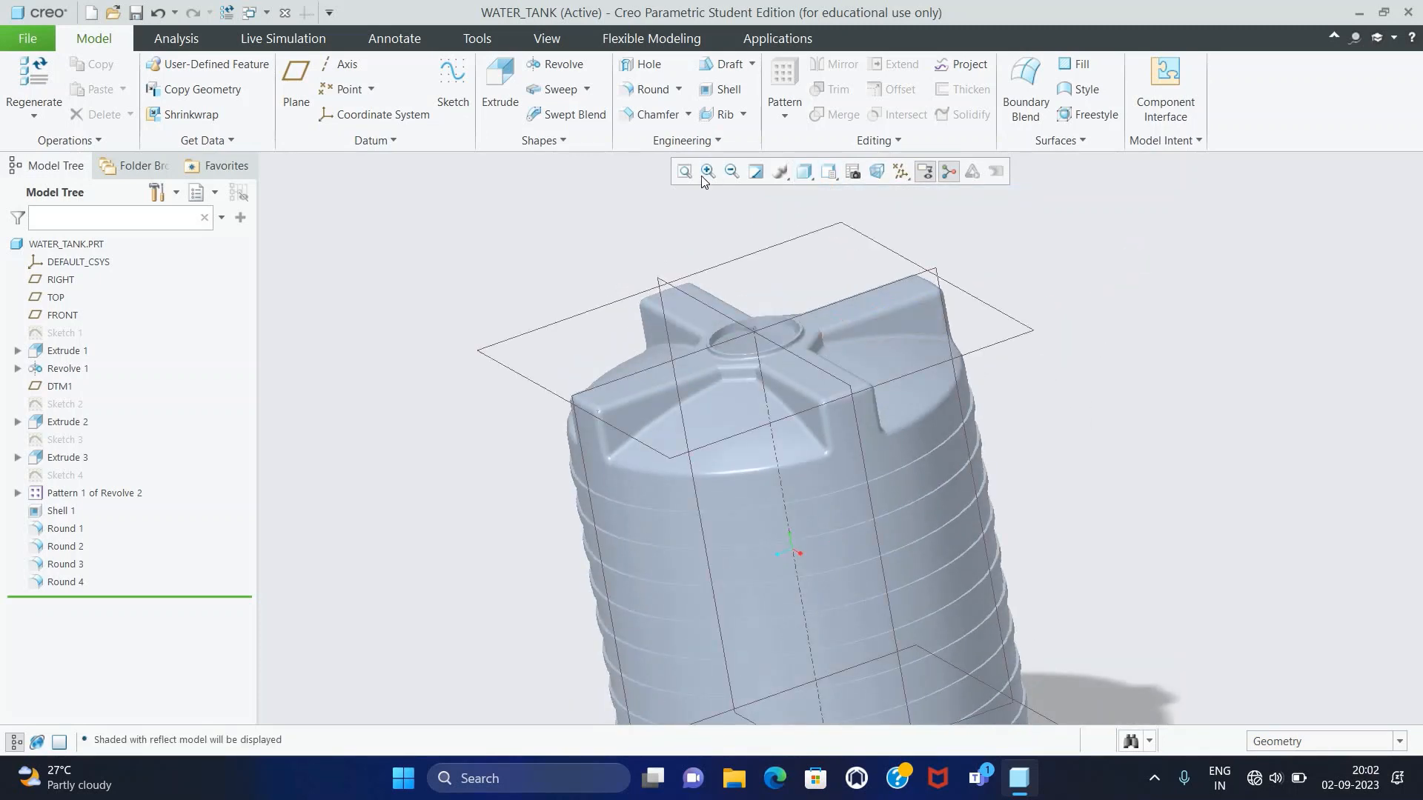
pyautogui.click(686, 175)
pyautogui.moveTo(906, 290); pyautogui.dragTo(1057, 302, button='middle')
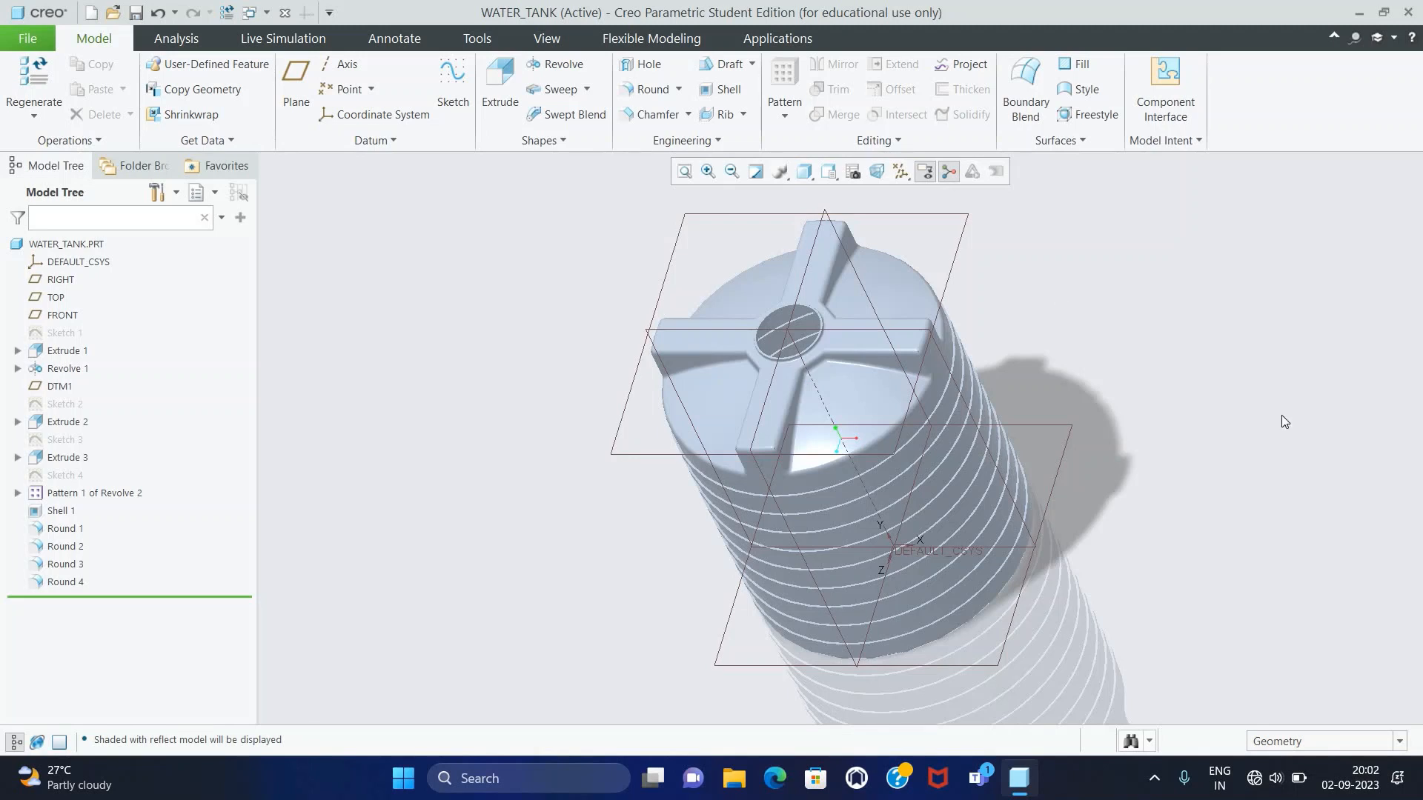
pyautogui.moveTo(492, 476); pyautogui.dragTo(446, 453, button='middle')
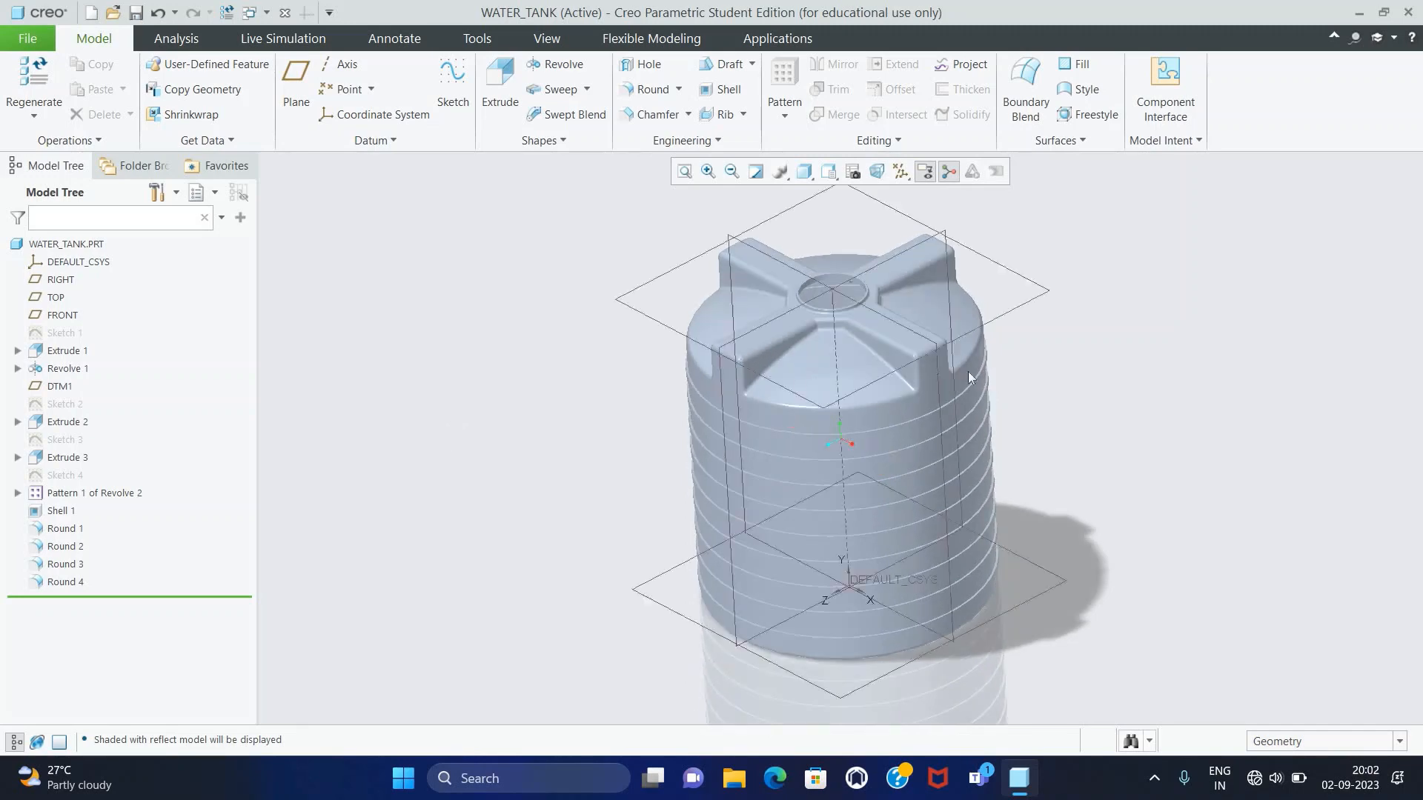
pyautogui.scroll(-3, 1016, 380)
pyautogui.scroll(3, 1092, 482)
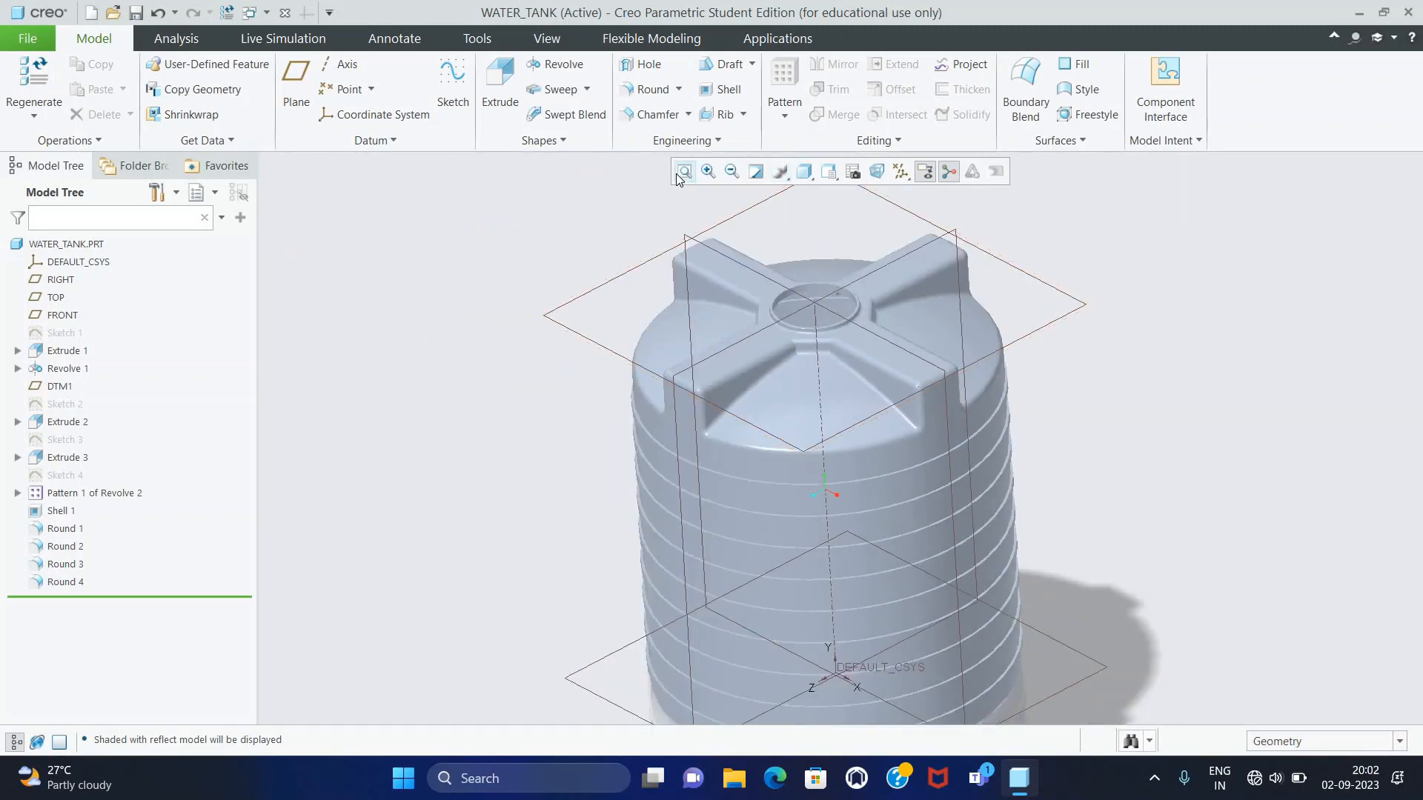
pyautogui.scroll(1, 1191, 499)
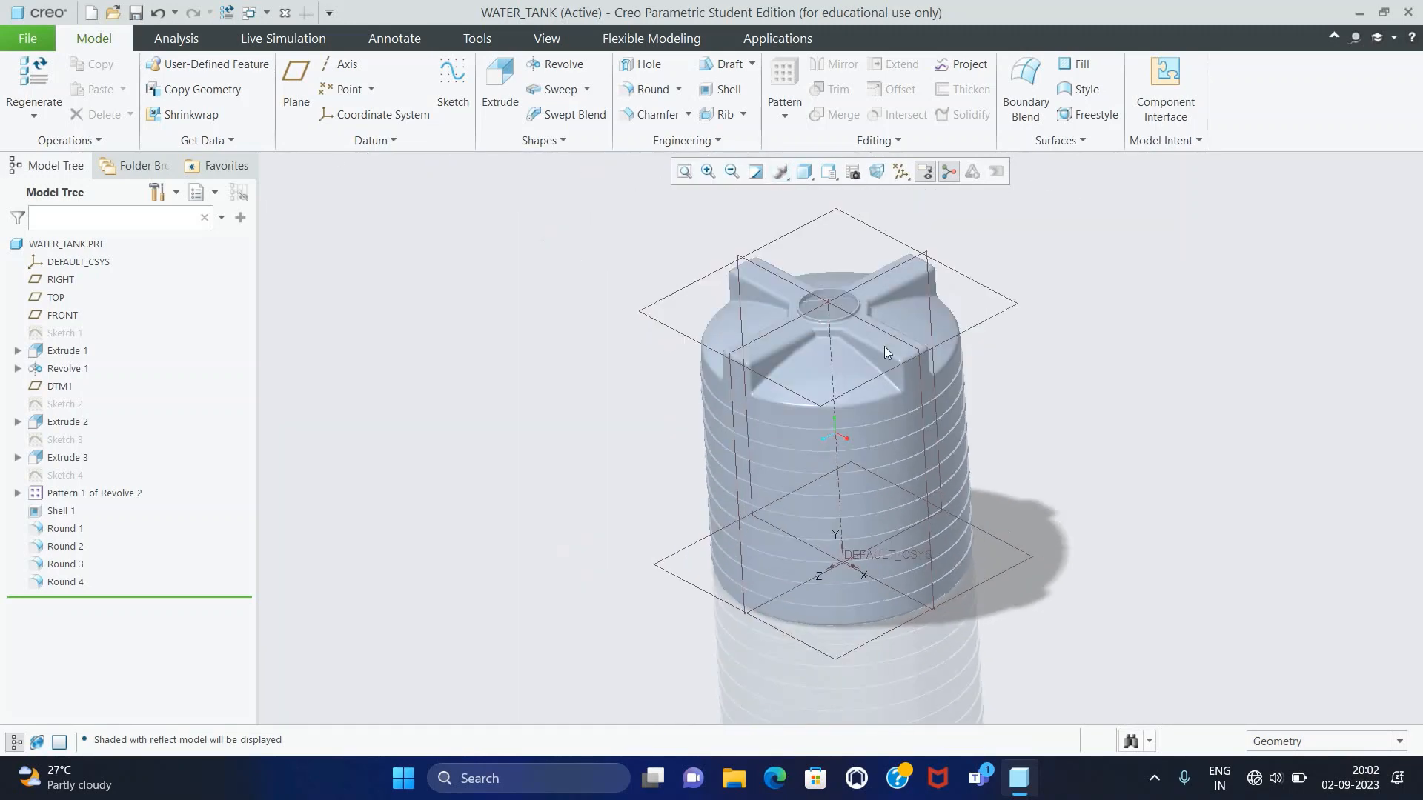
# - Hide all datum features and set the tank's display style to Shading
pyautogui.click(899, 172)
pyautogui.click(899, 191)
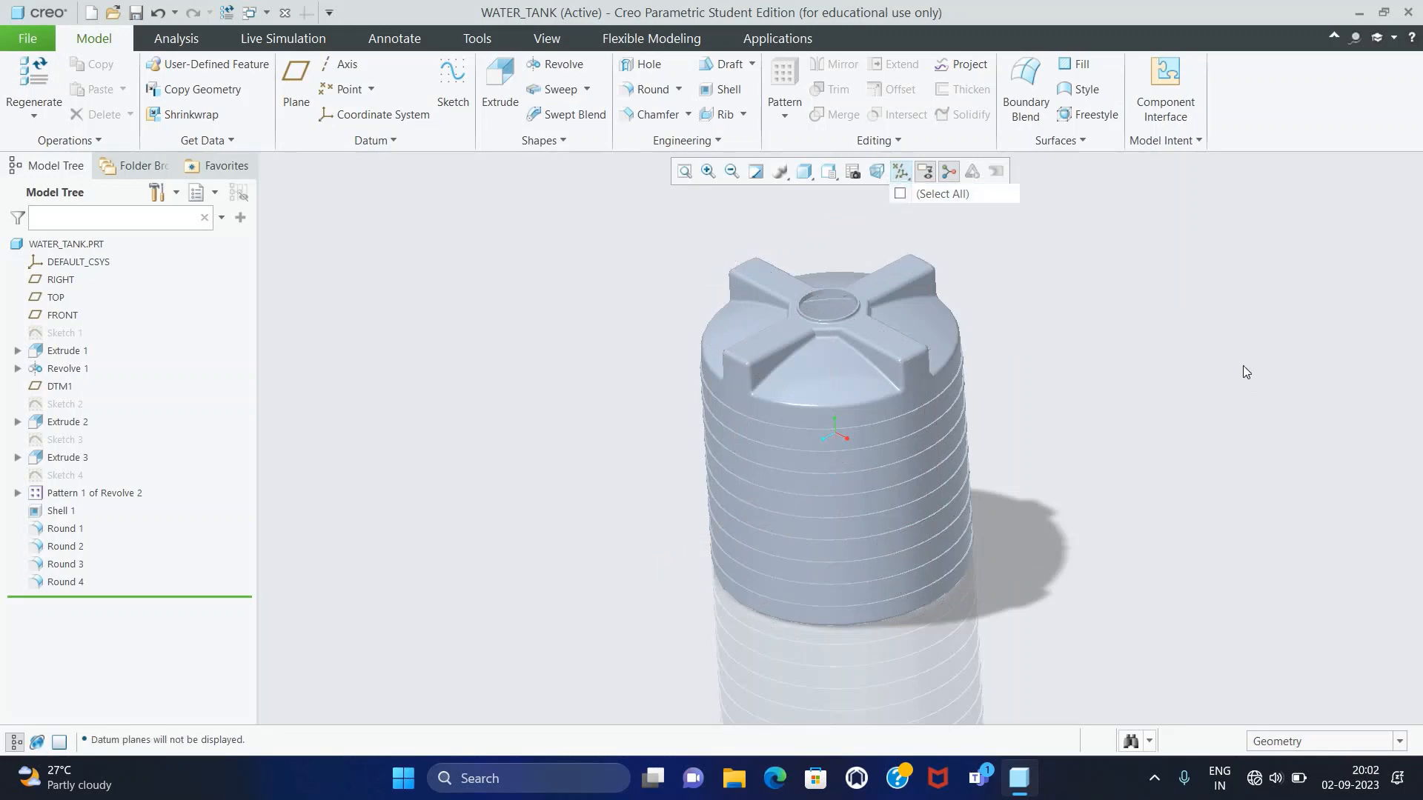
pyautogui.click(806, 178)
pyautogui.click(846, 232)
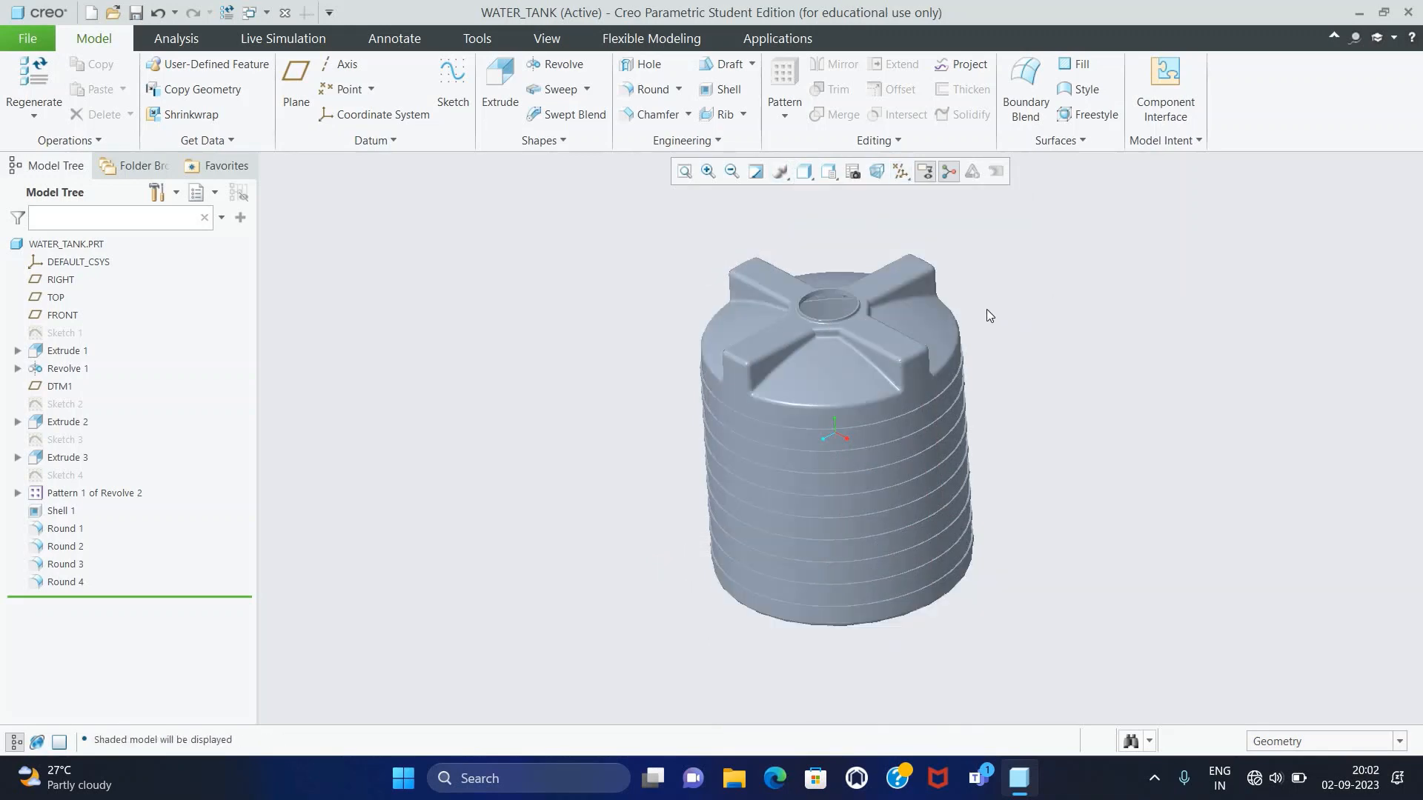
pyautogui.scroll(-3, 988, 315)
pyautogui.moveTo(987, 314); pyautogui.dragTo(938, 452, button='middle')
pyautogui.scroll(-3, 1002, 387)
pyautogui.scroll(3, 1002, 387)
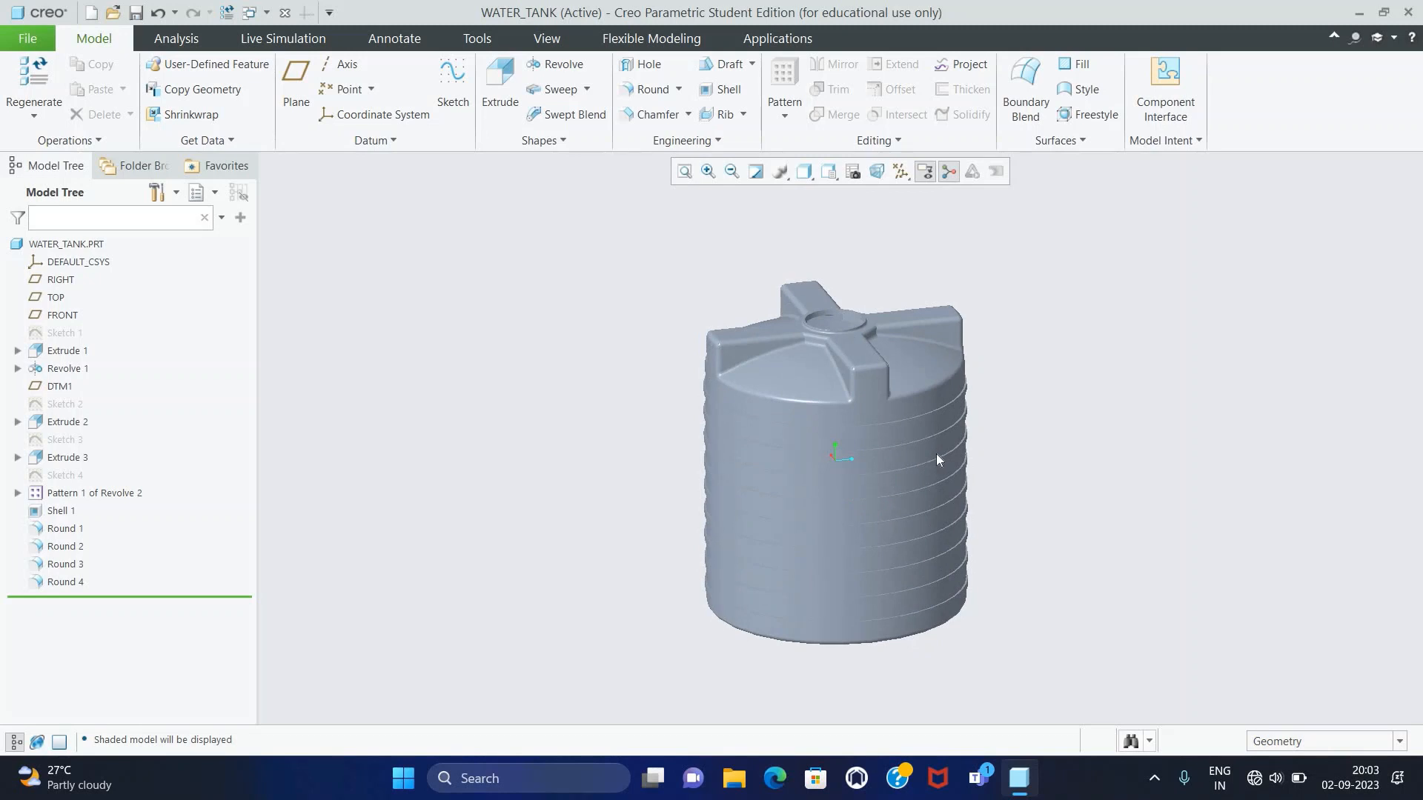
# - Try to save a copy of the part as Water_Tank in the Ansys Gladiator folder on the desktop
pyautogui.hotkey('ctrl', 'c')
pyautogui.click(28, 38)
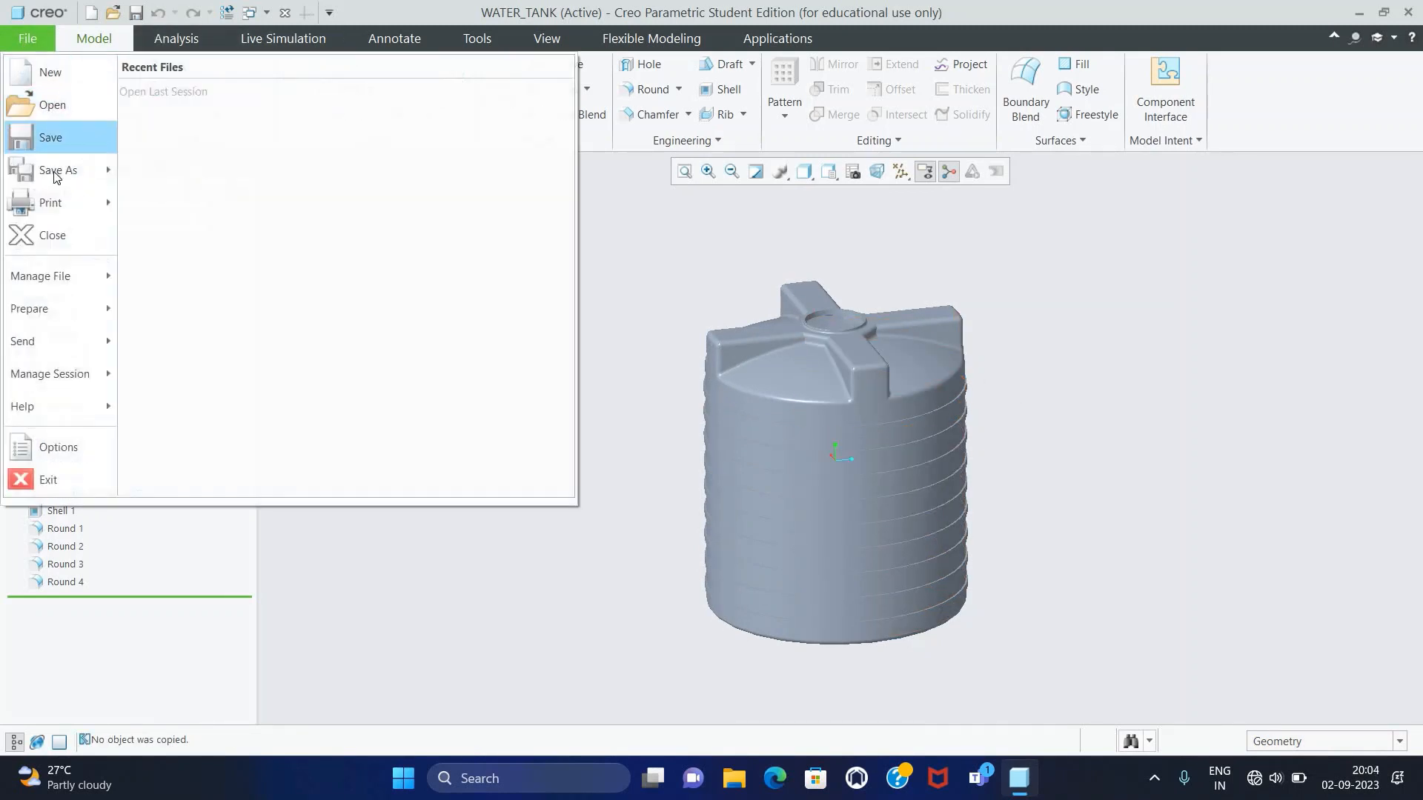
pyautogui.click(54, 172)
pyautogui.doubleClick(571, 246)
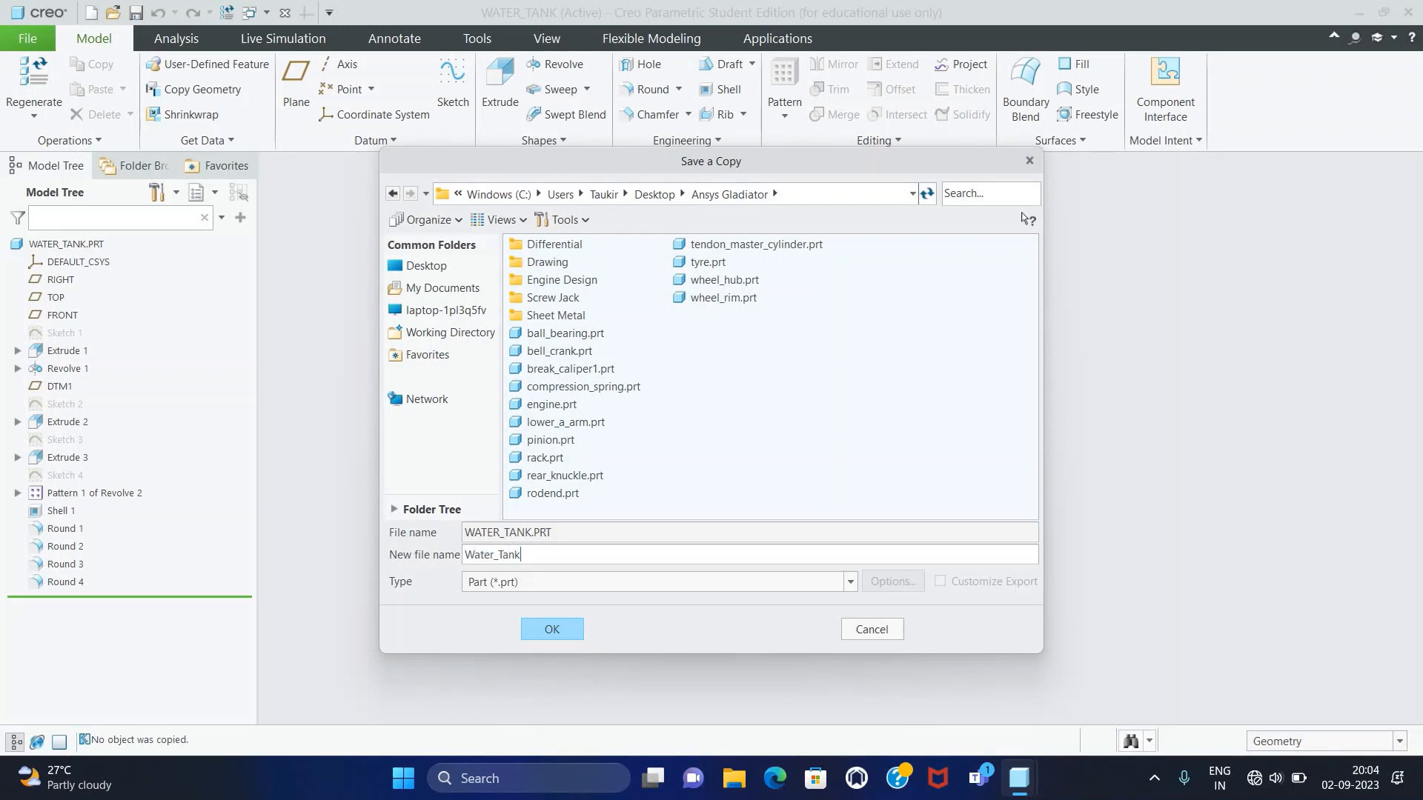
pyautogui.click(559, 633)
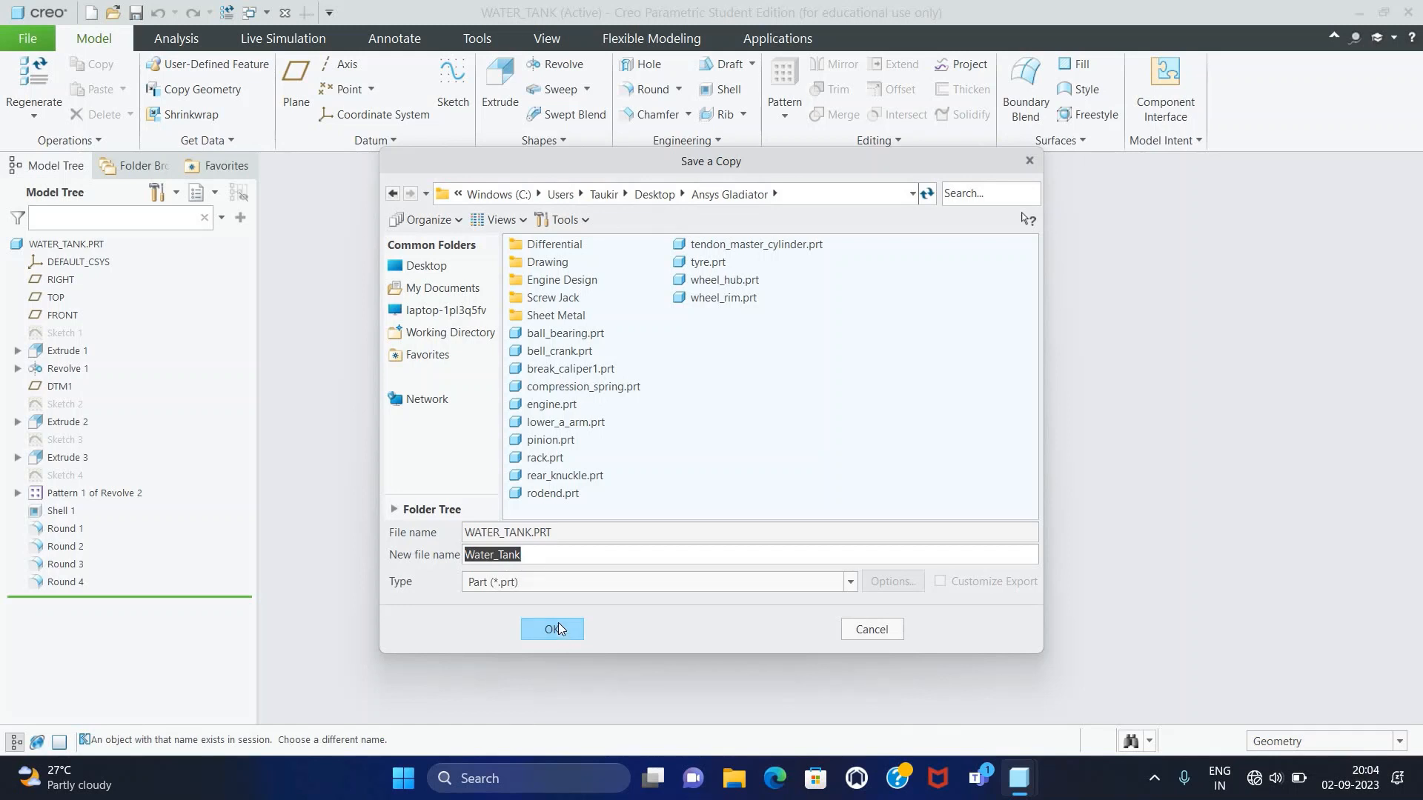
# - Save the part copy in the desktop's Ansys Gladiator folder under the new name watertank
pyautogui.click(642, 194)
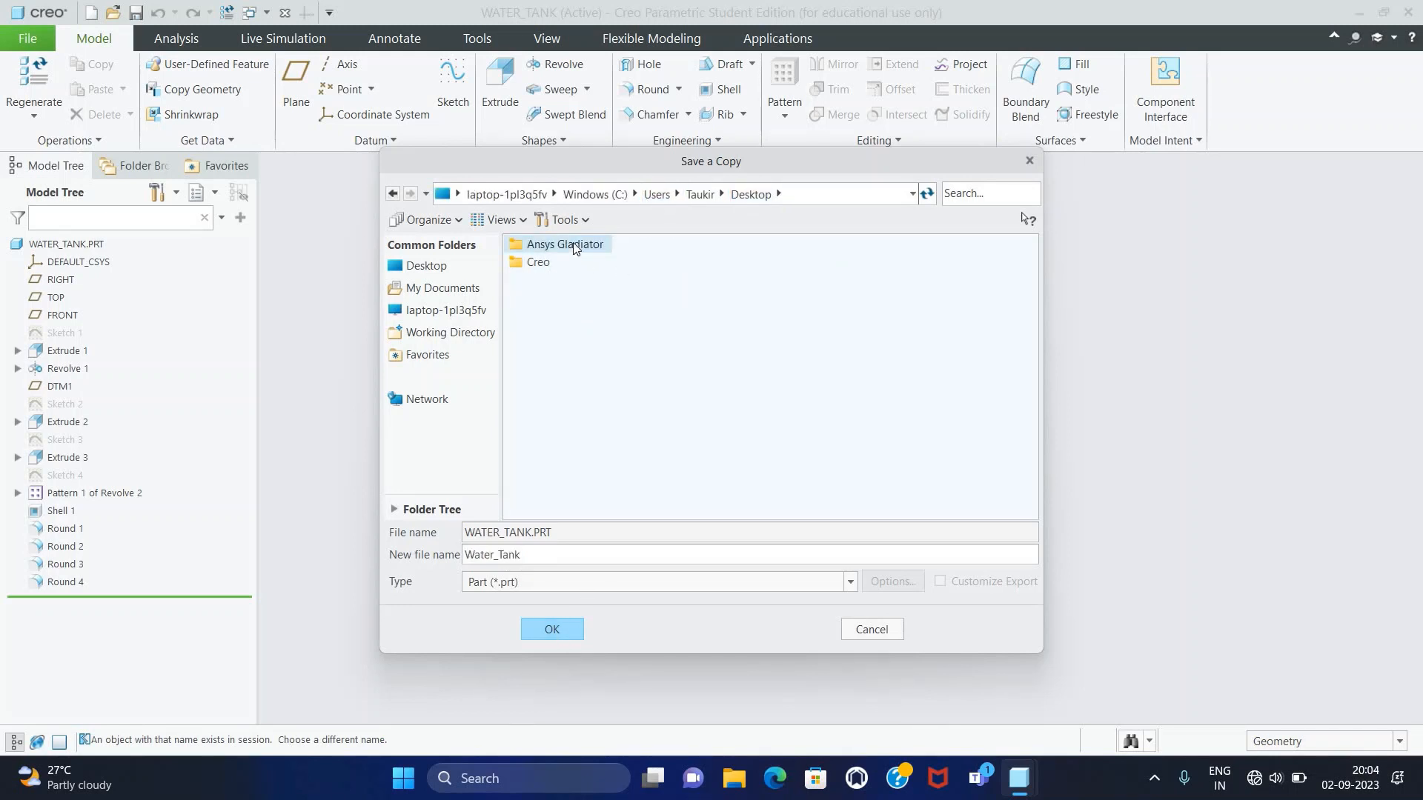
pyautogui.doubleClick(575, 247)
pyautogui.click(563, 495)
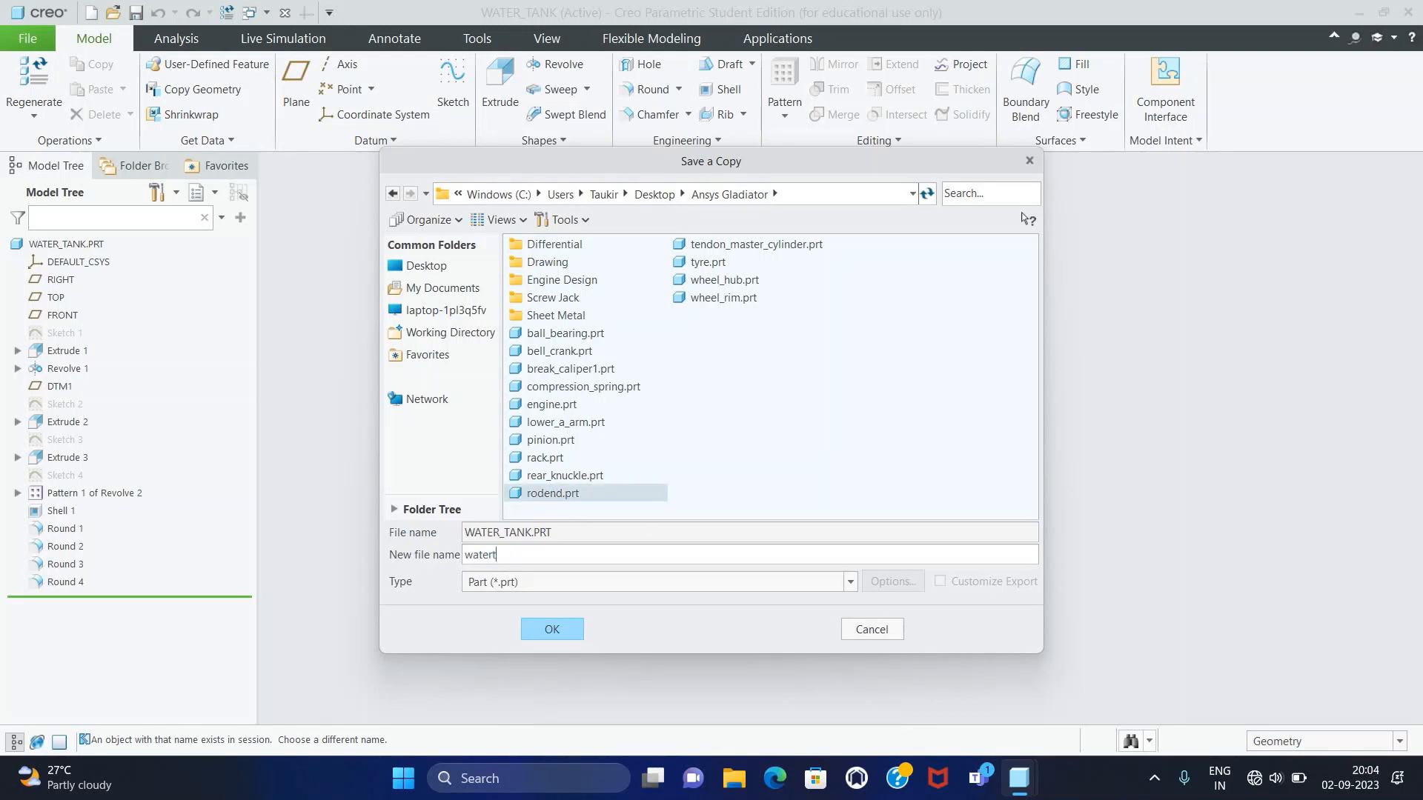
pyautogui.write('k')
pyautogui.press('Return')
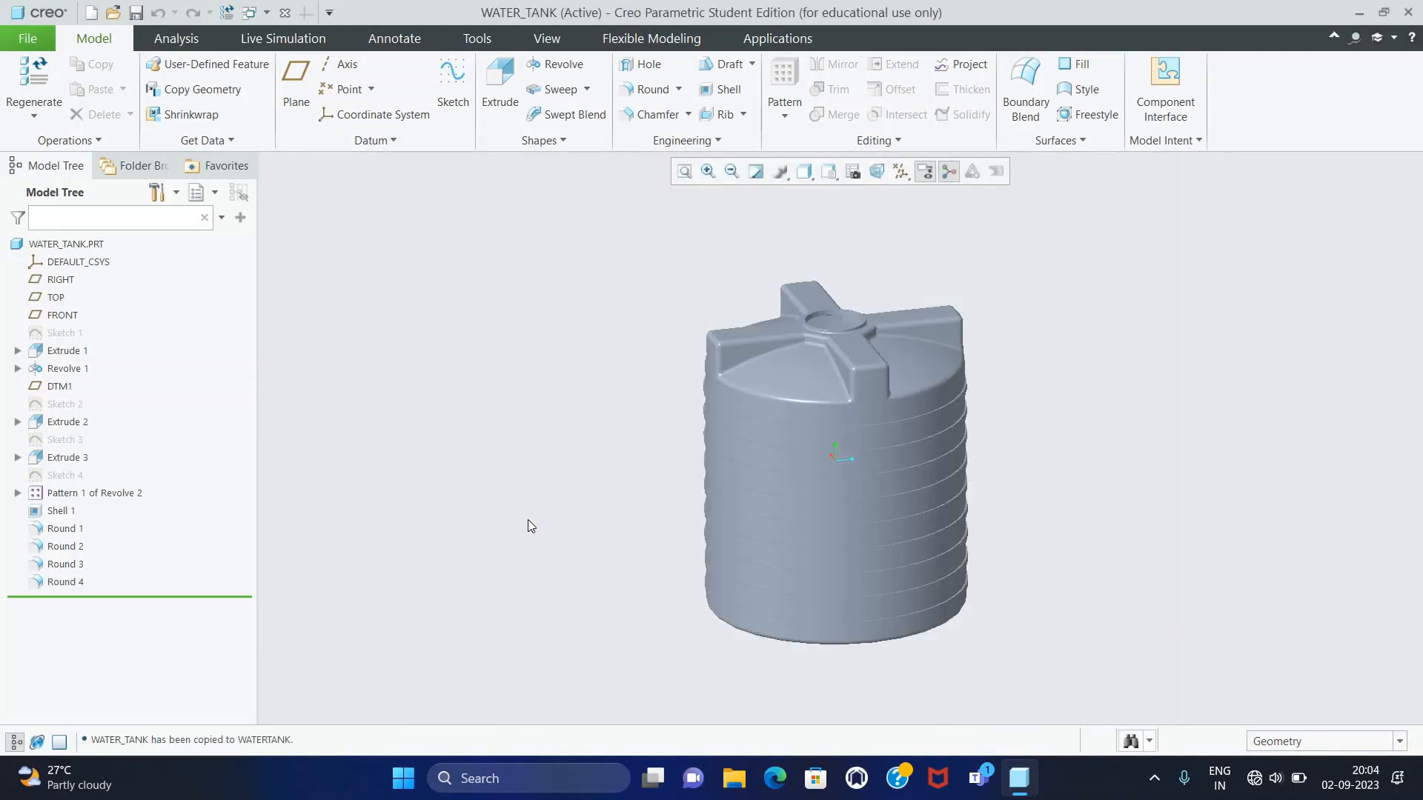